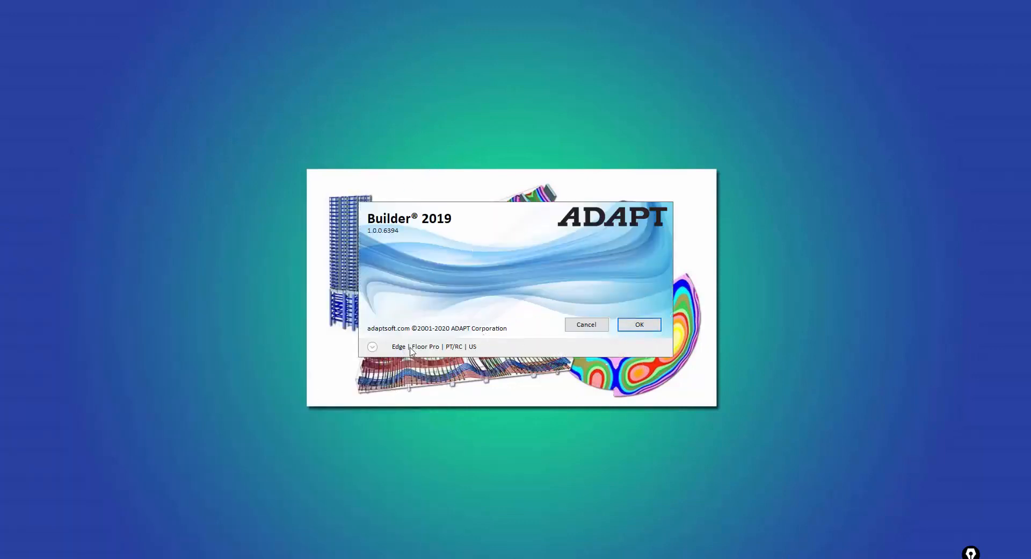
- Start Builder from the startup options and open the recent ACI_Demo2_MS_nobeams2_28Story_PDelta.adm model
{"action": "left_click", "coordinate": [373, 347]}
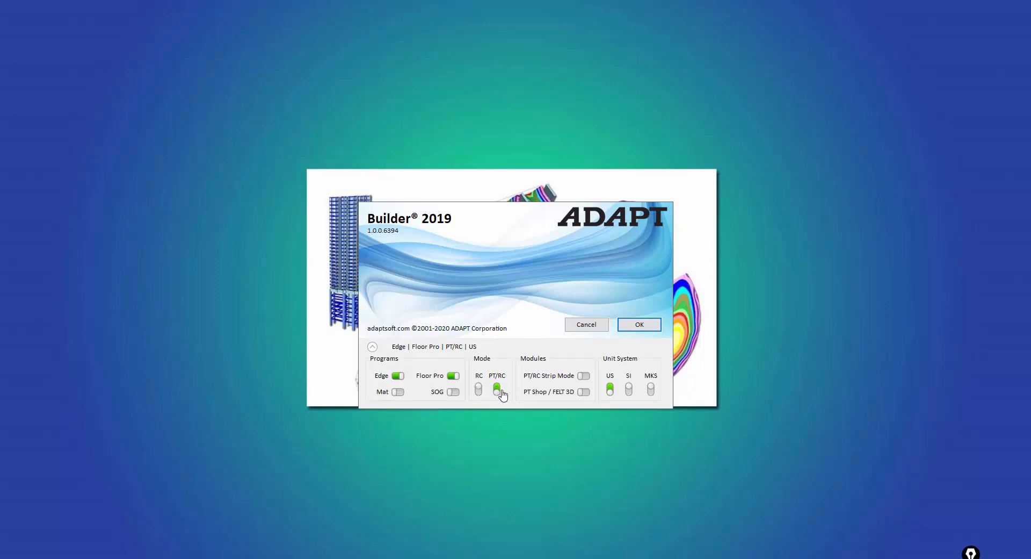
{"action": "left_click", "coordinate": [639, 325]}
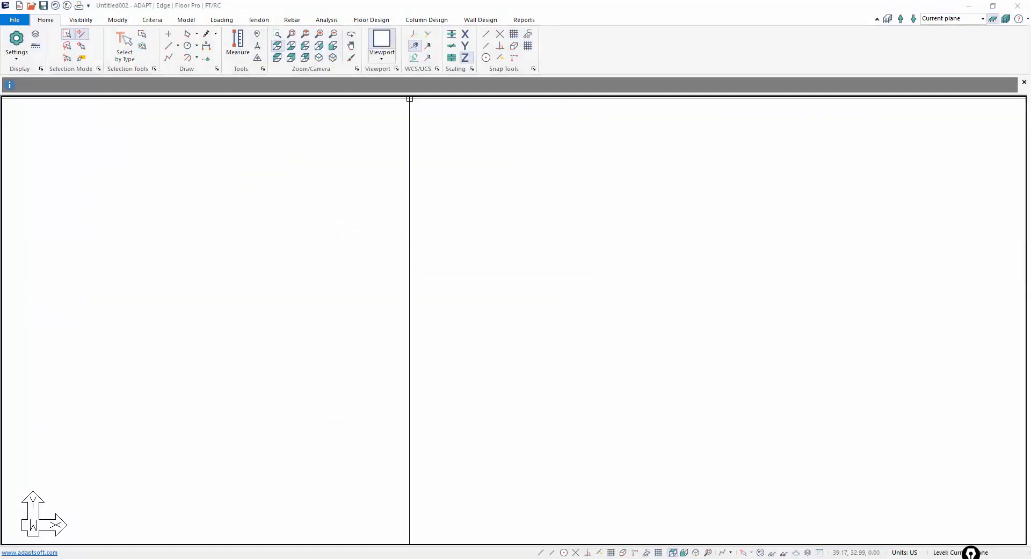
{"action": "left_click", "coordinate": [14, 19]}
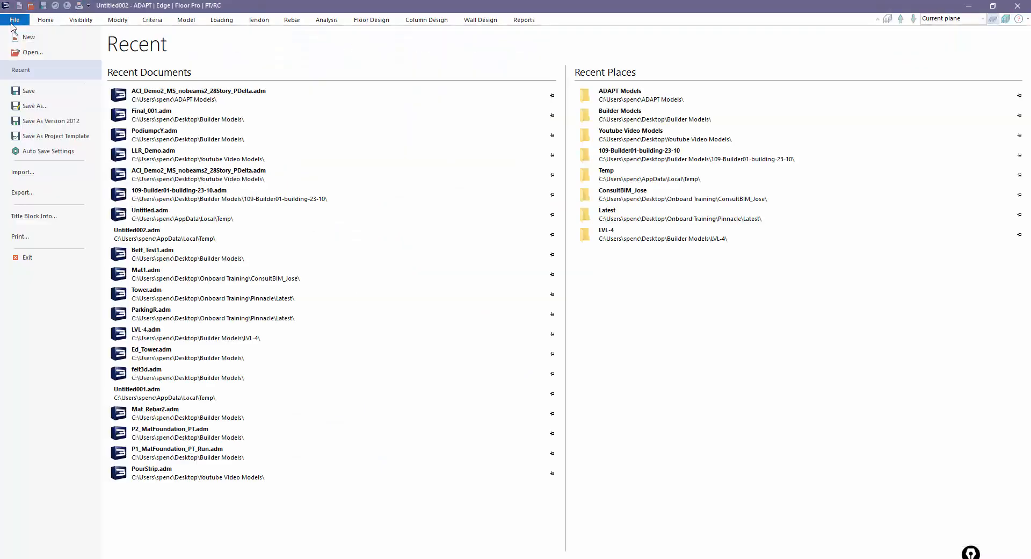
{"action": "left_click", "coordinate": [172, 97]}
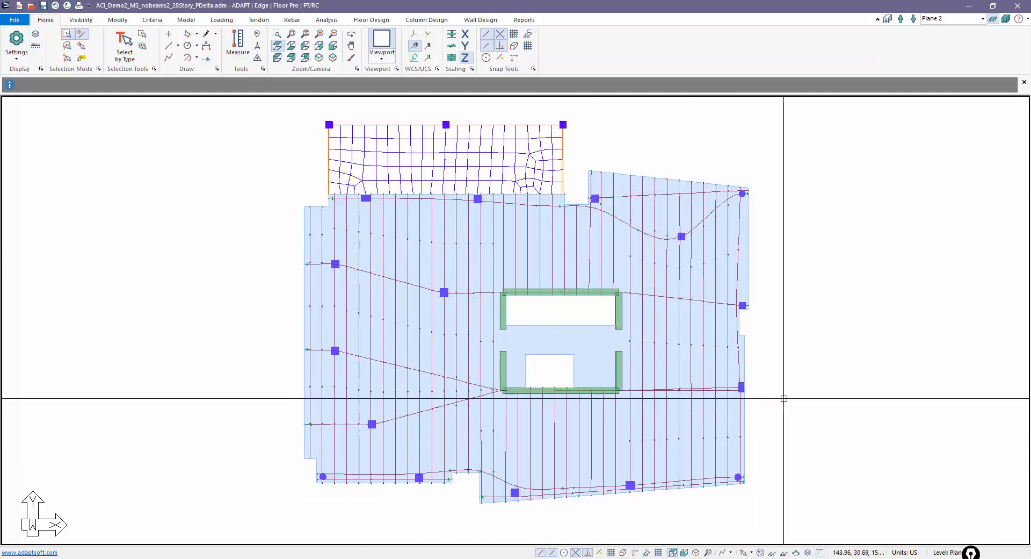
- View all levels together, accept the ramp overlap warning, then return to single-level mode
{"action": "left_click", "coordinate": [993, 19]}
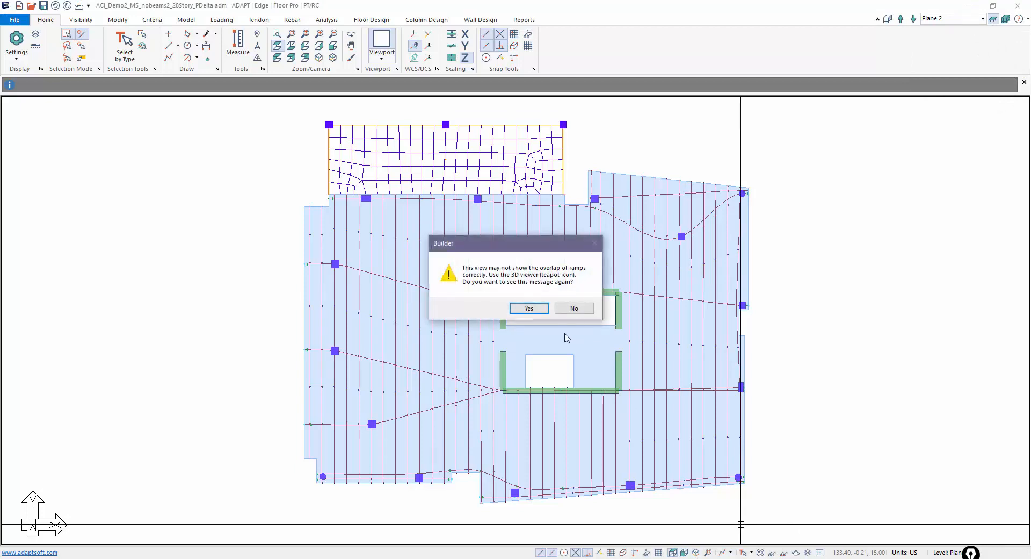
{"action": "left_click", "coordinate": [528, 308]}
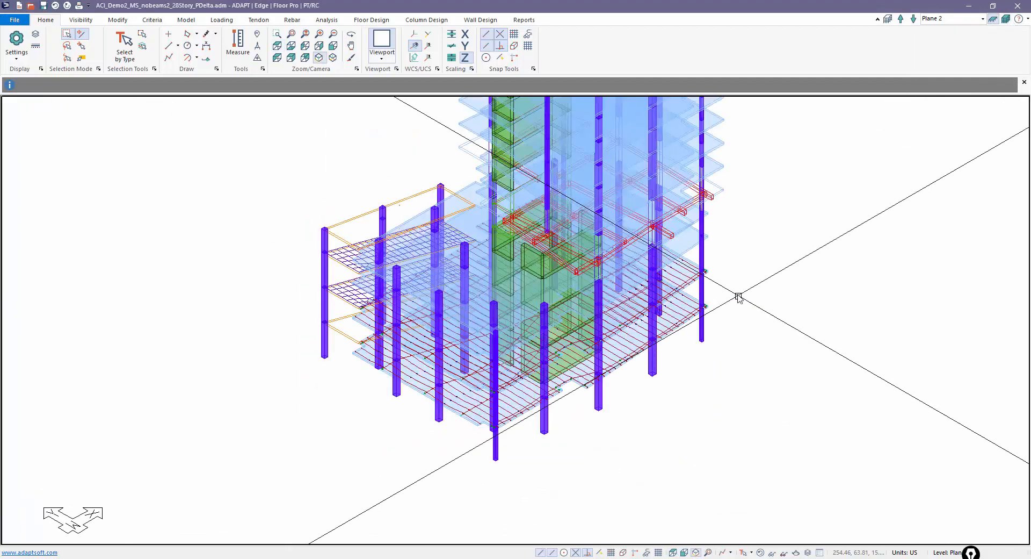
{"action": "scroll", "coordinate": [742, 300], "scroll_direction": "down", "scroll_amount": 2}
{"action": "scroll", "coordinate": [718, 344], "scroll_direction": "down", "scroll_amount": 3}
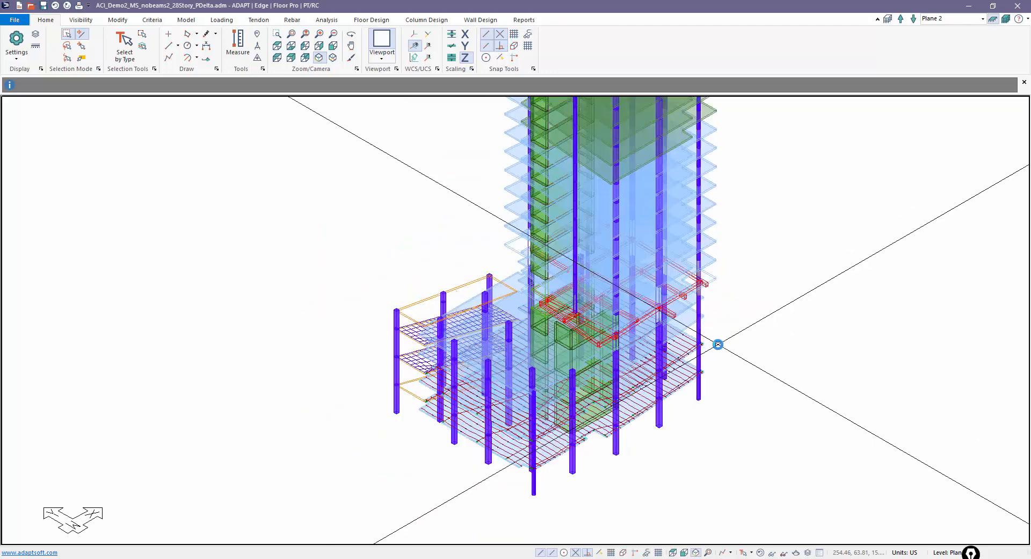
{"action": "scroll", "coordinate": [726, 295], "scroll_direction": "down", "scroll_amount": 1}
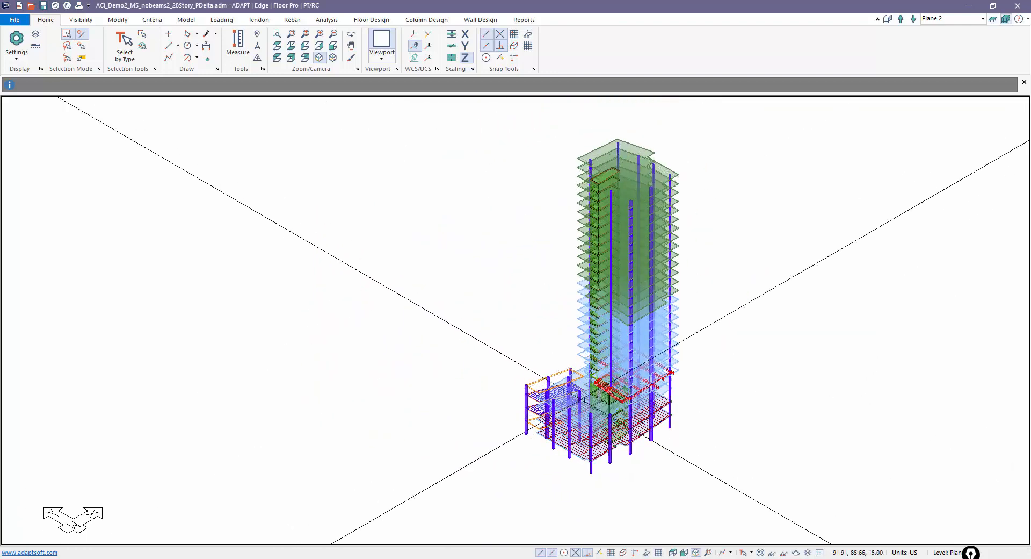
{"action": "left_click", "coordinate": [993, 20]}
{"action": "middle_click_drag", "start_coordinate": [692, 363], "coordinate": [683, 257]}
{"action": "scroll", "coordinate": [711, 401], "scroll_direction": "up", "scroll_amount": 1}
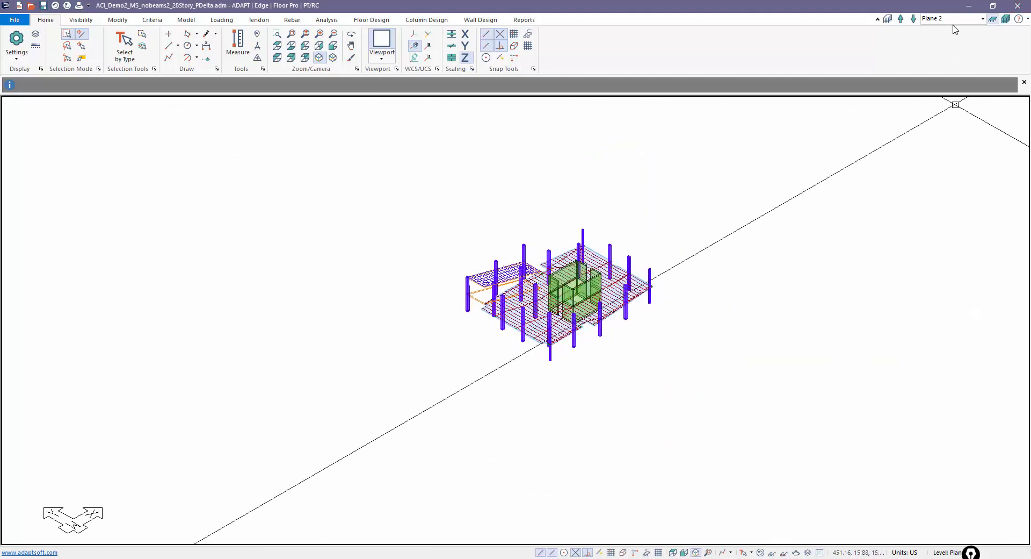
- Switch to Plane 3 in default shaded display, viewed from the top
{"action": "left_click", "coordinate": [982, 18]}
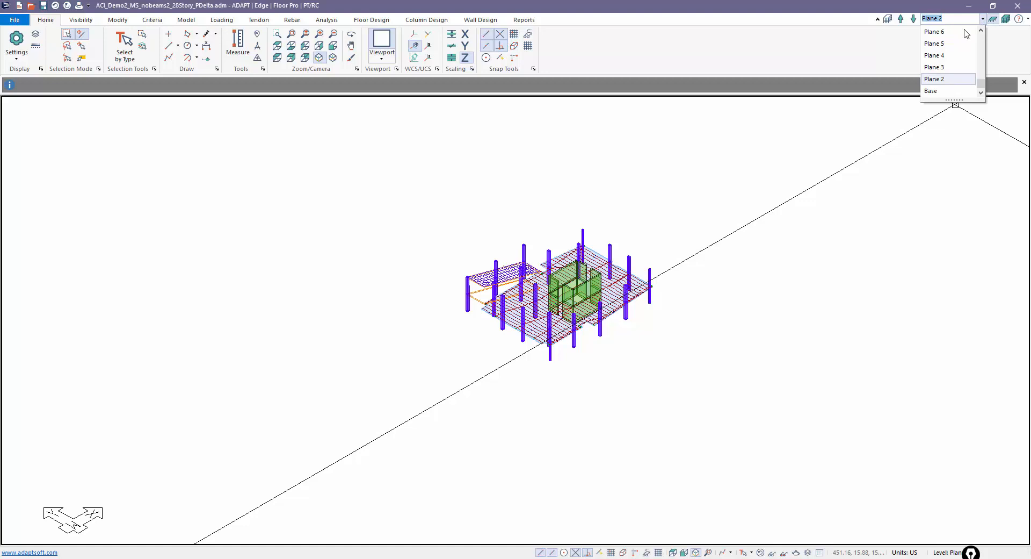
{"action": "left_click", "coordinate": [940, 68]}
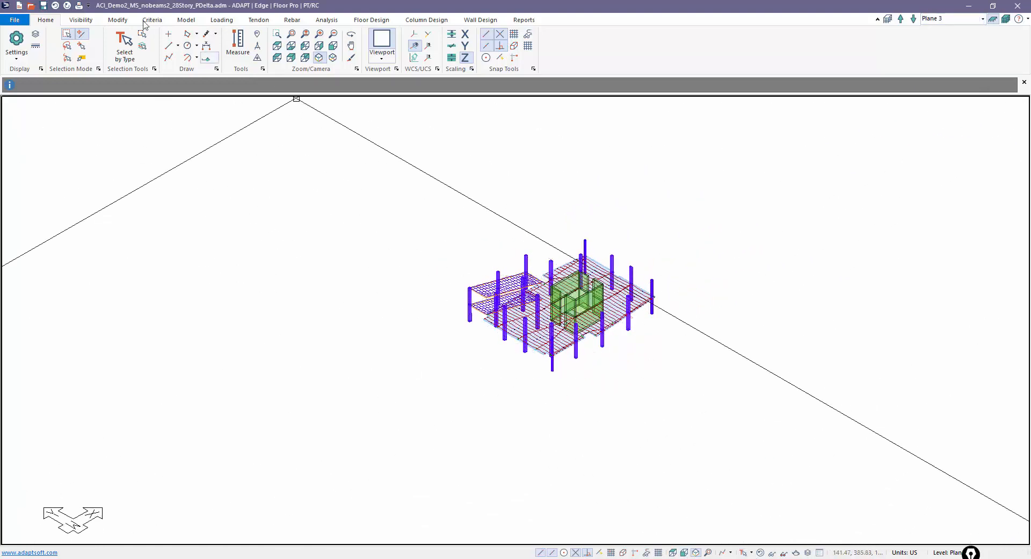
{"action": "left_click", "coordinate": [89, 20]}
{"action": "left_click", "coordinate": [167, 43]}
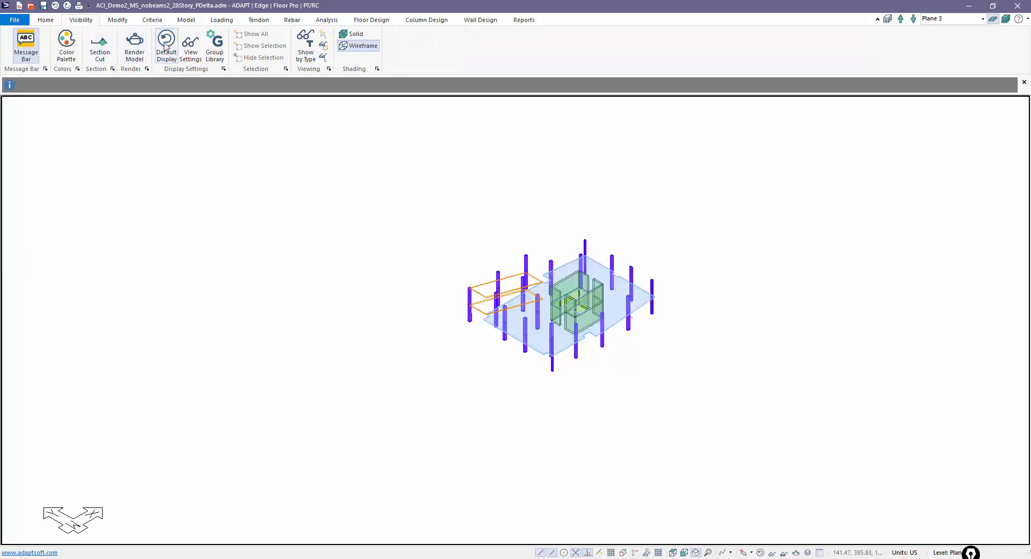
{"action": "scroll", "coordinate": [500, 296], "scroll_direction": "up", "scroll_amount": 1}
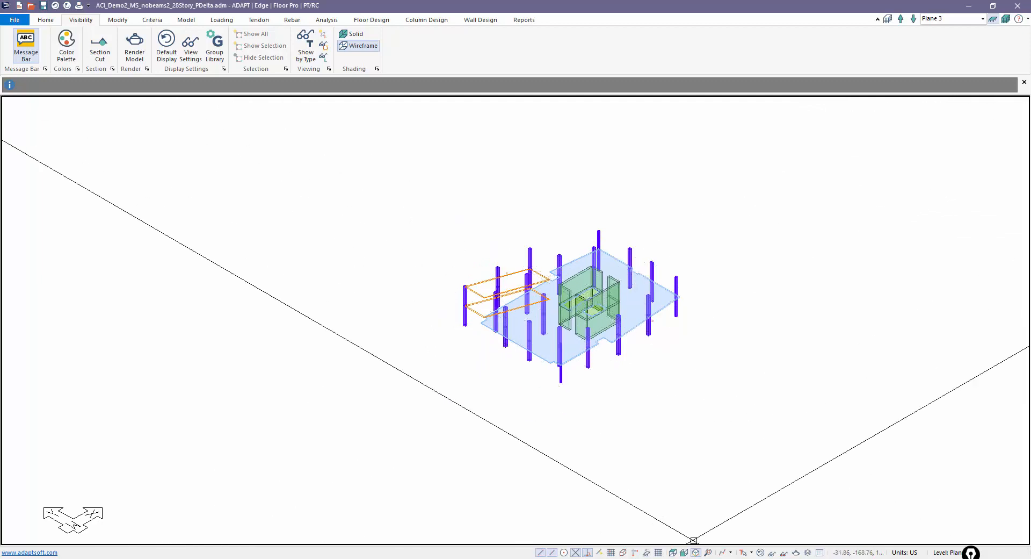
{"action": "left_click", "coordinate": [673, 552]}
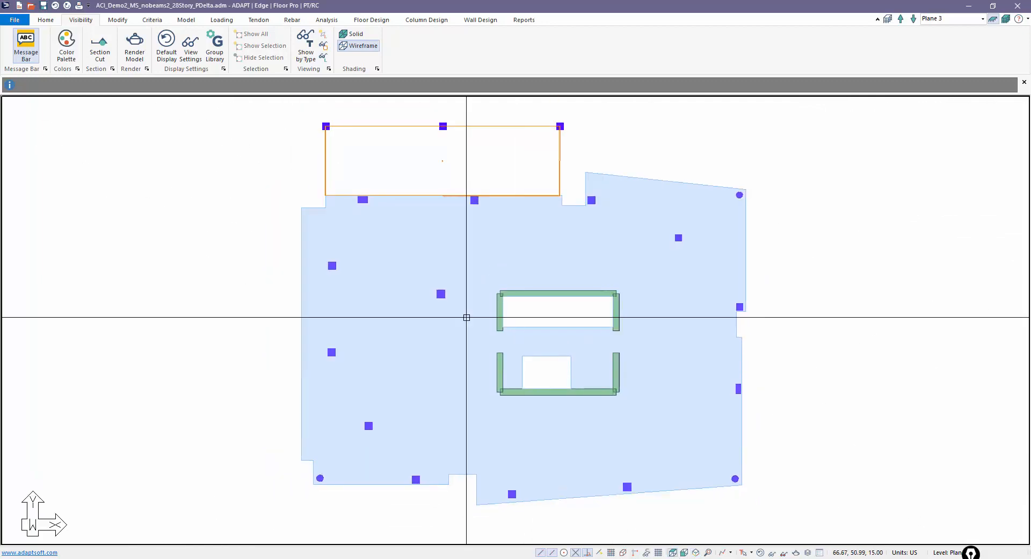
- Save the model under the new name Moving_Loads.adm in the Youtube Video Models folder
{"action": "left_click", "coordinate": [16, 20]}
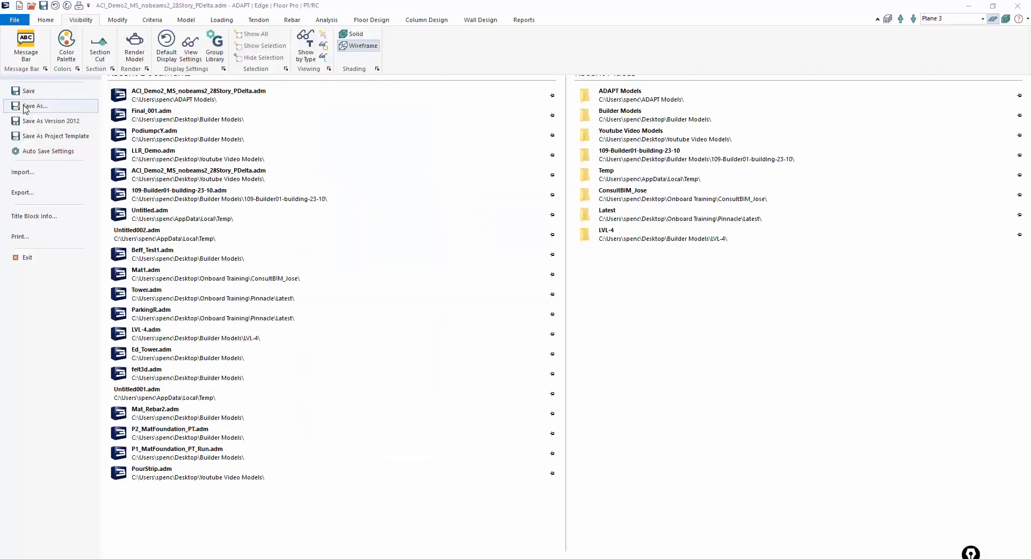
{"action": "left_click", "coordinate": [27, 105]}
{"action": "left_click", "coordinate": [209, 208]}
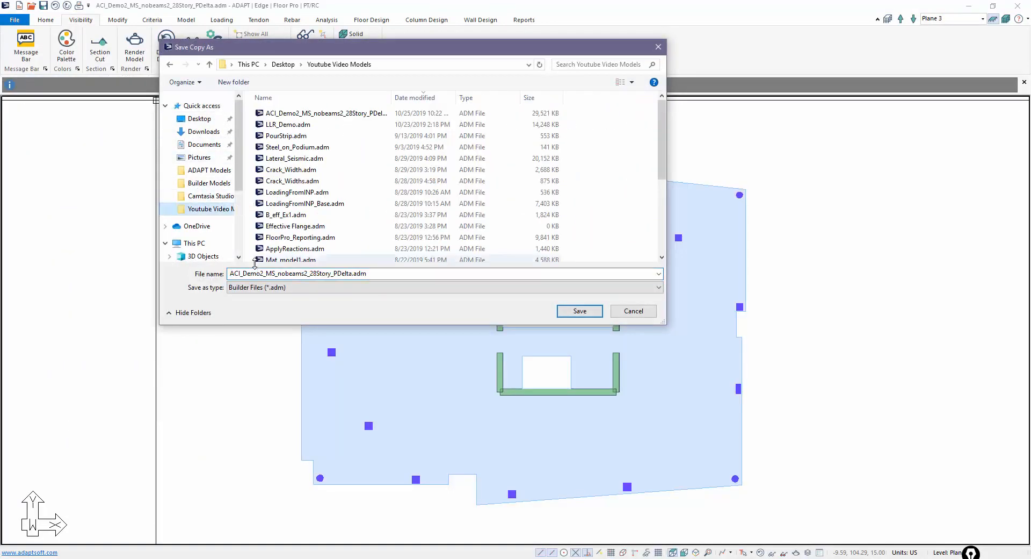
{"action": "double_click", "coordinate": [254, 273]}
{"action": "type", "text": "M"}
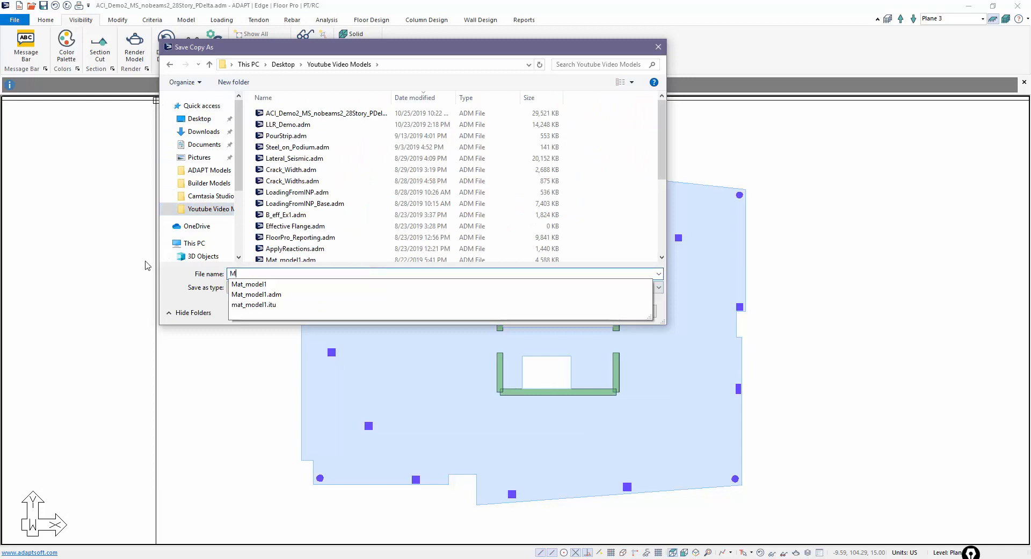
{"action": "type", "text": "ovi"}
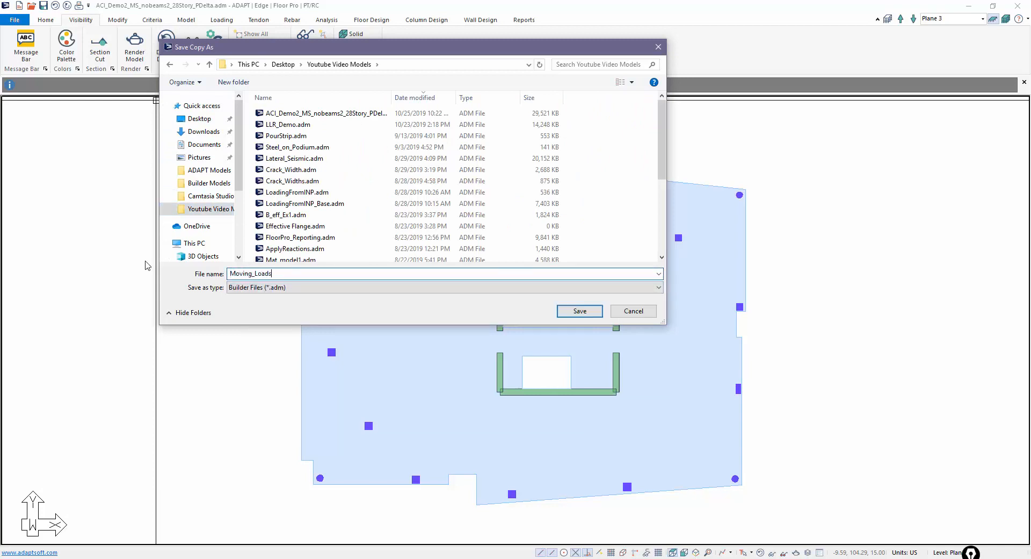
{"action": "type", "text": "ng_Loads"}
{"action": "key", "text": "Return"}
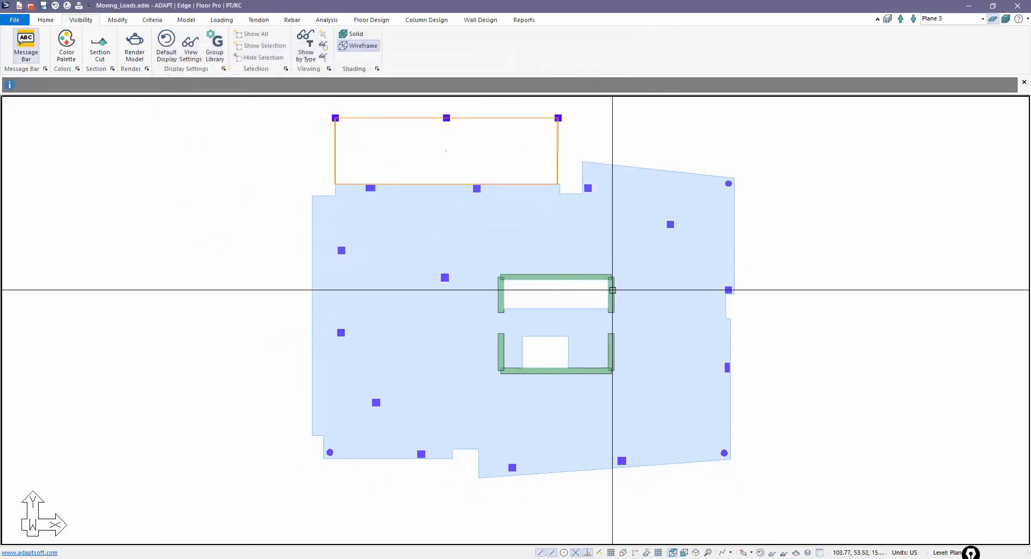
{"action": "left_click_drag", "start_coordinate": [971, 551], "coordinate": [897, 234]}
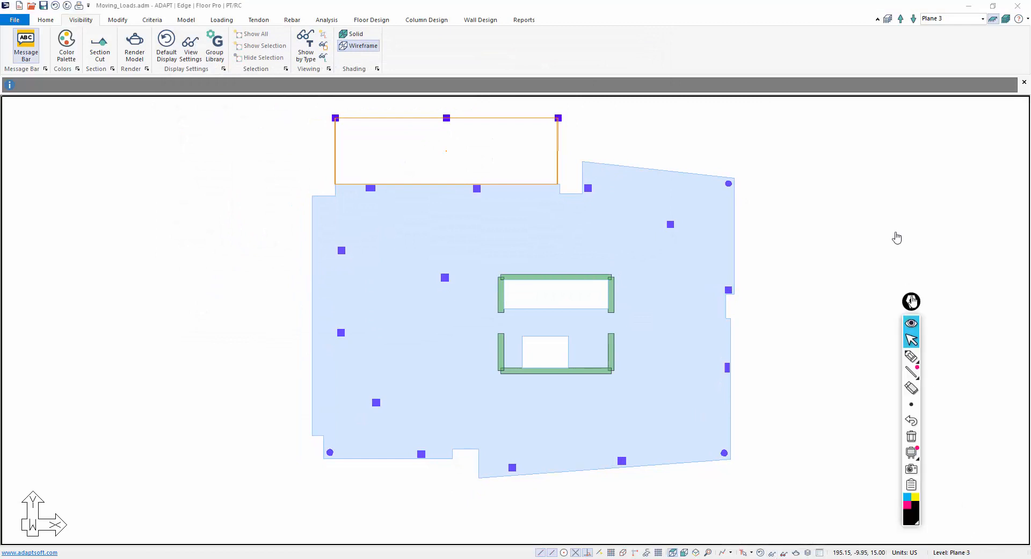
- Sketch a truck's wheels and axle marks freehand beside the slab with the pen
{"action": "left_click", "coordinate": [882, 250]}
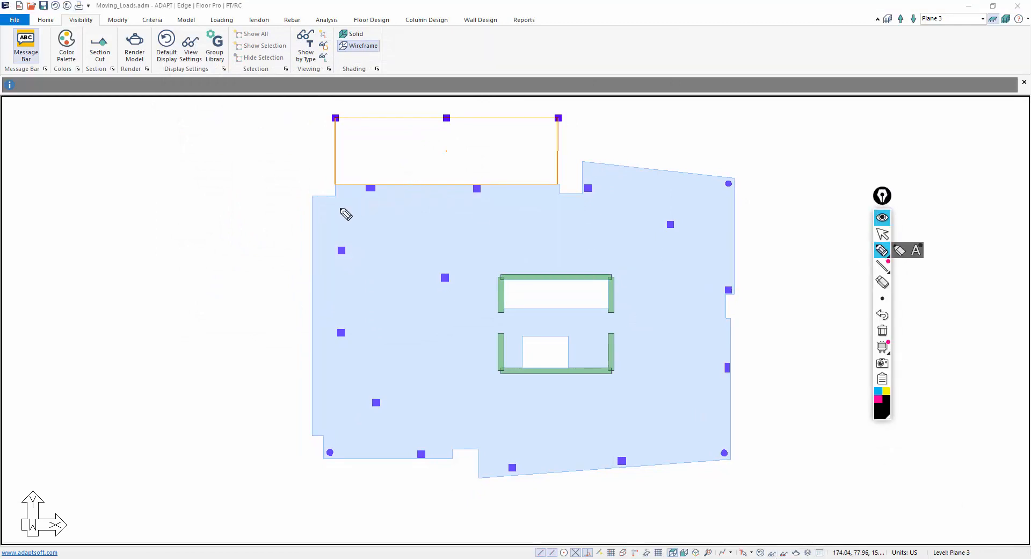
{"action": "mouse_move", "coordinate": [131, 181]}
{"action": "left_mouse_down"}
{"action": "mouse_move", "coordinate": [146, 180]}
{"action": "mouse_move", "coordinate": [150, 192]}
{"action": "mouse_move", "coordinate": [136, 195]}
{"action": "left_mouse_up"}
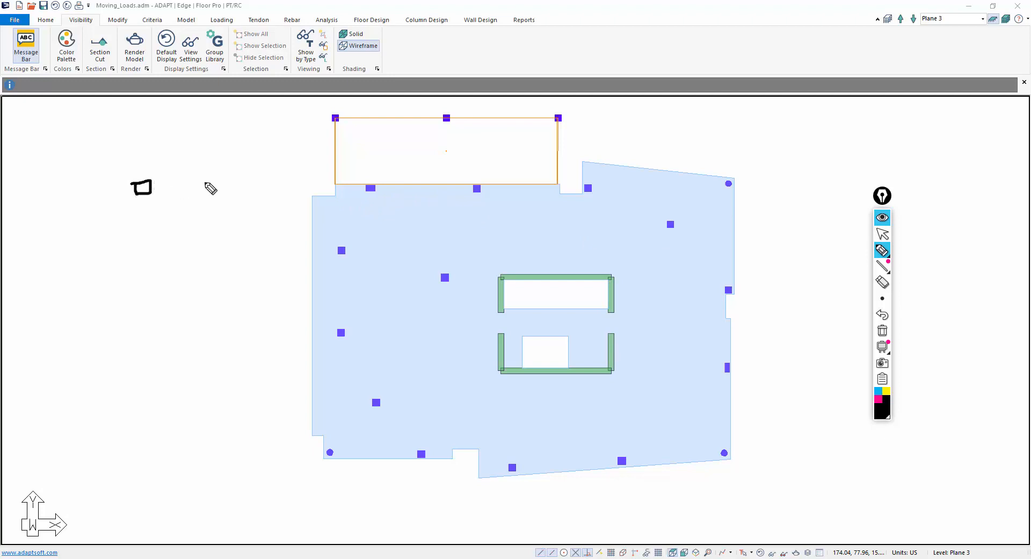
{"action": "left_click_drag", "start_coordinate": [222, 185], "coordinate": [207, 181]}
{"action": "mouse_move", "coordinate": [138, 241]}
{"action": "left_mouse_down"}
{"action": "mouse_move", "coordinate": [152, 237]}
{"action": "mouse_move", "coordinate": [132, 229]}
{"action": "left_mouse_up"}
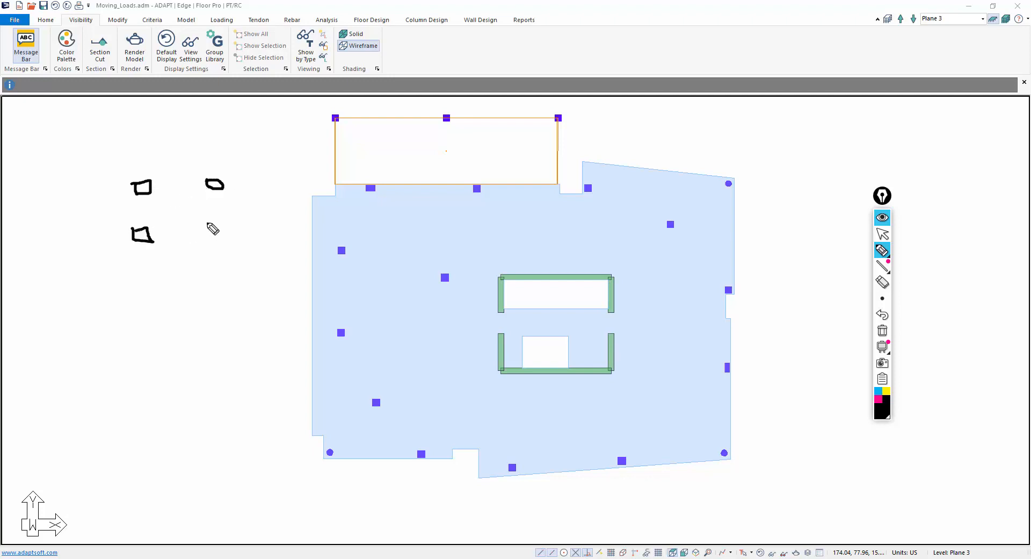
{"action": "mouse_move", "coordinate": [208, 224]}
{"action": "left_mouse_down"}
{"action": "mouse_move", "coordinate": [220, 236]}
{"action": "mouse_move", "coordinate": [207, 222]}
{"action": "mouse_move", "coordinate": [277, 203]}
{"action": "mouse_move", "coordinate": [353, 216]}
{"action": "mouse_move", "coordinate": [337, 222]}
{"action": "mouse_move", "coordinate": [369, 195]}
{"action": "mouse_move", "coordinate": [412, 216]}
{"action": "mouse_move", "coordinate": [469, 220]}
{"action": "left_mouse_up"}
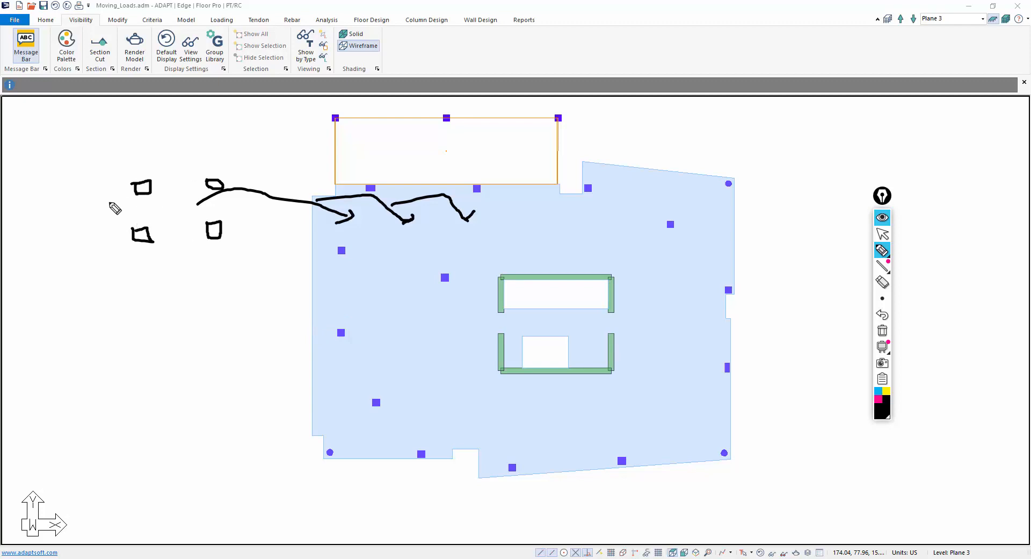
{"action": "mouse_move", "coordinate": [37, 185]}
{"action": "left_mouse_down"}
{"action": "mouse_move", "coordinate": [51, 187]}
{"action": "mouse_move", "coordinate": [38, 194]}
{"action": "mouse_move", "coordinate": [37, 186]}
{"action": "left_mouse_up"}
{"action": "mouse_move", "coordinate": [32, 239]}
{"action": "left_mouse_down"}
{"action": "mouse_move", "coordinate": [47, 247]}
{"action": "mouse_move", "coordinate": [46, 238]}
{"action": "left_mouse_up"}
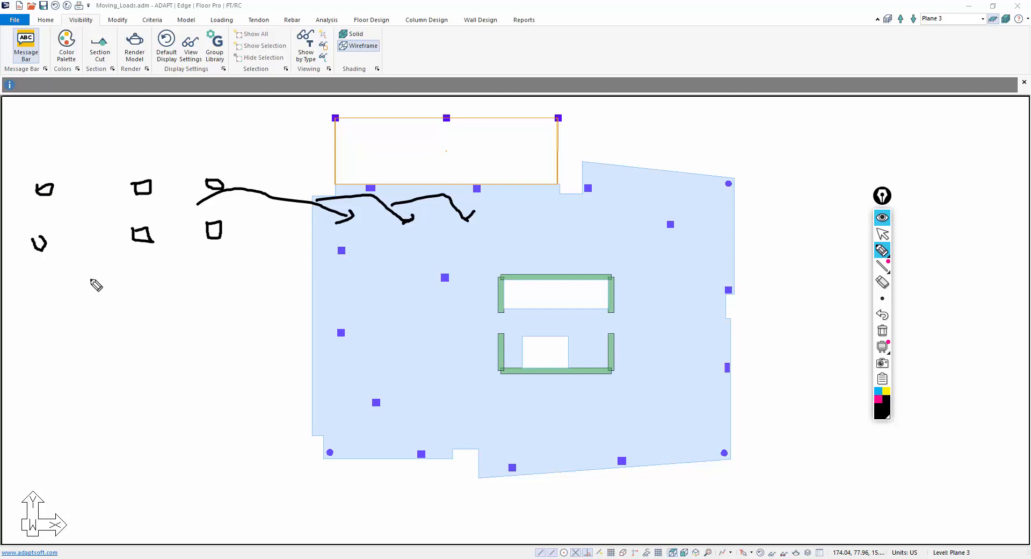
{"action": "left_click_drag", "start_coordinate": [47, 260], "coordinate": [65, 328]}
{"action": "left_click_drag", "start_coordinate": [137, 260], "coordinate": [141, 327]}
{"action": "mouse_move", "coordinate": [40, 297]}
{"action": "left_mouse_down"}
{"action": "mouse_move", "coordinate": [160, 296]}
{"action": "mouse_move", "coordinate": [114, 310]}
{"action": "mouse_move", "coordinate": [52, 302]}
{"action": "left_mouse_up"}
{"action": "mouse_move", "coordinate": [154, 291]}
{"action": "left_mouse_down"}
{"action": "mouse_move", "coordinate": [218, 289]}
{"action": "mouse_move", "coordinate": [211, 325]}
{"action": "left_mouse_up"}
{"action": "left_click_drag", "start_coordinate": [224, 284], "coordinate": [181, 302]}
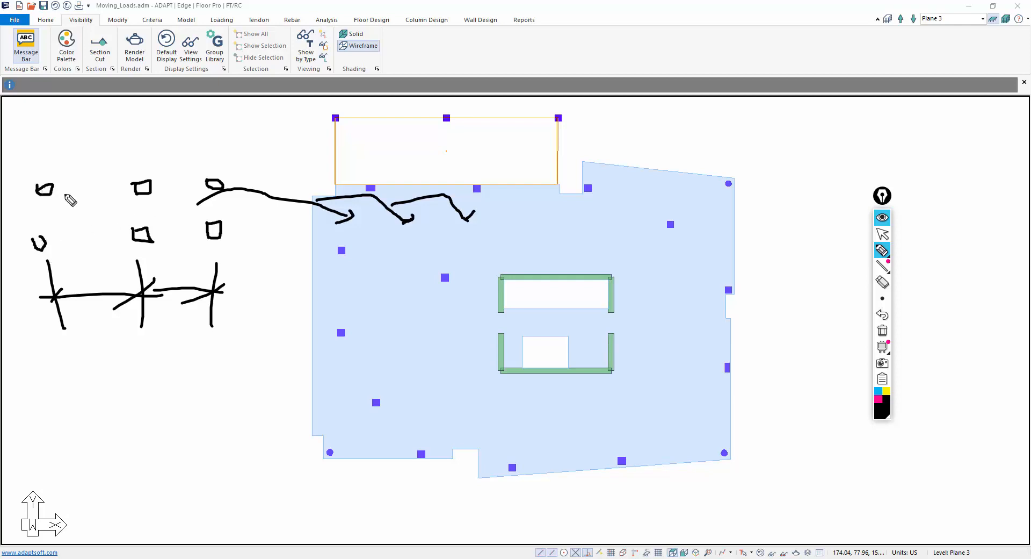
- Loop the wheels into one truck with extra axle marks, then erase all ink strokes
{"action": "mouse_move", "coordinate": [132, 164]}
{"action": "left_mouse_down"}
{"action": "mouse_move", "coordinate": [125, 236]}
{"action": "mouse_move", "coordinate": [213, 267]}
{"action": "mouse_move", "coordinate": [243, 163]}
{"action": "mouse_move", "coordinate": [129, 161]}
{"action": "left_mouse_up"}
{"action": "left_click_drag", "start_coordinate": [141, 128], "coordinate": [146, 161]}
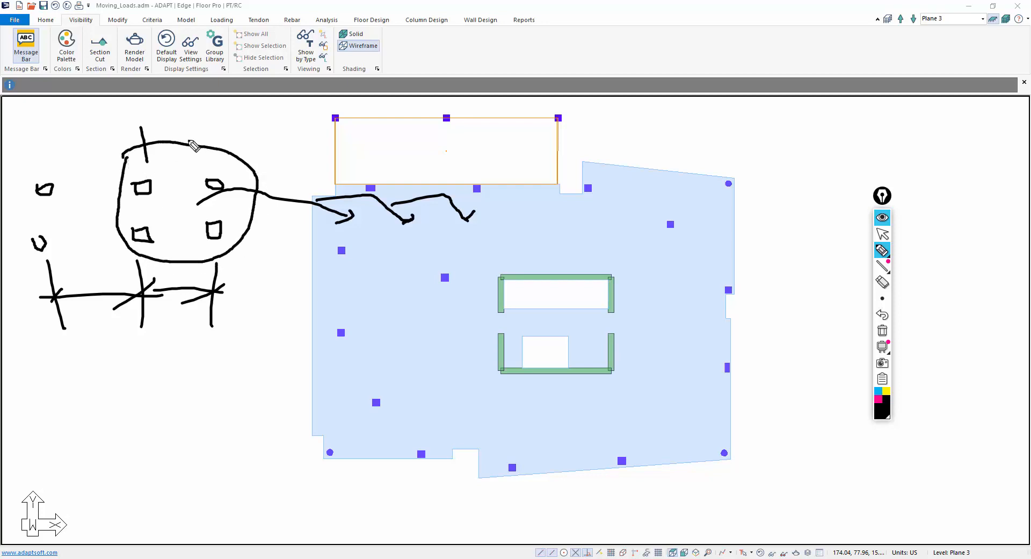
{"action": "left_click_drag", "start_coordinate": [212, 126], "coordinate": [213, 165]}
{"action": "mouse_move", "coordinate": [131, 137]}
{"action": "left_mouse_down"}
{"action": "mouse_move", "coordinate": [237, 141]}
{"action": "mouse_move", "coordinate": [194, 152]}
{"action": "left_mouse_up"}
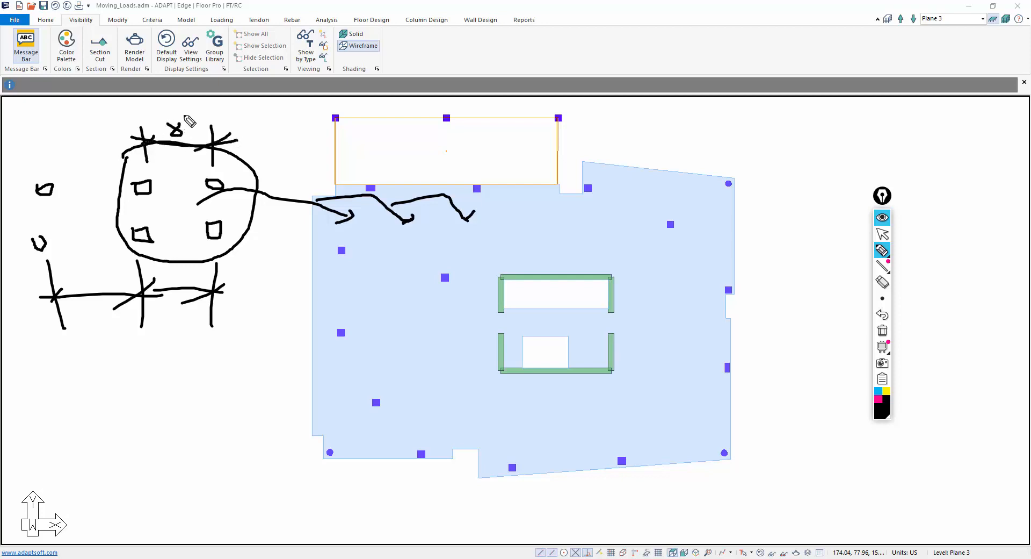
{"action": "mouse_move", "coordinate": [224, 182]}
{"action": "left_mouse_down"}
{"action": "mouse_move", "coordinate": [253, 184]}
{"action": "mouse_move", "coordinate": [245, 233]}
{"action": "left_mouse_up"}
{"action": "left_click_drag", "start_coordinate": [213, 183], "coordinate": [299, 140]}
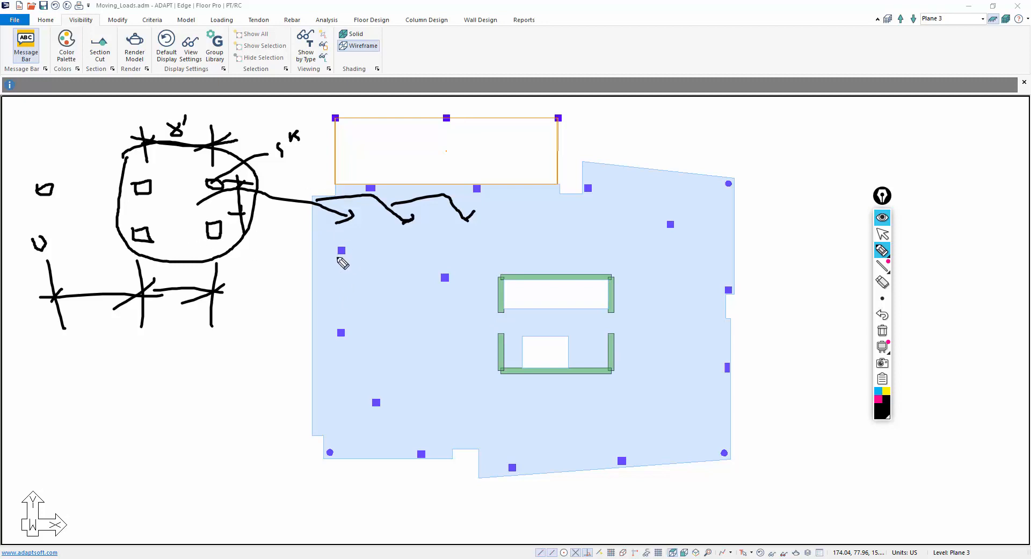
{"action": "left_click", "coordinate": [883, 334]}
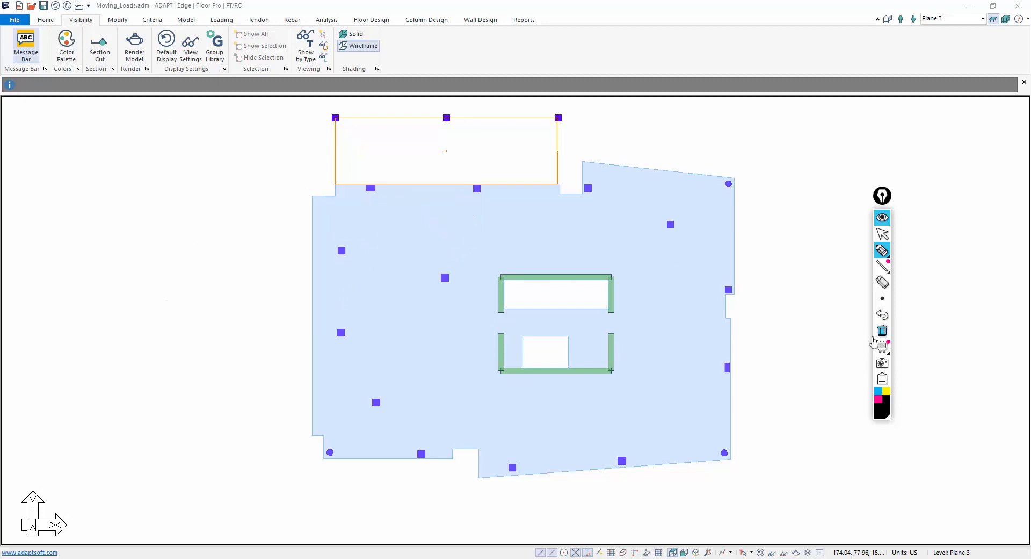
- Leave annotation mode and bring the slab's upper-left corner into view
{"action": "left_click", "coordinate": [883, 234]}
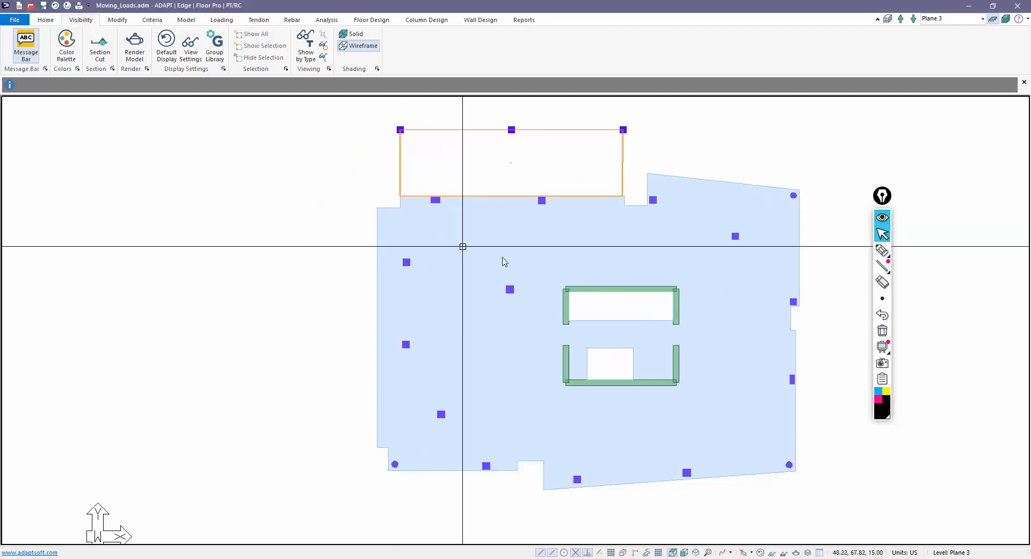
{"action": "scroll", "coordinate": [428, 246], "scroll_direction": "up", "scroll_amount": 2}
{"action": "scroll", "coordinate": [431, 196], "scroll_direction": "up", "scroll_amount": 3}
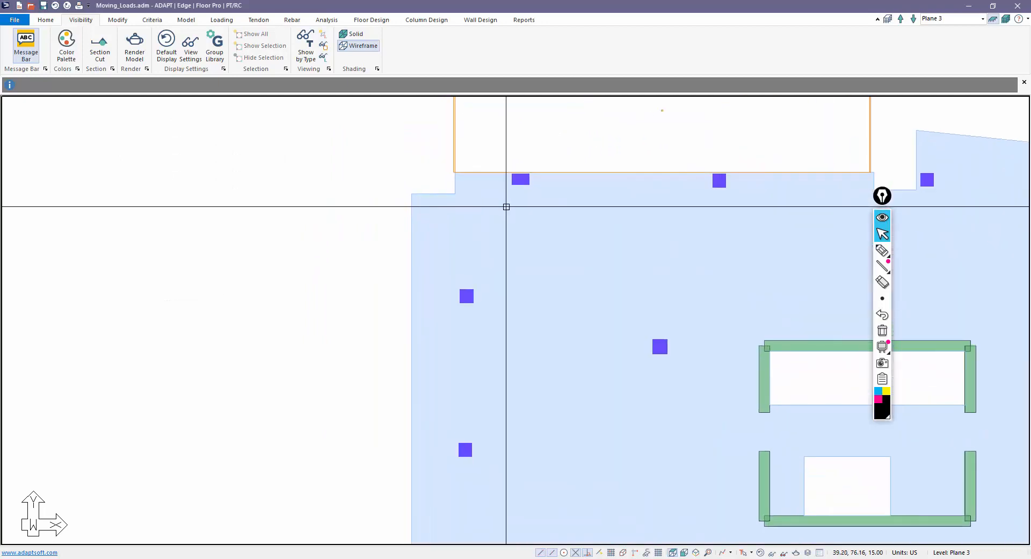
{"action": "scroll", "coordinate": [445, 228], "scroll_direction": "down", "scroll_amount": 1}
{"action": "middle_click_drag", "start_coordinate": [444, 228], "coordinate": [382, 221]}
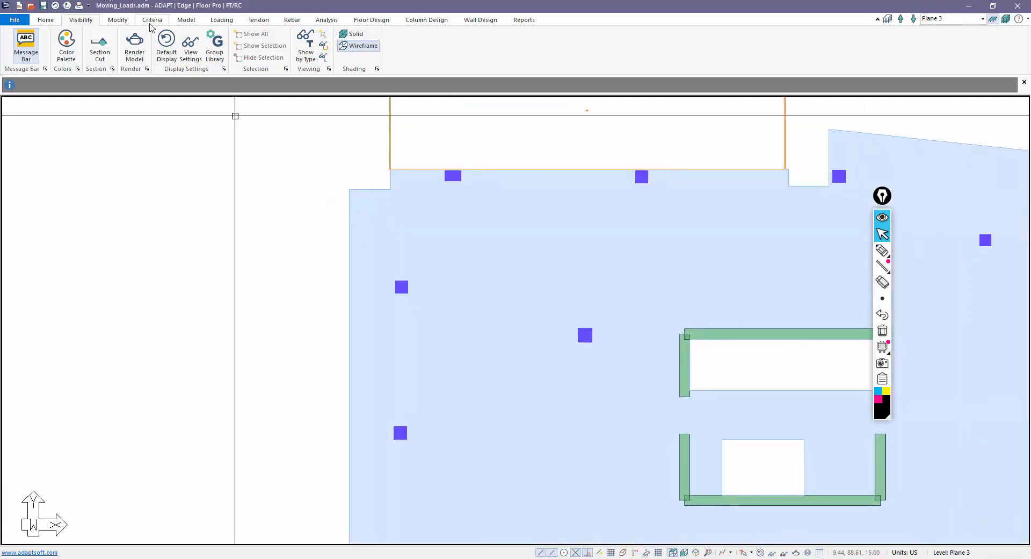
- Add Point Load 1 near the slab's upper-left corner and review its load cases
{"action": "left_click", "coordinate": [185, 20]}
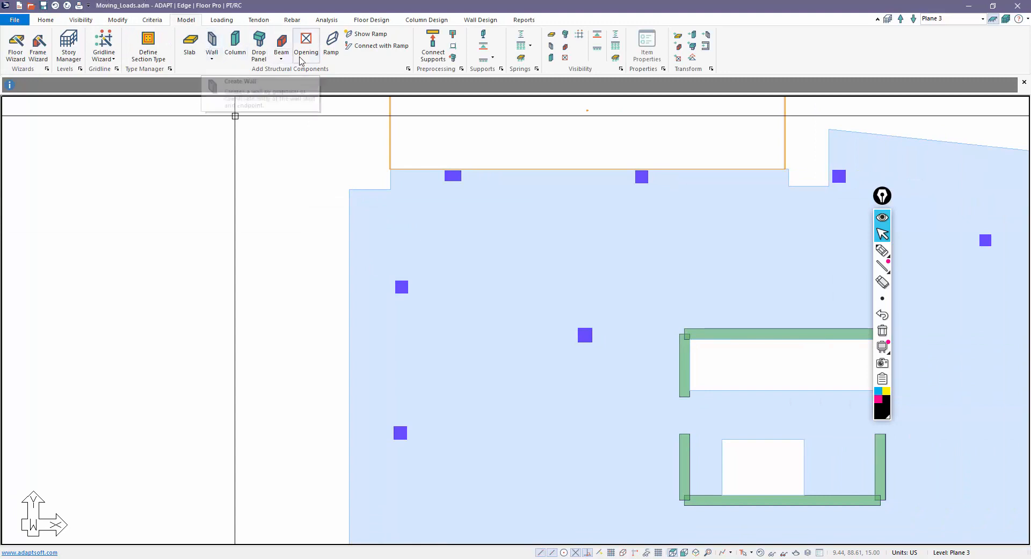
{"action": "left_click", "coordinate": [222, 20]}
{"action": "left_click", "coordinate": [138, 45]}
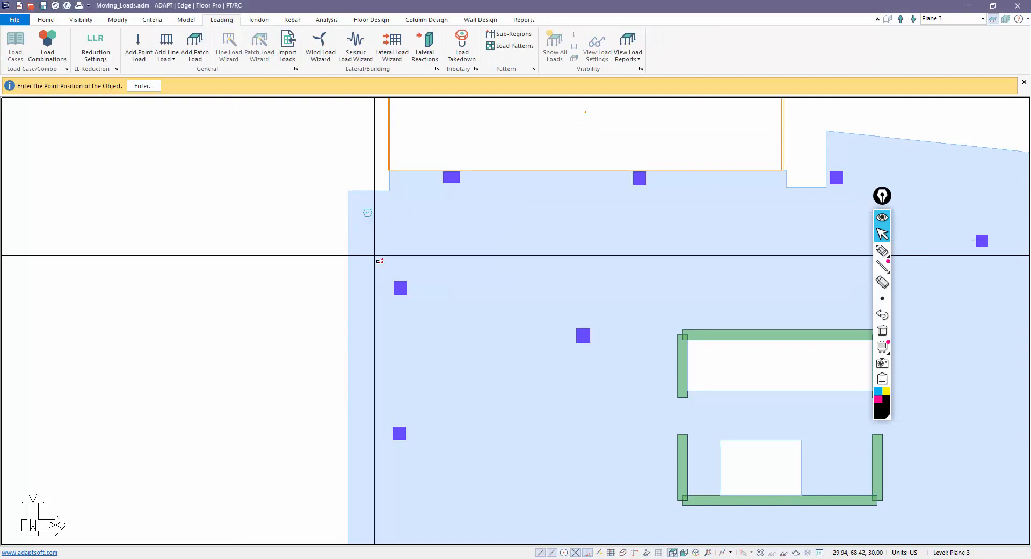
{"action": "left_click", "coordinate": [368, 212]}
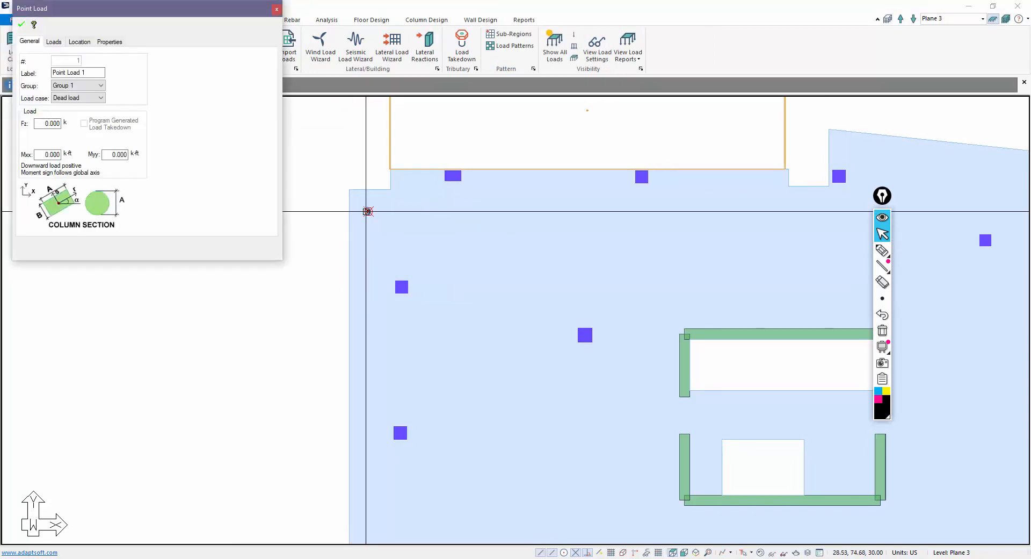
{"action": "left_click", "coordinate": [77, 101]}
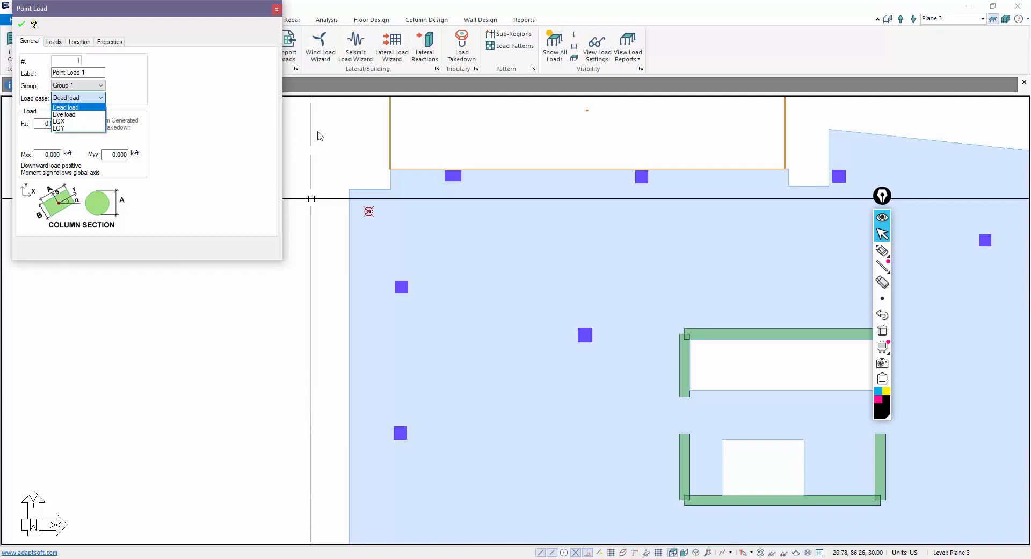
{"action": "key", "text": "Escape"}
{"action": "key", "text": "Escape"}
{"action": "key", "text": "Escape"}
{"action": "middle_click_drag", "start_coordinate": [315, 164], "coordinate": [258, 168]}
{"action": "scroll", "coordinate": [248, 193], "scroll_direction": "down", "scroll_amount": 1}
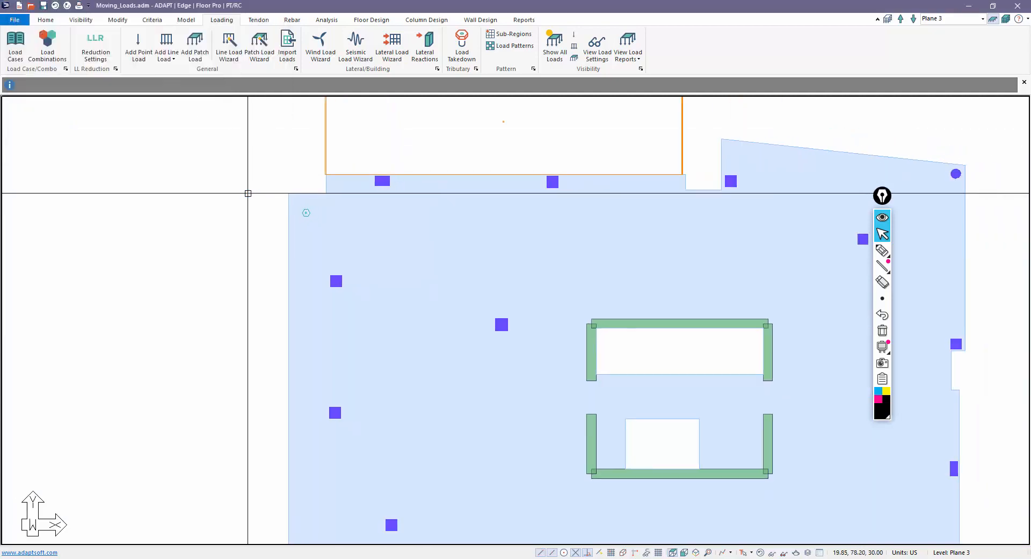
{"action": "scroll", "coordinate": [248, 193], "scroll_direction": "down", "scroll_amount": 1}
{"action": "scroll", "coordinate": [375, 216], "scroll_direction": "down", "scroll_amount": 1}
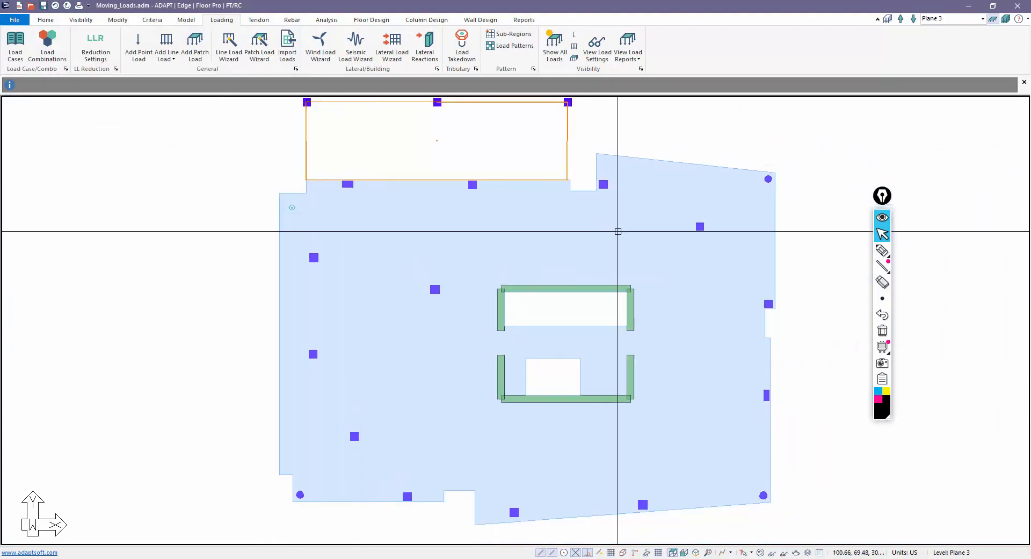
{"action": "scroll", "coordinate": [375, 210], "scroll_direction": "up", "scroll_amount": 1}
{"action": "scroll", "coordinate": [349, 230], "scroll_direction": "up", "scroll_amount": 1}
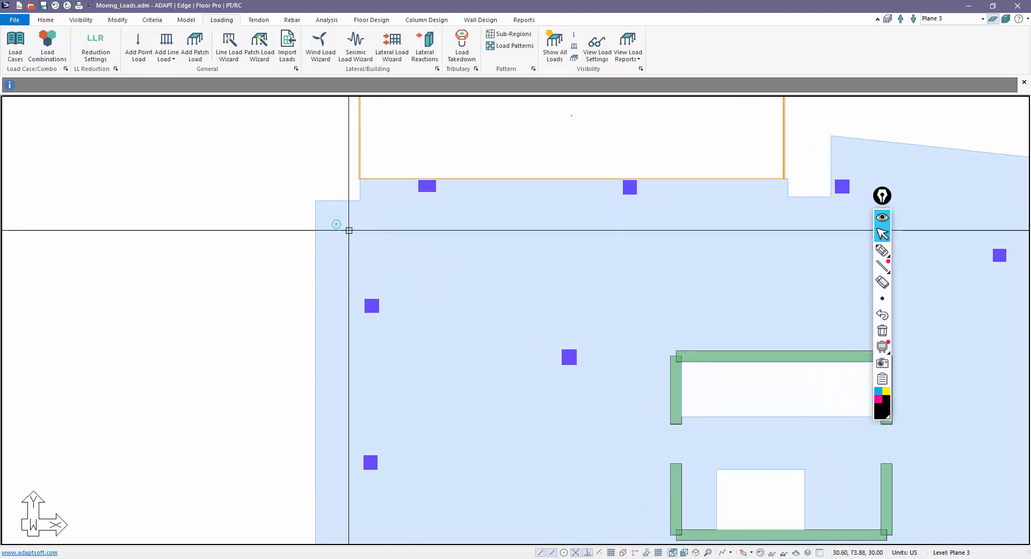
{"action": "scroll", "coordinate": [349, 230], "scroll_direction": "up", "scroll_amount": 1}
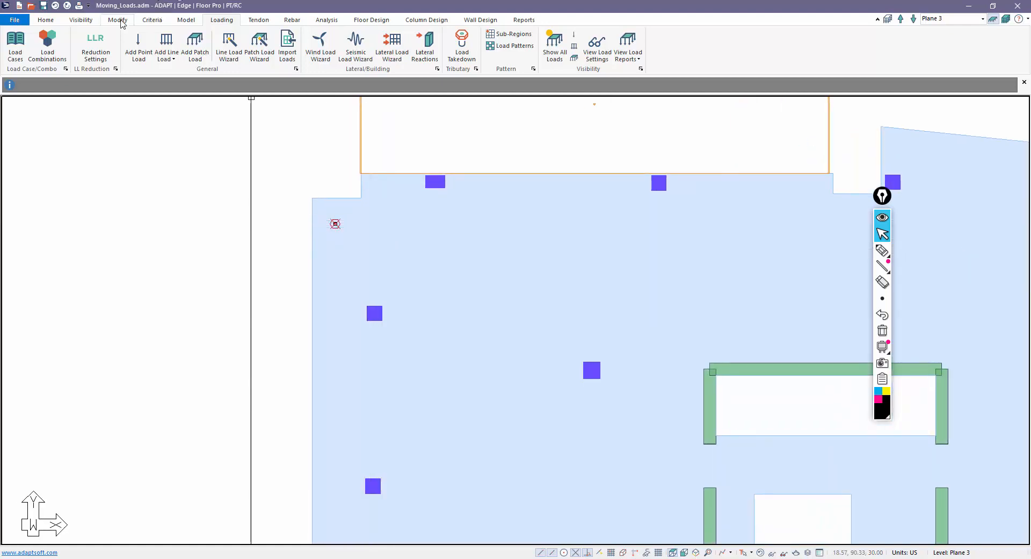
{"action": "left_click", "coordinate": [118, 20]}
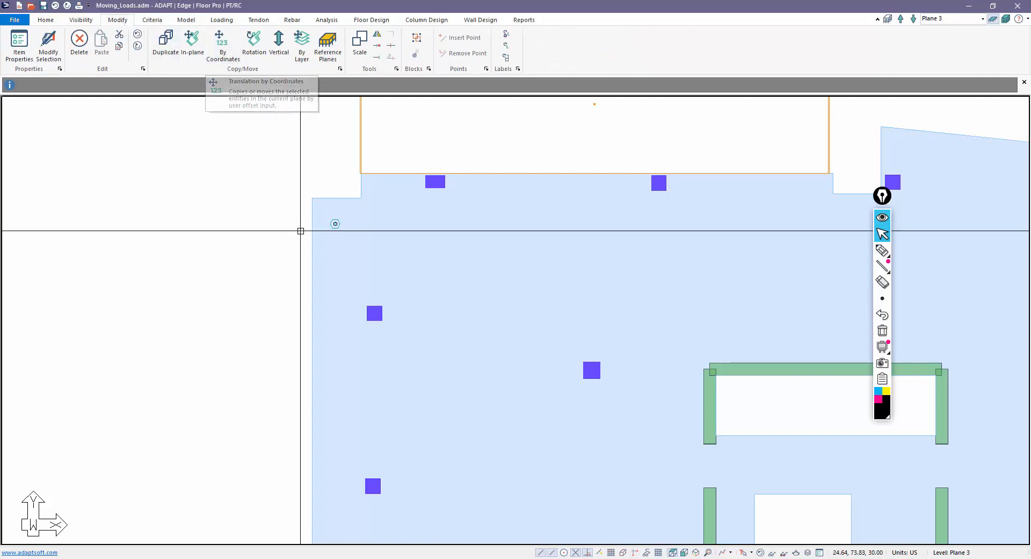
{"action": "double_click", "coordinate": [334, 224]}
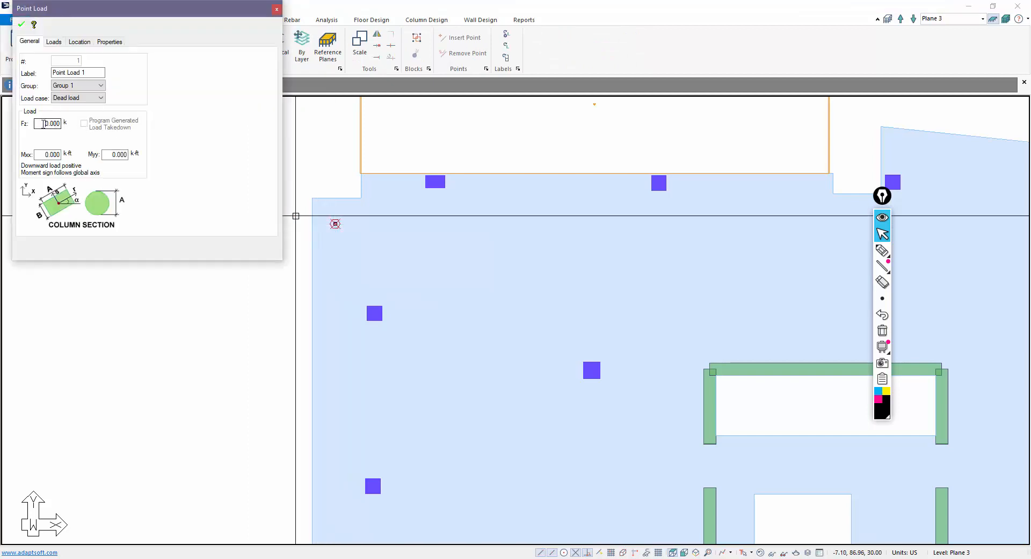
{"action": "left_click", "coordinate": [54, 42]}
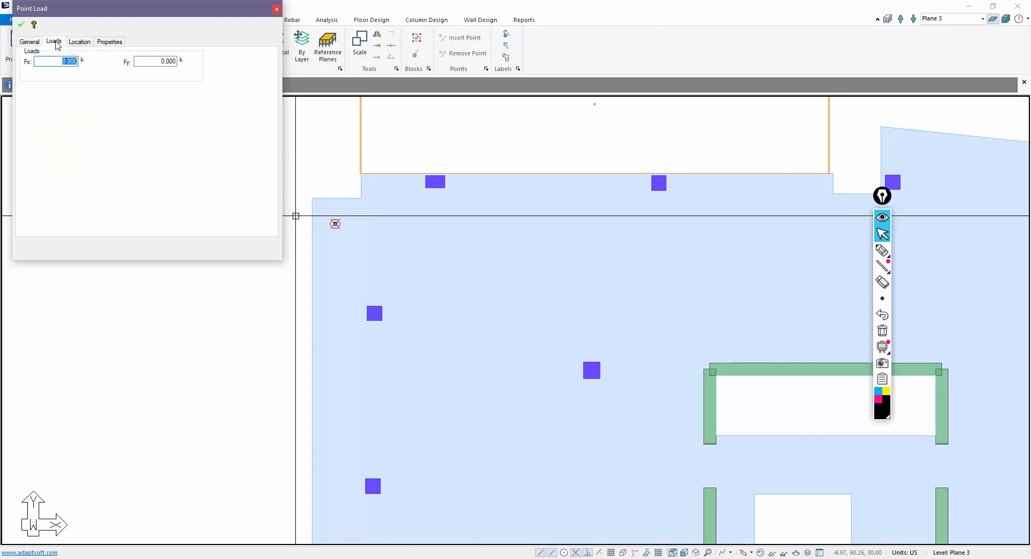
{"action": "left_click", "coordinate": [21, 25]}
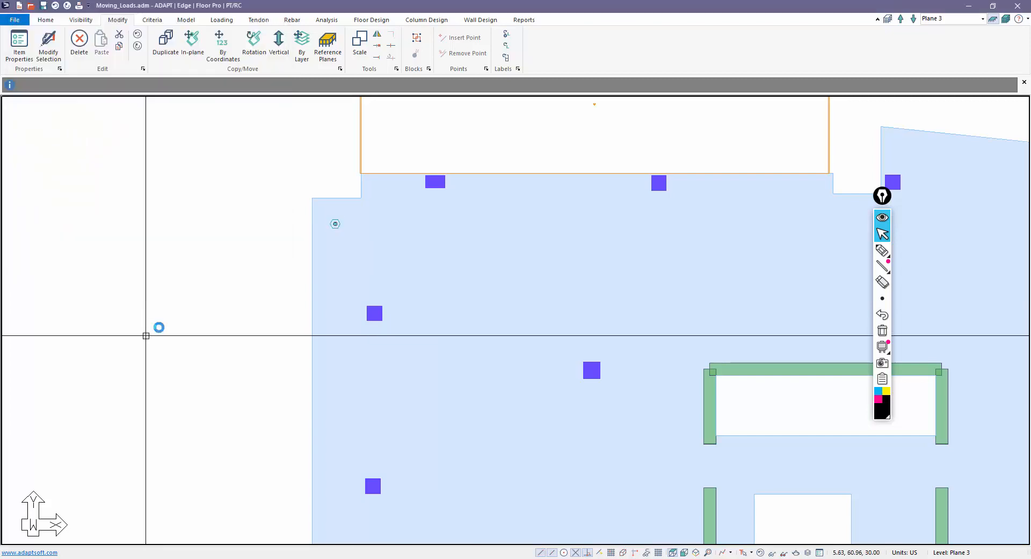
{"action": "key", "text": "Escape"}
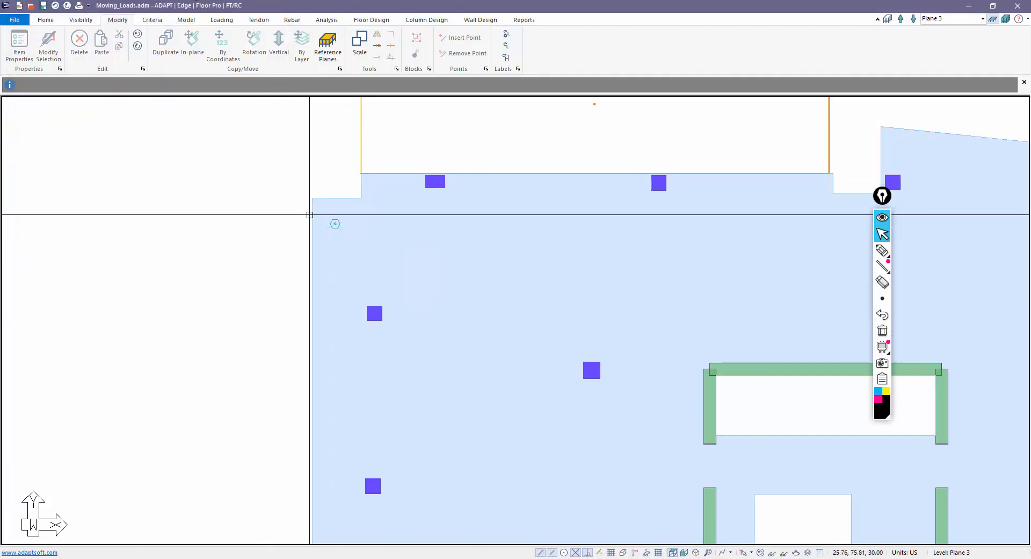
- Copy the point load to the right and shift the copy a further 3 ft
{"action": "left_click", "coordinate": [335, 224]}
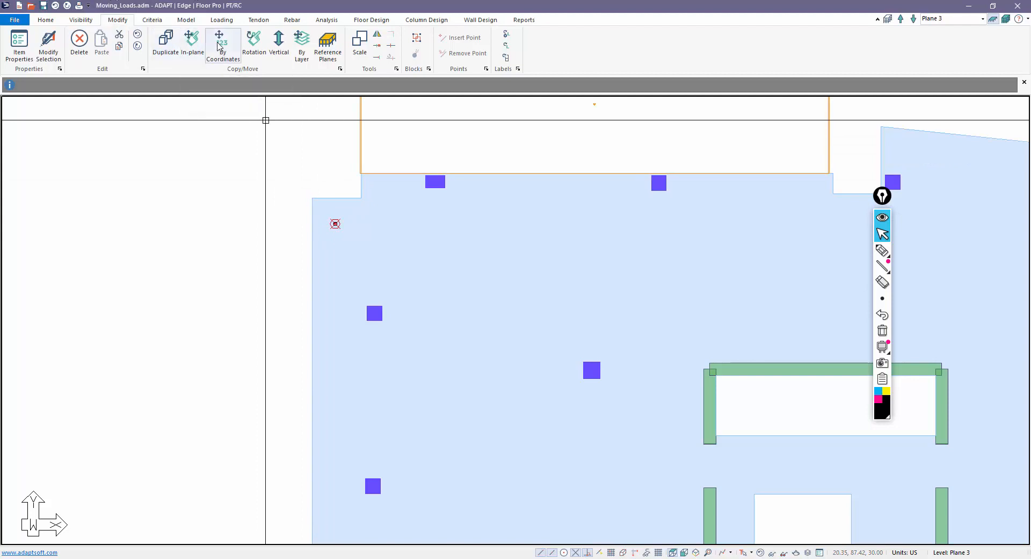
{"action": "left_click", "coordinate": [220, 48]}
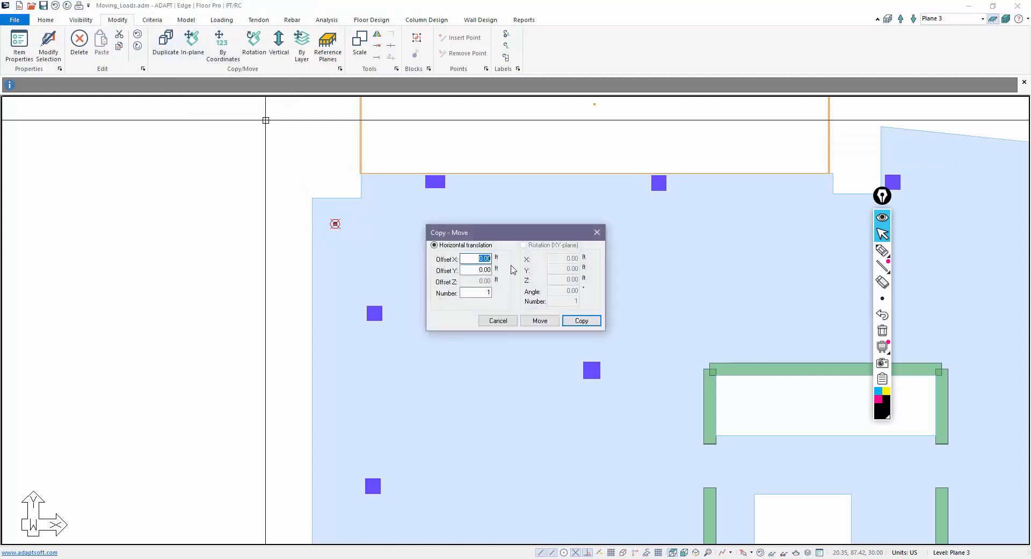
{"action": "left_click", "coordinate": [581, 320]}
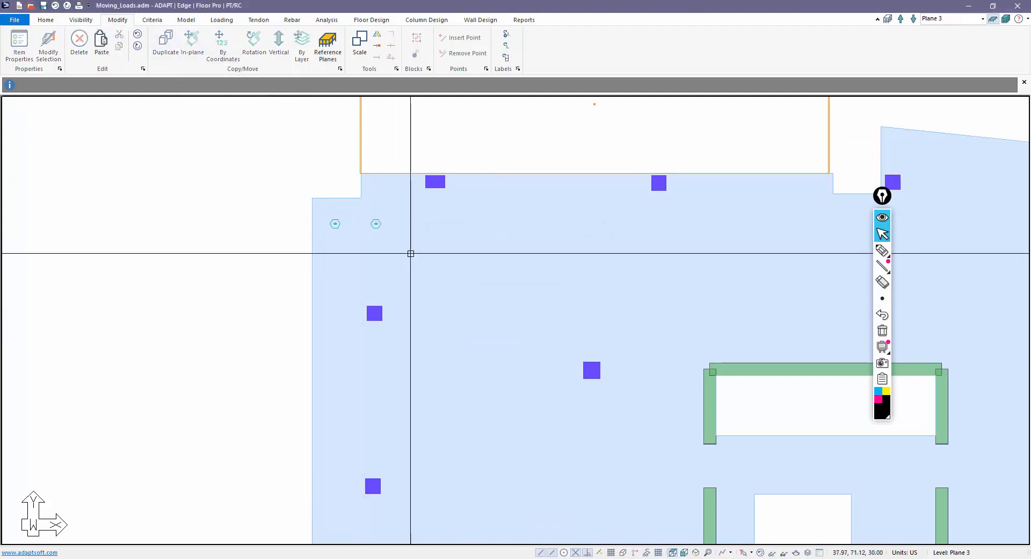
{"action": "left_click", "coordinate": [375, 224]}
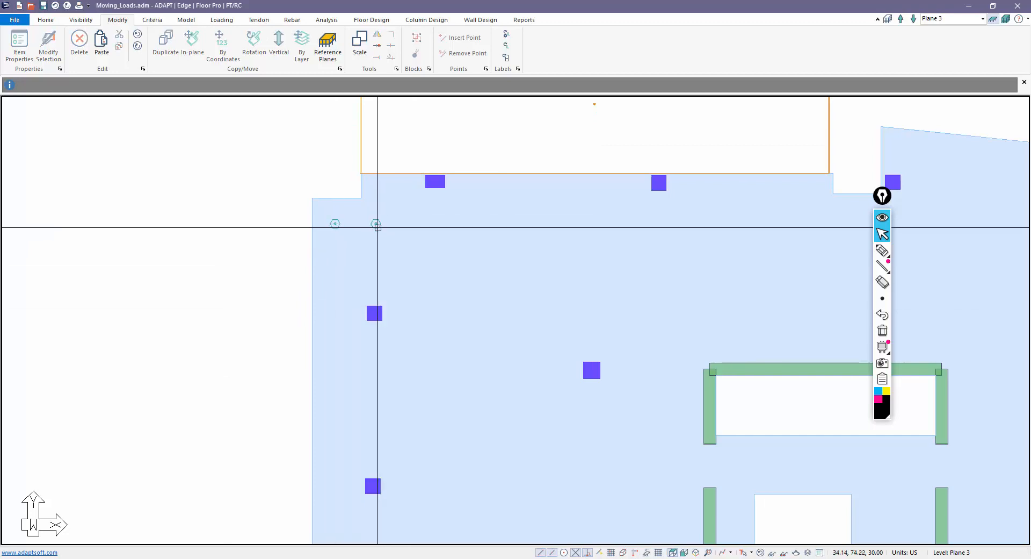
{"action": "left_click", "coordinate": [222, 46]}
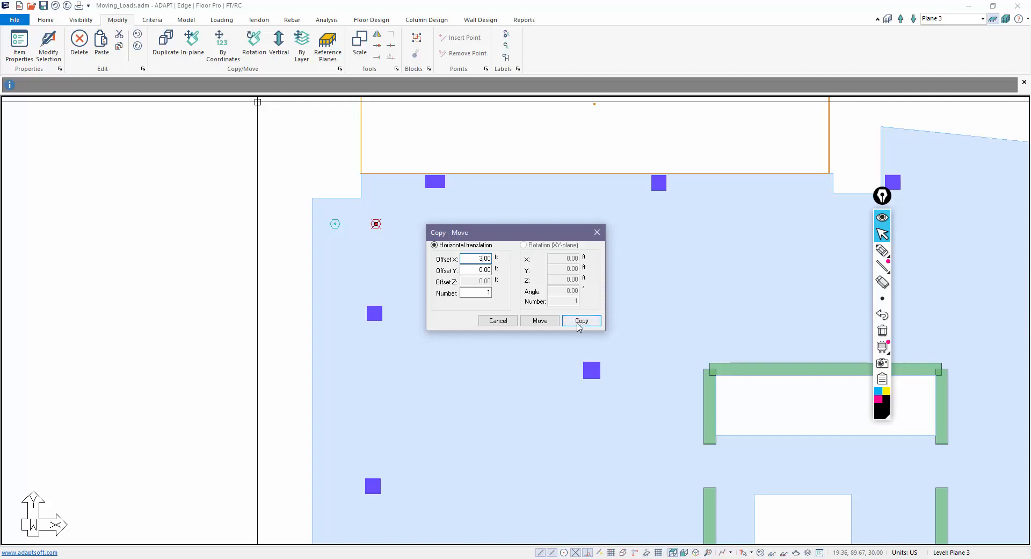
{"action": "left_click", "coordinate": [540, 321]}
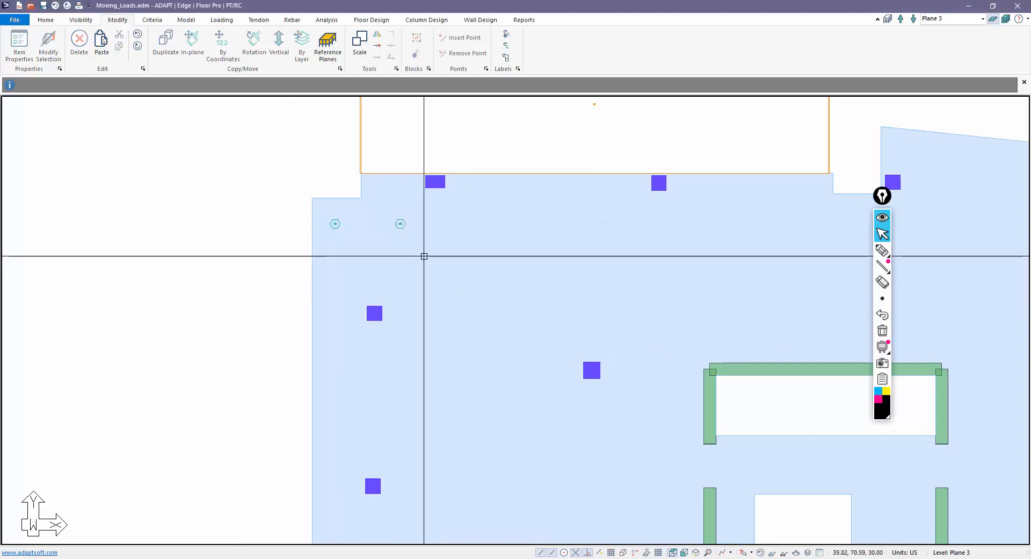
- Copy both point loads with Offset Y -4 ft to complete the rectangle
{"action": "left_click", "coordinate": [221, 46]}
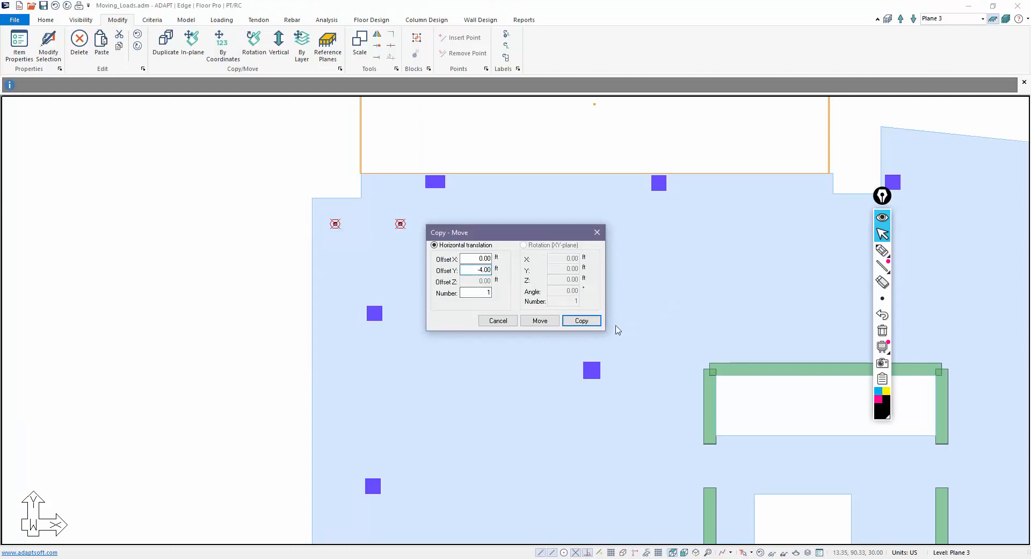
{"action": "left_click", "coordinate": [580, 321]}
{"action": "scroll", "coordinate": [317, 215], "scroll_direction": "down", "scroll_amount": 2}
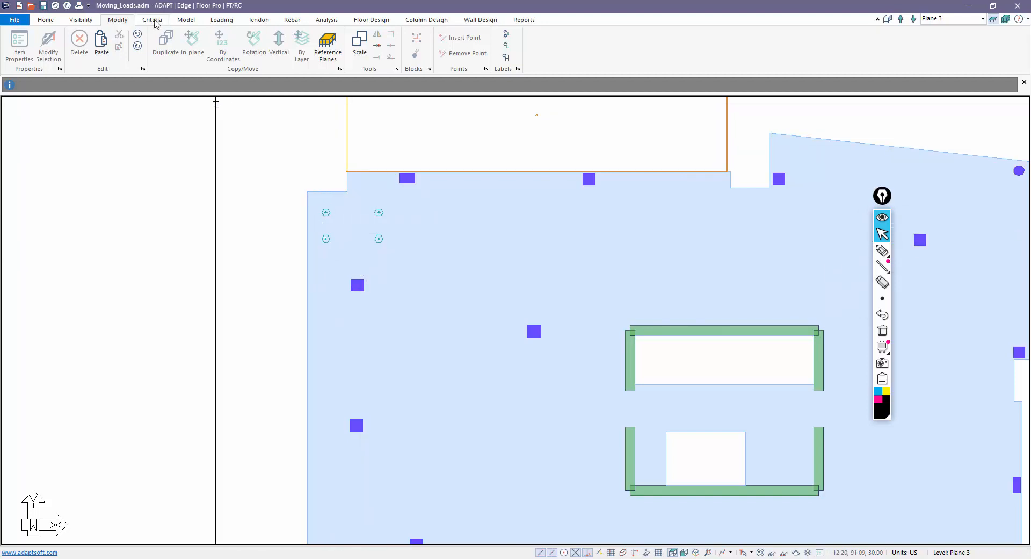
- Review the load case library from the Loading tools
{"action": "left_click", "coordinate": [221, 19]}
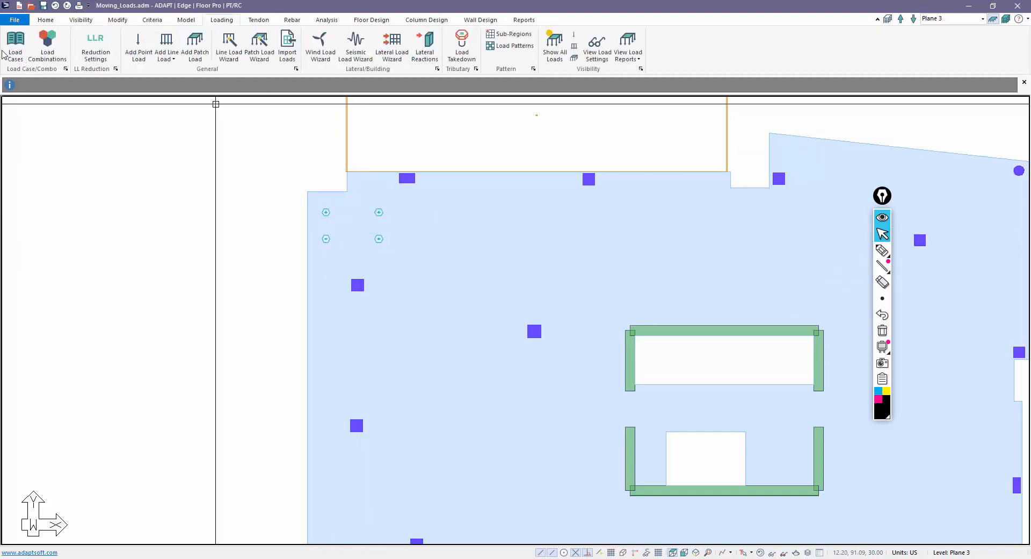
{"action": "left_click", "coordinate": [15, 43]}
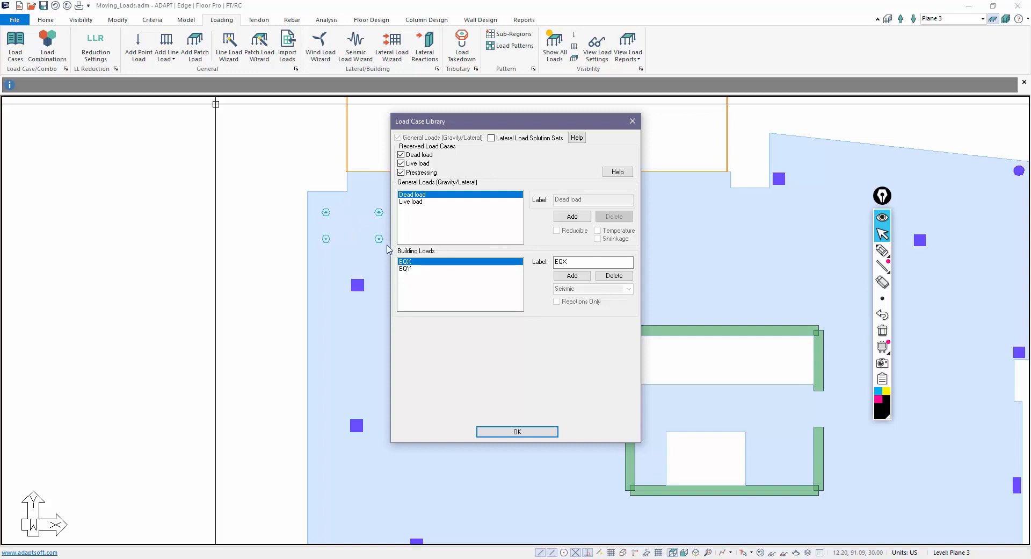
{"action": "left_click", "coordinate": [538, 433]}
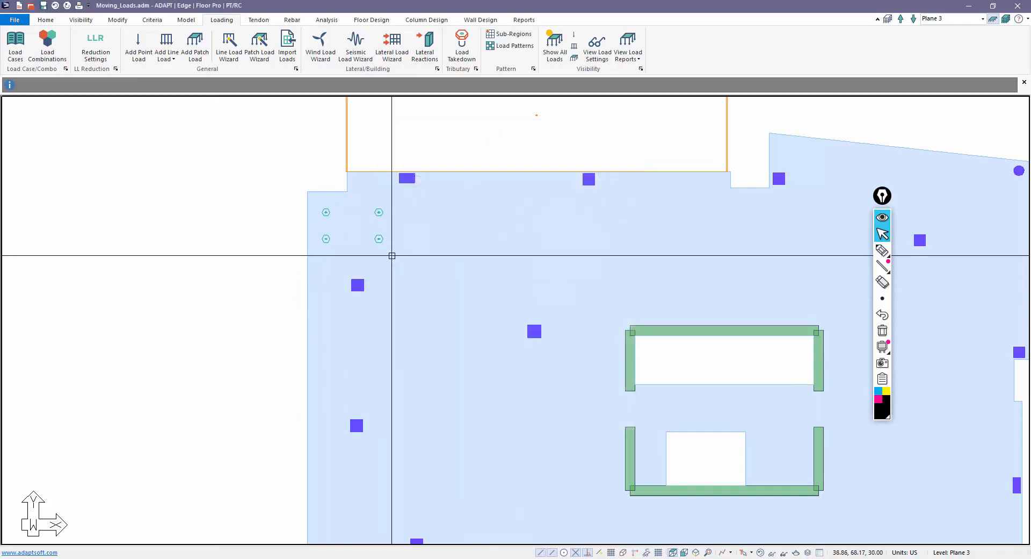
- Window-select the four point loads at the slab's upper left
{"action": "left_click_drag", "start_coordinate": [391, 253], "coordinate": [319, 213]}
{"action": "scroll", "coordinate": [319, 213], "scroll_direction": "down", "scroll_amount": 2}
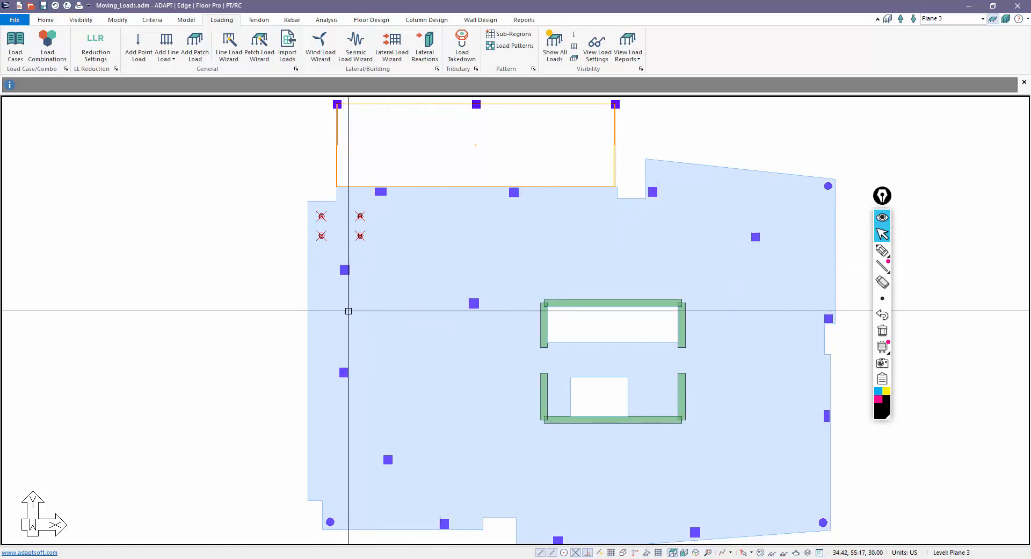
{"action": "left_click", "coordinate": [249, 258]}
{"action": "scroll", "coordinate": [290, 250], "scroll_direction": "up", "scroll_amount": 2}
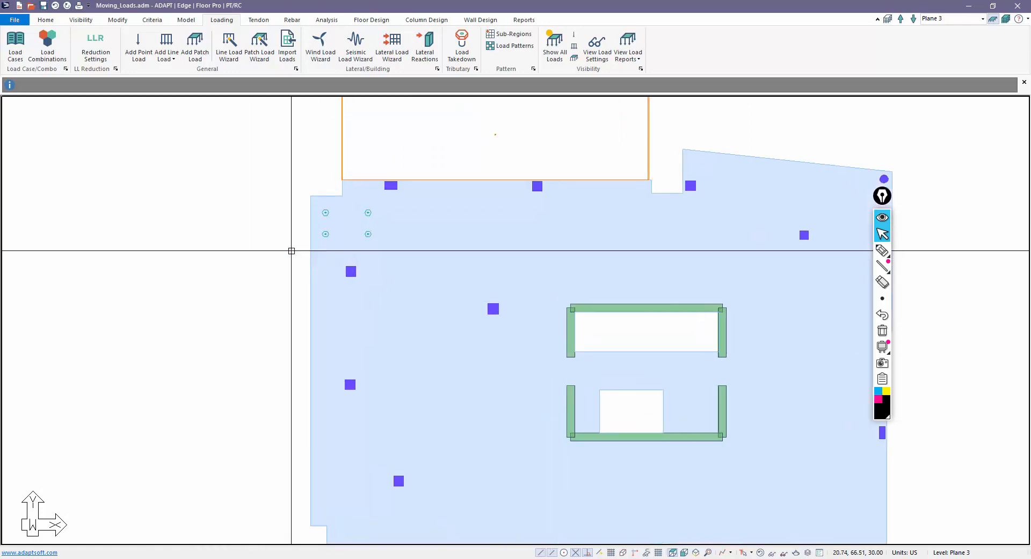
{"action": "left_click_drag", "start_coordinate": [391, 249], "coordinate": [324, 202]}
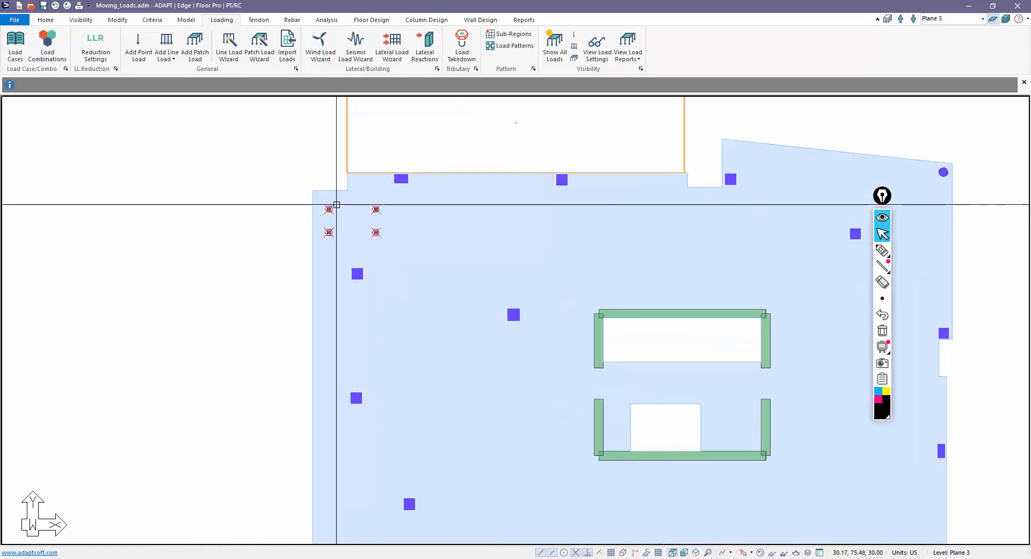
- Copy the four-load group along X at 20 ft offsets using By Coordinates
{"action": "left_click", "coordinate": [118, 21]}
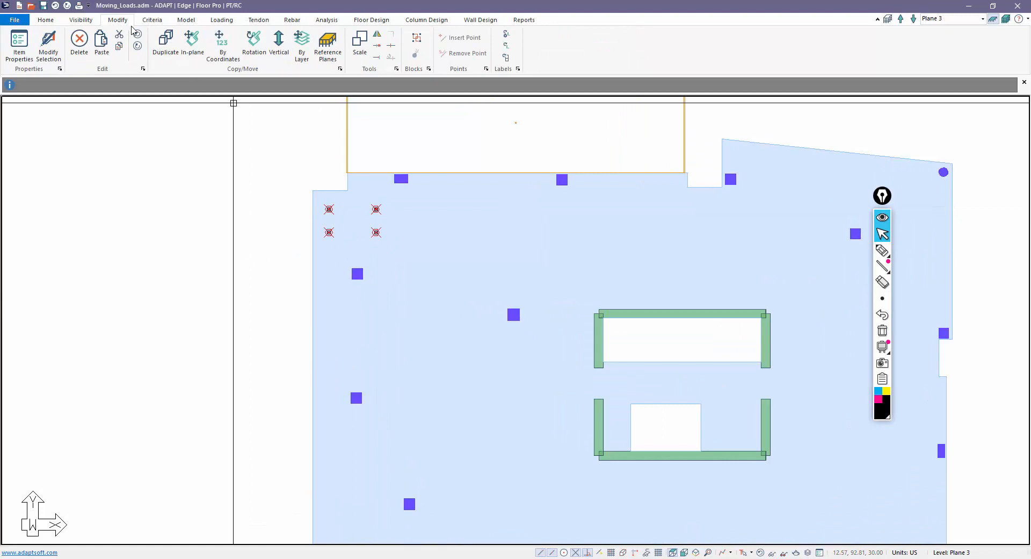
{"action": "left_click", "coordinate": [227, 60]}
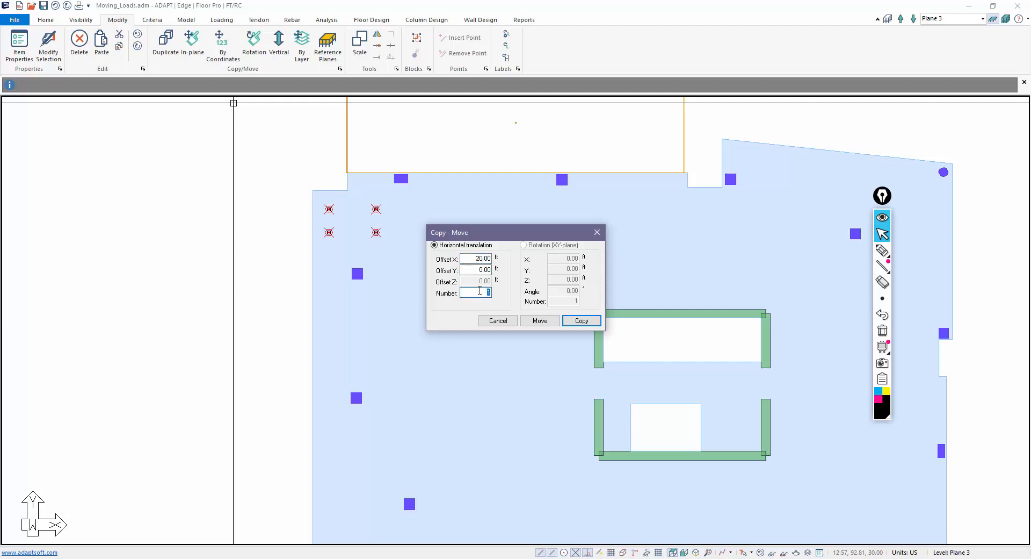
{"action": "left_click", "coordinate": [572, 324]}
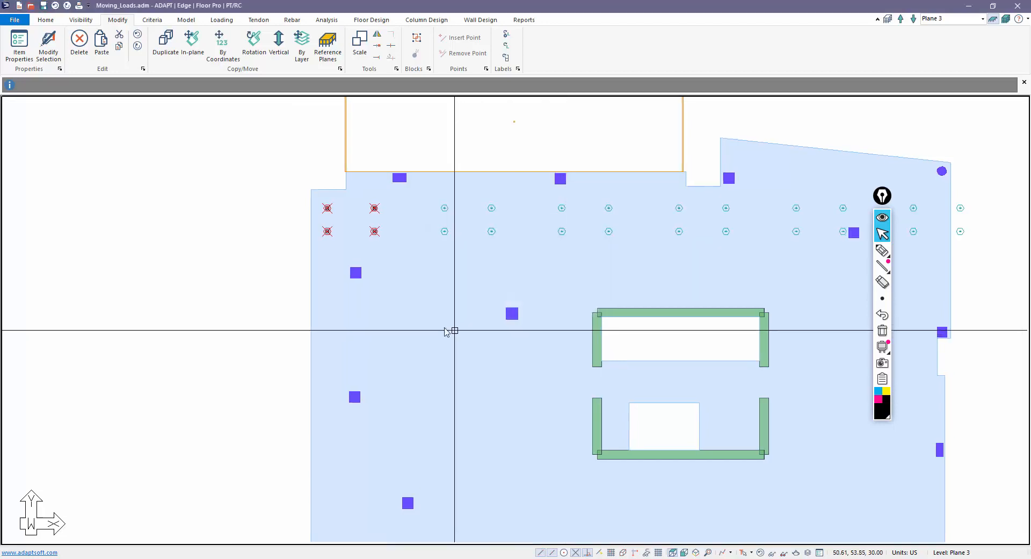
{"action": "middle_click_drag", "start_coordinate": [449, 329], "coordinate": [345, 271]}
{"action": "scroll", "coordinate": [345, 272], "scroll_direction": "down", "scroll_amount": 2}
- Delete the copied loads lying beyond the slab's right edge
{"action": "left_click_drag", "start_coordinate": [755, 240], "coordinate": [746, 207]}
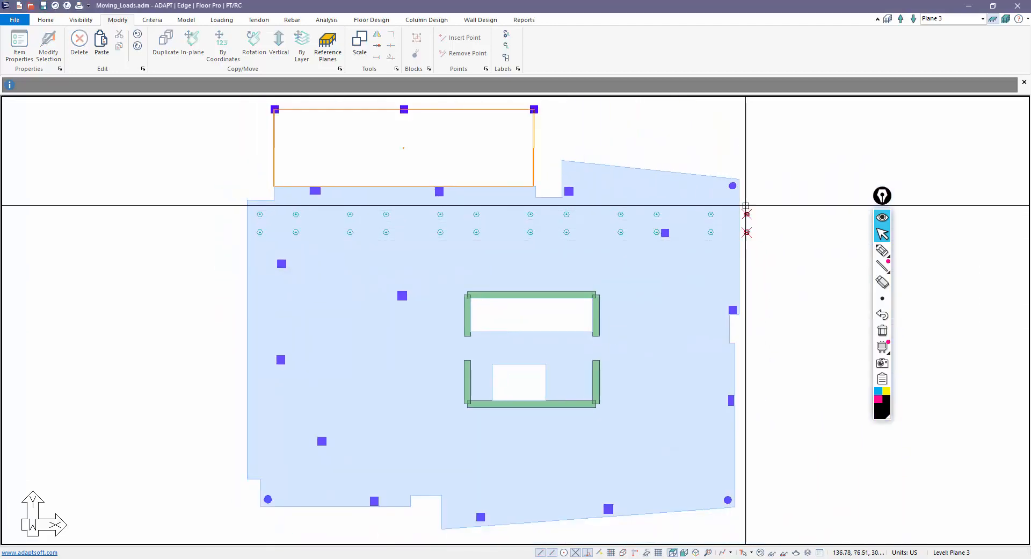
{"action": "key", "text": "Delete"}
{"action": "left_click", "coordinate": [711, 214]}
{"action": "key", "text": "Delete"}
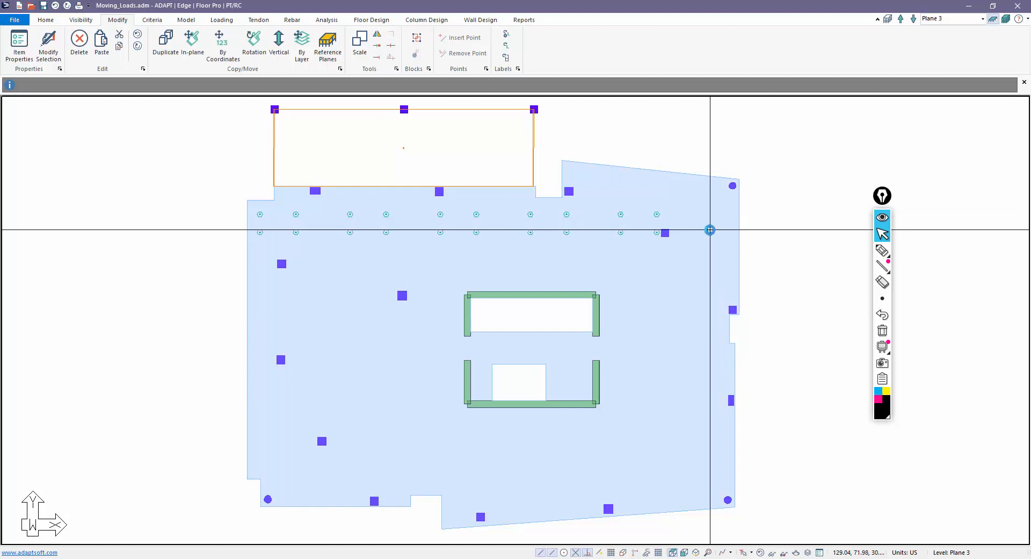
{"action": "left_click", "coordinate": [711, 232]}
{"action": "key", "text": "Delete"}
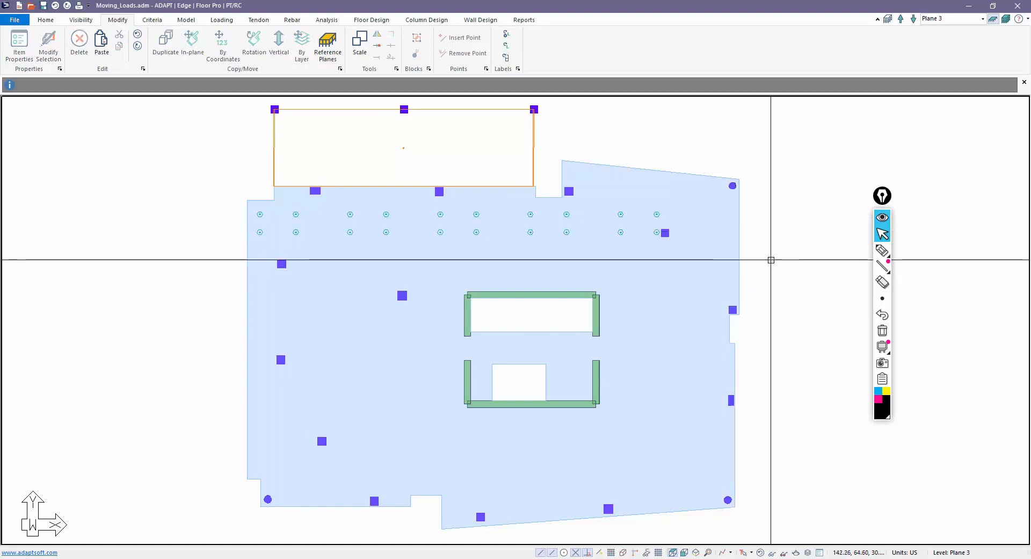
{"action": "middle_click_drag", "start_coordinate": [772, 258], "coordinate": [802, 266]}
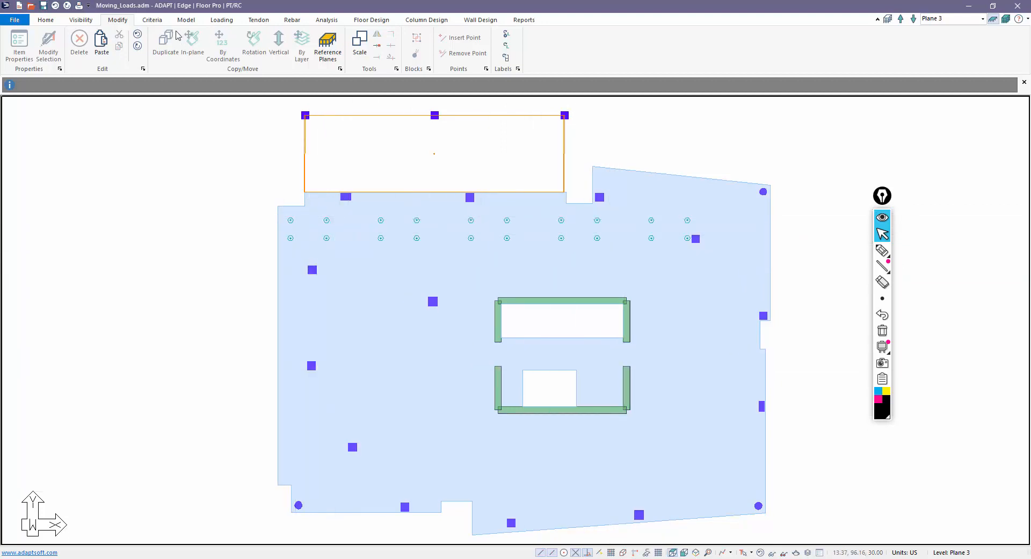
- Select all point loads by type and copy them at Offset Y -15 ft
{"action": "left_click", "coordinate": [48, 20]}
{"action": "left_click", "coordinate": [123, 42]}
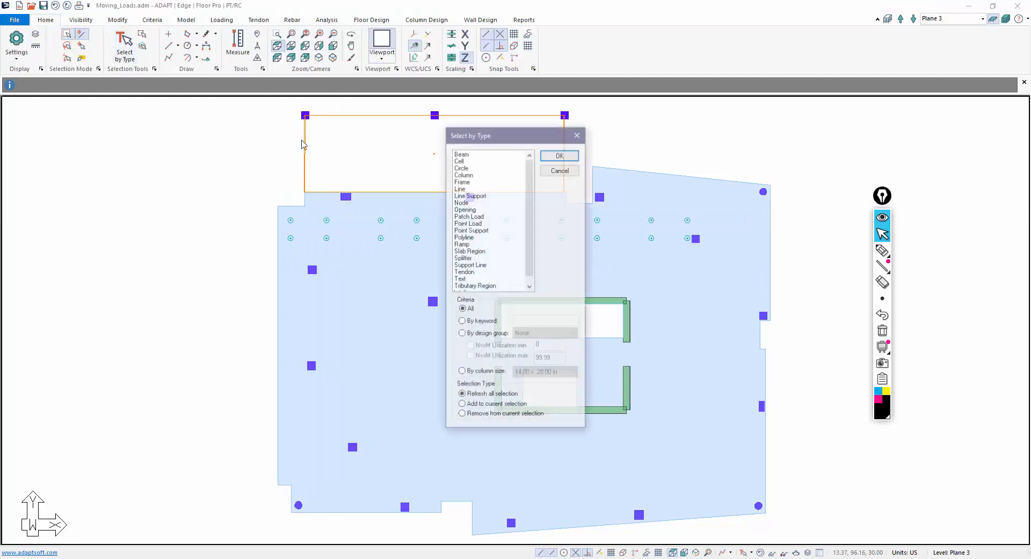
{"action": "left_click", "coordinate": [558, 155]}
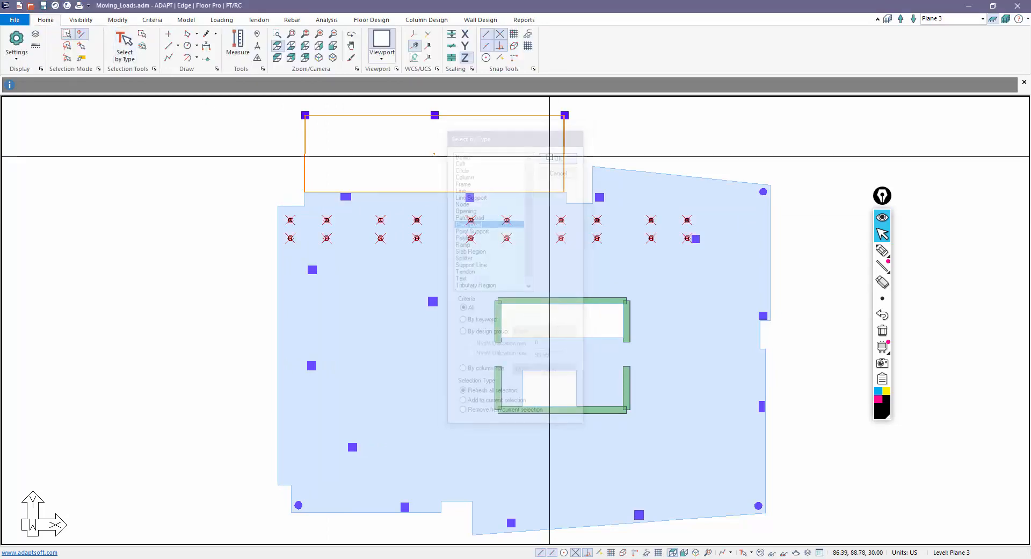
{"action": "left_click", "coordinate": [118, 20]}
{"action": "left_click", "coordinate": [223, 45]}
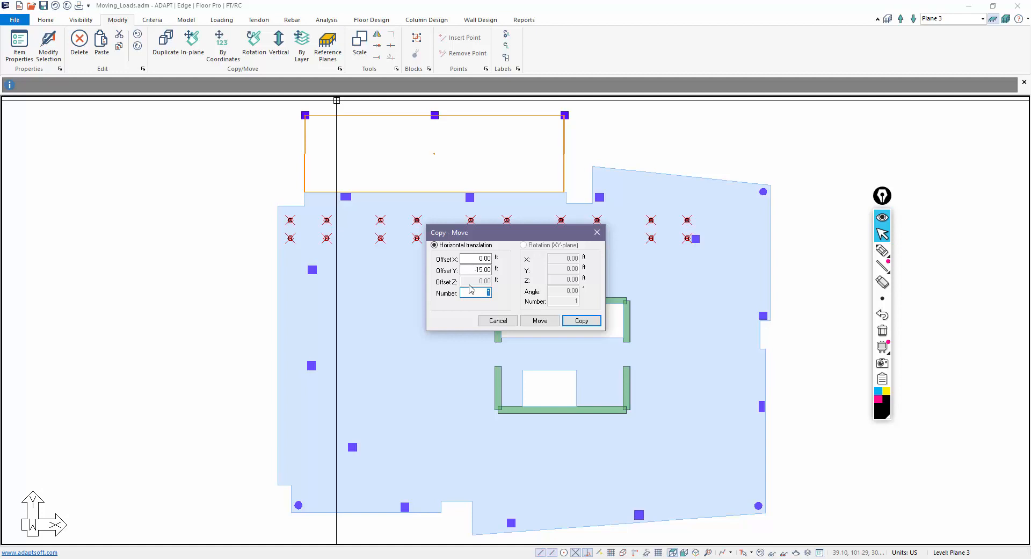
{"action": "left_click", "coordinate": [575, 325]}
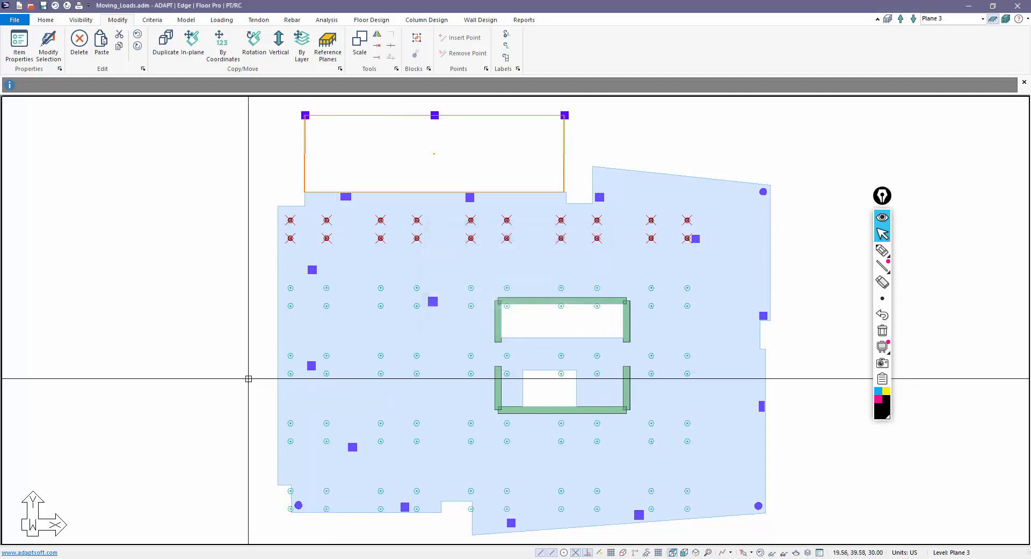
- Delete the two load rows that fall below the slab
{"action": "left_click", "coordinate": [219, 339]}
{"action": "middle_click_drag", "start_coordinate": [235, 356], "coordinate": [297, 290]}
{"action": "scroll", "coordinate": [552, 513], "scroll_direction": "up", "scroll_amount": 1}
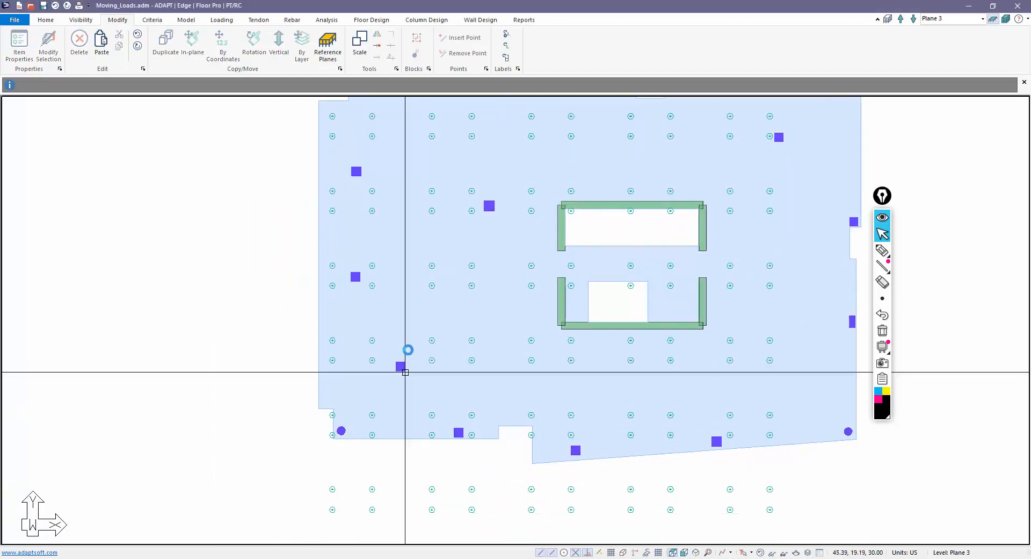
{"action": "scroll", "coordinate": [405, 370], "scroll_direction": "down", "scroll_amount": 3}
{"action": "left_click_drag", "start_coordinate": [715, 503], "coordinate": [327, 447]}
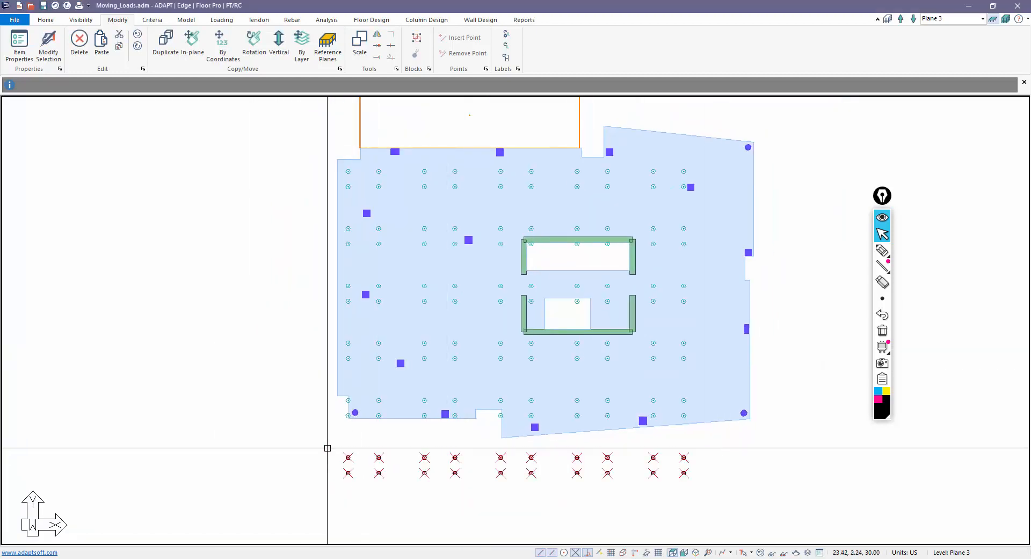
{"action": "key", "text": "Delete"}
{"action": "scroll", "coordinate": [352, 427], "scroll_direction": "up", "scroll_amount": 1}
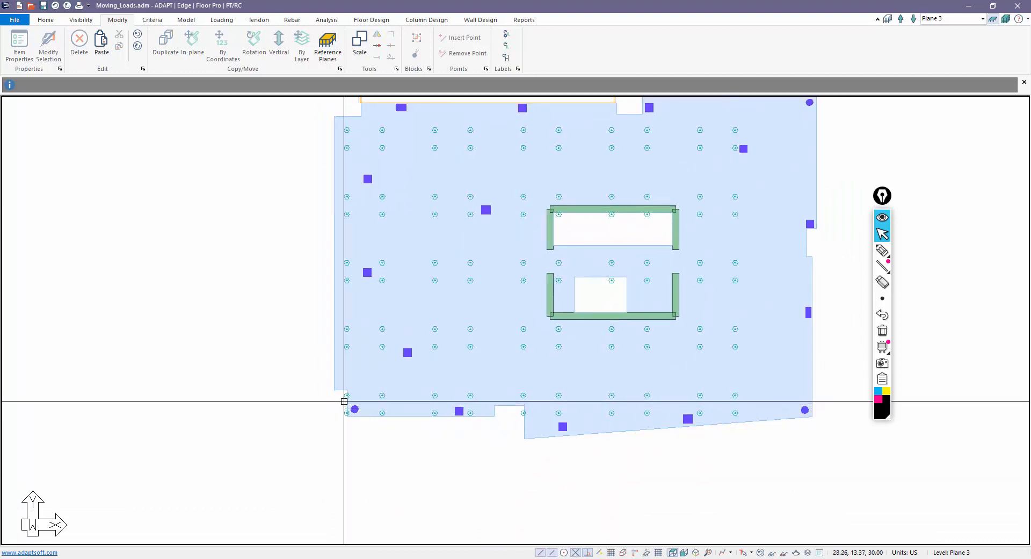
{"action": "scroll", "coordinate": [344, 398], "scroll_direction": "up", "scroll_amount": 1}
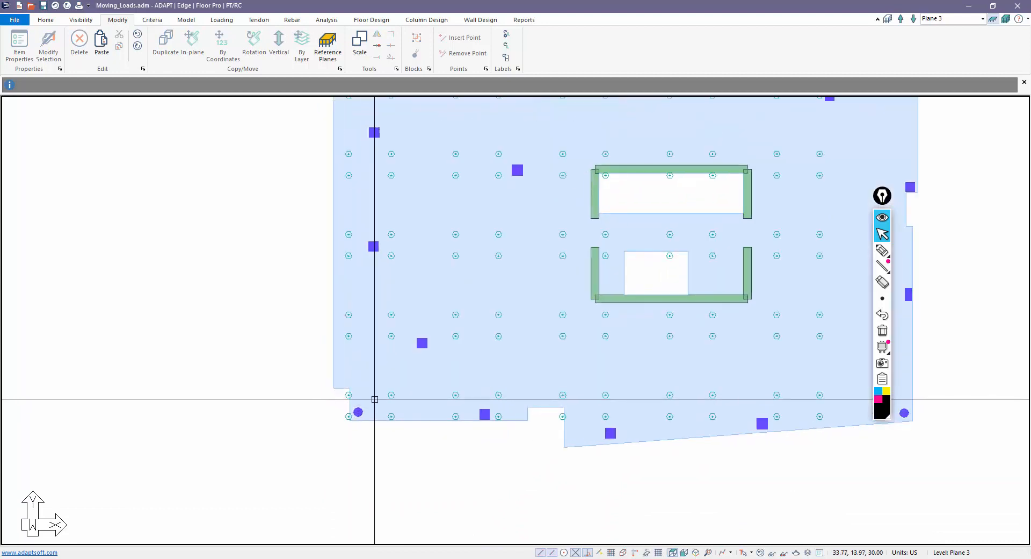
{"action": "scroll", "coordinate": [333, 401], "scroll_direction": "up", "scroll_amount": 1}
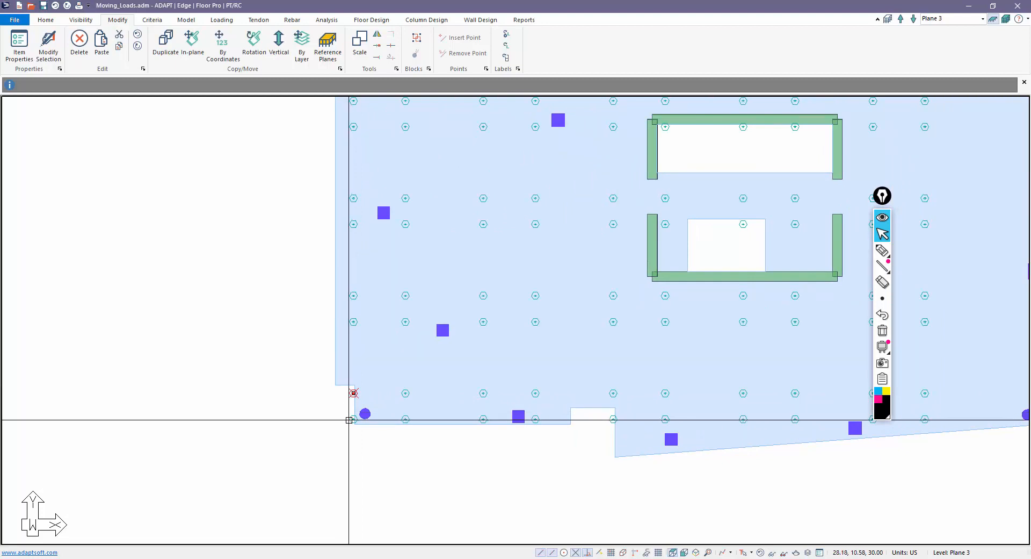
- Select the four lower corner loads and move them slightly right with an X offset
{"action": "left_click", "coordinate": [352, 419], "text": "ctrl"}
{"action": "left_click", "coordinate": [405, 394], "text": "ctrl"}
{"action": "left_click", "coordinate": [404, 418], "text": "ctrl"}
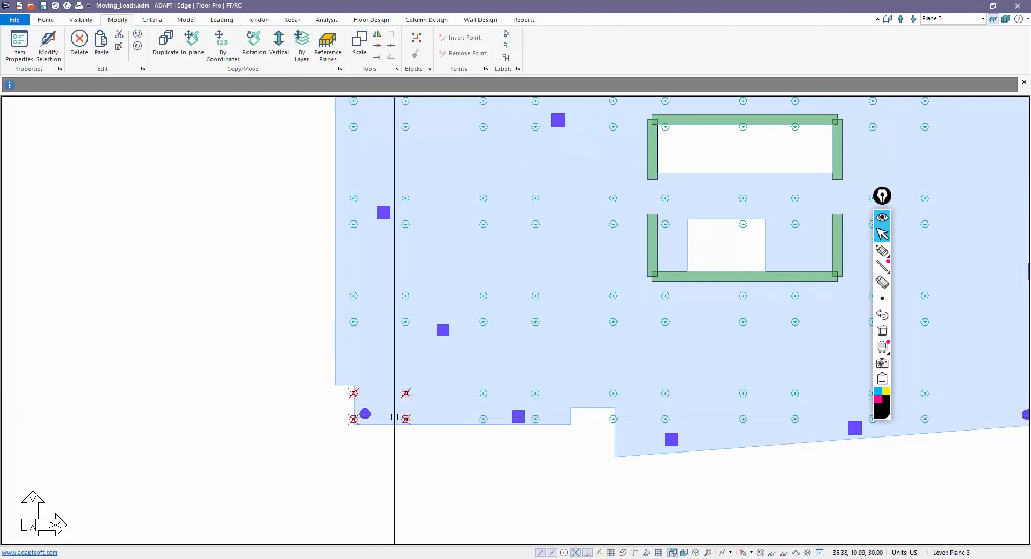
{"action": "left_click", "coordinate": [224, 47]}
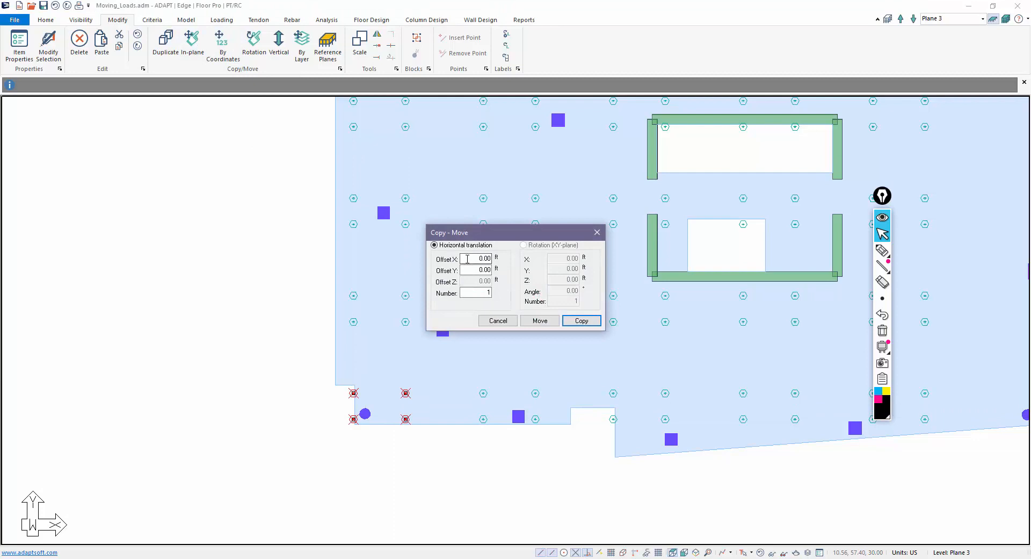
{"action": "left_click", "coordinate": [540, 321]}
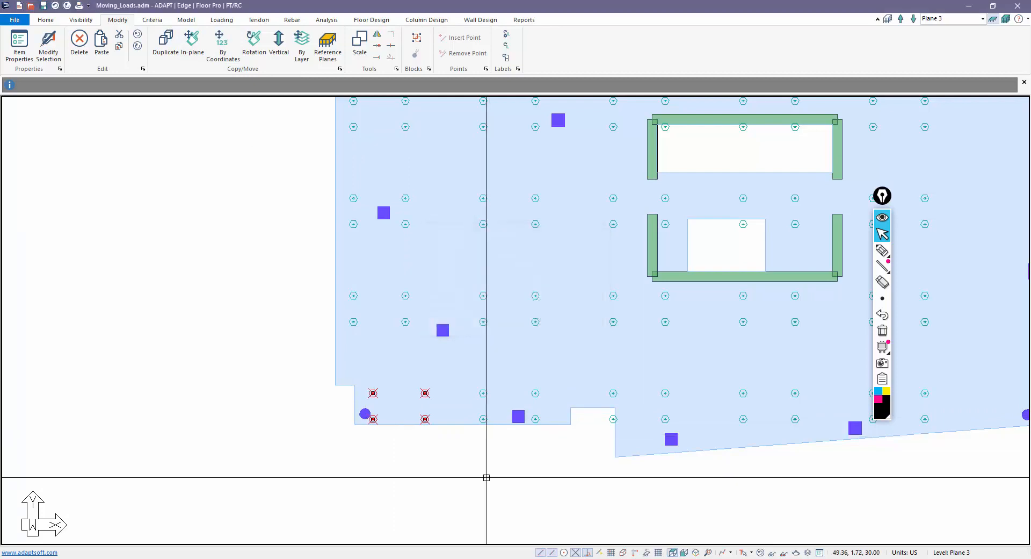
{"action": "scroll", "coordinate": [435, 461], "scroll_direction": "down", "scroll_amount": 3}
{"action": "scroll", "coordinate": [472, 401], "scroll_direction": "up", "scroll_amount": 2}
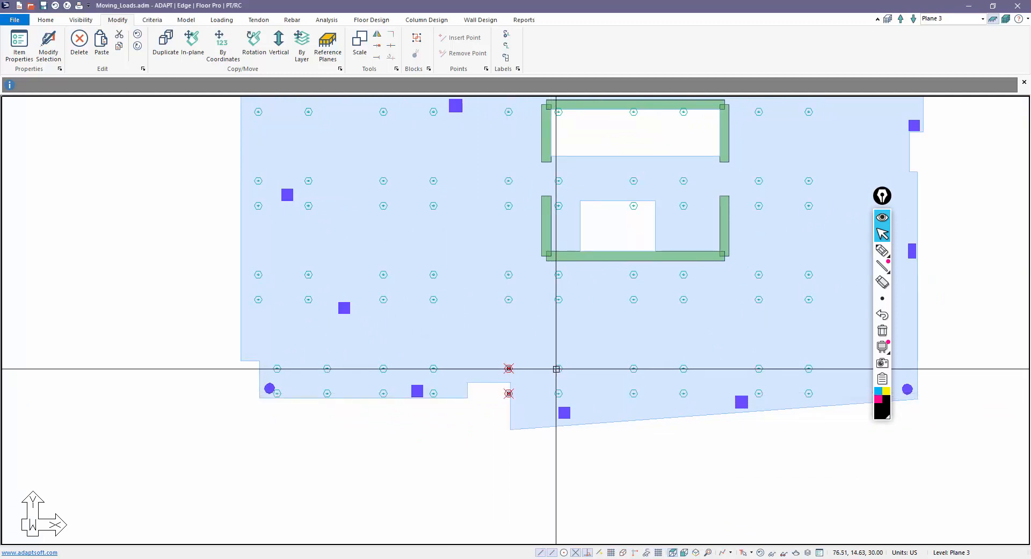
{"action": "scroll", "coordinate": [478, 422], "scroll_direction": "down", "scroll_amount": 2}
{"action": "scroll", "coordinate": [538, 430], "scroll_direction": "down", "scroll_amount": 1}
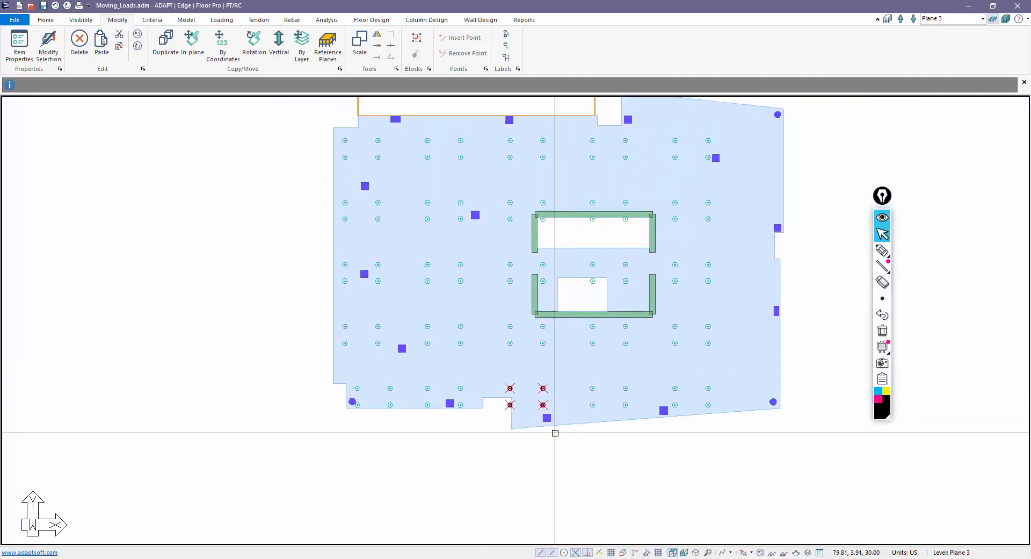
- Move the loads near the bottom notch slightly right with an X offset
{"action": "left_click", "coordinate": [239, 56]}
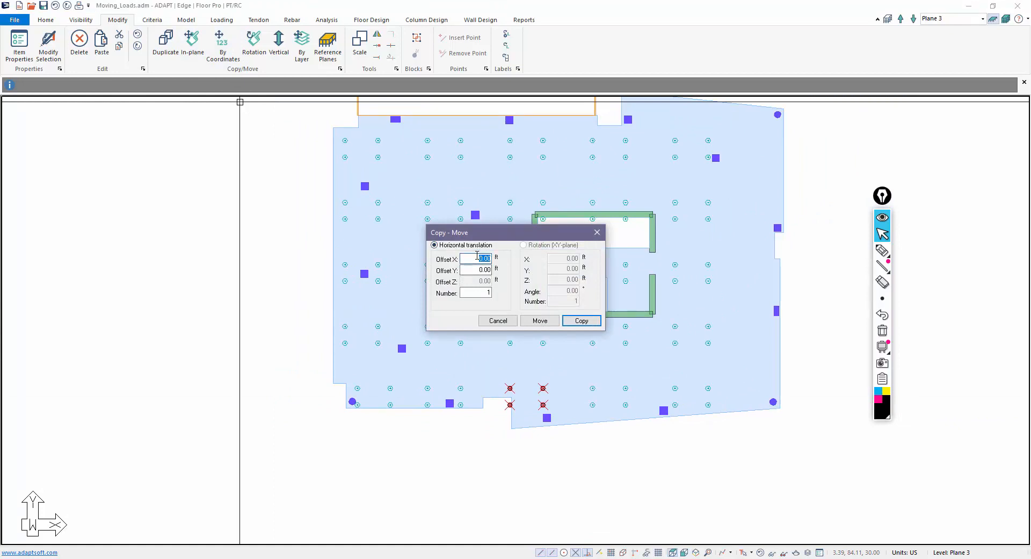
{"action": "left_click", "coordinate": [540, 320]}
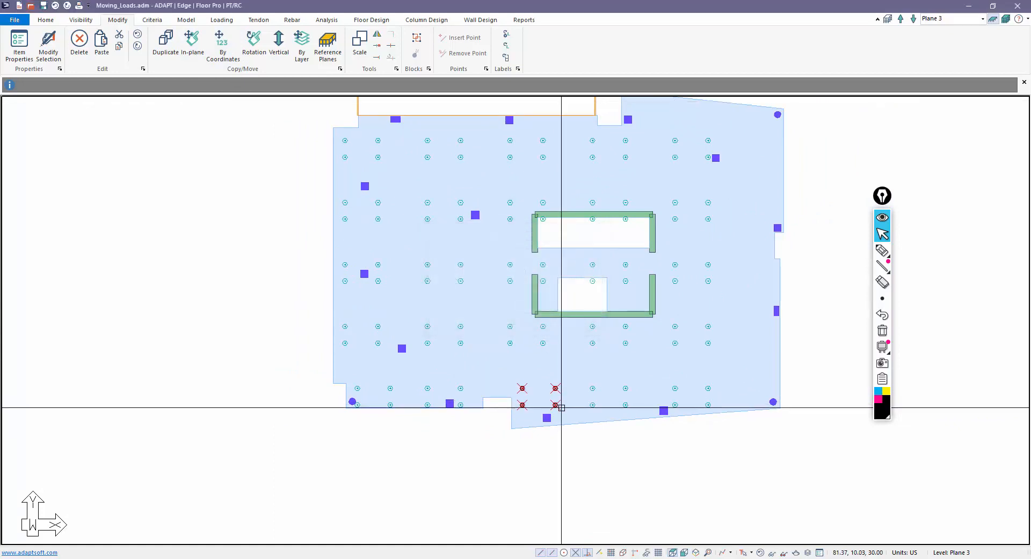
{"action": "scroll", "coordinate": [568, 464], "scroll_direction": "down", "scroll_amount": 2}
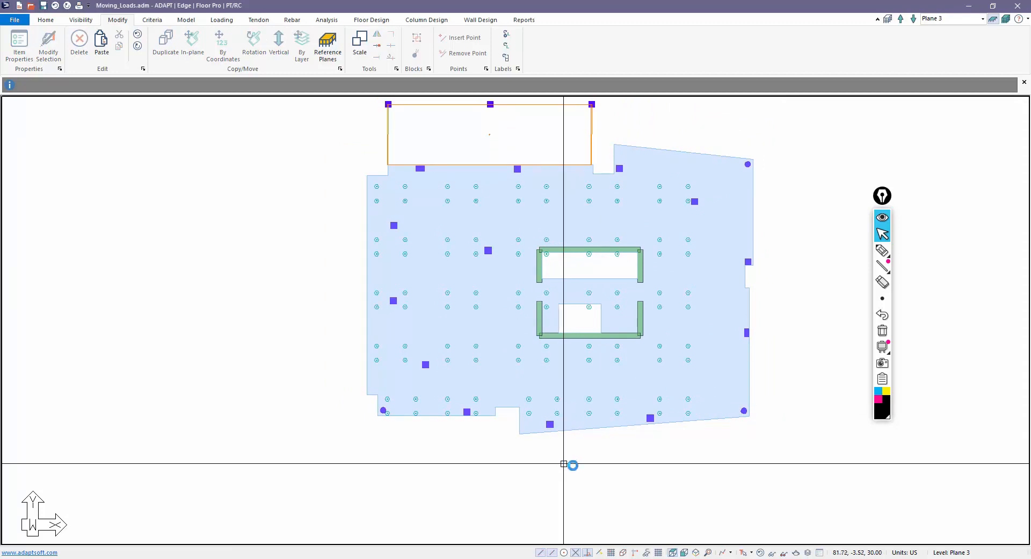
{"action": "scroll", "coordinate": [571, 467], "scroll_direction": "down", "scroll_amount": 1}
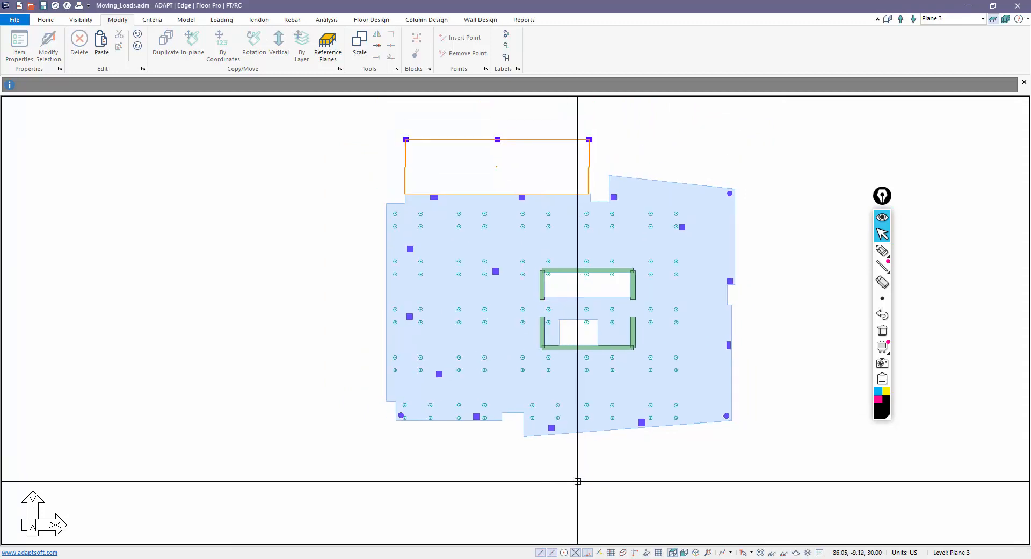
- Move the eight point loads near the upper opening 3 ft up with a Y coordinate offset
{"action": "scroll", "coordinate": [586, 267], "scroll_direction": "up", "scroll_amount": 2}
{"action": "scroll", "coordinate": [585, 267], "scroll_direction": "up", "scroll_amount": 2}
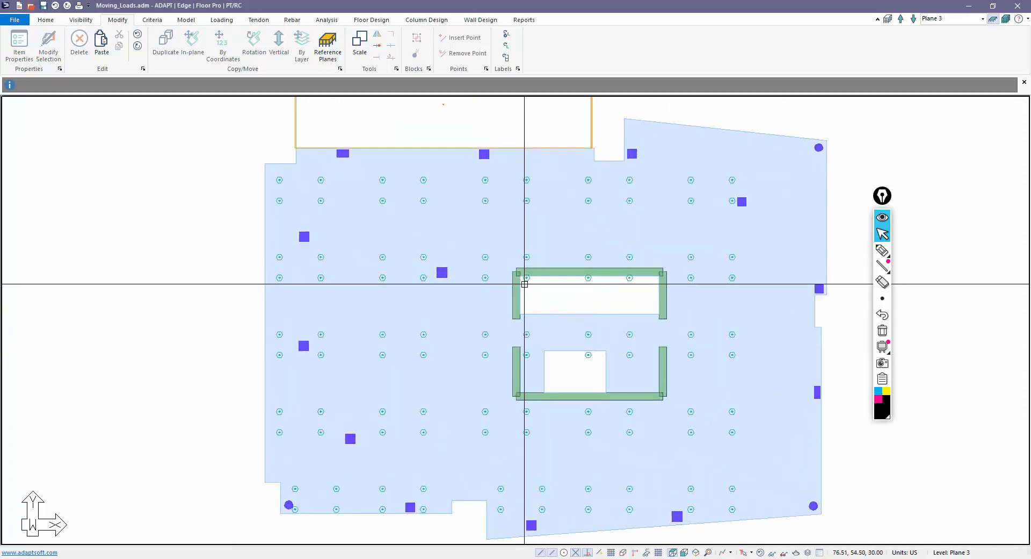
{"action": "left_click", "coordinate": [479, 254]}
{"action": "left_click", "coordinate": [480, 278]}
{"action": "left_click", "coordinate": [527, 278]}
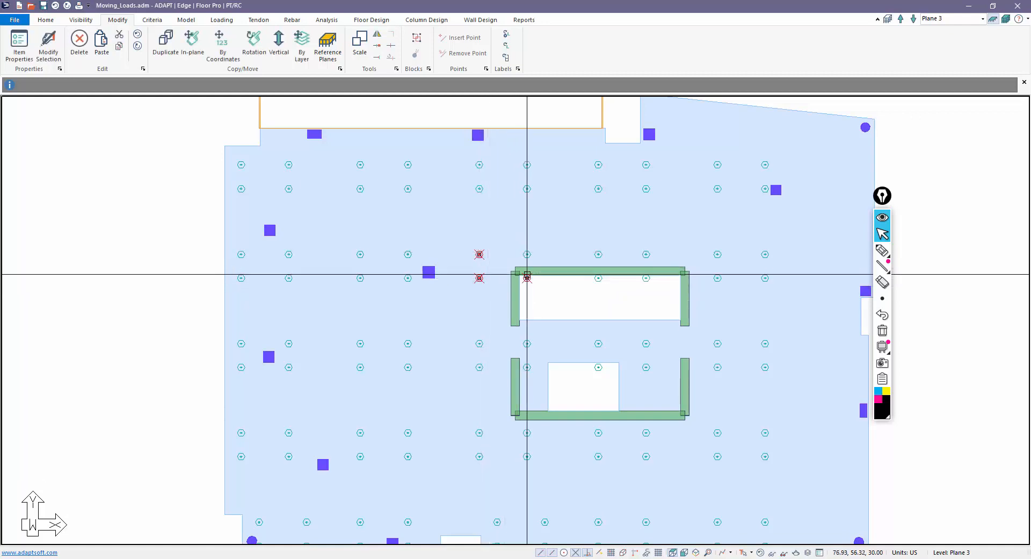
{"action": "left_click", "coordinate": [527, 254]}
{"action": "left_click", "coordinate": [598, 254]}
{"action": "left_click", "coordinate": [598, 278]}
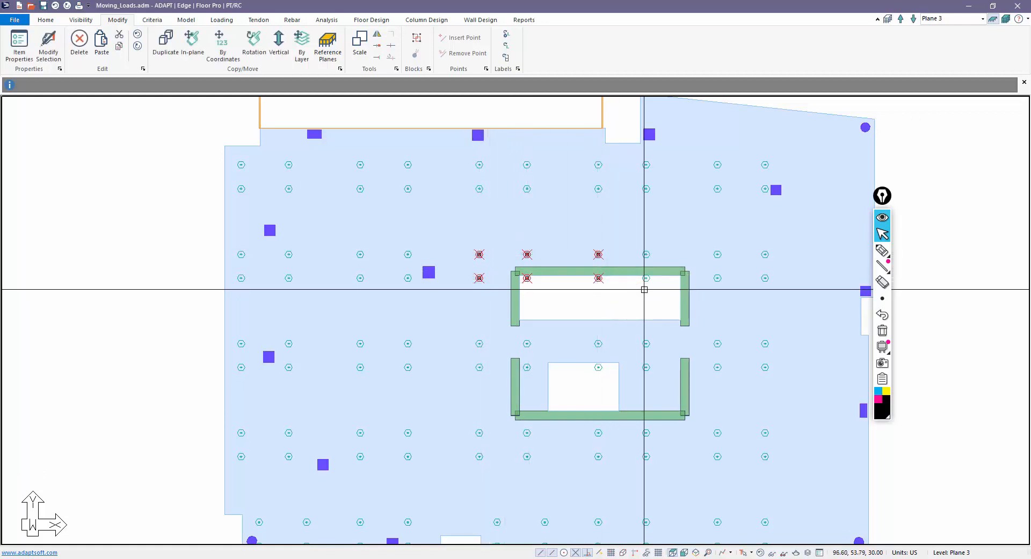
{"action": "left_click", "coordinate": [647, 277]}
{"action": "left_click", "coordinate": [646, 254]}
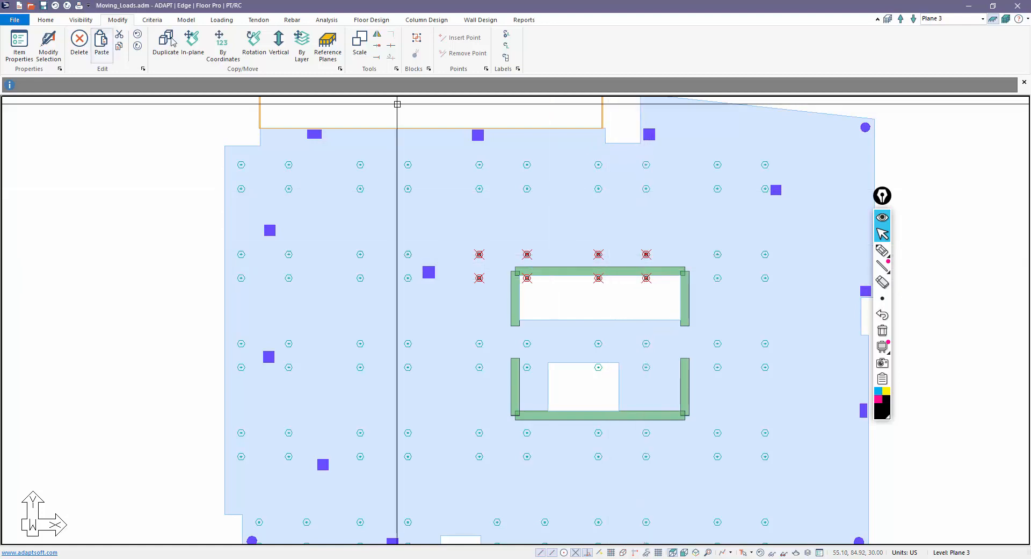
{"action": "left_click", "coordinate": [220, 46]}
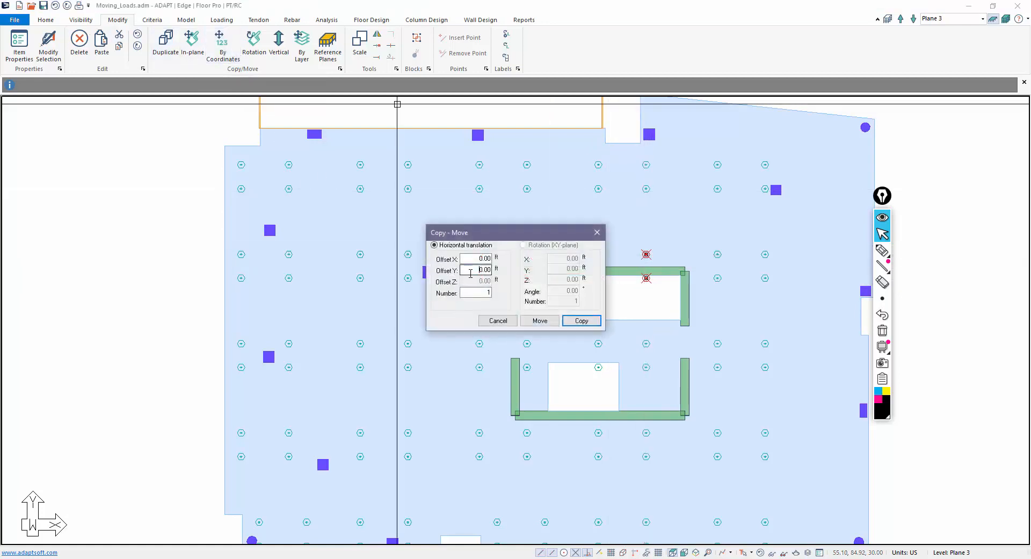
{"action": "left_click", "coordinate": [540, 321]}
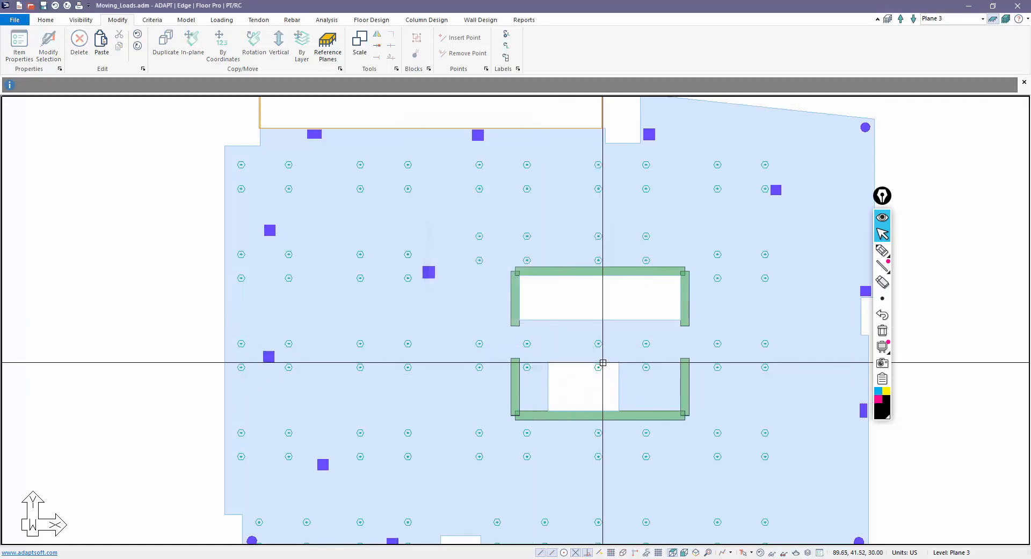
- Shift the four point loads beside the lower opening along Y with a coordinate offset
{"action": "left_click", "coordinate": [599, 343]}
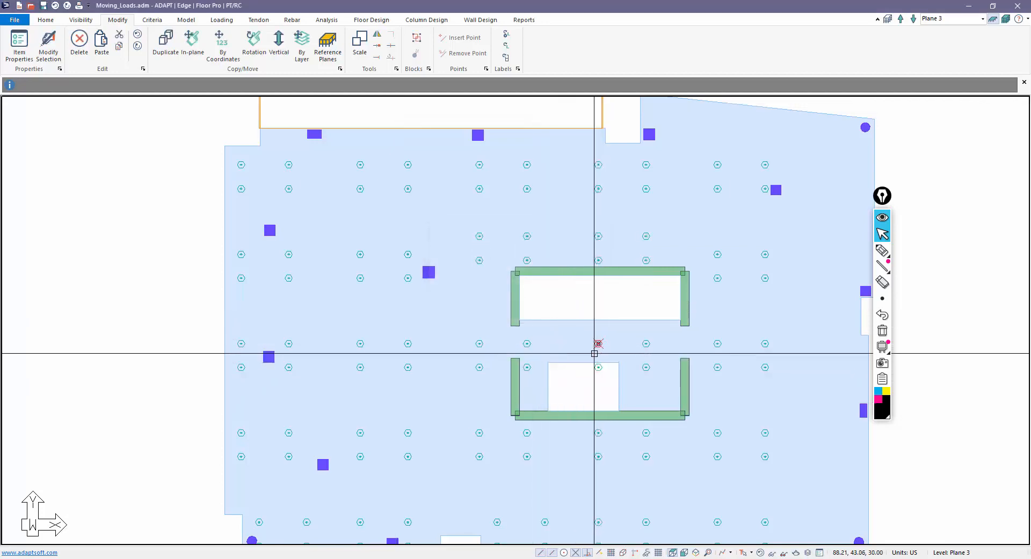
{"action": "left_click", "coordinate": [646, 367]}
{"action": "key", "text": "super"}
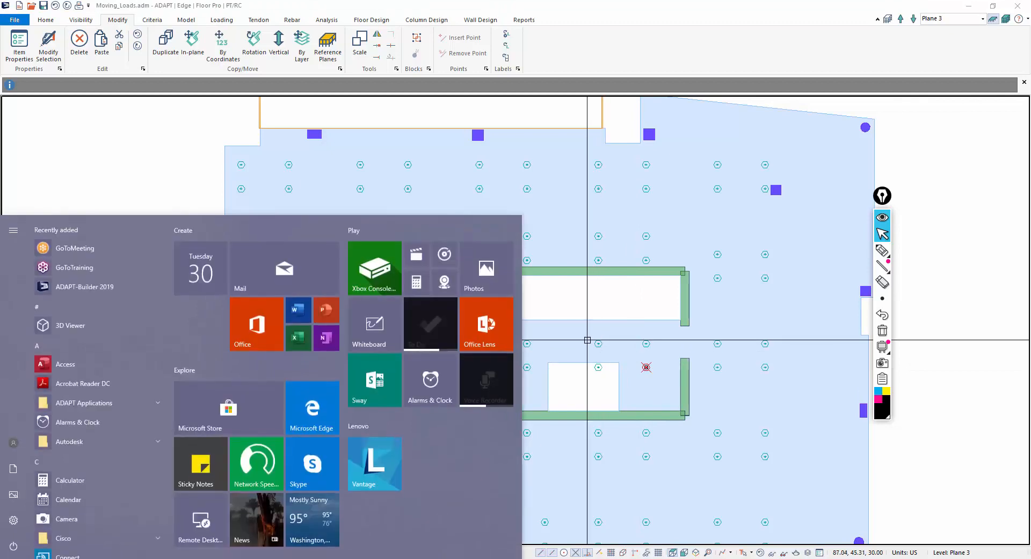
{"action": "left_click", "coordinate": [583, 393]}
{"action": "left_click", "coordinate": [598, 369]}
{"action": "left_click", "coordinate": [598, 346], "text": "ctrl"}
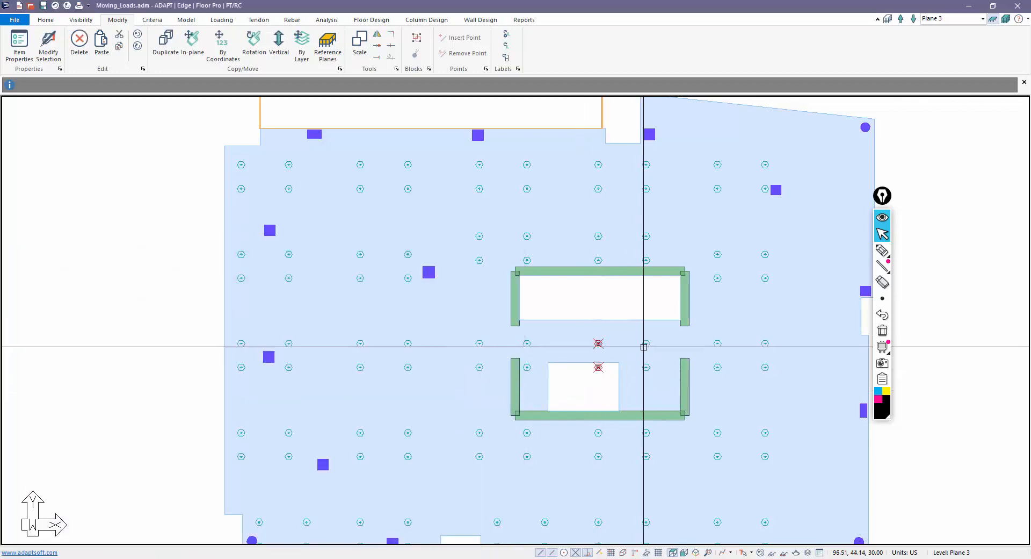
{"action": "left_click", "coordinate": [646, 343], "text": "ctrl"}
{"action": "left_click", "coordinate": [646, 367], "text": "ctrl"}
{"action": "left_click", "coordinate": [222, 46]}
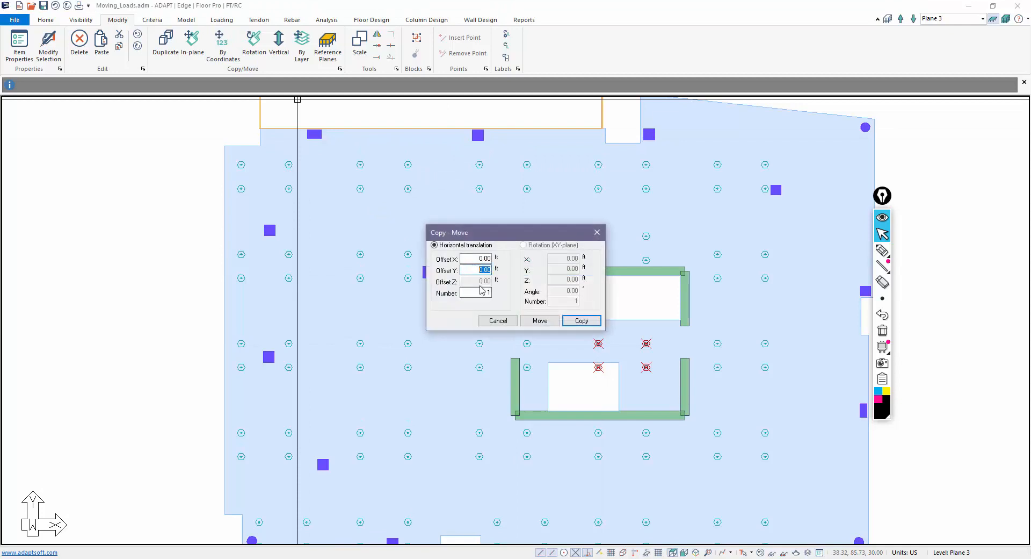
{"action": "left_click", "coordinate": [553, 322]}
{"action": "scroll", "coordinate": [571, 389], "scroll_direction": "down", "scroll_amount": 1}
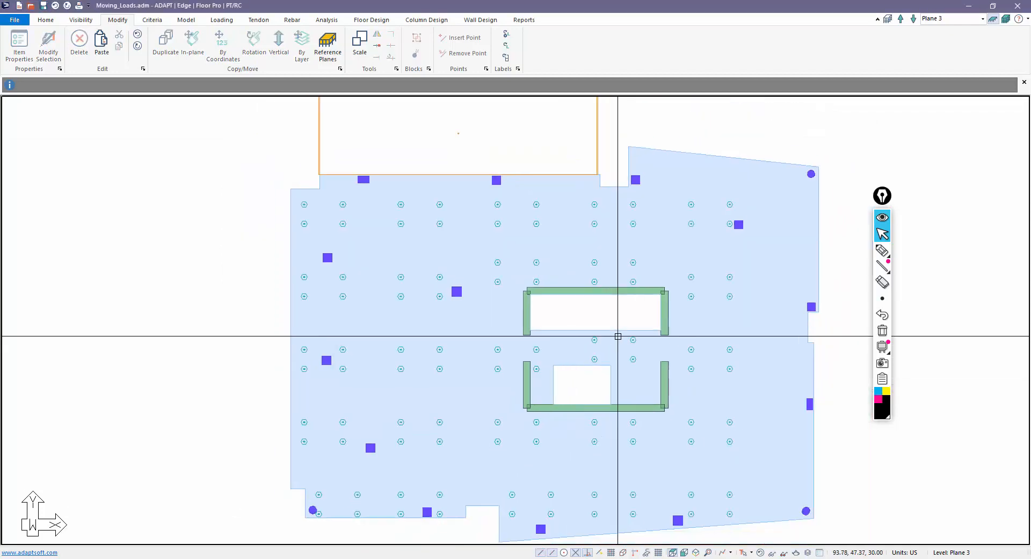
{"action": "scroll", "coordinate": [554, 306], "scroll_direction": "down", "scroll_amount": 1}
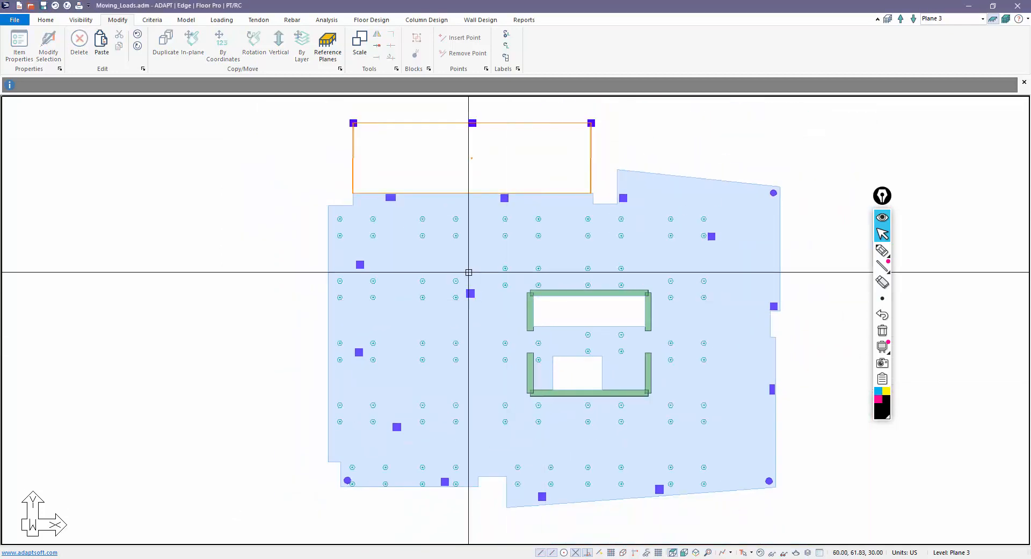
{"action": "double_click", "coordinate": [373, 219]}
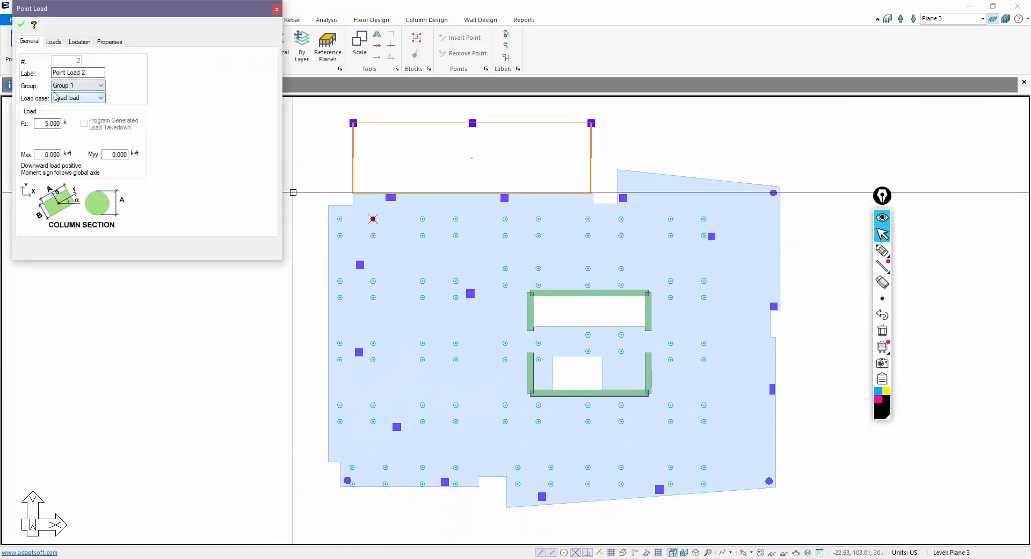
{"action": "key", "text": "Escape"}
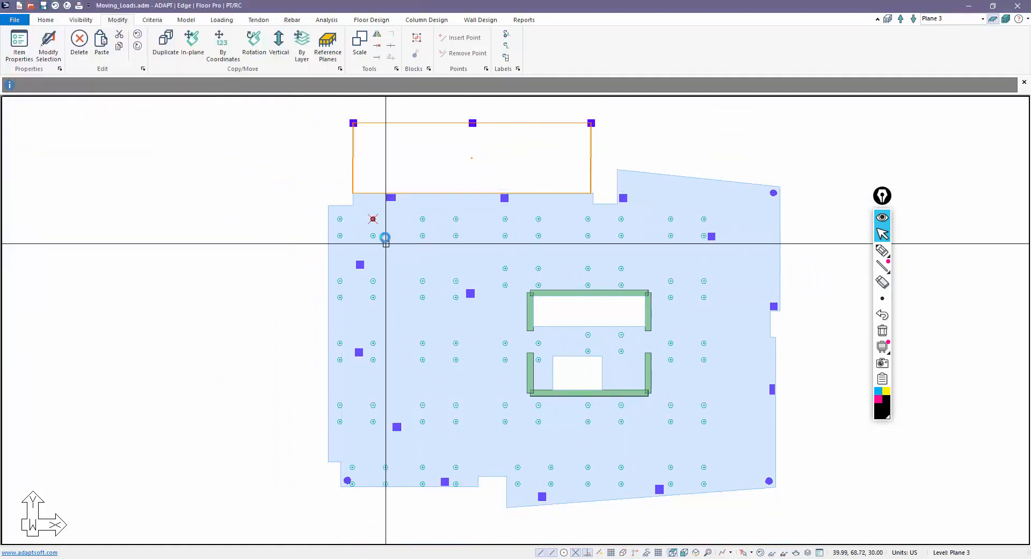
{"action": "key", "text": "Escape"}
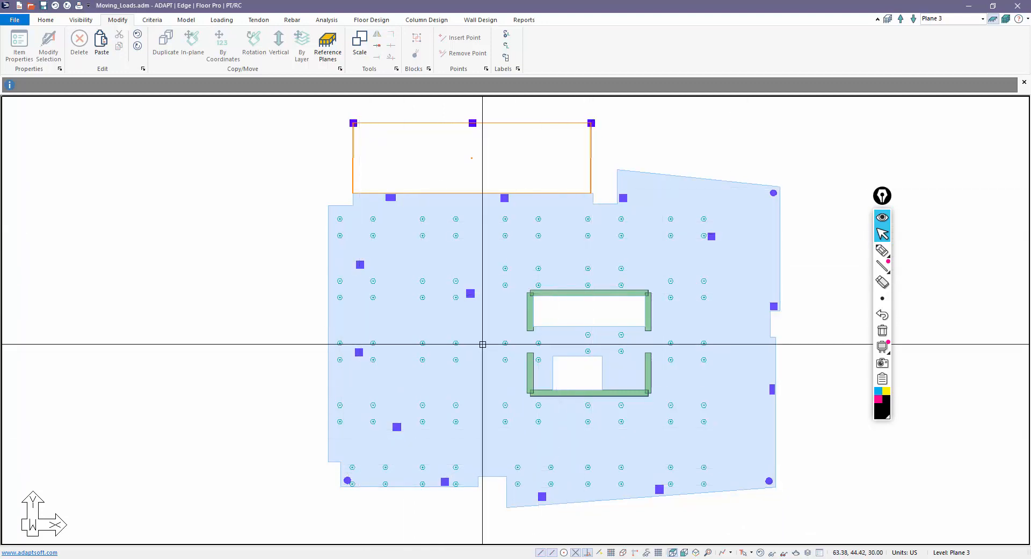
{"action": "scroll", "coordinate": [479, 341], "scroll_direction": "down", "scroll_amount": 1}
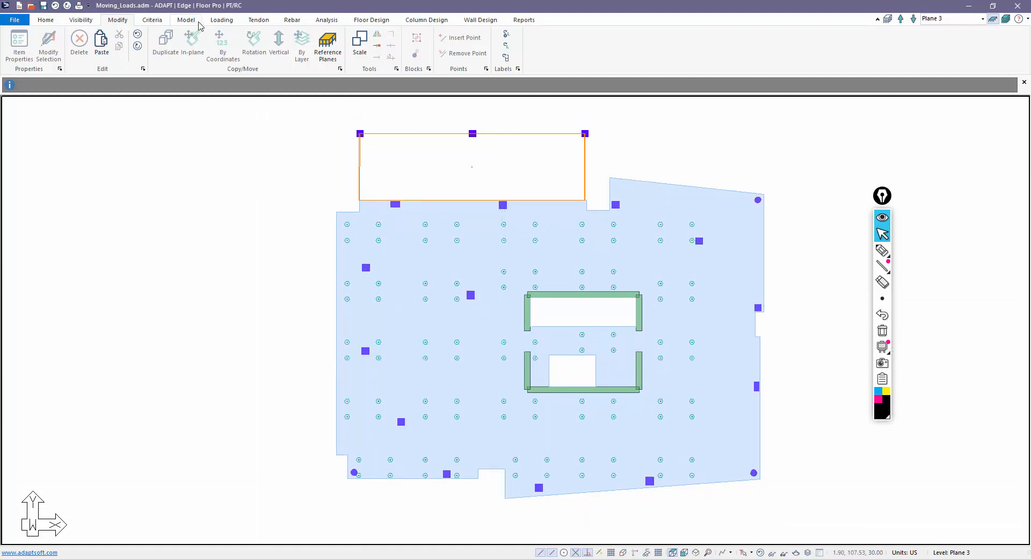
- In the Load Cases library, keep adding General Loads until Load case 25 exists, then confirm with OK
{"action": "left_click", "coordinate": [220, 21]}
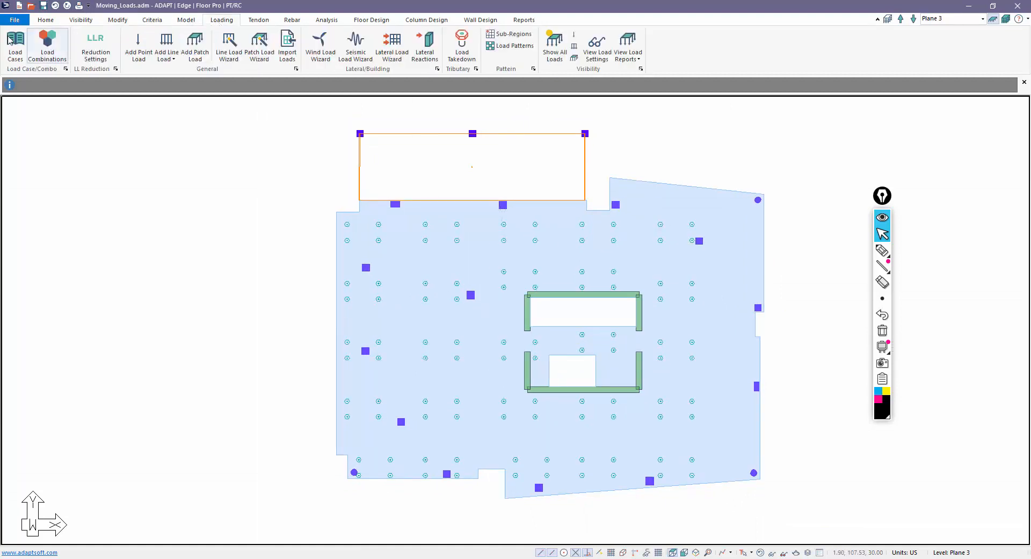
{"action": "left_click", "coordinate": [15, 46]}
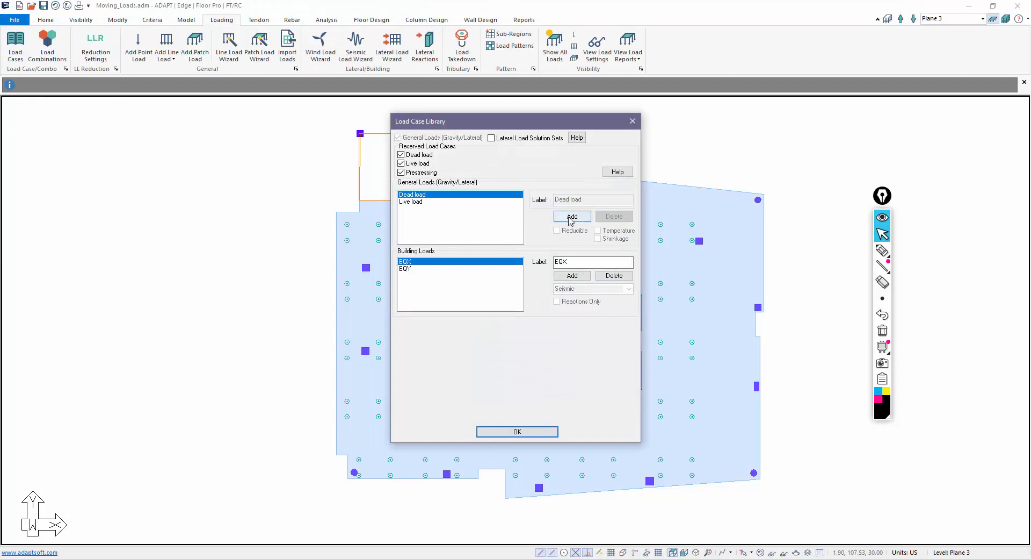
{"action": "left_click", "coordinate": [571, 217]}
{"action": "double_click", "coordinate": [571, 218]}
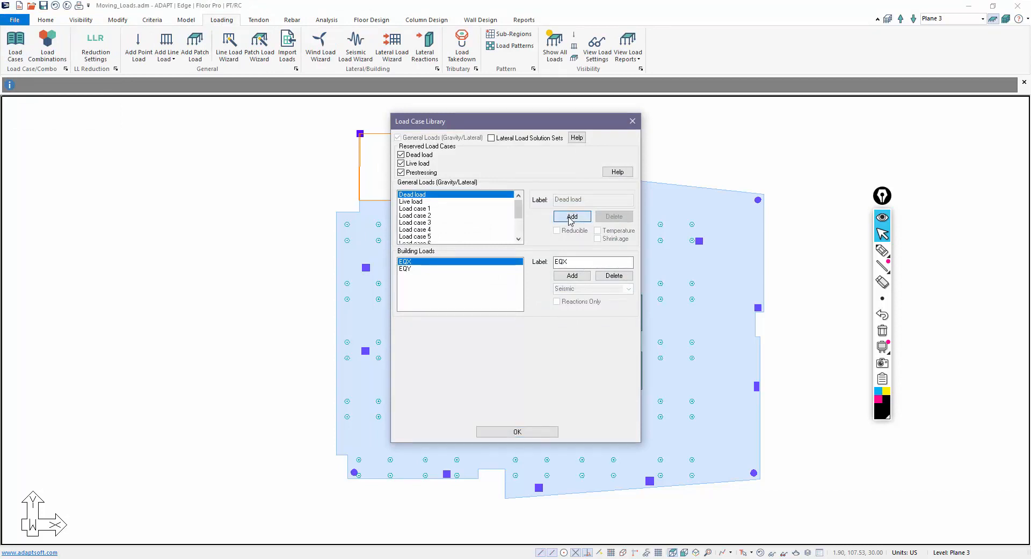
{"action": "scroll", "coordinate": [498, 225], "scroll_direction": "down", "scroll_amount": 3}
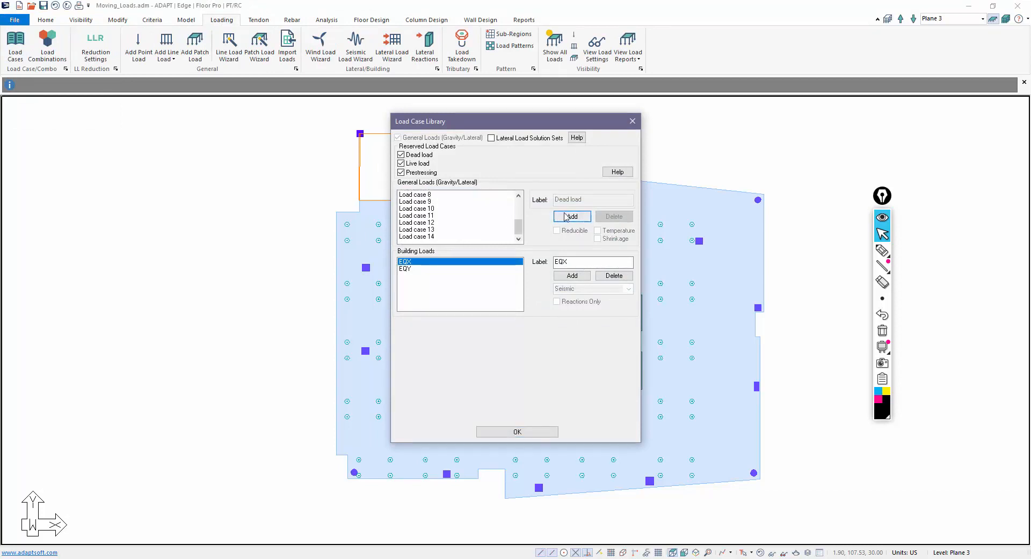
{"action": "left_click", "coordinate": [565, 216]}
{"action": "scroll", "coordinate": [510, 219], "scroll_direction": "down", "scroll_amount": 3}
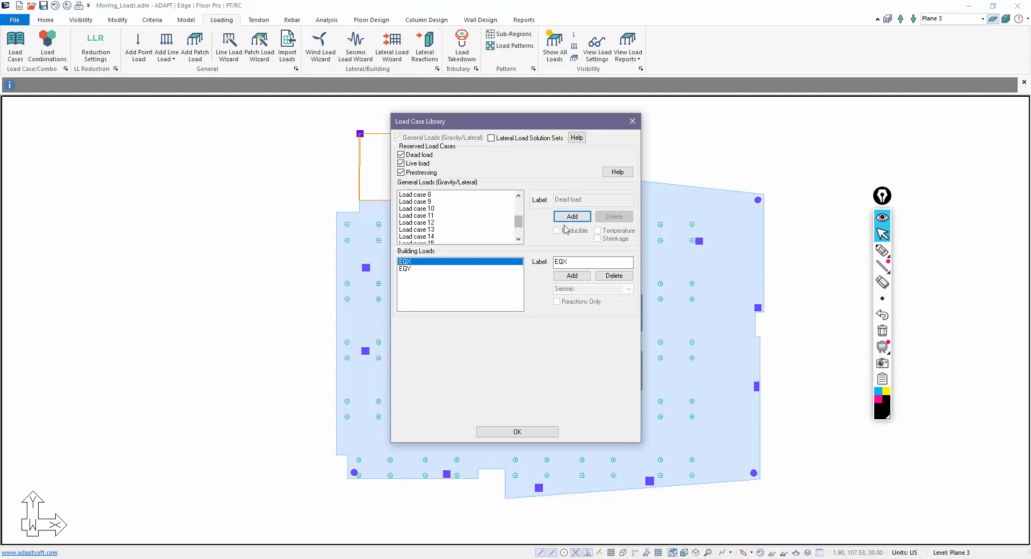
{"action": "left_click", "coordinate": [572, 217]}
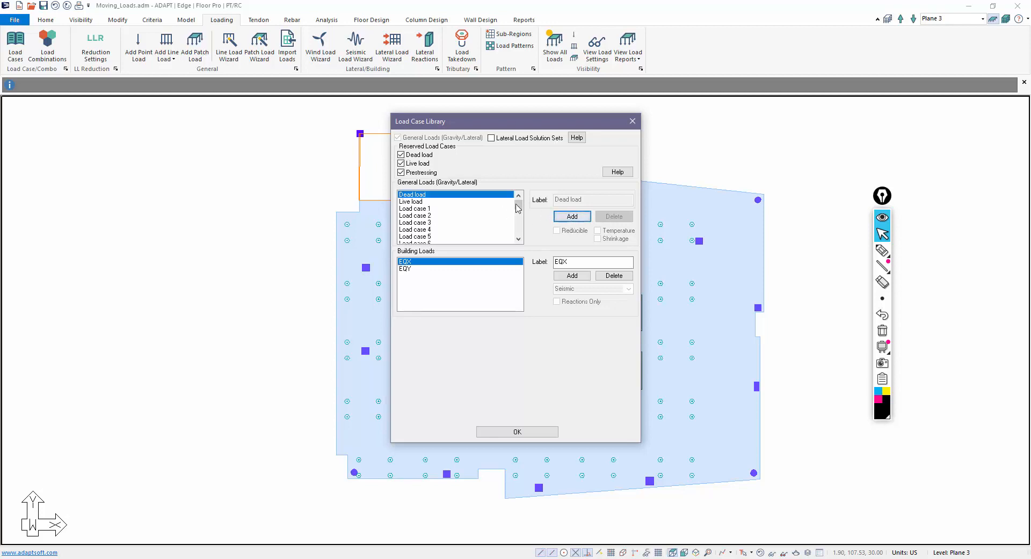
{"action": "left_click_drag", "start_coordinate": [517, 208], "coordinate": [529, 240]}
{"action": "left_click", "coordinate": [572, 216]}
{"action": "scroll", "coordinate": [456, 220], "scroll_direction": "down", "scroll_amount": 7}
{"action": "scroll", "coordinate": [427, 225], "scroll_direction": "up", "scroll_amount": 6}
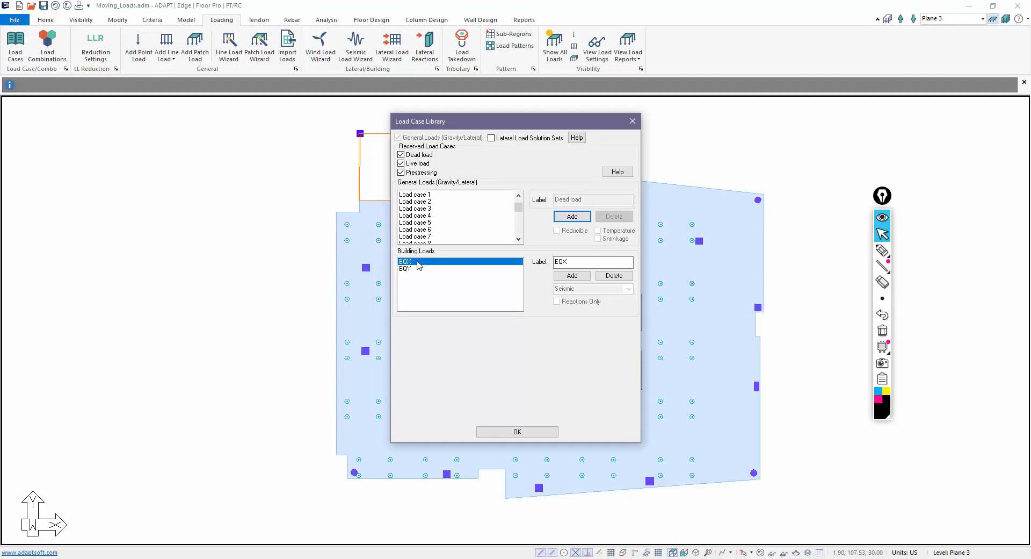
{"action": "left_click", "coordinate": [518, 432]}
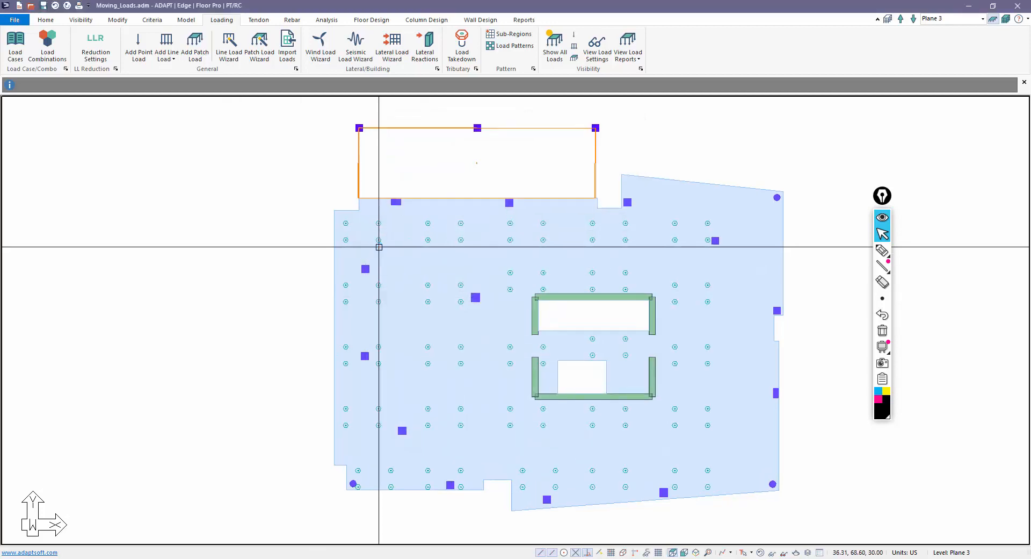
- Turn off slab, wall, column and opening visibility on the plan
{"action": "scroll", "coordinate": [304, 207], "scroll_direction": "down", "scroll_amount": 1}
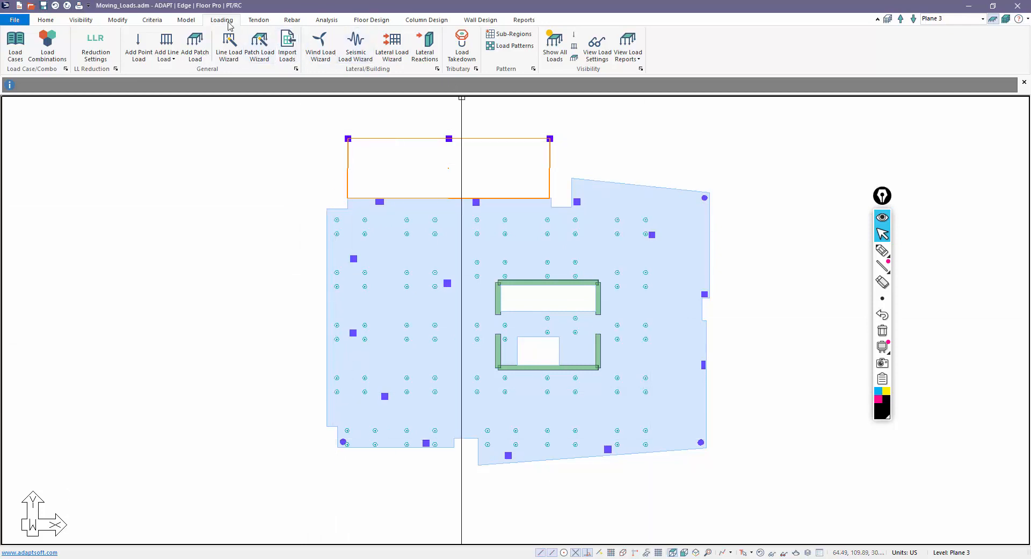
{"action": "left_click", "coordinate": [188, 21]}
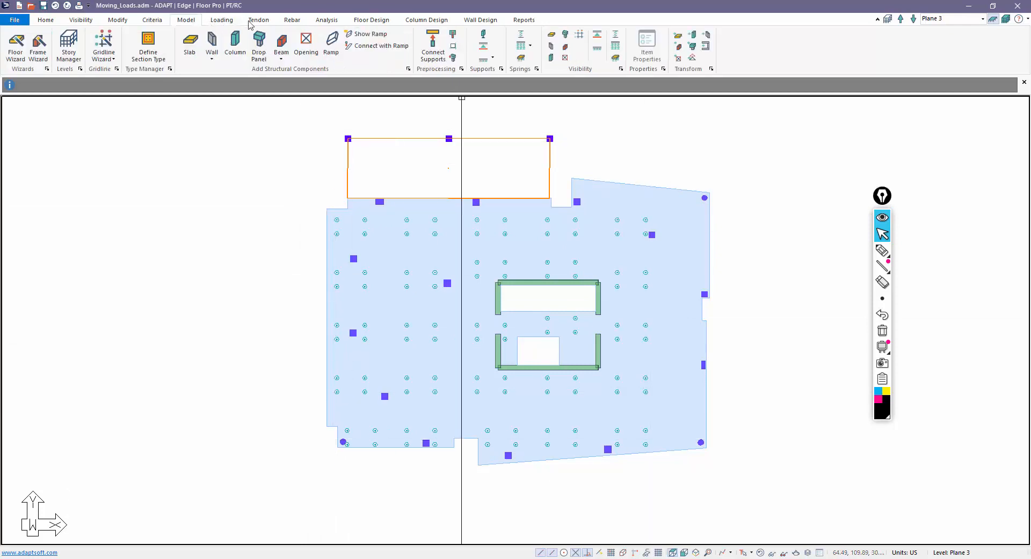
{"action": "left_click", "coordinate": [550, 36]}
{"action": "left_click", "coordinate": [551, 45]}
{"action": "left_click", "coordinate": [552, 57]}
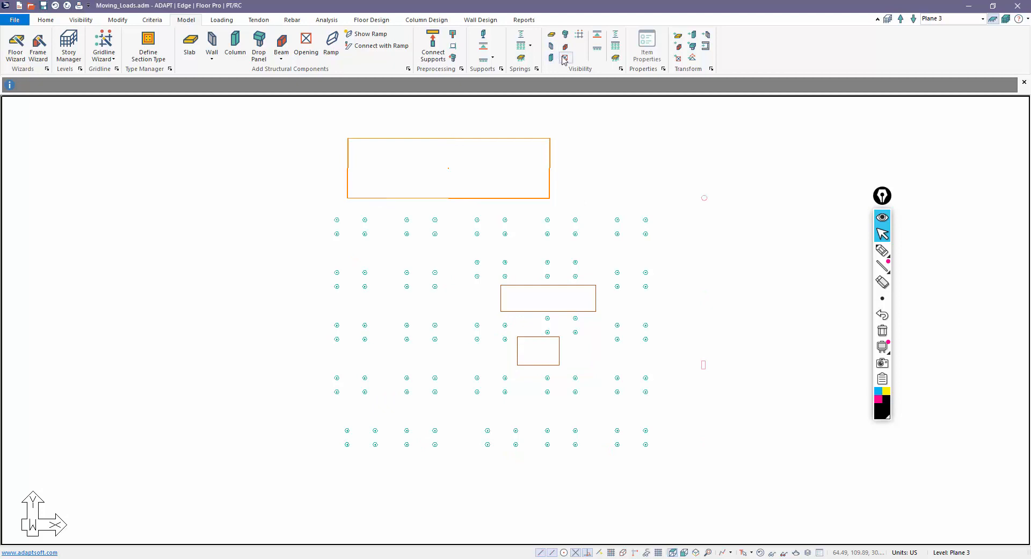
{"action": "left_click", "coordinate": [564, 58]}
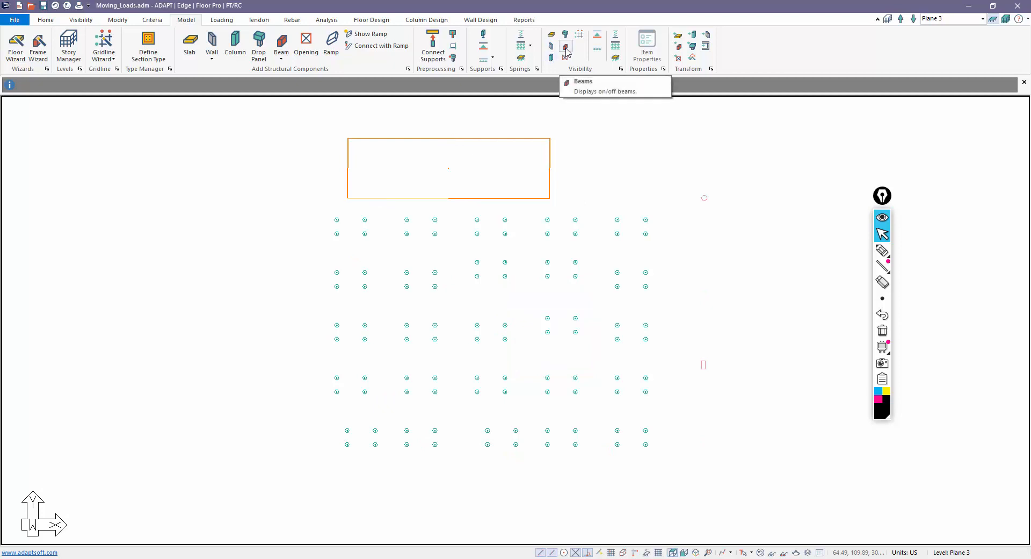
- Window-select the four top-left point loads
{"action": "scroll", "coordinate": [698, 356], "scroll_direction": "up", "scroll_amount": 1}
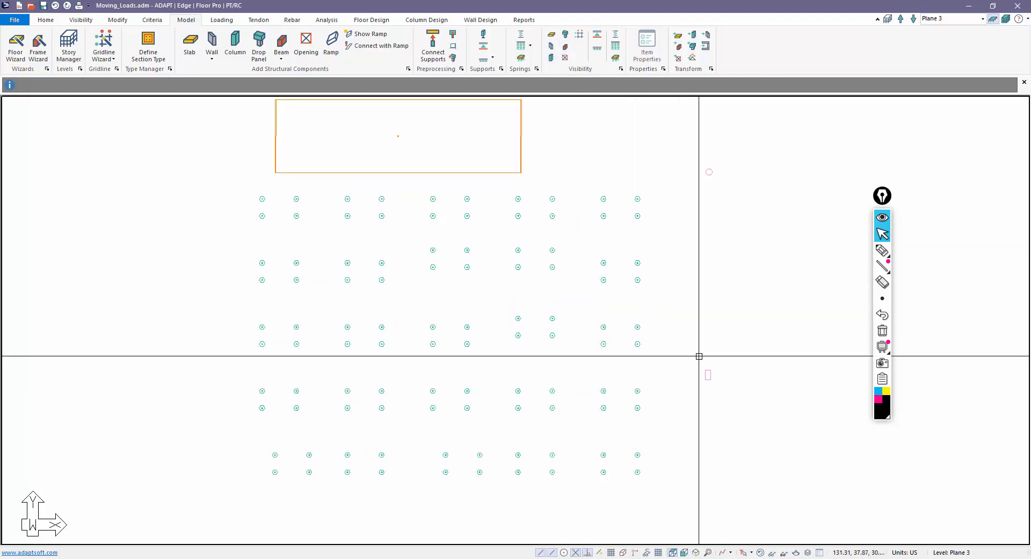
{"action": "scroll", "coordinate": [697, 356], "scroll_direction": "down", "scroll_amount": 2}
{"action": "left_click_drag", "start_coordinate": [347, 214], "coordinate": [395, 248]}
{"action": "key", "text": "Escape"}
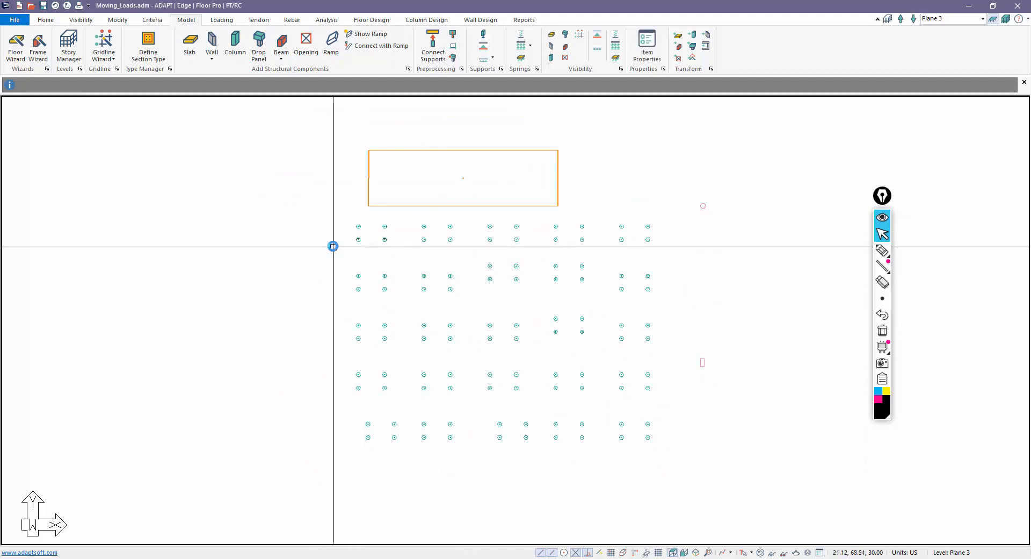
{"action": "left_click_drag", "start_coordinate": [341, 211], "coordinate": [391, 253]}
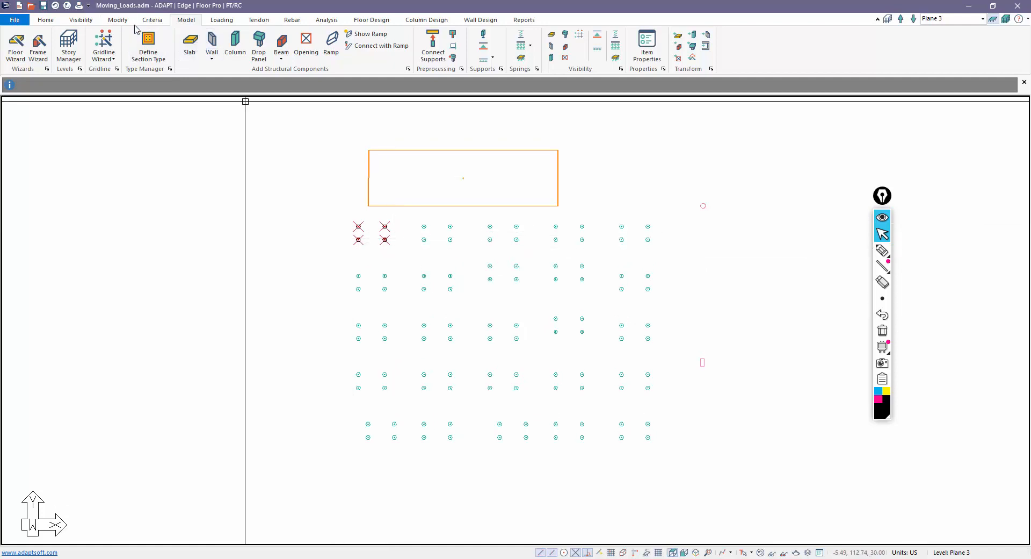
- Assign Load case 1 to the selected top-left point load group
{"action": "left_click", "coordinate": [117, 20]}
{"action": "left_click", "coordinate": [48, 43]}
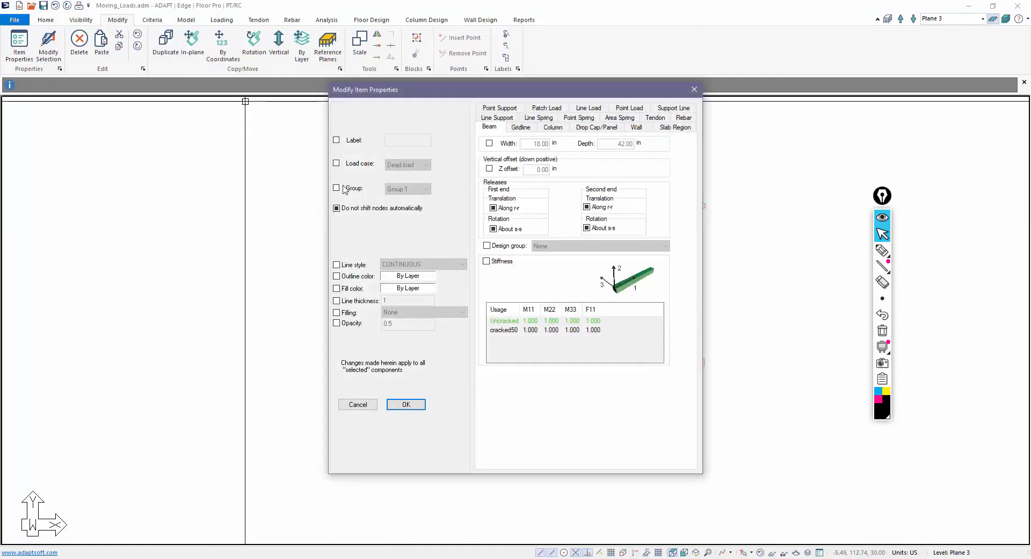
{"action": "left_click", "coordinate": [336, 163]}
{"action": "left_click", "coordinate": [408, 164]}
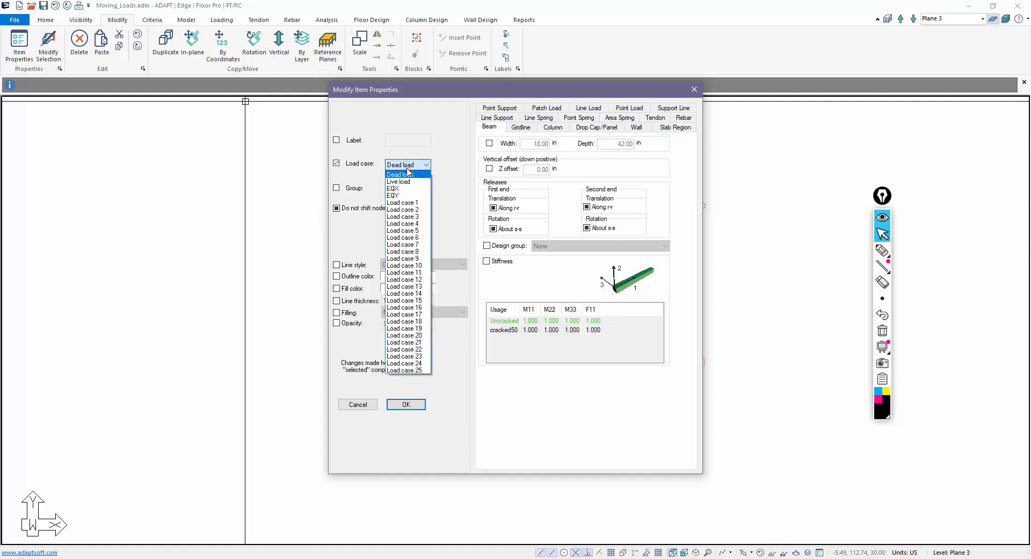
{"action": "left_click", "coordinate": [407, 186]}
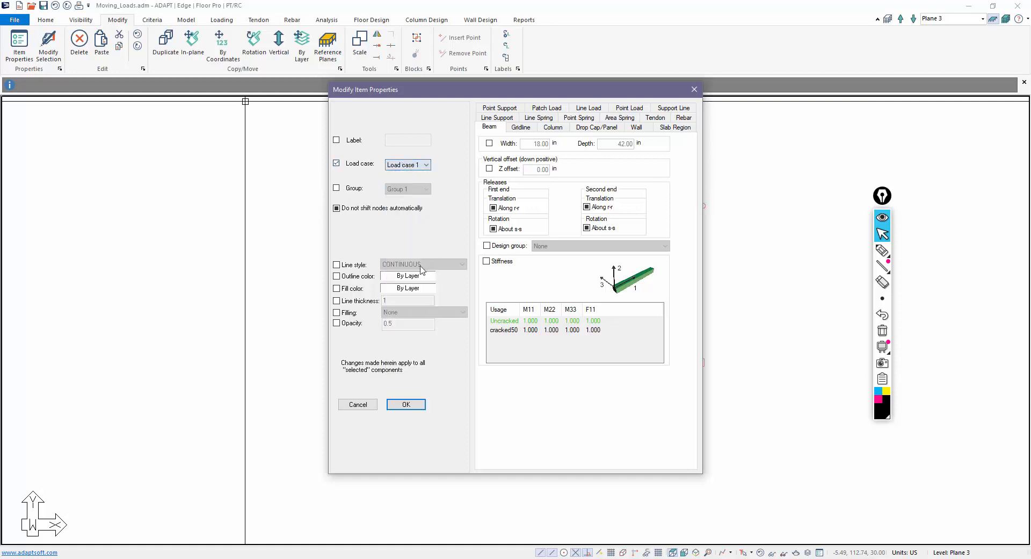
{"action": "left_click", "coordinate": [406, 404]}
- Assign Load case 25 to the four loads at the bottom-right of the plan
{"action": "left_click_drag", "start_coordinate": [606, 411], "coordinate": [658, 446]}
{"action": "left_click", "coordinate": [48, 46]}
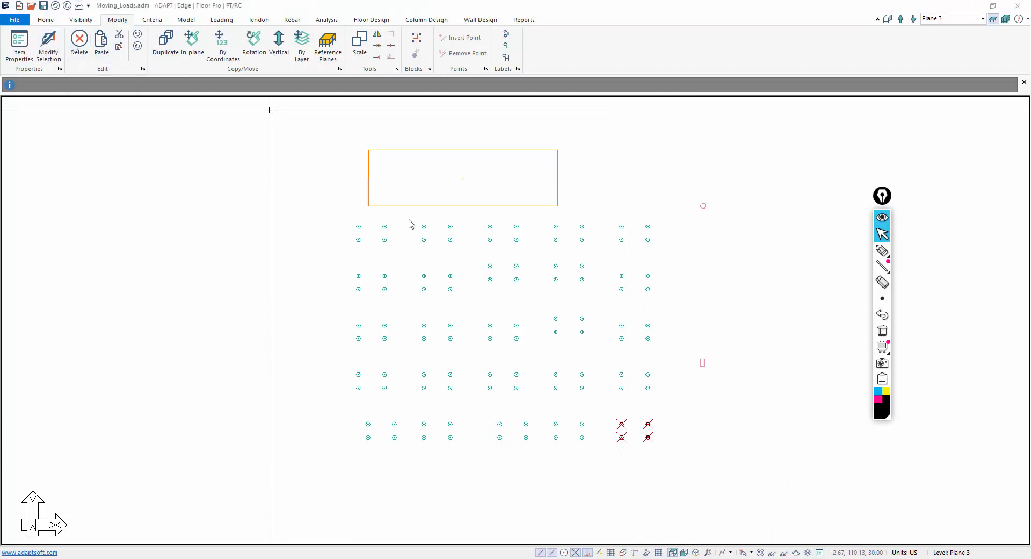
{"action": "left_click", "coordinate": [408, 164]}
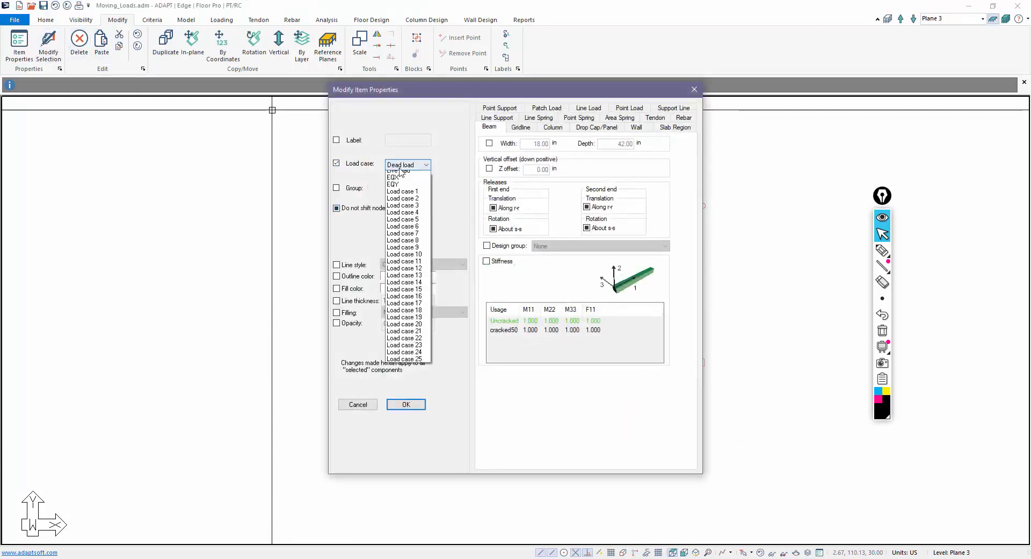
{"action": "left_click", "coordinate": [402, 369]}
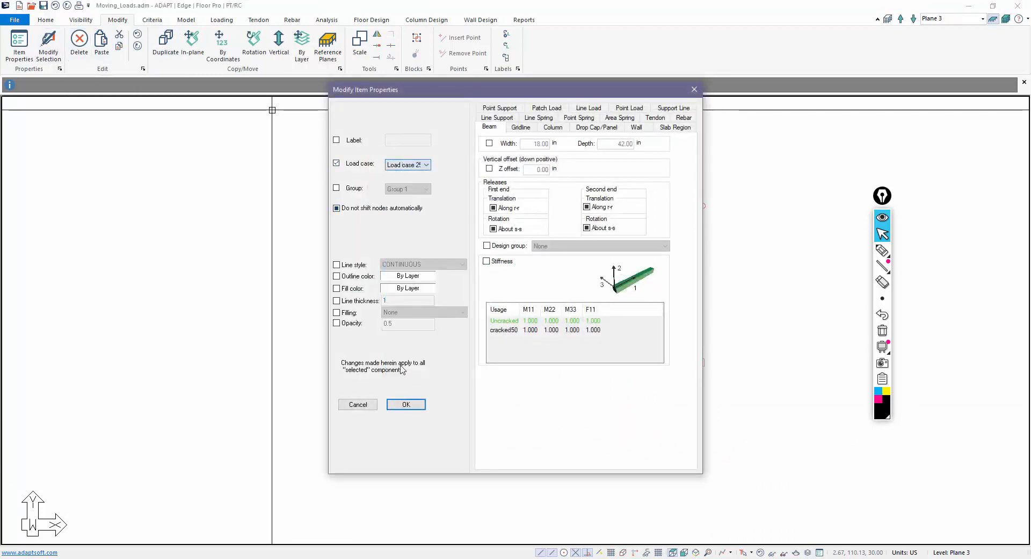
{"action": "left_click", "coordinate": [407, 404]}
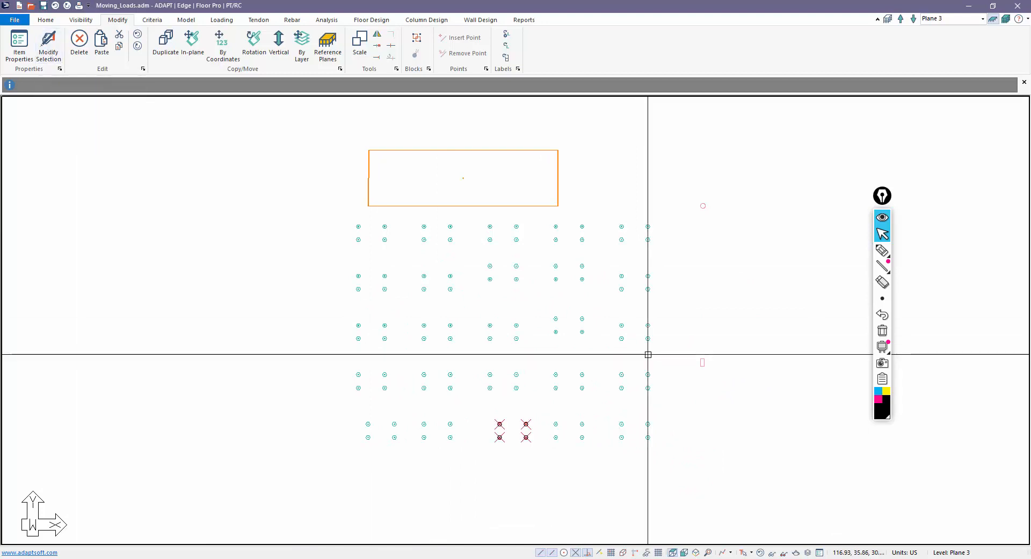
- Assign Load case 24 to the next load group along the bottom row
{"action": "key", "text": "Escape"}
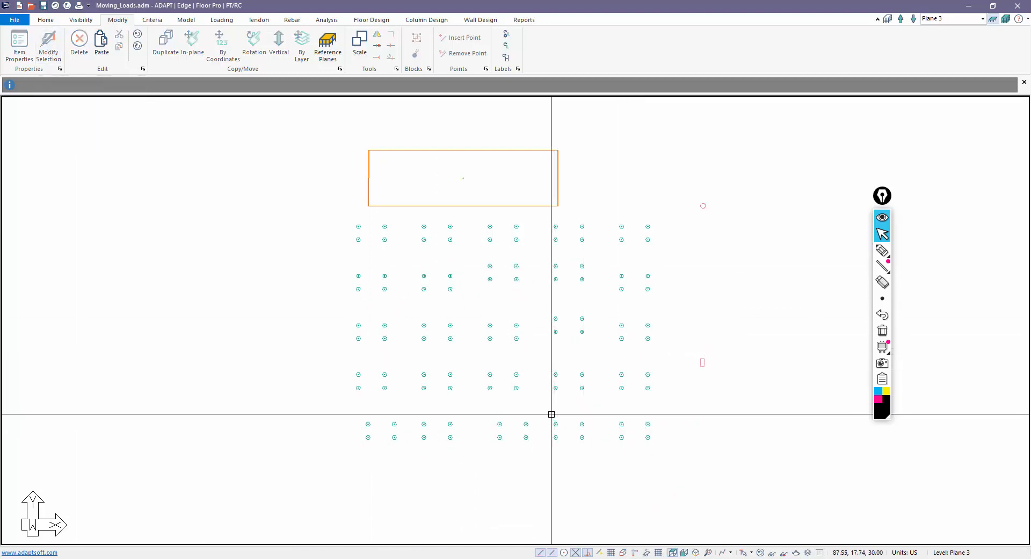
{"action": "left_click_drag", "start_coordinate": [551, 414], "coordinate": [588, 443]}
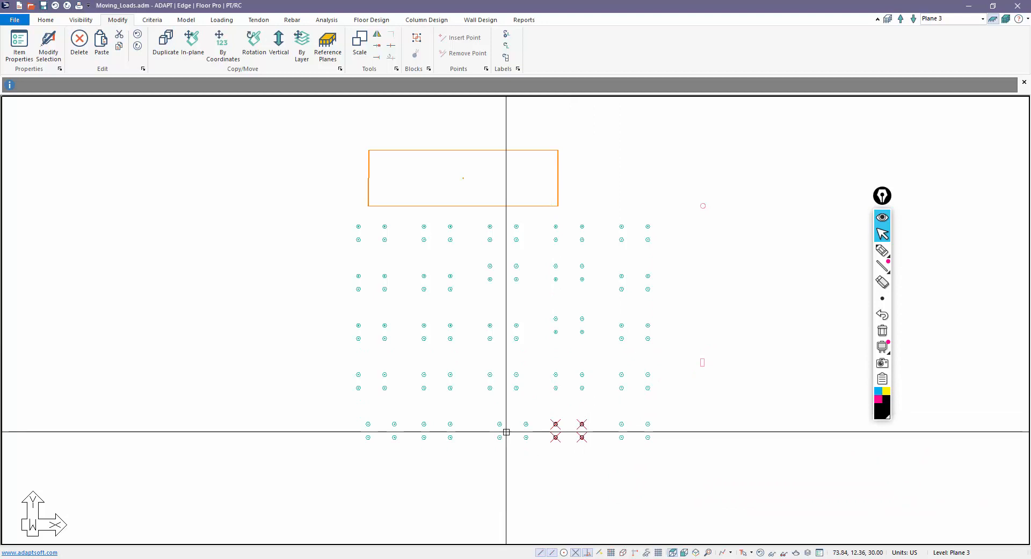
{"action": "left_click", "coordinate": [48, 46]}
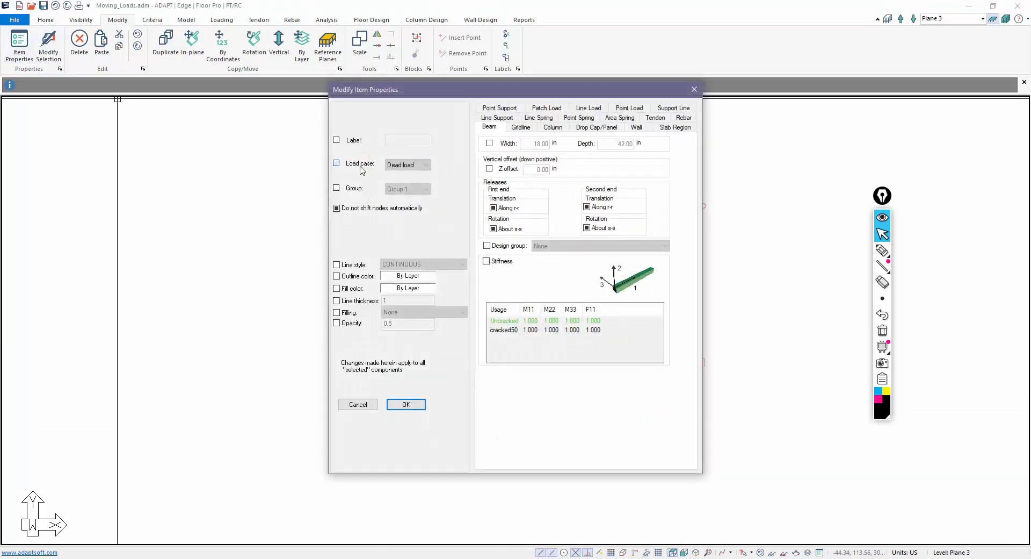
{"action": "left_click", "coordinate": [360, 166]}
{"action": "left_click", "coordinate": [407, 165]}
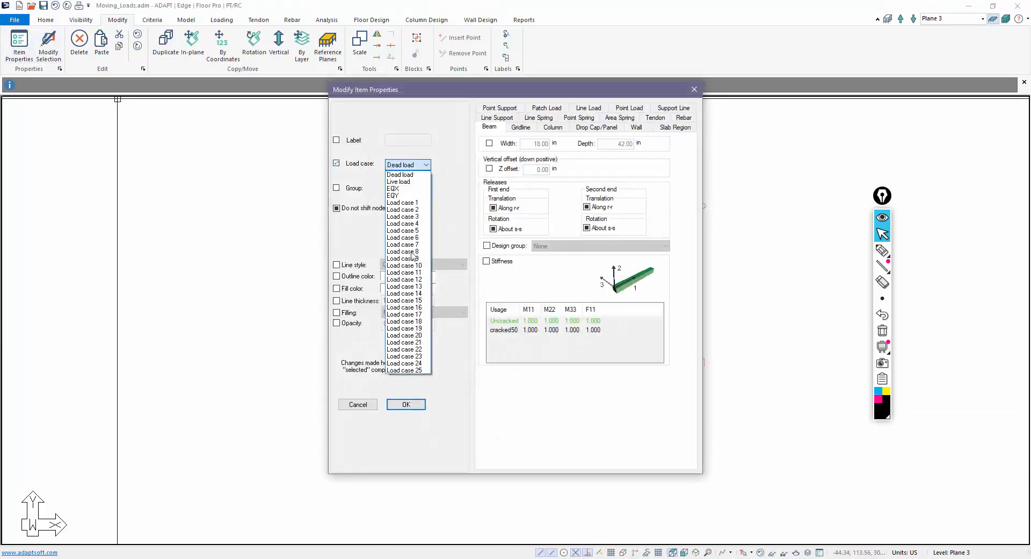
{"action": "left_click", "coordinate": [405, 365]}
{"action": "left_click", "coordinate": [405, 403]}
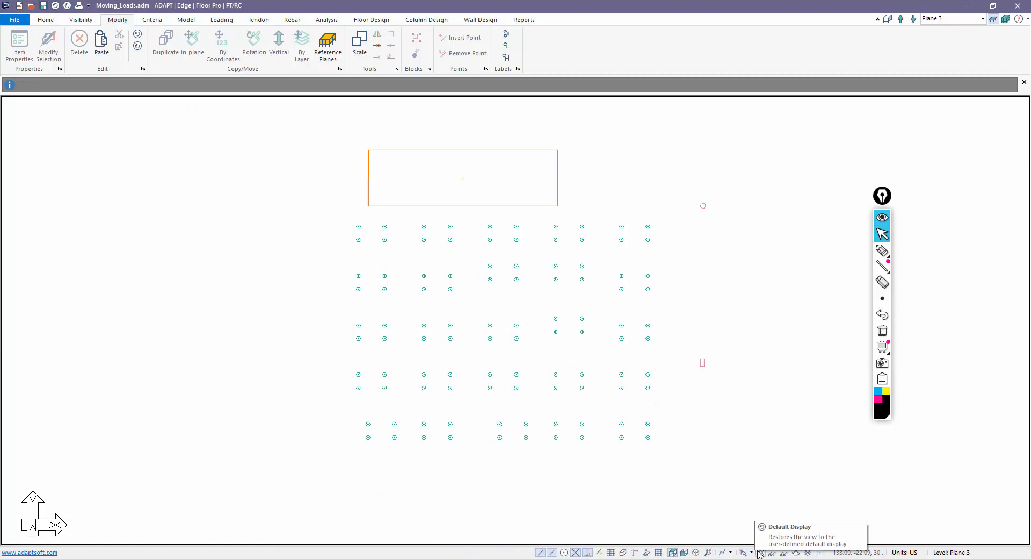
- Restore the default model display and show all loads on the slab
{"action": "left_click", "coordinate": [82, 19]}
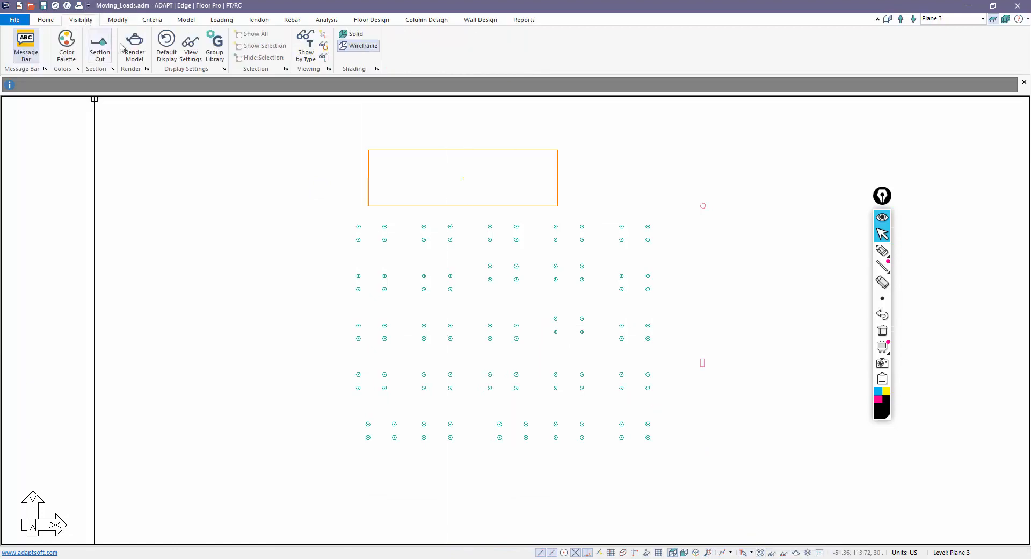
{"action": "left_click", "coordinate": [166, 45]}
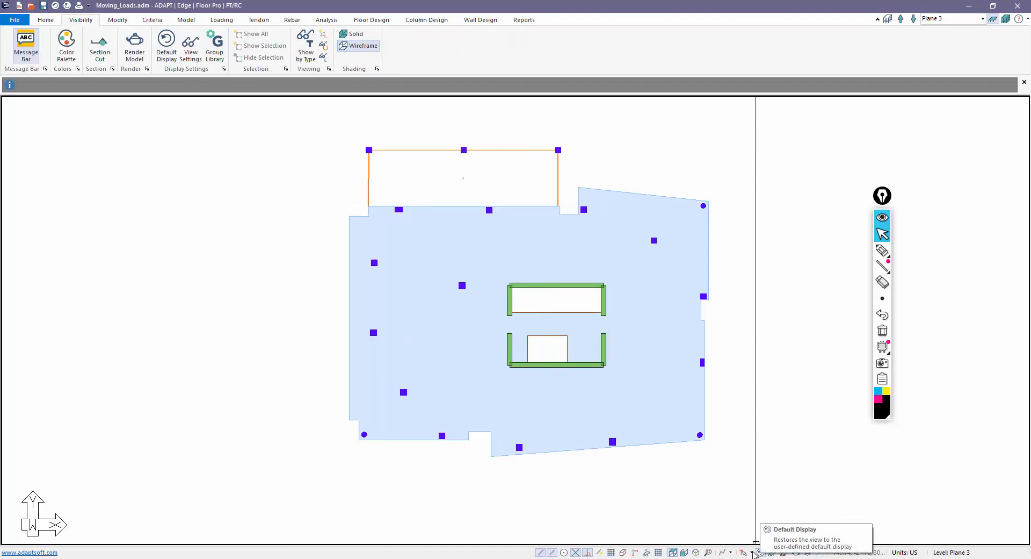
{"action": "left_click", "coordinate": [222, 20]}
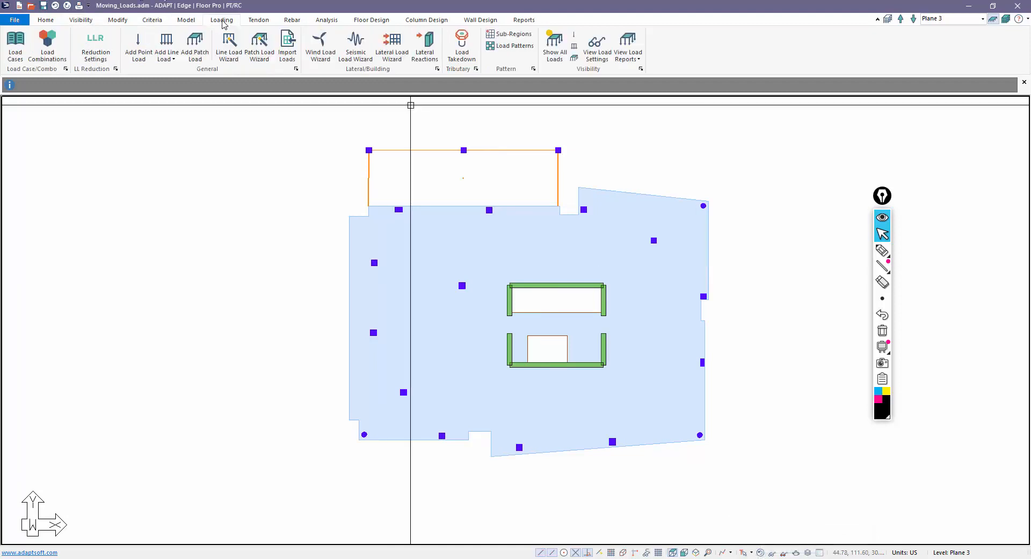
{"action": "left_click", "coordinate": [555, 43]}
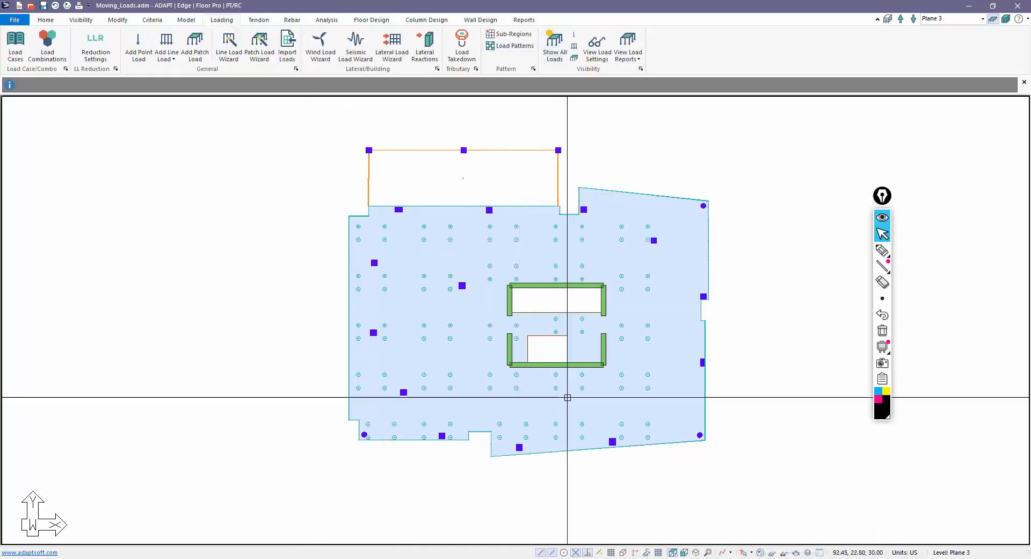
- Switch to 3-D view and inspect two patch loads' properties, e.g. Dead load at 0.025 ksf
{"action": "left_click", "coordinate": [695, 552]}
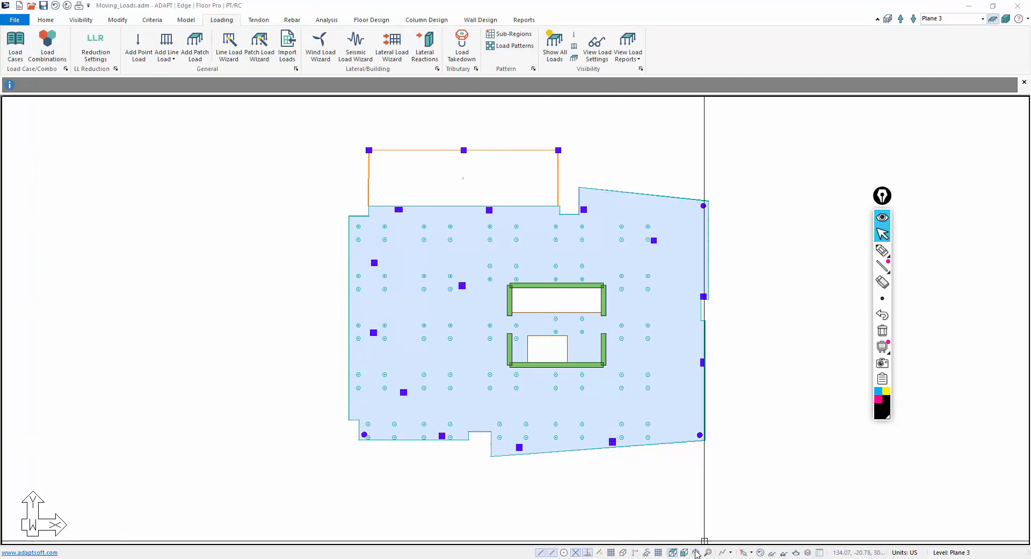
{"action": "left_click", "coordinate": [528, 308]}
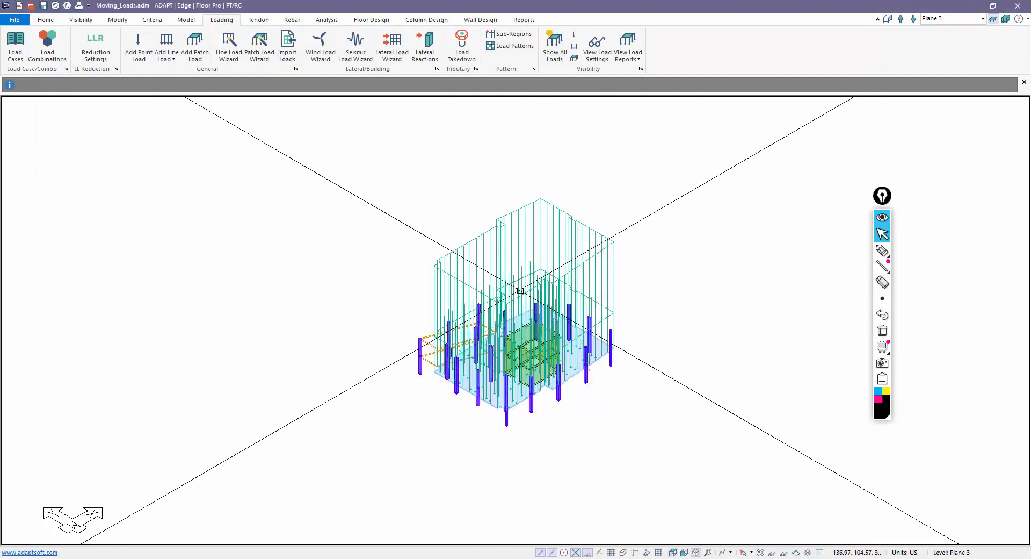
{"action": "double_click", "coordinate": [493, 235]}
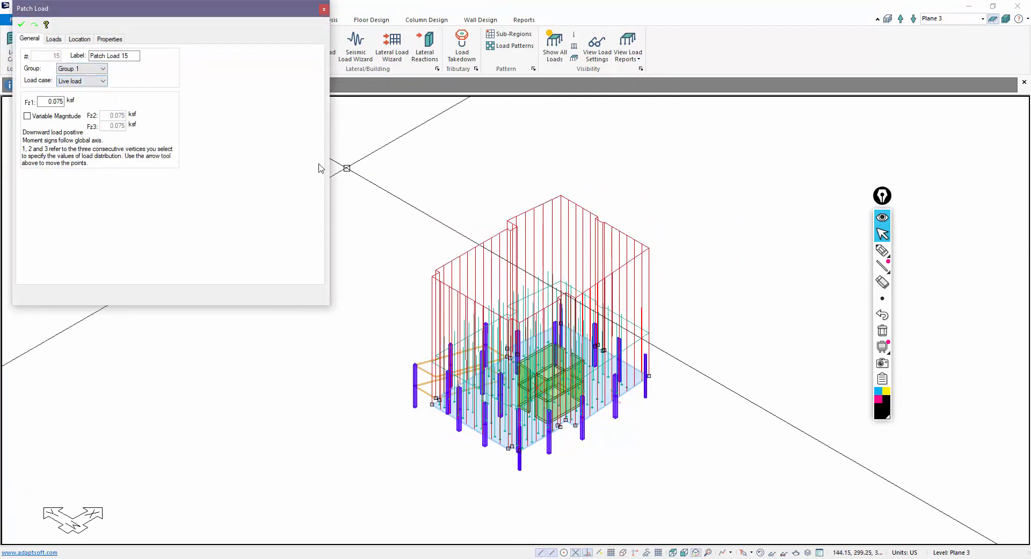
{"action": "key", "text": "Escape"}
{"action": "scroll", "coordinate": [620, 393], "scroll_direction": "up", "scroll_amount": 2}
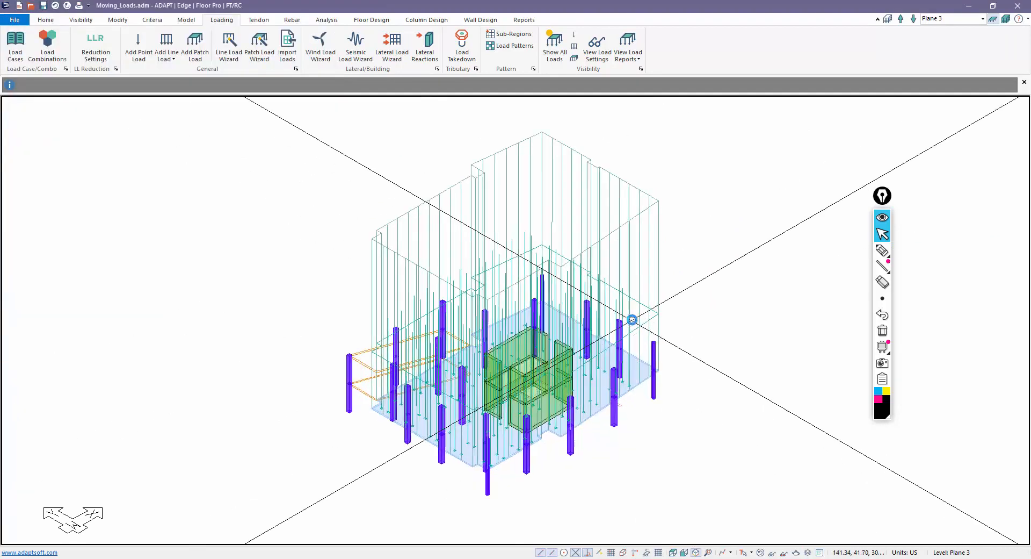
{"action": "double_click", "coordinate": [633, 320]}
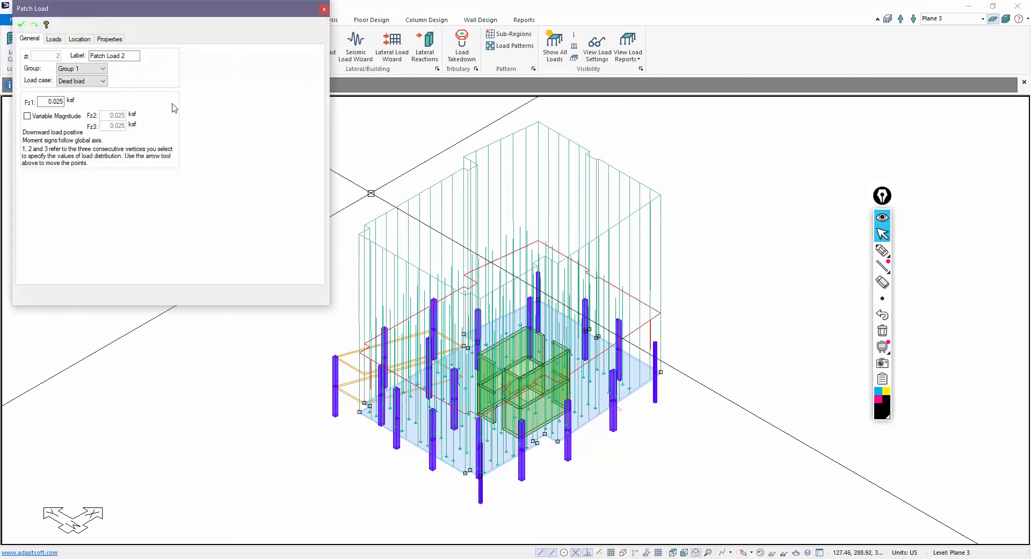
{"action": "key", "text": "Escape"}
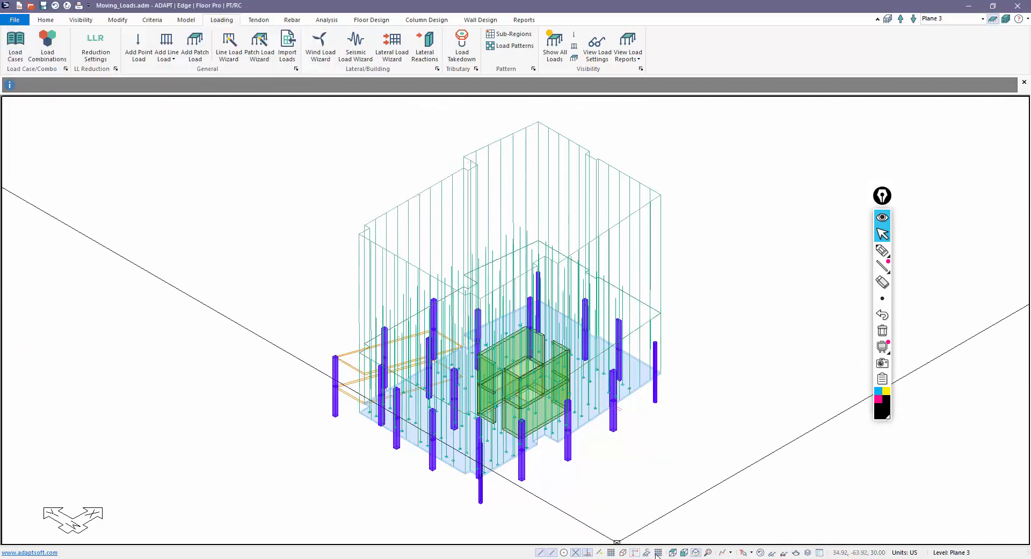
- Return to plan view, open the load combinations list, and reposition and enlarge its window
{"action": "left_click", "coordinate": [673, 551]}
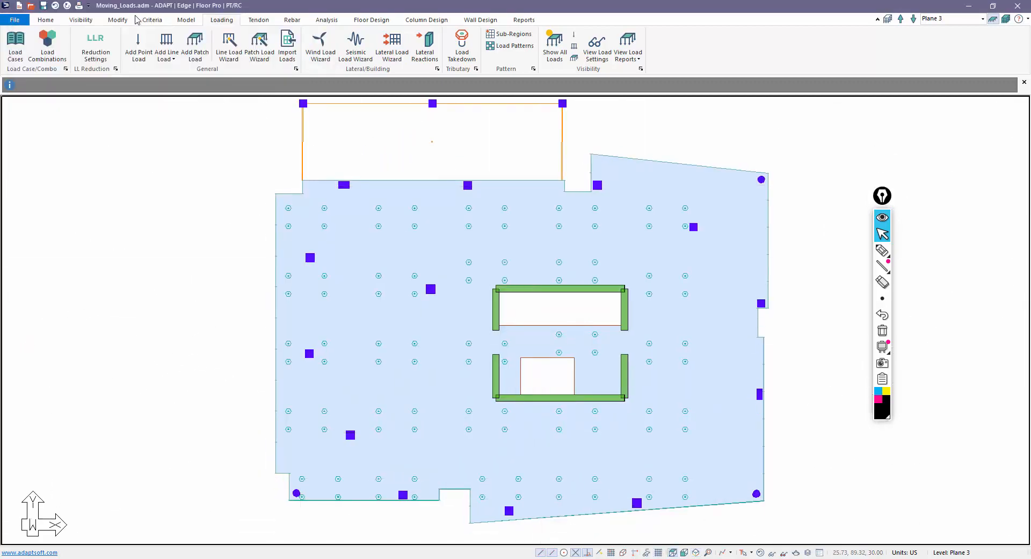
{"action": "left_click", "coordinate": [50, 47]}
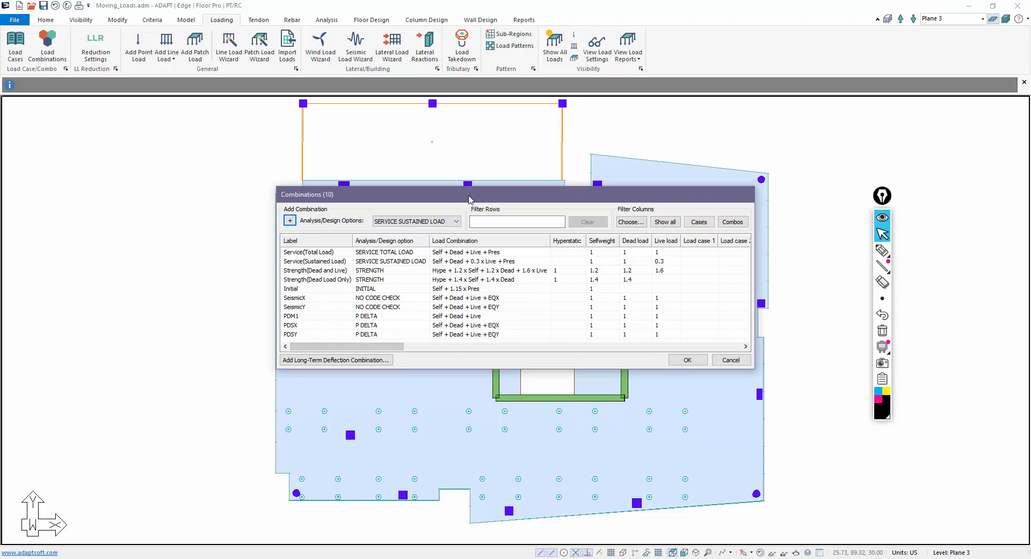
{"action": "left_click_drag", "start_coordinate": [468, 198], "coordinate": [357, 151]}
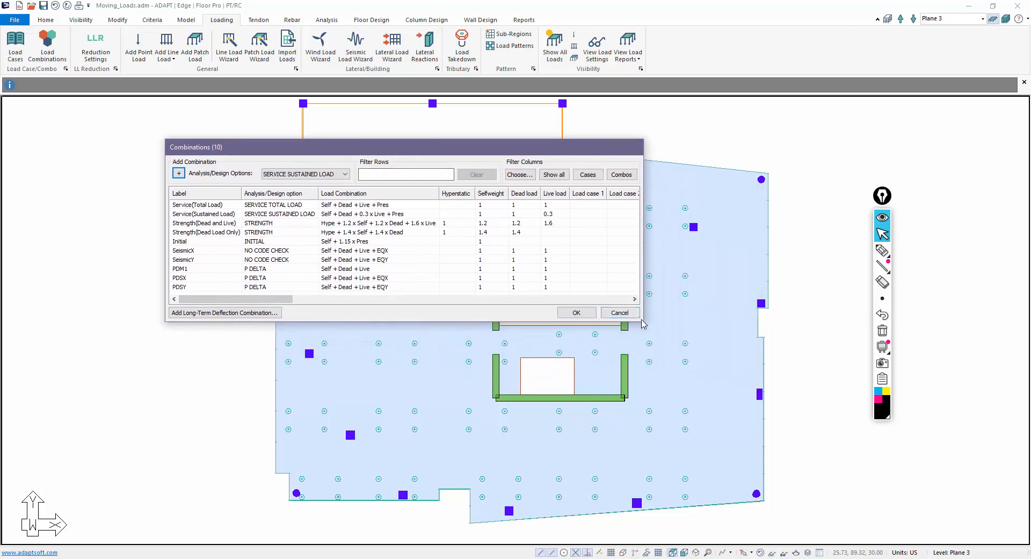
{"action": "left_click_drag", "start_coordinate": [641, 321], "coordinate": [804, 490]}
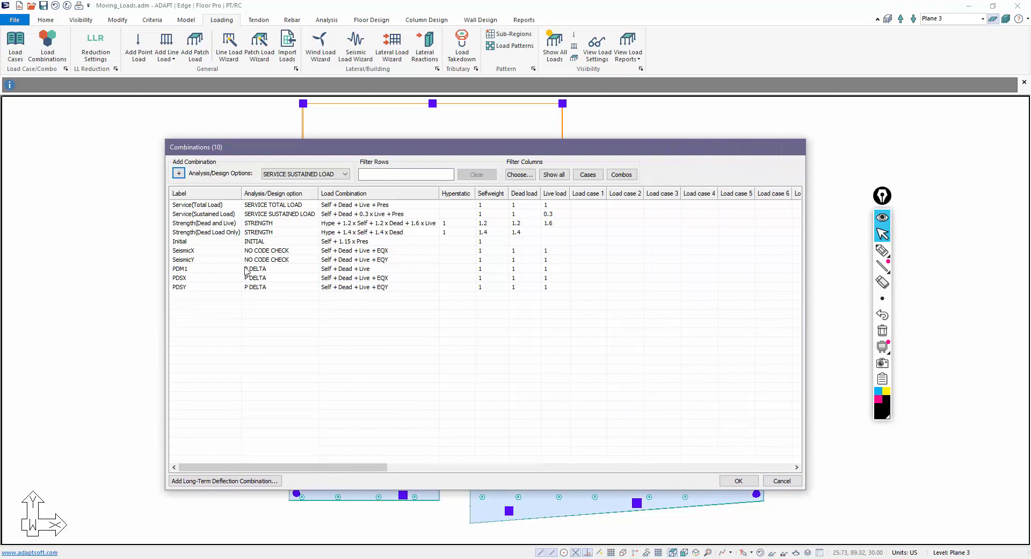
- Delete the Initial, seismic, P-Delta and Strength(Dead Load Only) combinations
{"action": "left_click", "coordinate": [188, 245]}
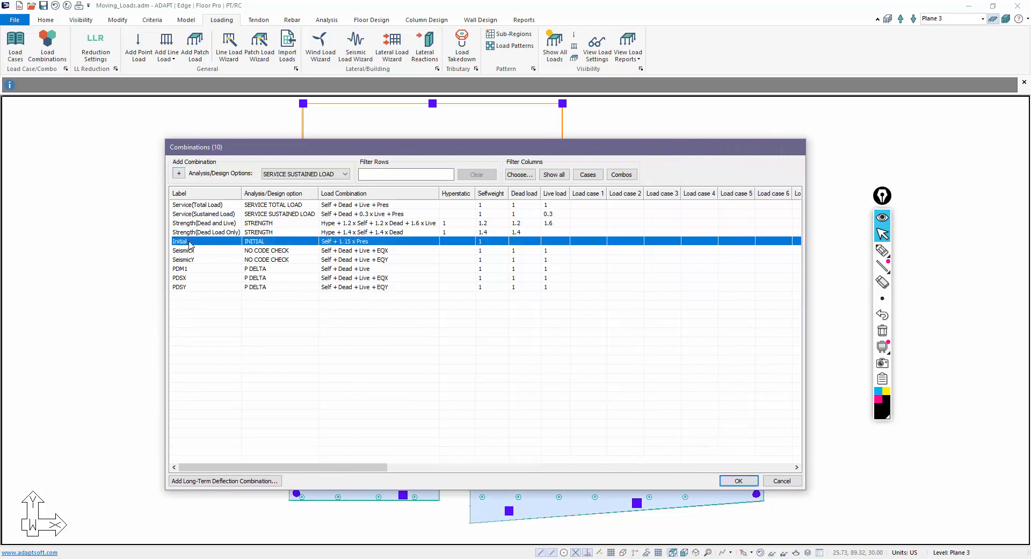
{"action": "key", "text": "Delete"}
{"action": "left_click", "coordinate": [188, 245]}
{"action": "key", "text": "Delete"}
{"action": "left_click", "coordinate": [189, 245]}
{"action": "key", "text": "Delete"}
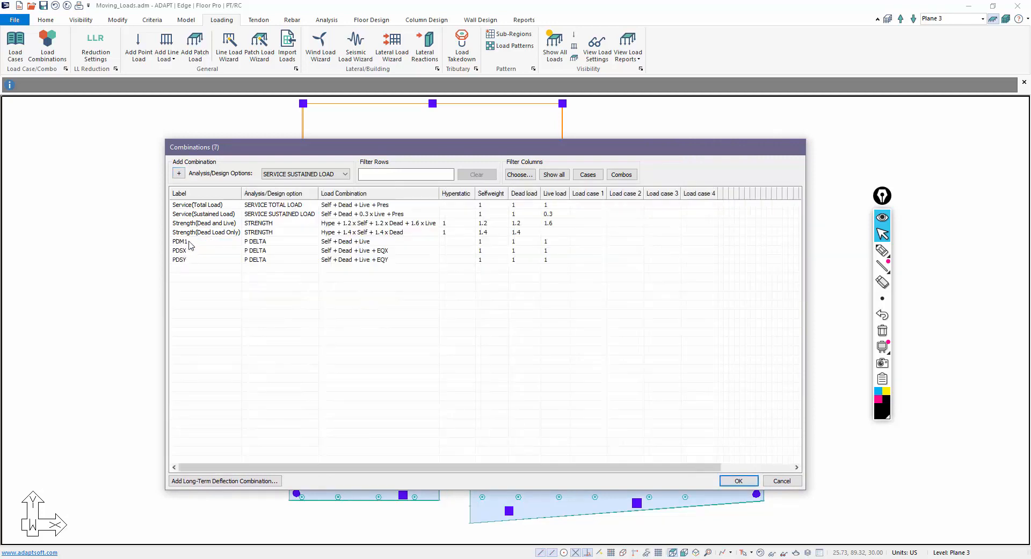
{"action": "left_click", "coordinate": [188, 246]}
{"action": "key", "text": "Delete"}
{"action": "left_click", "coordinate": [189, 246]}
{"action": "key", "text": "Delete"}
{"action": "left_click", "coordinate": [189, 246]}
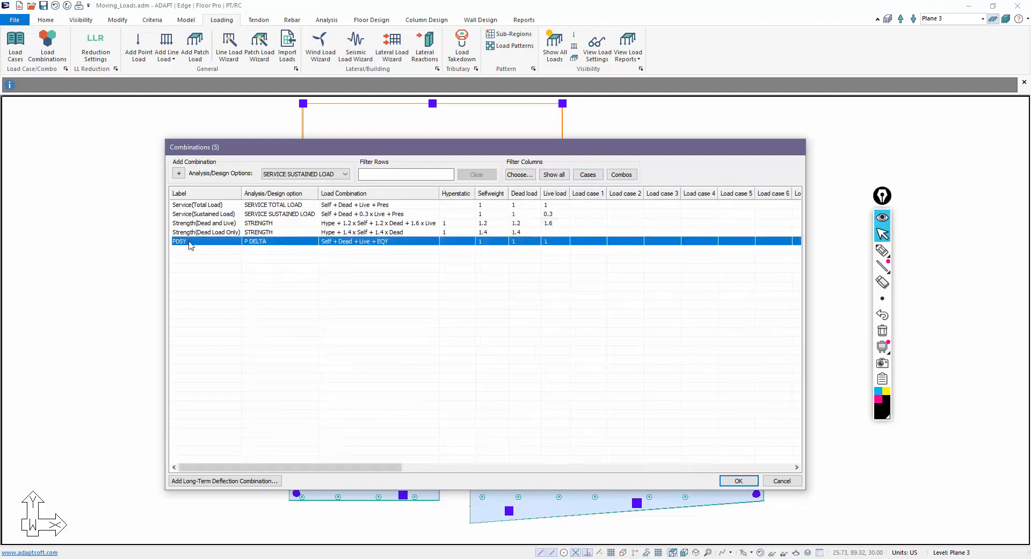
{"action": "key", "text": "Delete"}
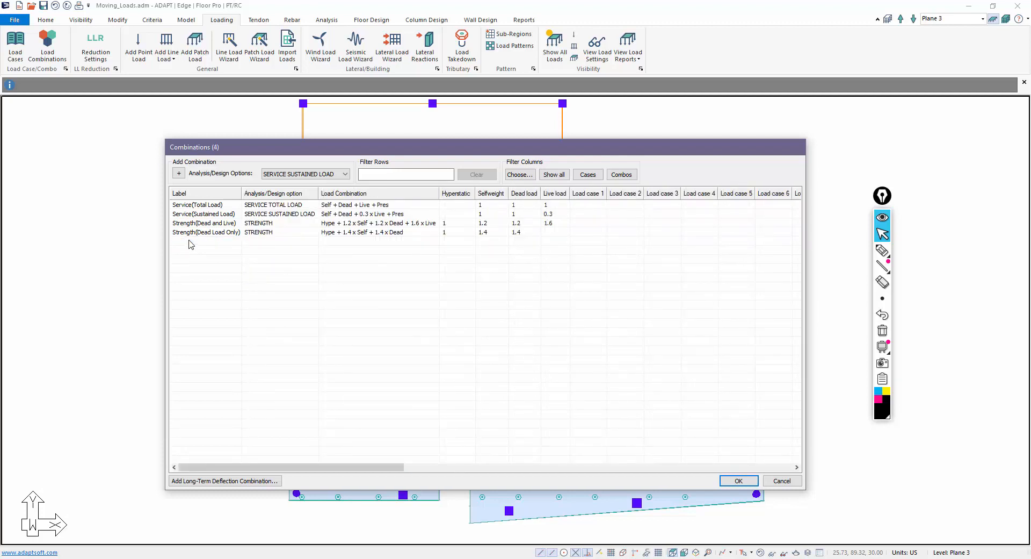
{"action": "left_click", "coordinate": [193, 233]}
{"action": "key", "text": "Delete"}
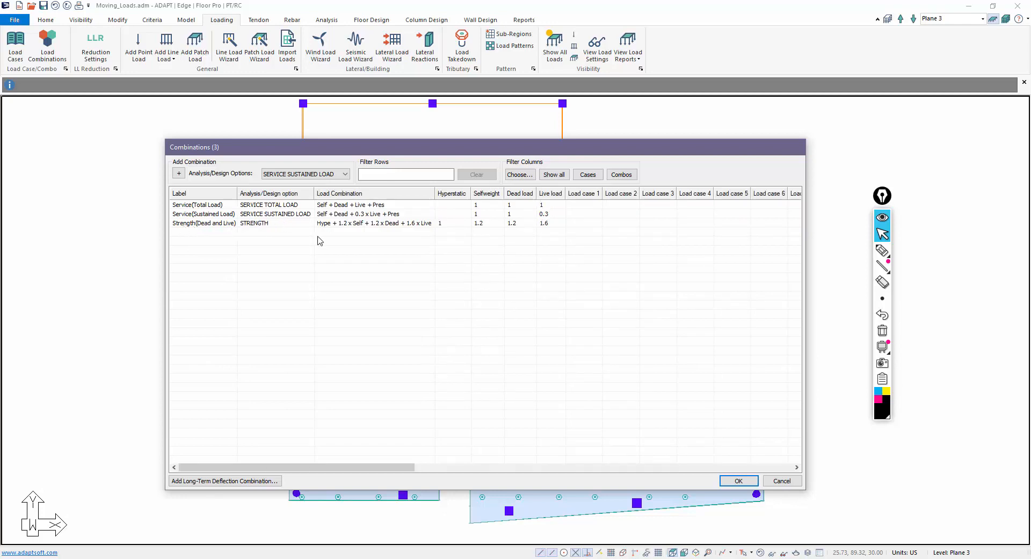
- Clone Strength(Dead and Live) repeatedly to create STRE1, STRE2 and onward with its 1.2/1.2/1.6 factors
{"action": "left_click", "coordinate": [216, 223]}
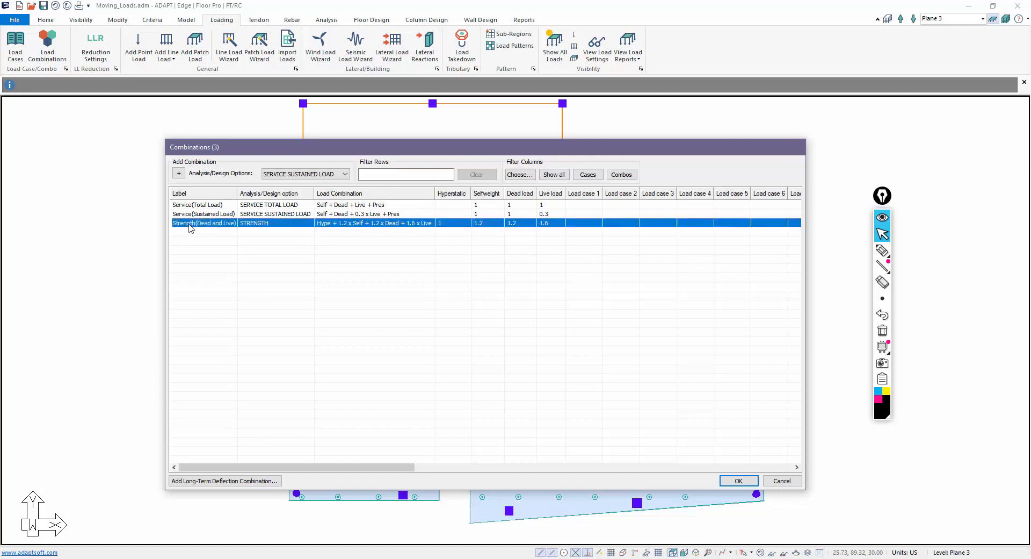
{"action": "right_click", "coordinate": [190, 227]}
{"action": "left_click", "coordinate": [215, 231]}
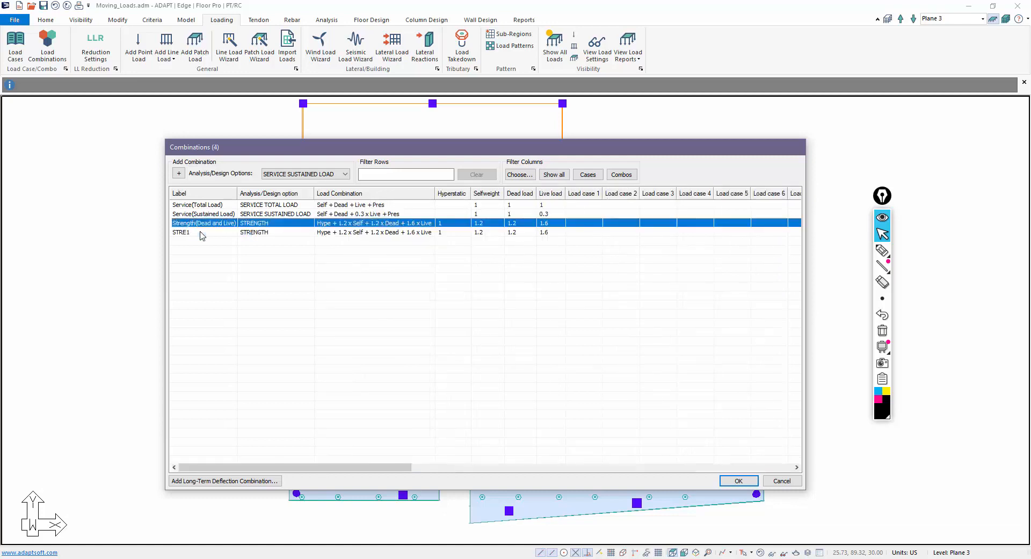
{"action": "right_click", "coordinate": [202, 232]}
{"action": "left_click", "coordinate": [223, 238]}
{"action": "right_click", "coordinate": [206, 241]}
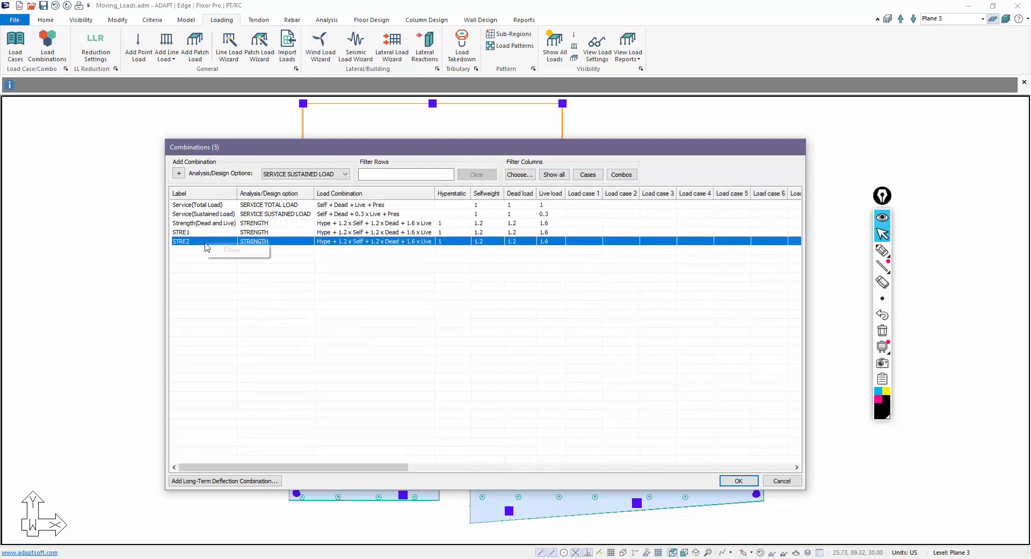
{"action": "left_click", "coordinate": [217, 249]}
{"action": "right_click", "coordinate": [212, 256]}
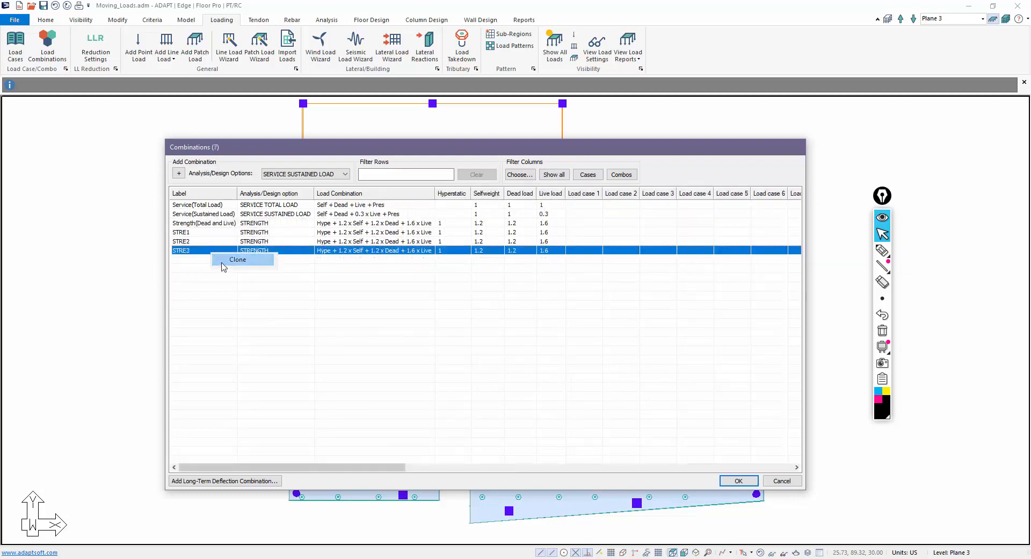
{"action": "left_click", "coordinate": [228, 259]}
{"action": "right_click", "coordinate": [213, 262]}
{"action": "left_click", "coordinate": [231, 267]}
{"action": "right_click", "coordinate": [205, 270]}
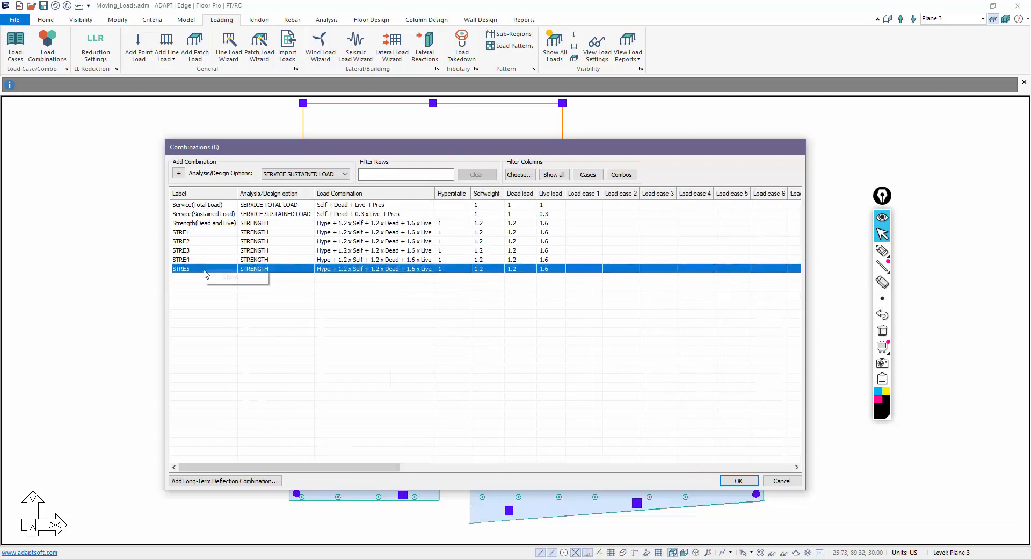
{"action": "left_click", "coordinate": [229, 277]}
{"action": "right_click", "coordinate": [204, 280]}
{"action": "left_click", "coordinate": [223, 282]}
{"action": "right_click", "coordinate": [207, 287]}
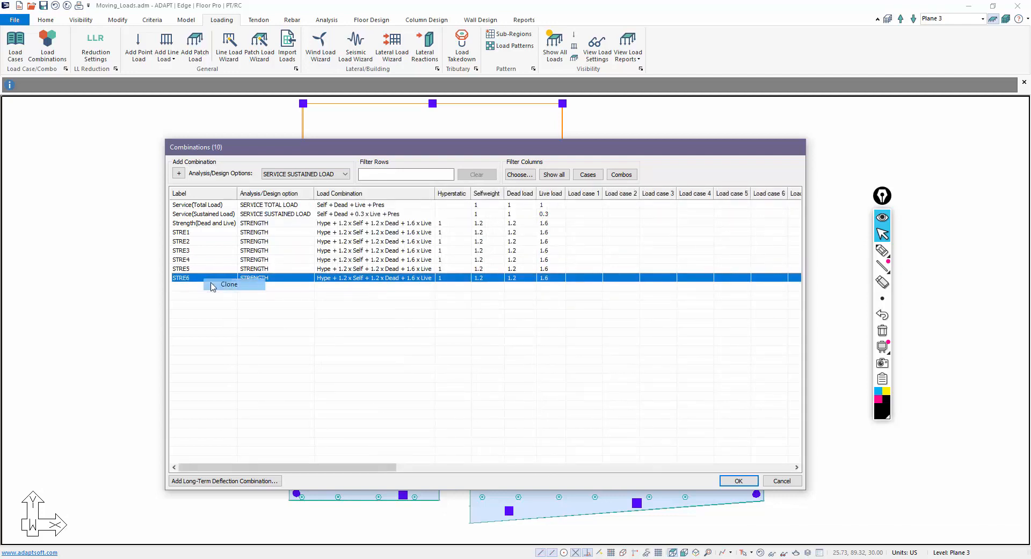
{"action": "left_click", "coordinate": [223, 290]}
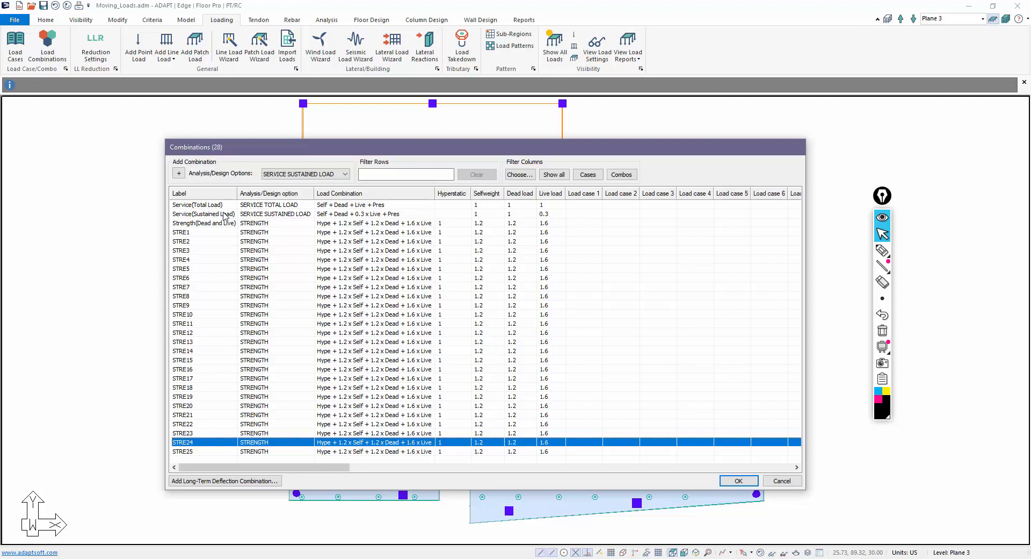
- Enter factor 1 diagonally for STRE1–STRE7 on Load cases 1–7
{"action": "left_click", "coordinate": [586, 222]}
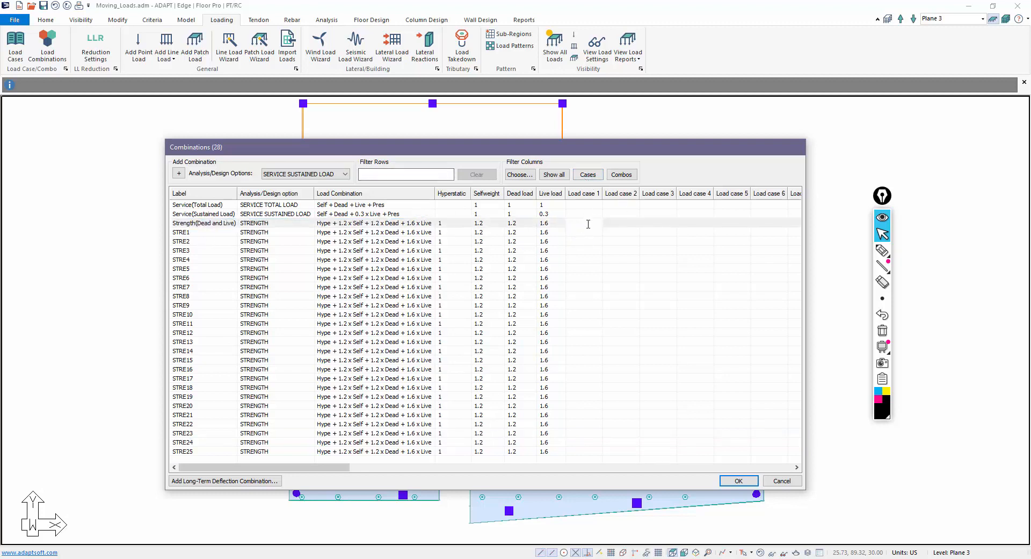
{"action": "left_click", "coordinate": [576, 232]}
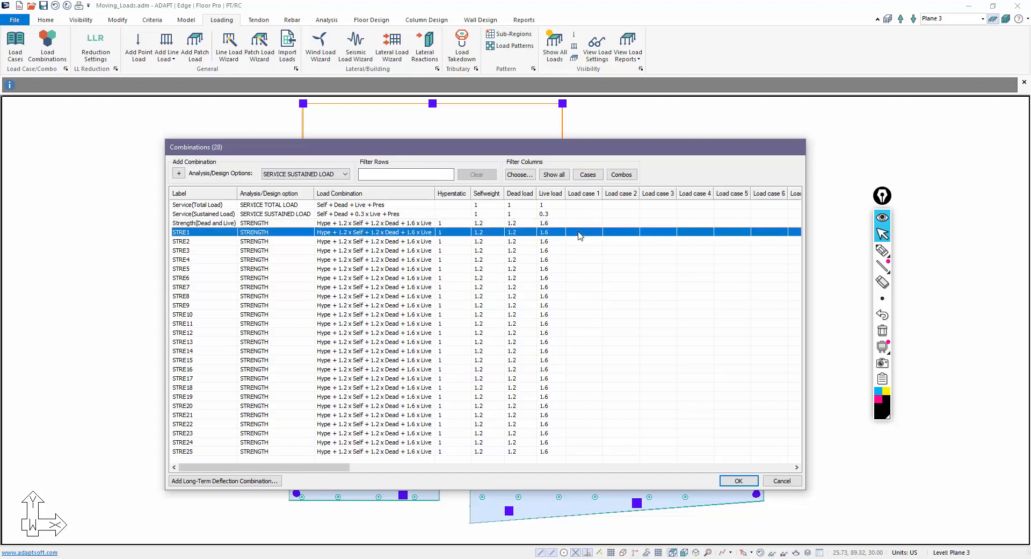
{"action": "type", "text": "1"}
{"action": "left_click", "coordinate": [615, 242]}
{"action": "type", "text": "1"}
{"action": "left_click", "coordinate": [648, 251]}
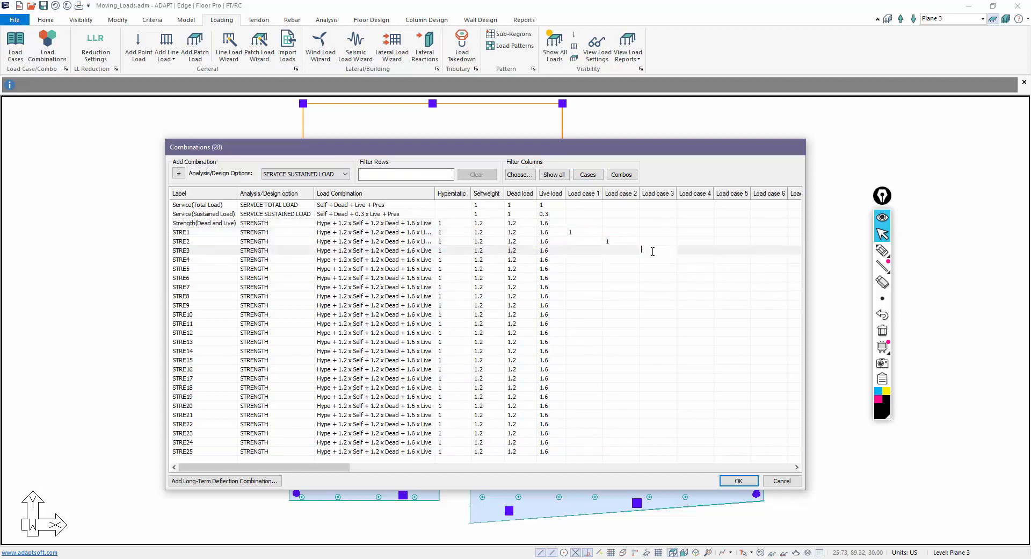
{"action": "type", "text": "1"}
{"action": "left_click", "coordinate": [696, 266]}
{"action": "type", "text": "1"}
{"action": "left_click", "coordinate": [719, 269]}
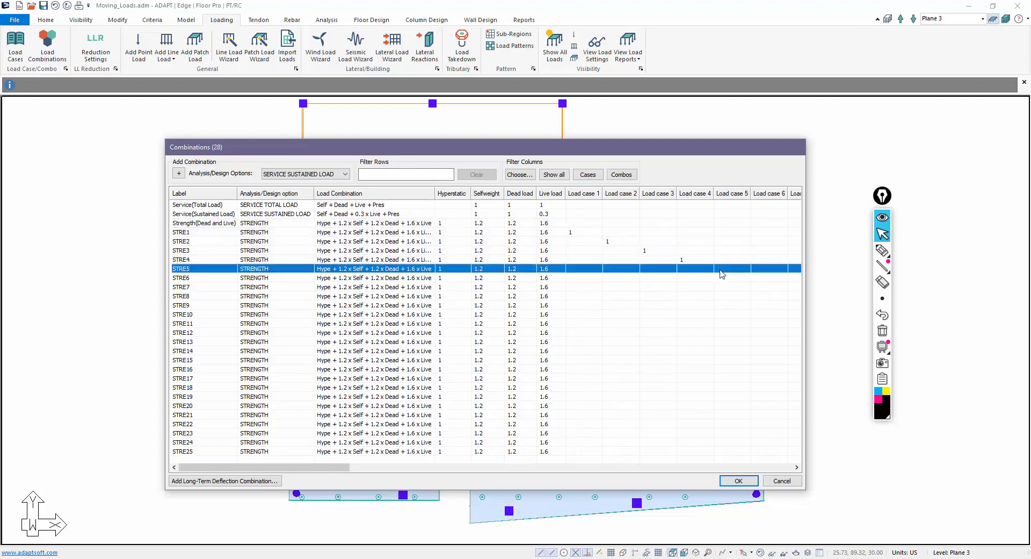
{"action": "type", "text": "1"}
{"action": "left_click", "coordinate": [753, 280]}
{"action": "type", "text": "1"}
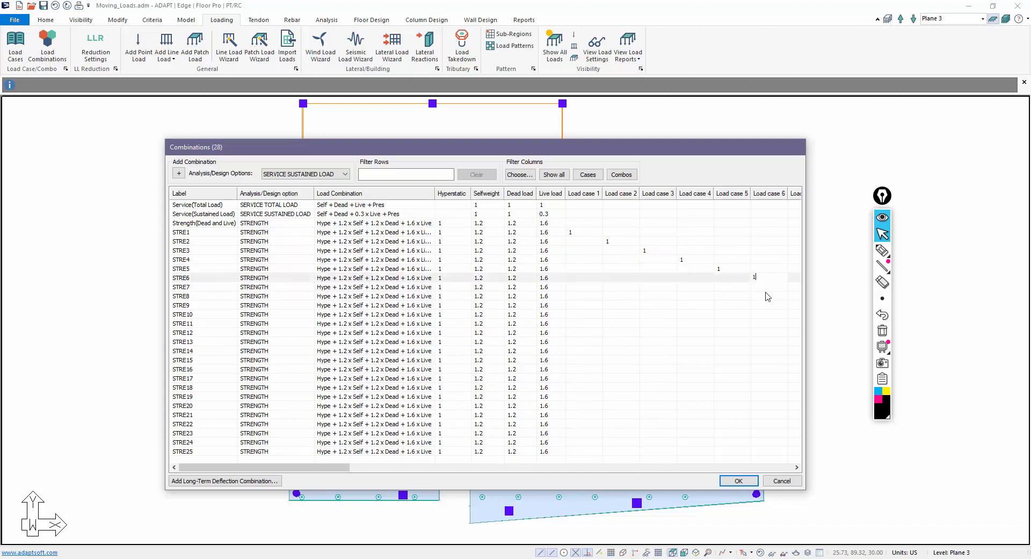
{"action": "left_click", "coordinate": [797, 289]}
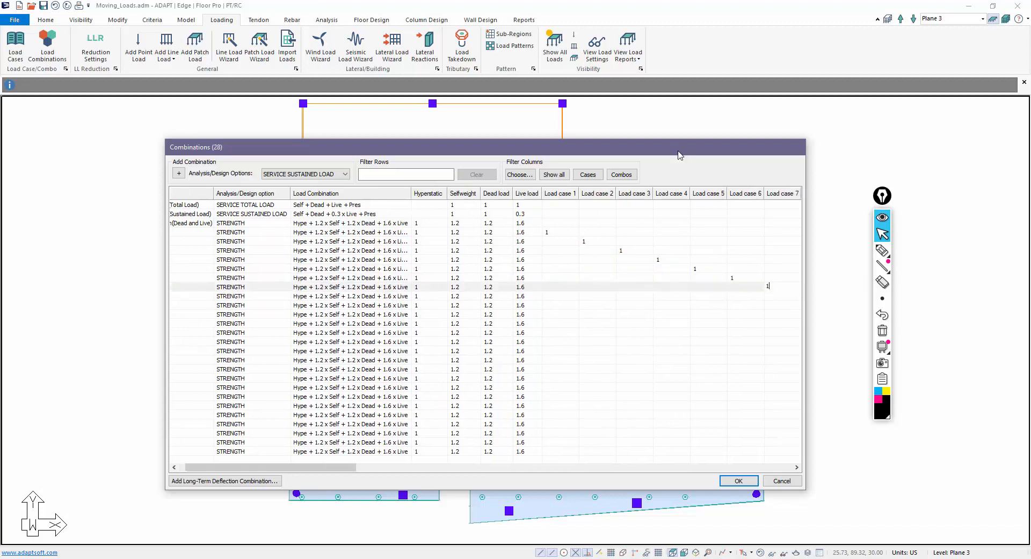
- Enlarge the combinations window and enter factor 1 for STRE8–STRE16 on Load cases 8–16
{"action": "left_click_drag", "start_coordinate": [630, 142], "coordinate": [476, 28]}
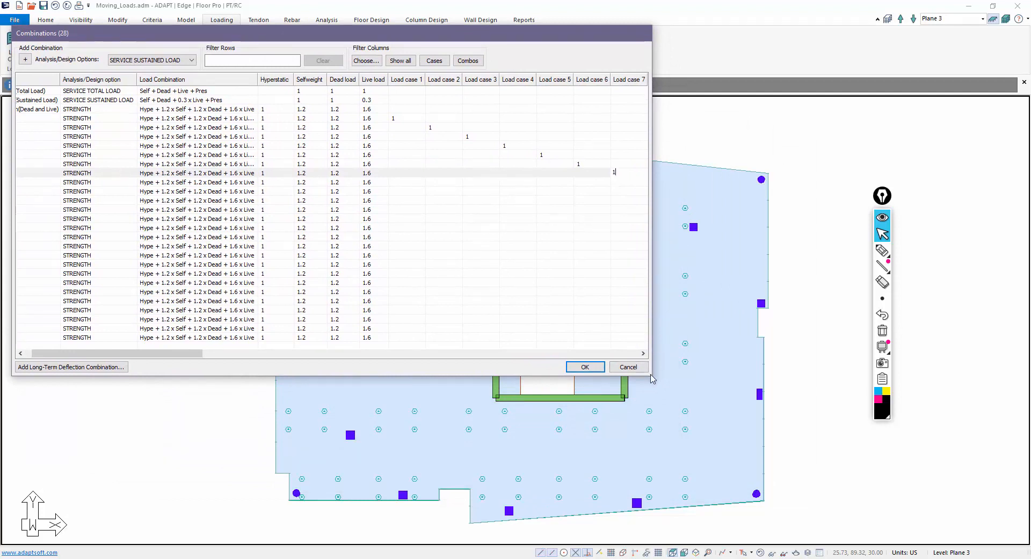
{"action": "left_click_drag", "start_coordinate": [731, 408], "coordinate": [996, 501]}
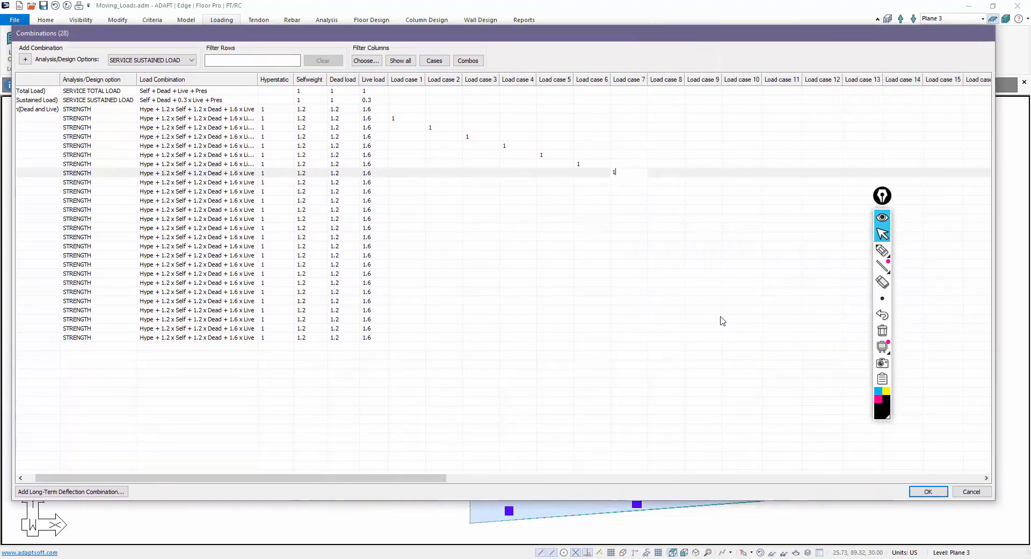
{"action": "left_click", "coordinate": [656, 183]}
{"action": "left_click", "coordinate": [694, 191]}
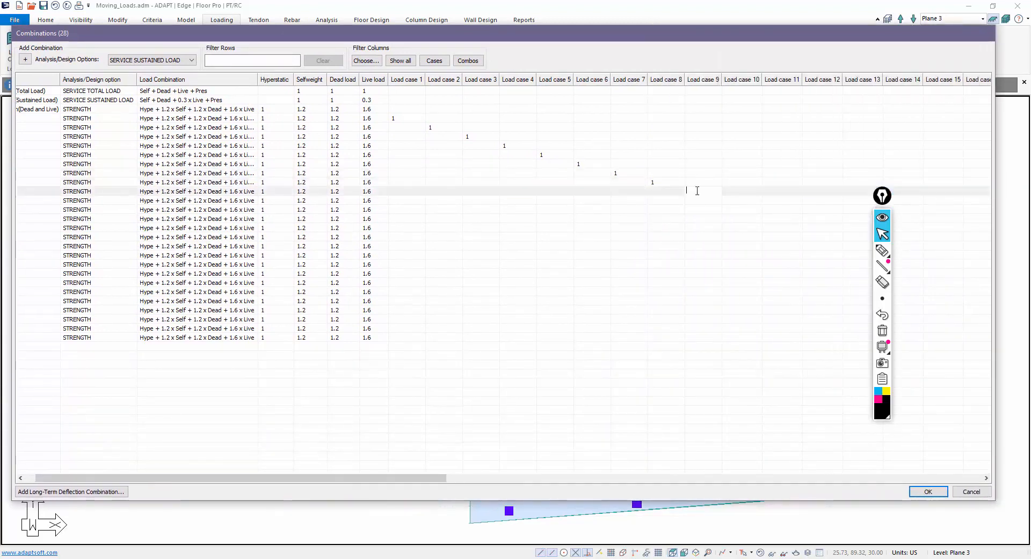
{"action": "type", "text": "1"}
{"action": "left_click", "coordinate": [731, 200]}
{"action": "type", "text": "1"}
{"action": "left_click", "coordinate": [766, 210]}
{"action": "type", "text": "1"}
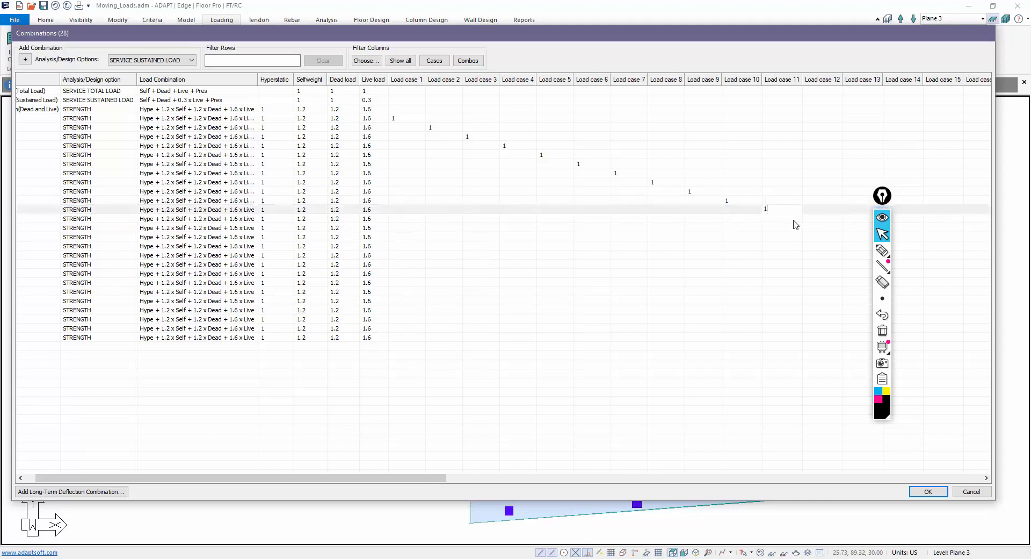
{"action": "left_click", "coordinate": [806, 219]}
{"action": "type", "text": "1"}
{"action": "left_click", "coordinate": [850, 229]}
{"action": "type", "text": "1"}
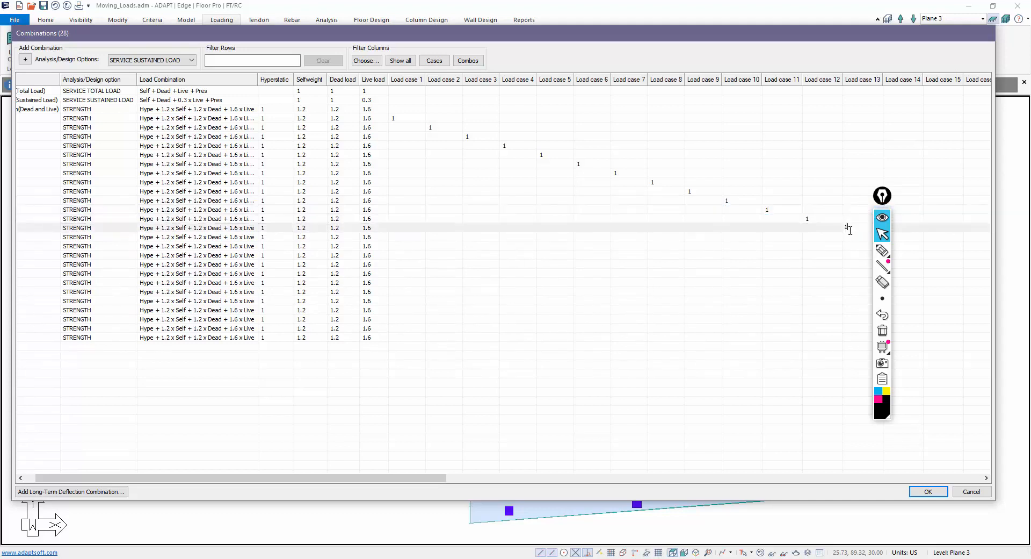
{"action": "mouse_move", "coordinate": [871, 204]}
{"action": "left_mouse_down"}
{"action": "mouse_move", "coordinate": [705, 227]}
{"action": "mouse_move", "coordinate": [686, 295]}
{"action": "left_mouse_up"}
{"action": "left_click", "coordinate": [889, 236]}
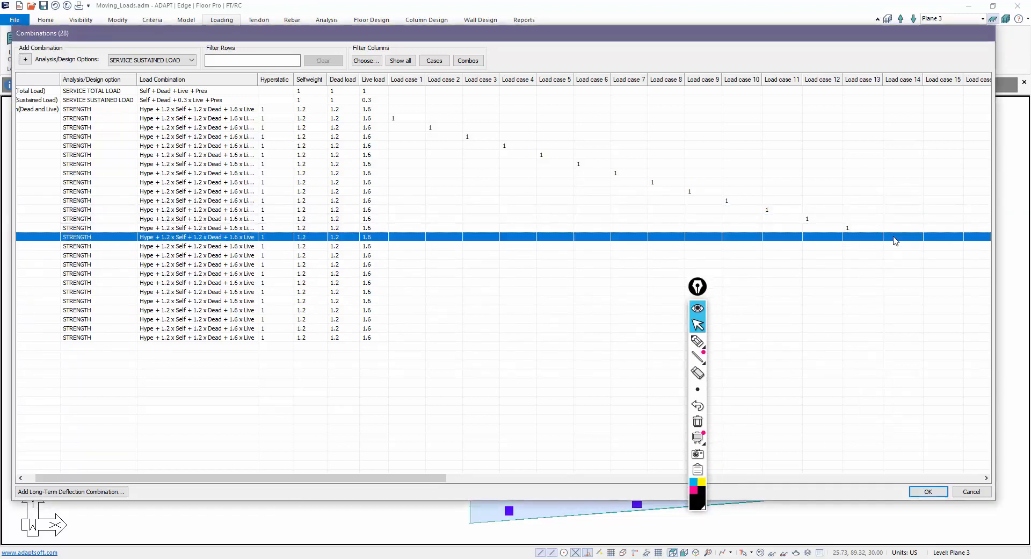
{"action": "type", "text": "1"}
{"action": "left_click", "coordinate": [928, 246]}
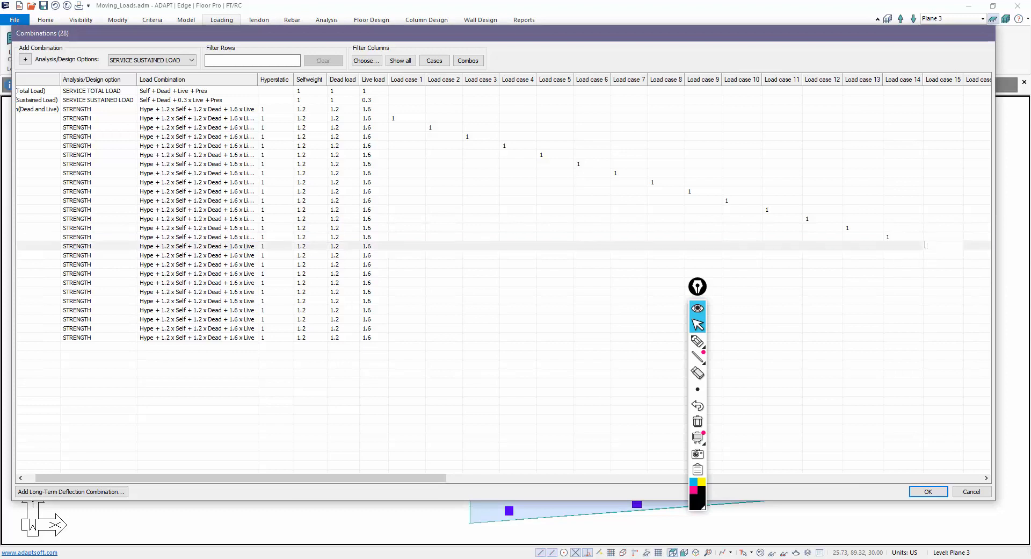
{"action": "left_click", "coordinate": [978, 257]}
{"action": "type", "text": "1"}
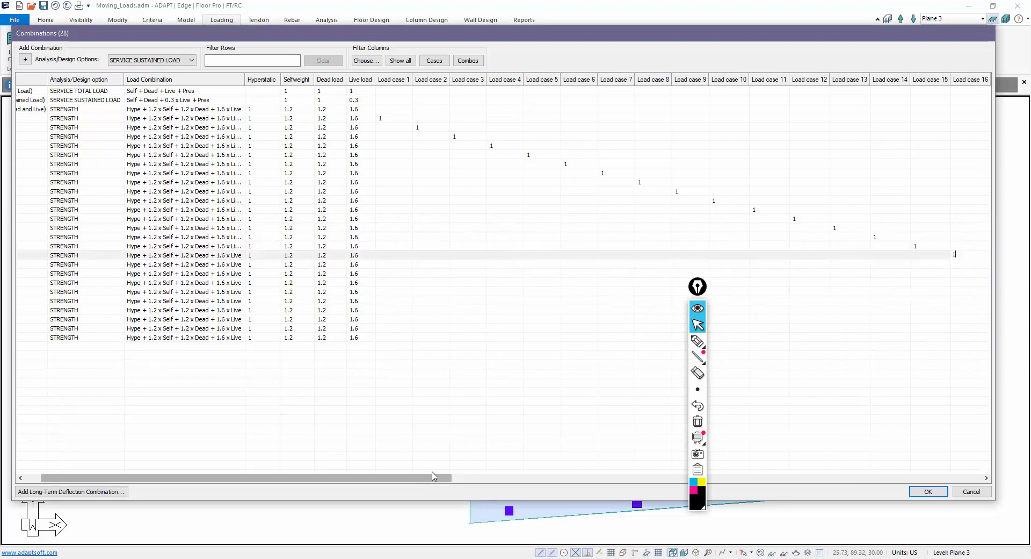
- Enter factor 1 for STRE17–STRE24 on Load cases 17–24
{"action": "left_click_drag", "start_coordinate": [439, 477], "coordinate": [608, 292]}
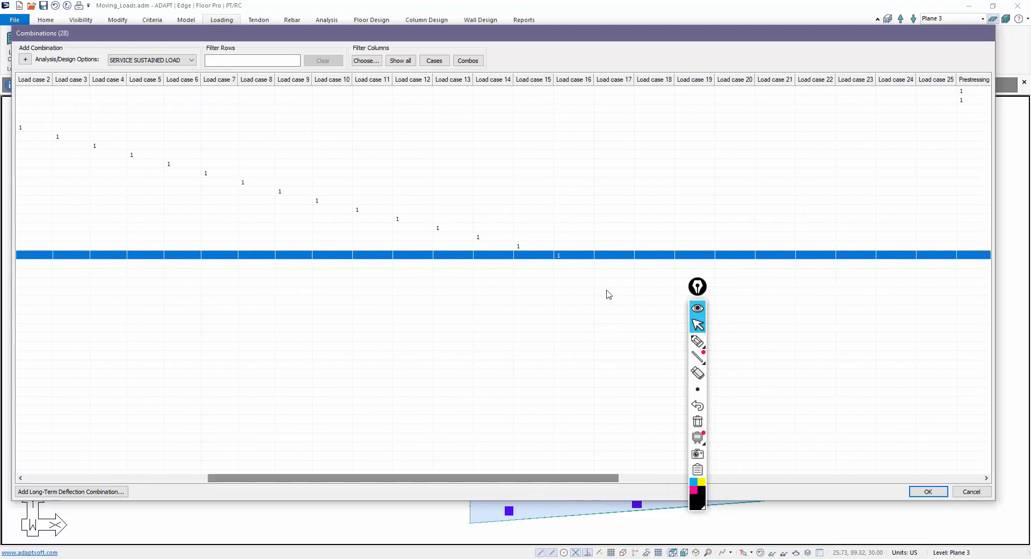
{"action": "left_click", "coordinate": [611, 264]}
{"action": "double_click", "coordinate": [645, 274]}
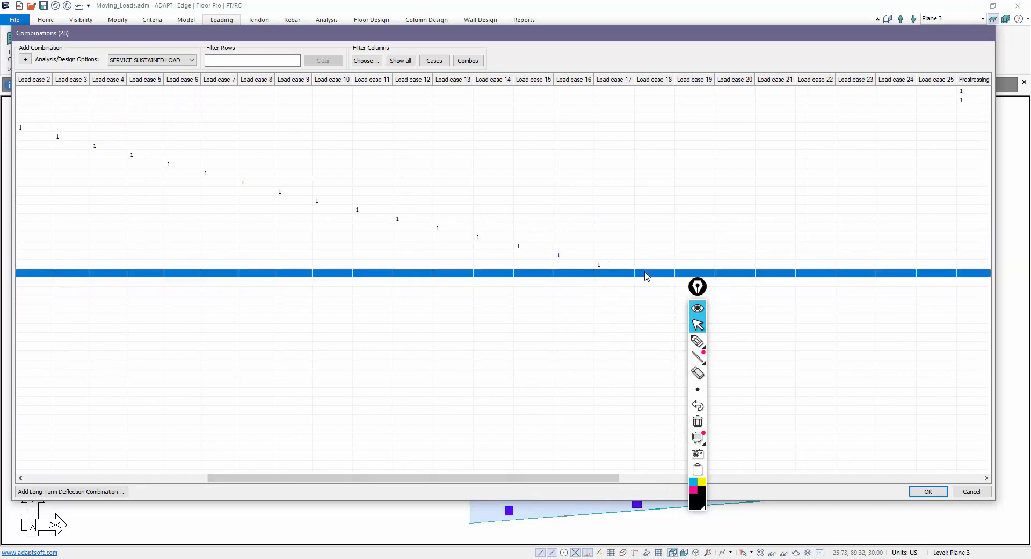
{"action": "type", "text": "1"}
{"action": "double_click", "coordinate": [682, 284]}
{"action": "type", "text": "1"}
{"action": "double_click", "coordinate": [726, 292]}
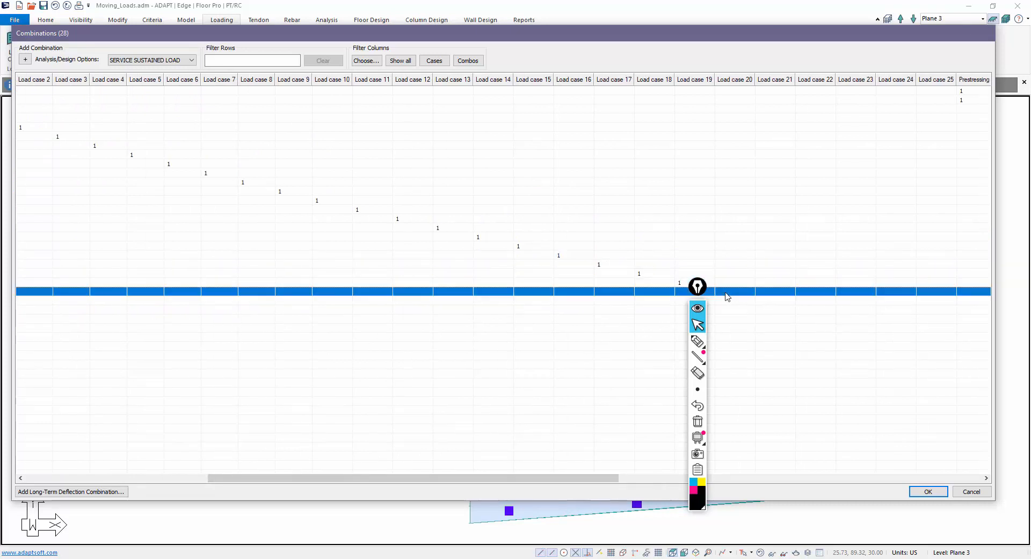
{"action": "type", "text": "1"}
{"action": "left_click", "coordinate": [770, 307]}
{"action": "left_click", "coordinate": [772, 304]}
{"action": "double_click", "coordinate": [776, 304]}
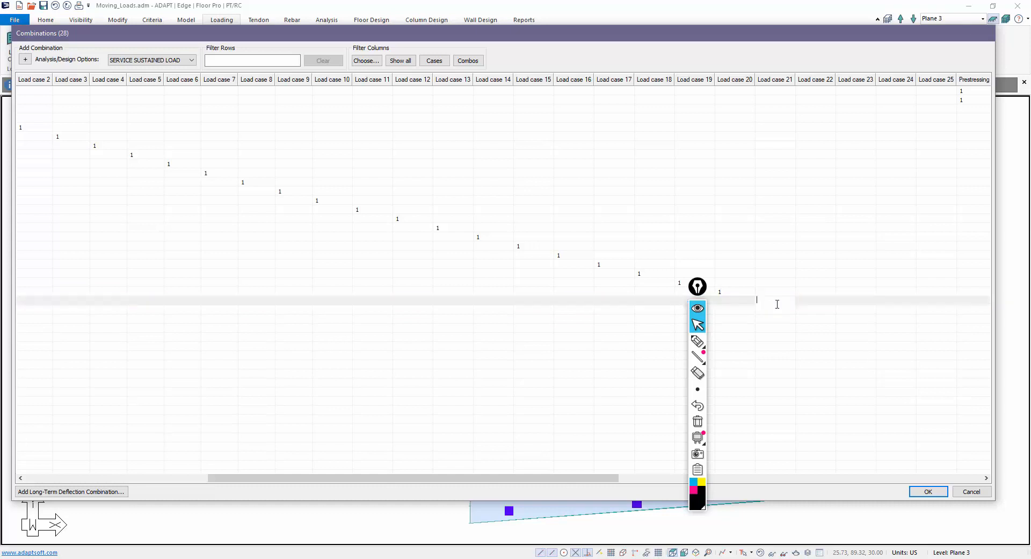
{"action": "double_click", "coordinate": [807, 309]}
{"action": "double_click", "coordinate": [847, 318]}
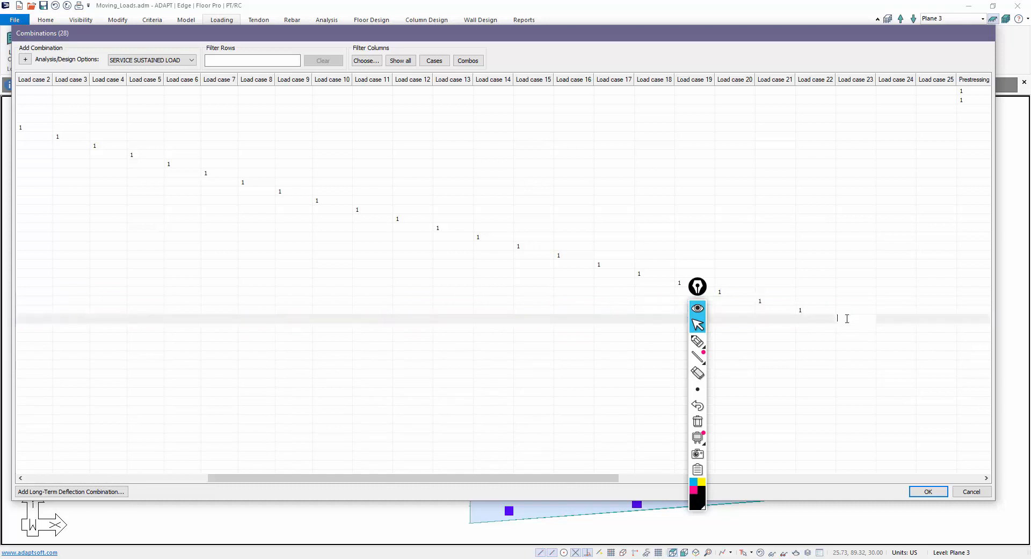
{"action": "double_click", "coordinate": [883, 328]}
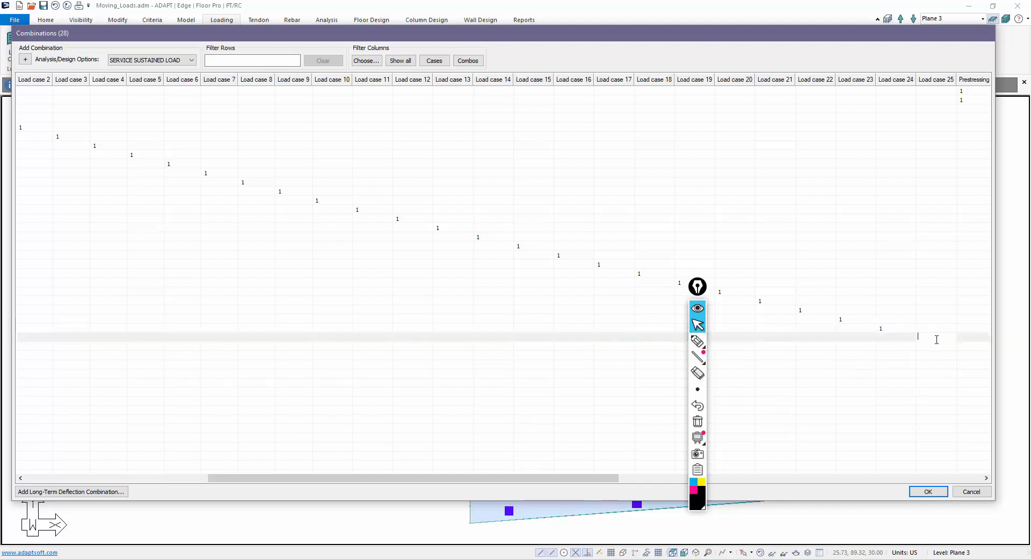
{"action": "left_click_drag", "start_coordinate": [509, 478], "coordinate": [159, 467]}
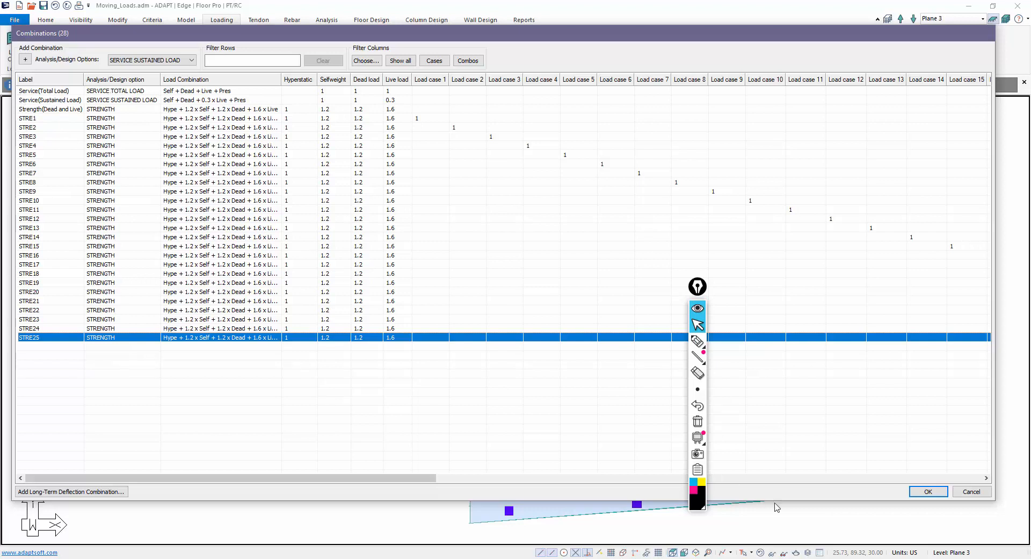
- Accept the 25 STRE strength combinations in the Load Combinations dialog
{"action": "left_click", "coordinate": [921, 492]}
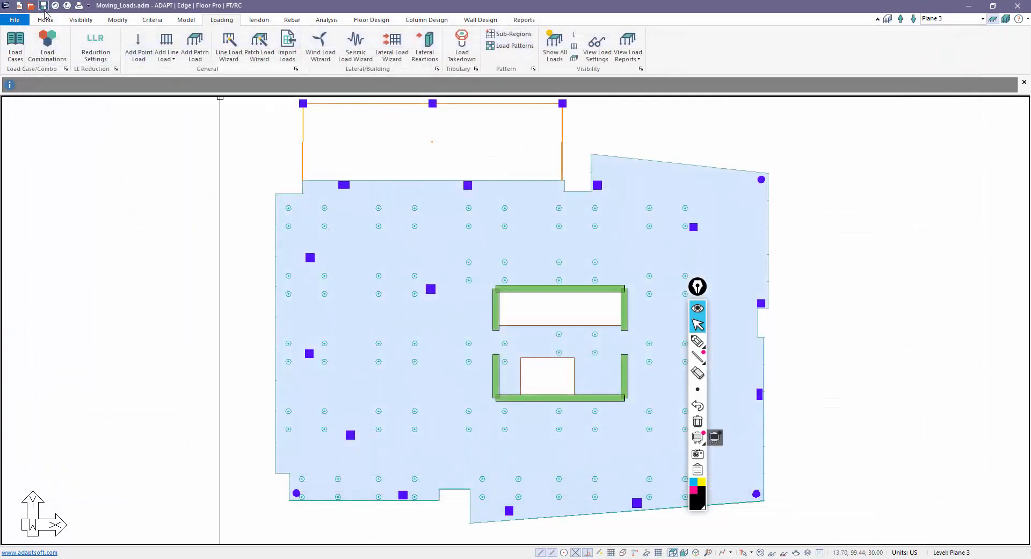
{"action": "left_click", "coordinate": [698, 284]}
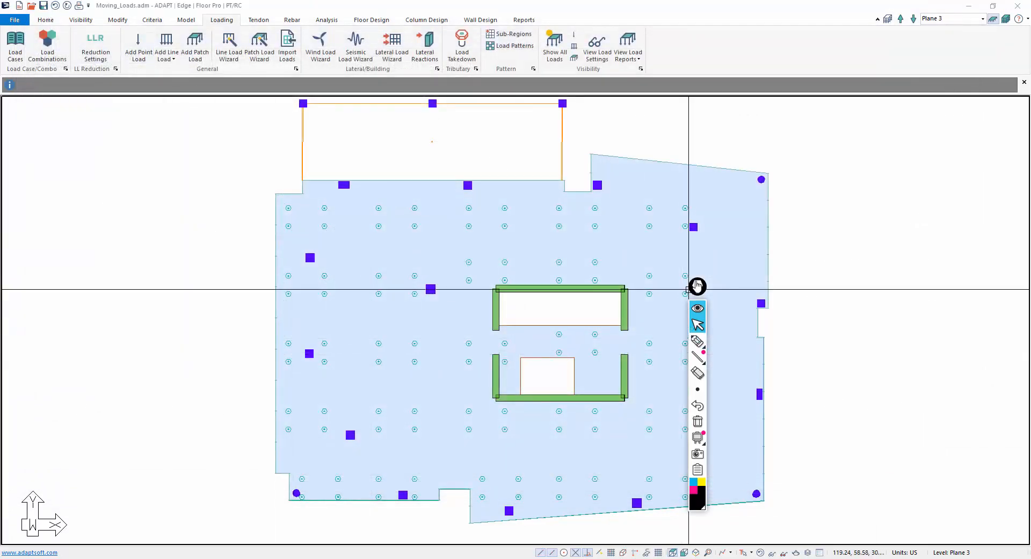
{"action": "left_click_drag", "start_coordinate": [697, 284], "coordinate": [895, 286]}
- Save and mesh the Plane 3 slab via Mesh Generation, then start Execute Analysis
{"action": "left_click", "coordinate": [326, 21]}
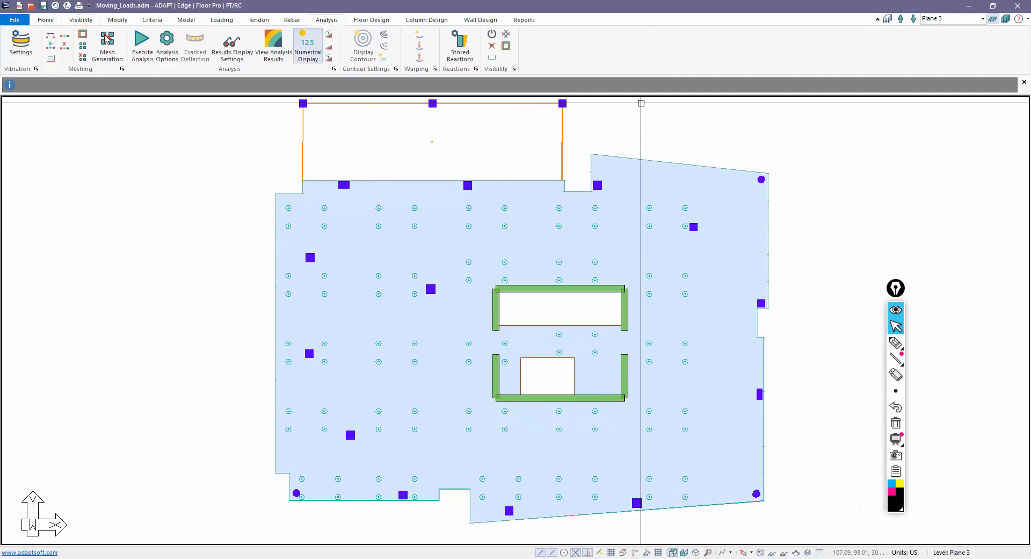
{"action": "left_click", "coordinate": [108, 46]}
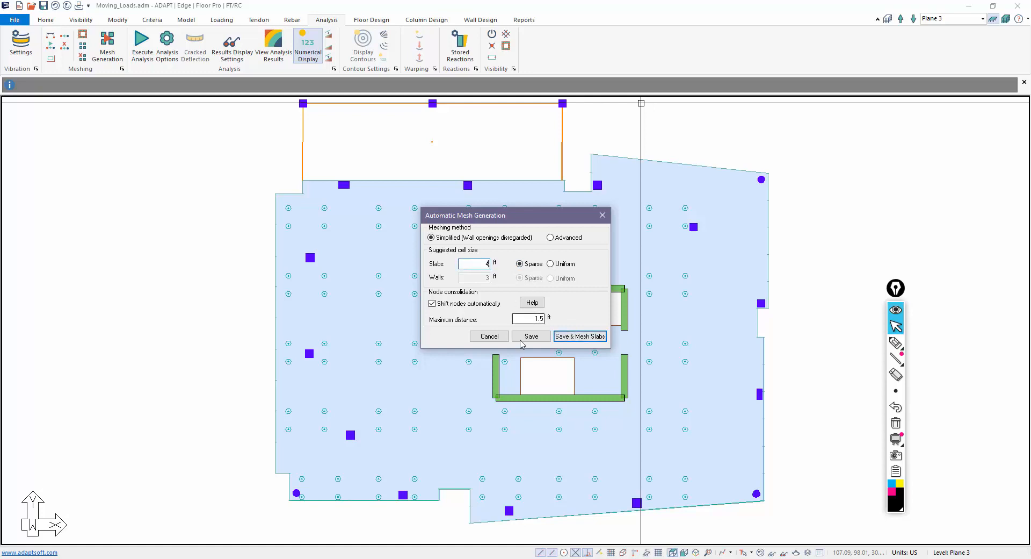
{"action": "left_click", "coordinate": [581, 336]}
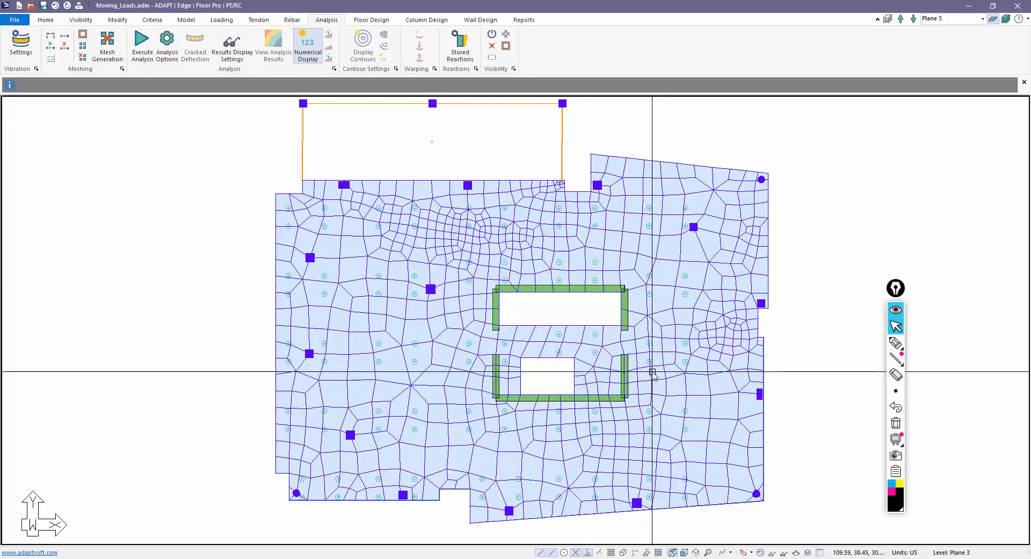
{"action": "scroll", "coordinate": [623, 274], "scroll_direction": "down", "scroll_amount": 1}
{"action": "middle_click_drag", "start_coordinate": [572, 407], "coordinate": [571, 391]}
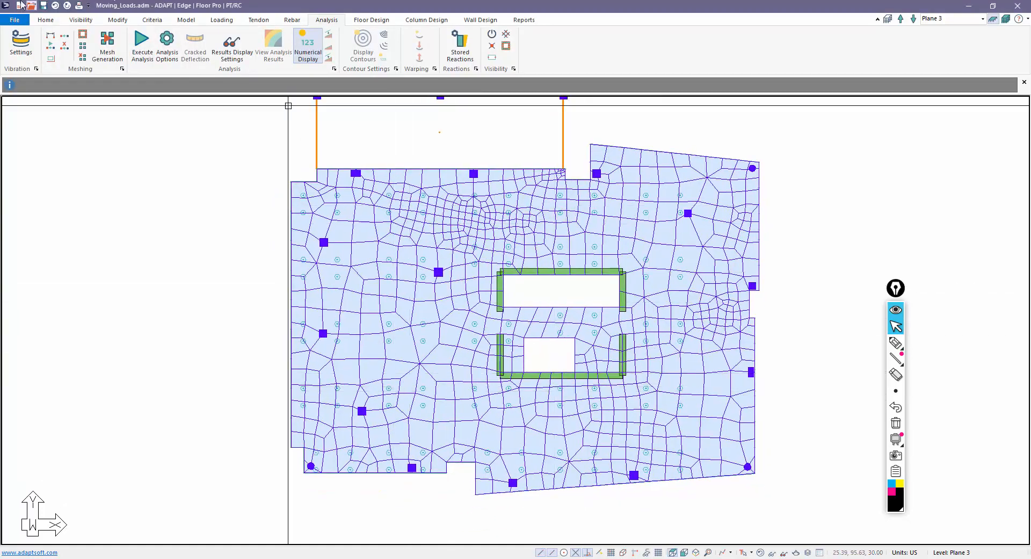
{"action": "left_click", "coordinate": [139, 48]}
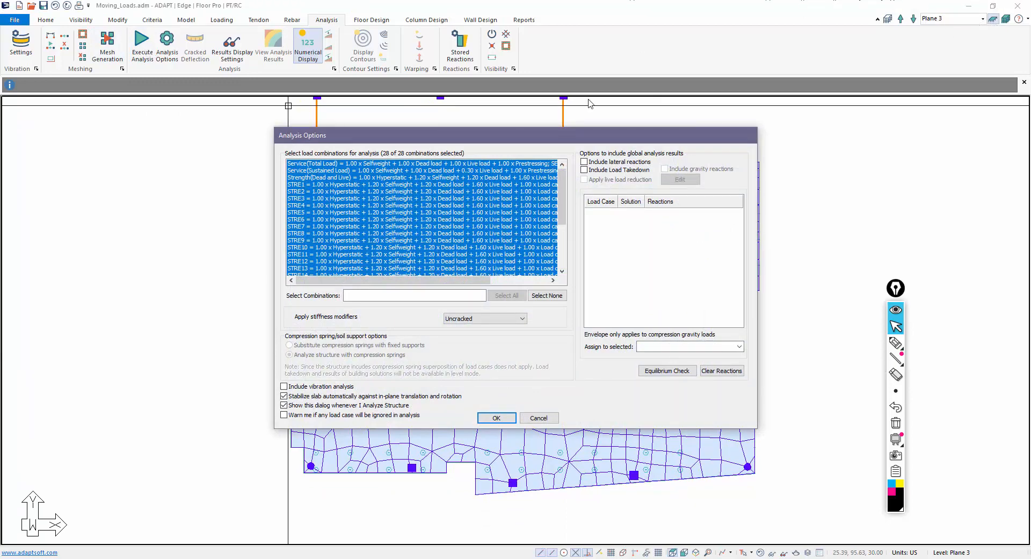
- Select only STRE1–STRE25 (25 of 28 combinations) and run the analysis
{"action": "scroll", "coordinate": [304, 192], "scroll_direction": "down", "scroll_amount": 2}
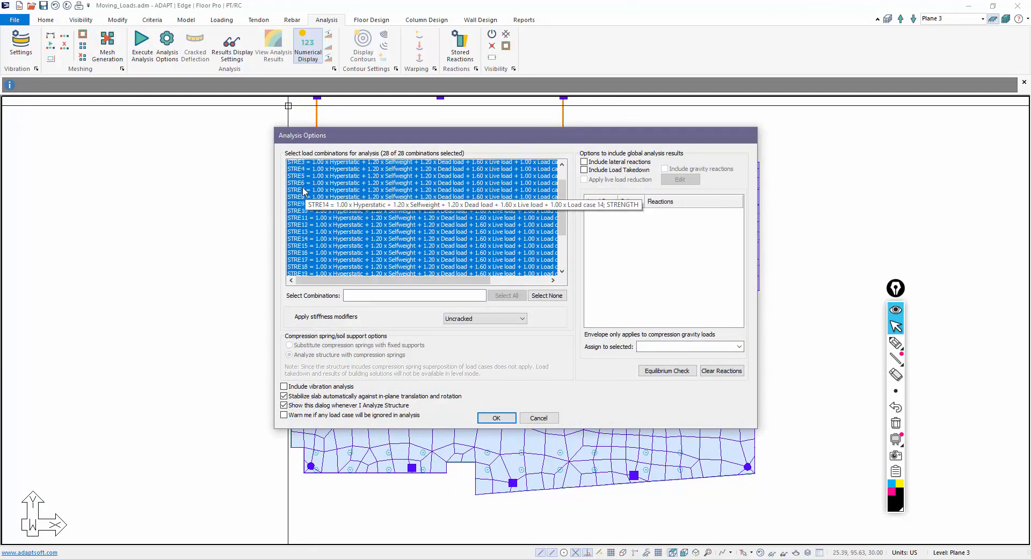
{"action": "scroll", "coordinate": [304, 192], "scroll_direction": "up", "scroll_amount": 2}
{"action": "left_click_drag", "start_coordinate": [304, 184], "coordinate": [325, 293]}
{"action": "scroll", "coordinate": [324, 205], "scroll_direction": "up", "scroll_amount": 4}
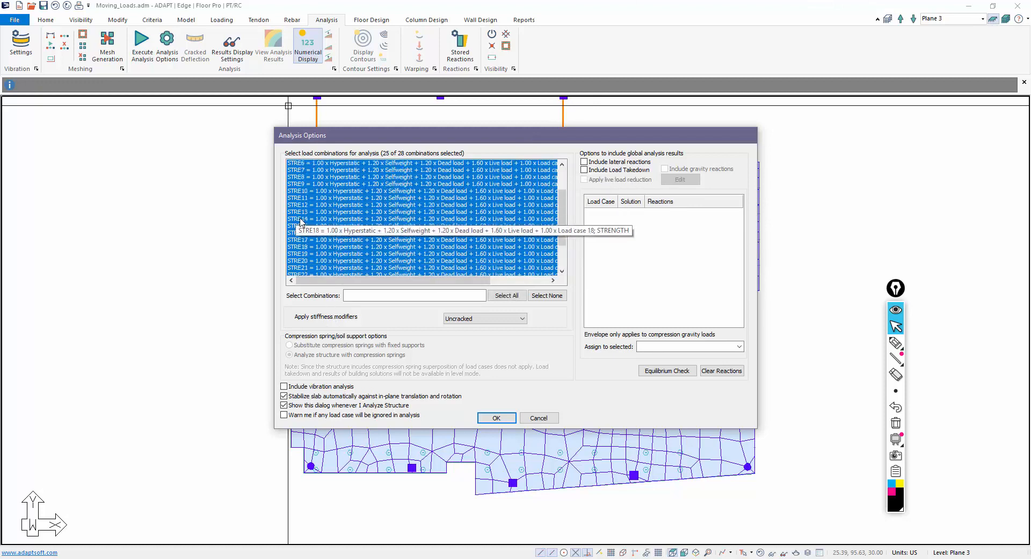
{"action": "scroll", "coordinate": [325, 204], "scroll_direction": "down", "scroll_amount": 4}
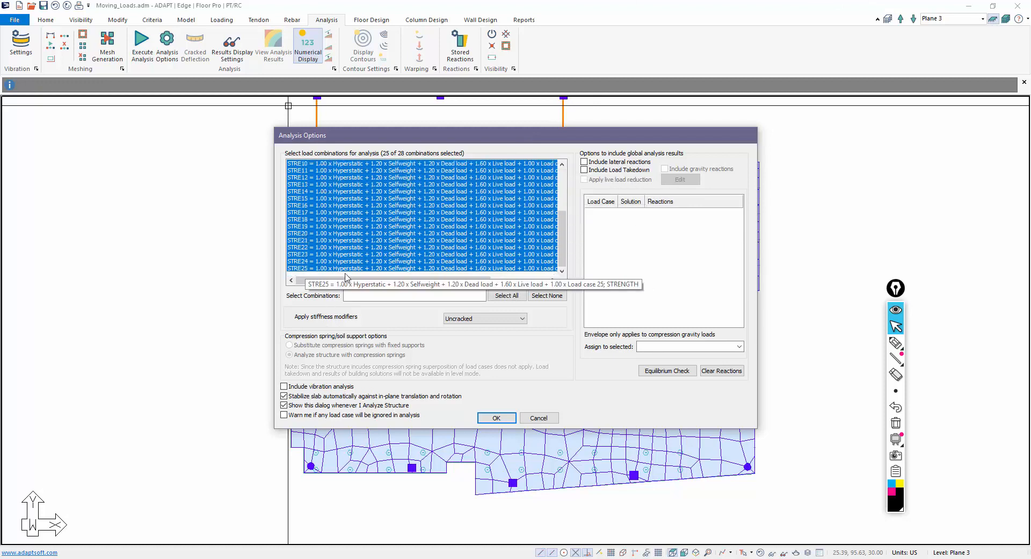
{"action": "left_click", "coordinate": [487, 418]}
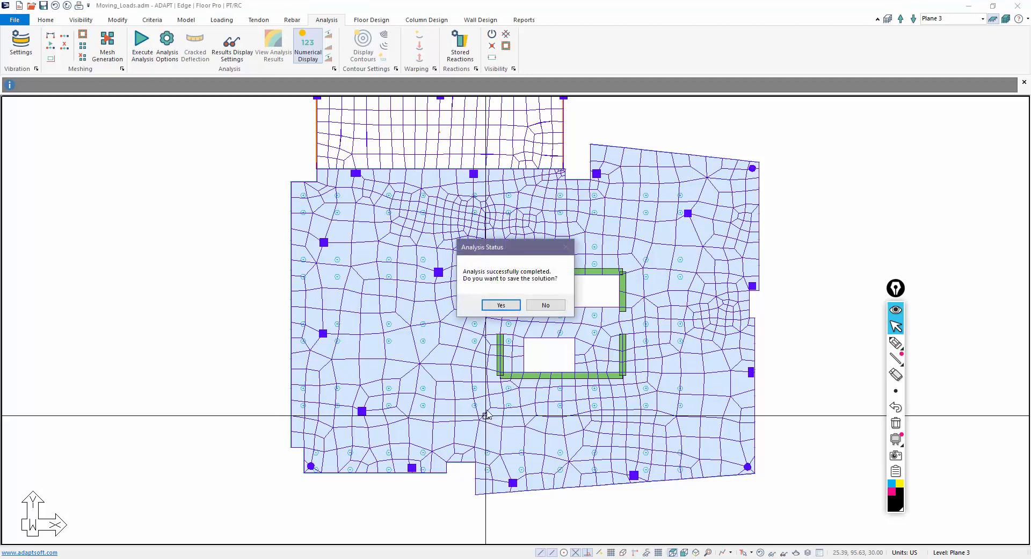
- Save the solution and display Slab > Deformation > Z-Translation contours
{"action": "left_click", "coordinate": [516, 306]}
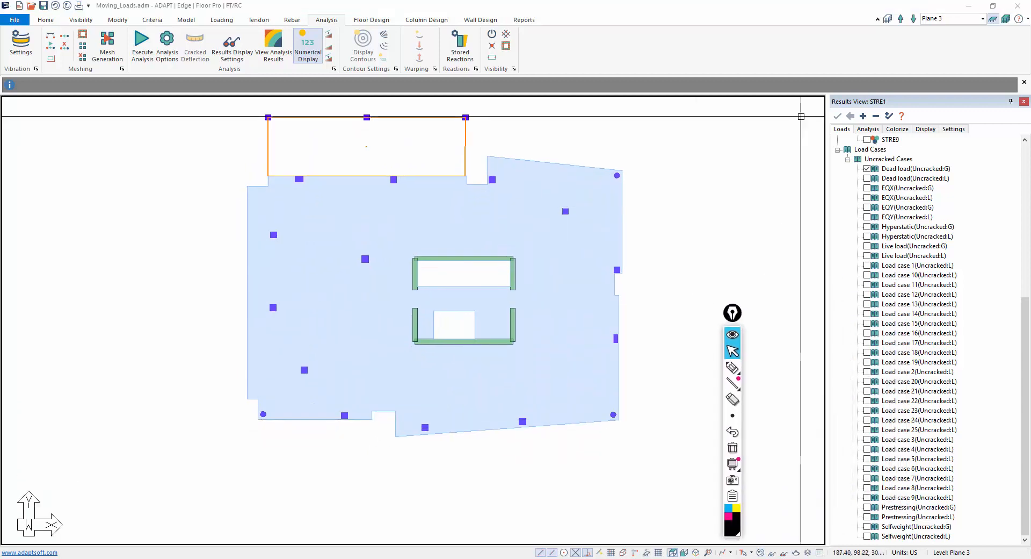
{"action": "scroll", "coordinate": [864, 193], "scroll_direction": "up", "scroll_amount": 9}
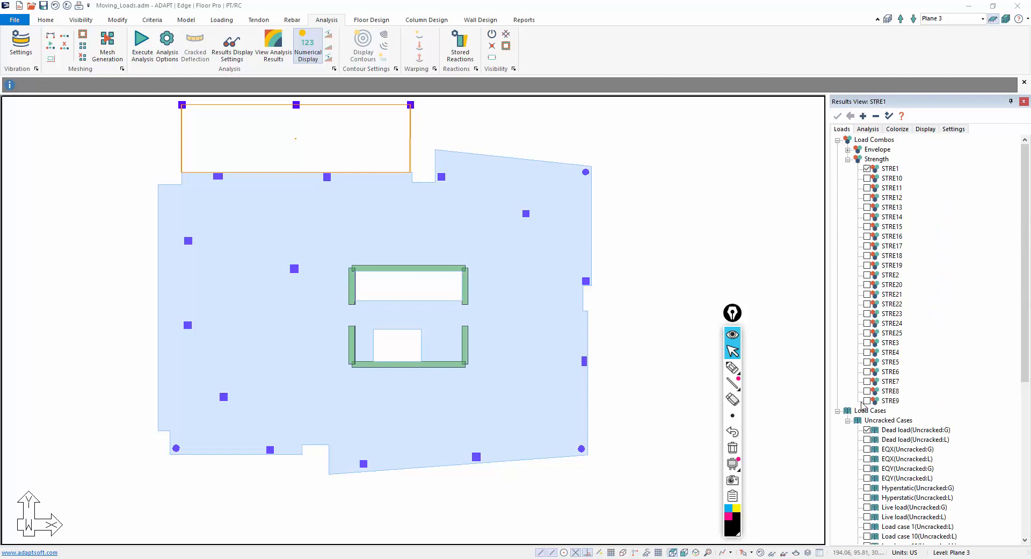
{"action": "left_click", "coordinate": [868, 129]}
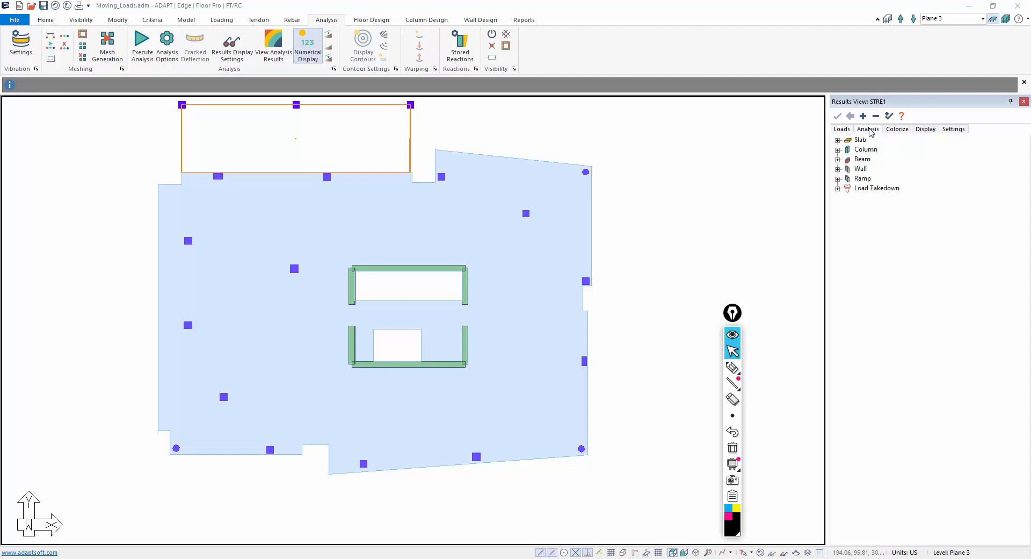
{"action": "left_click", "coordinate": [837, 140]}
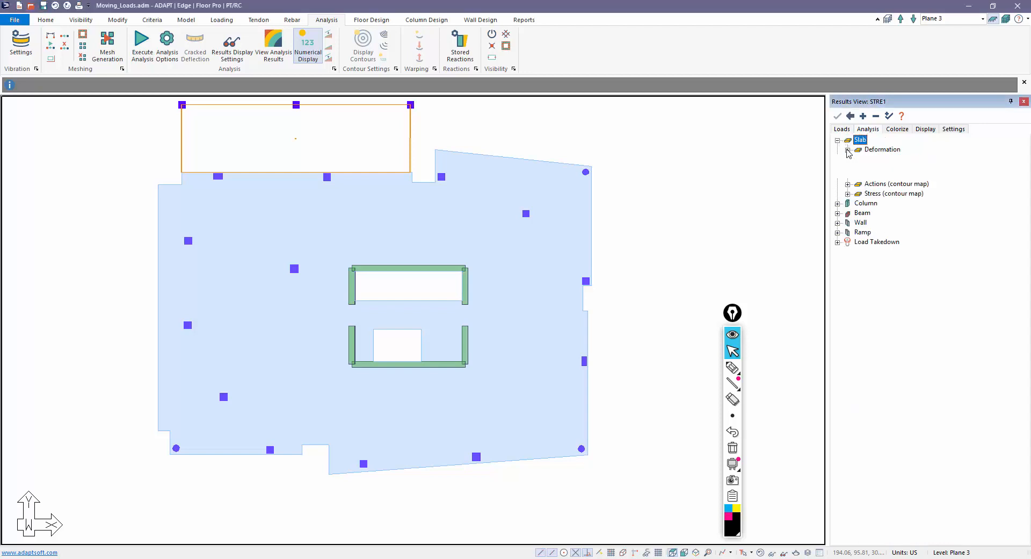
{"action": "left_click", "coordinate": [848, 150]}
{"action": "left_click", "coordinate": [870, 179]}
{"action": "left_click", "coordinate": [868, 179]}
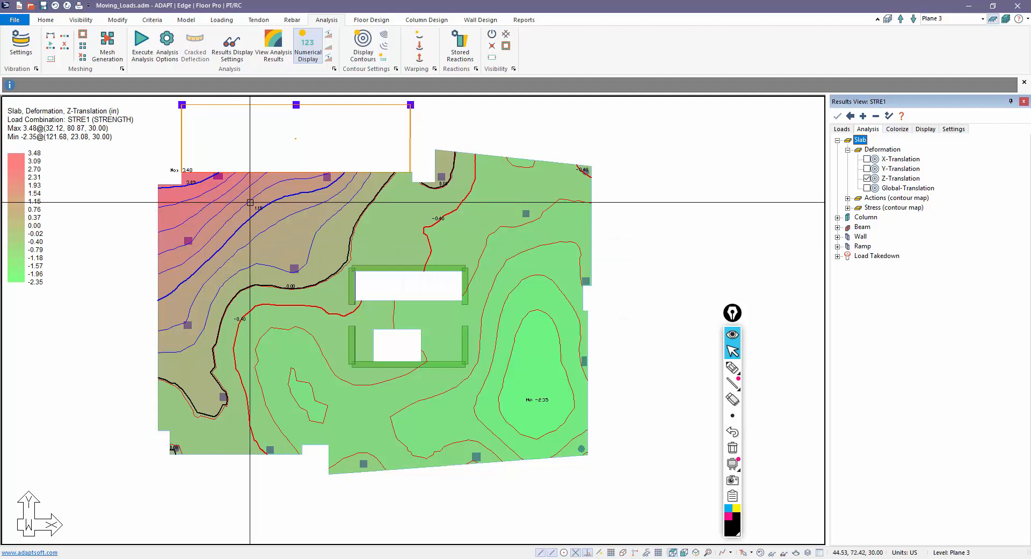
- Show the Z-Translation contours for combinations STRE2 through STRE6 in turn
{"action": "left_click", "coordinate": [842, 129]}
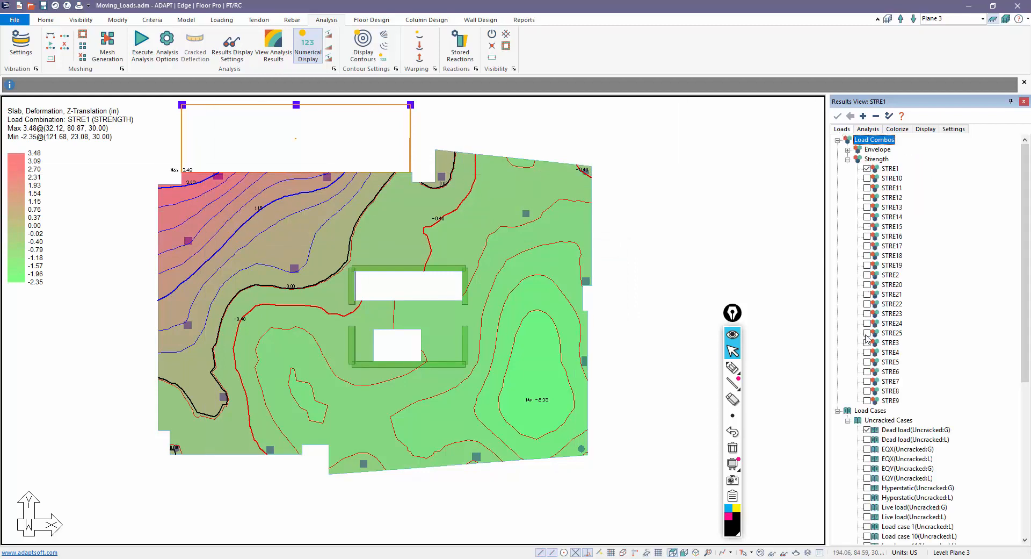
{"action": "left_click", "coordinate": [866, 275]}
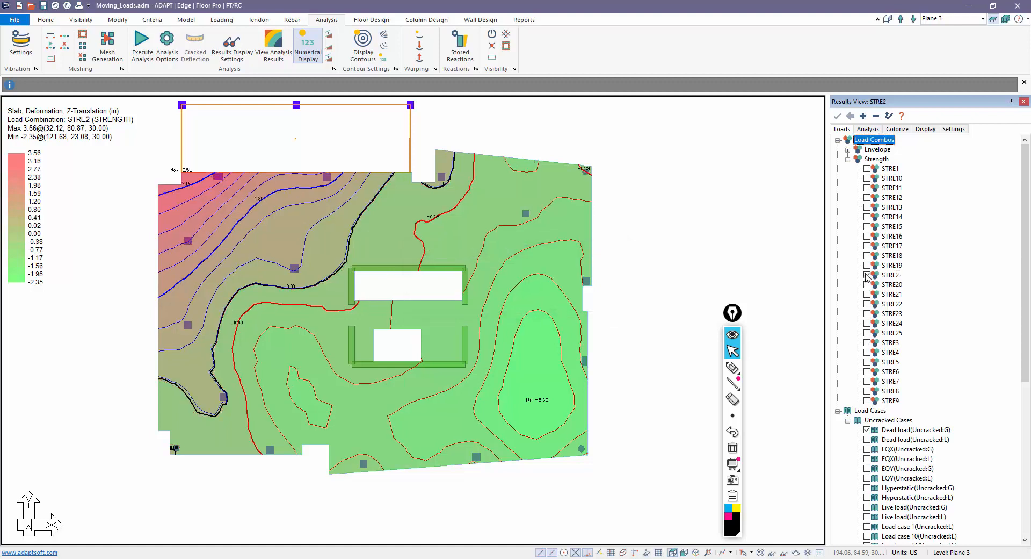
{"action": "left_click", "coordinate": [867, 343]}
{"action": "left_click", "coordinate": [867, 352]}
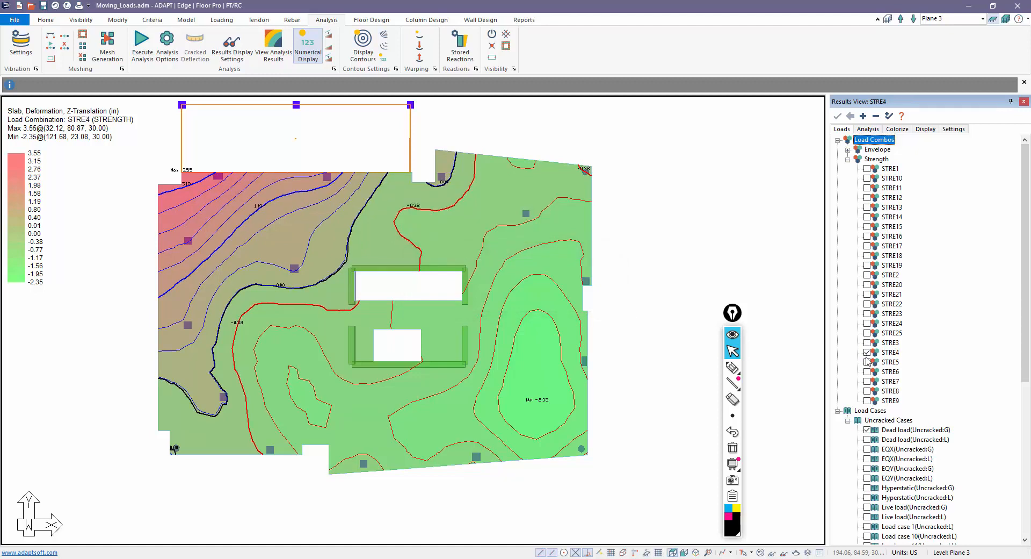
{"action": "left_click", "coordinate": [867, 362]}
{"action": "left_click", "coordinate": [867, 372]}
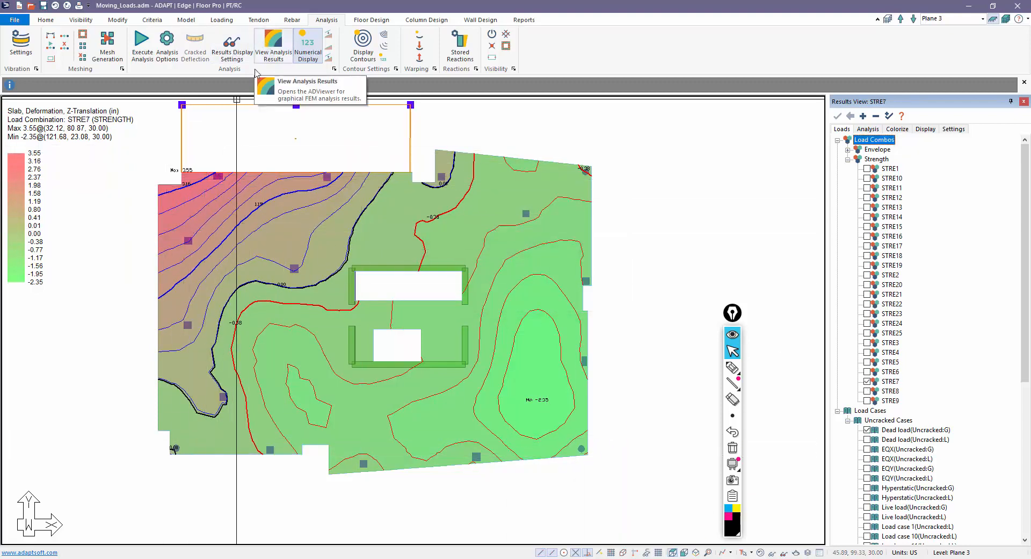
{"action": "left_click", "coordinate": [275, 46]}
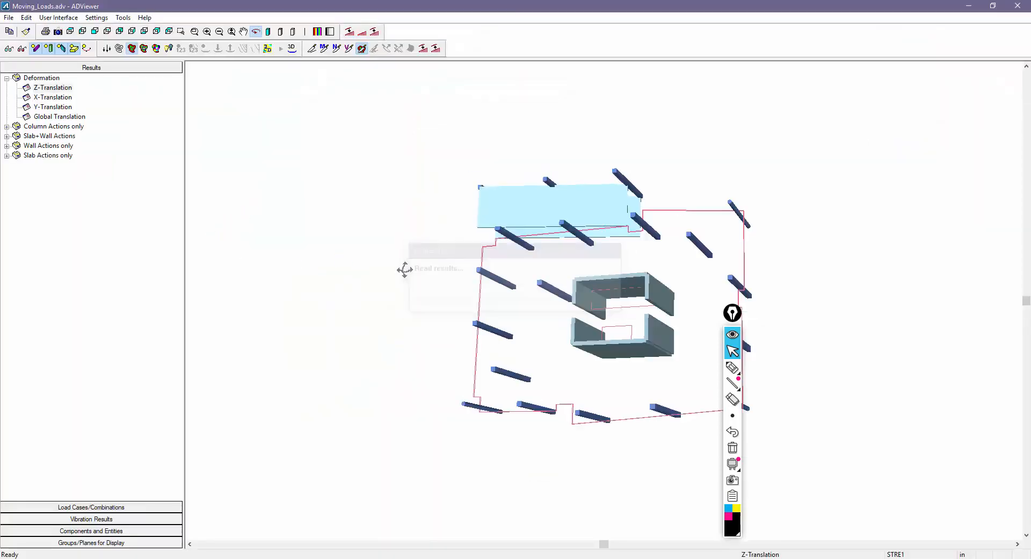
- Orbit the STRE1 deformed shape in 3D in ADViewer, then close the viewer
{"action": "left_click_drag", "start_coordinate": [403, 269], "coordinate": [303, 80]}
{"action": "left_click", "coordinate": [293, 49]}
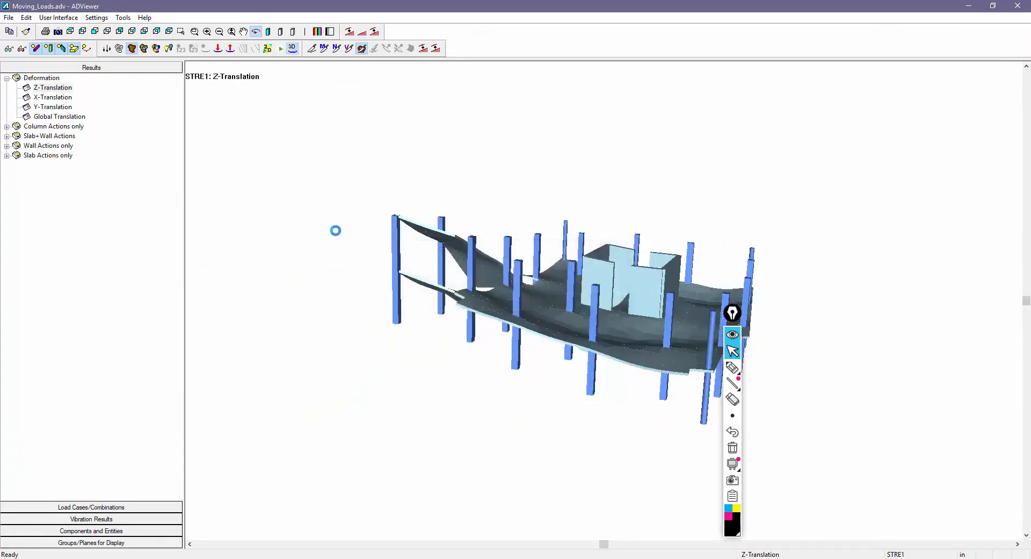
{"action": "mouse_move", "coordinate": [336, 230]}
{"action": "left_mouse_down"}
{"action": "mouse_move", "coordinate": [376, 244]}
{"action": "mouse_move", "coordinate": [349, 239]}
{"action": "left_mouse_up"}
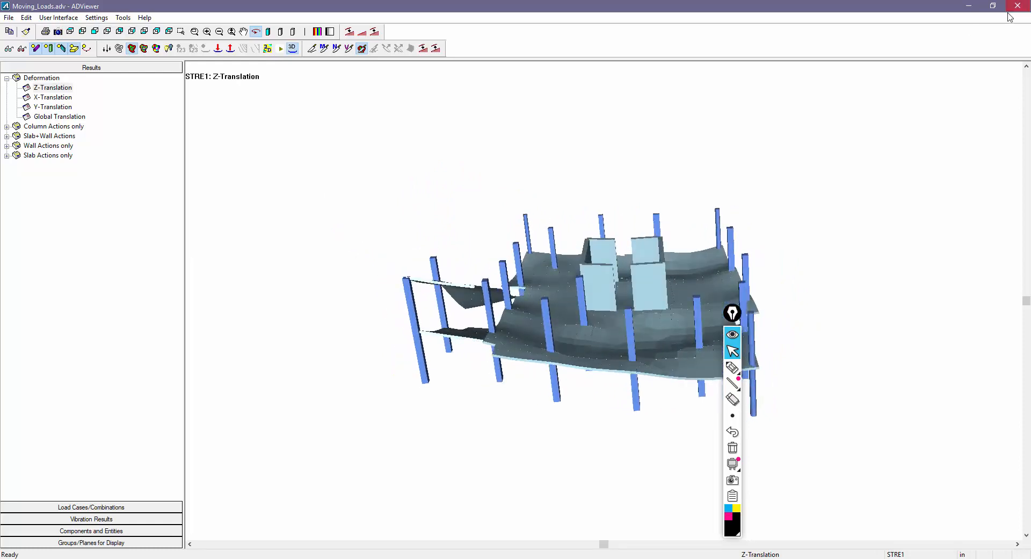
{"action": "left_click_drag", "start_coordinate": [475, 361], "coordinate": [621, 340]}
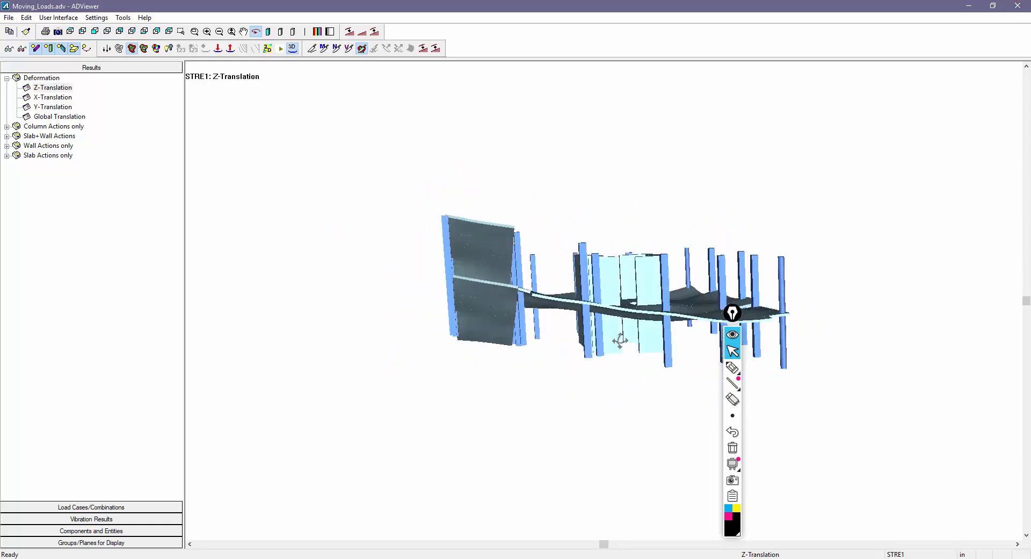
{"action": "left_click", "coordinate": [1008, 7]}
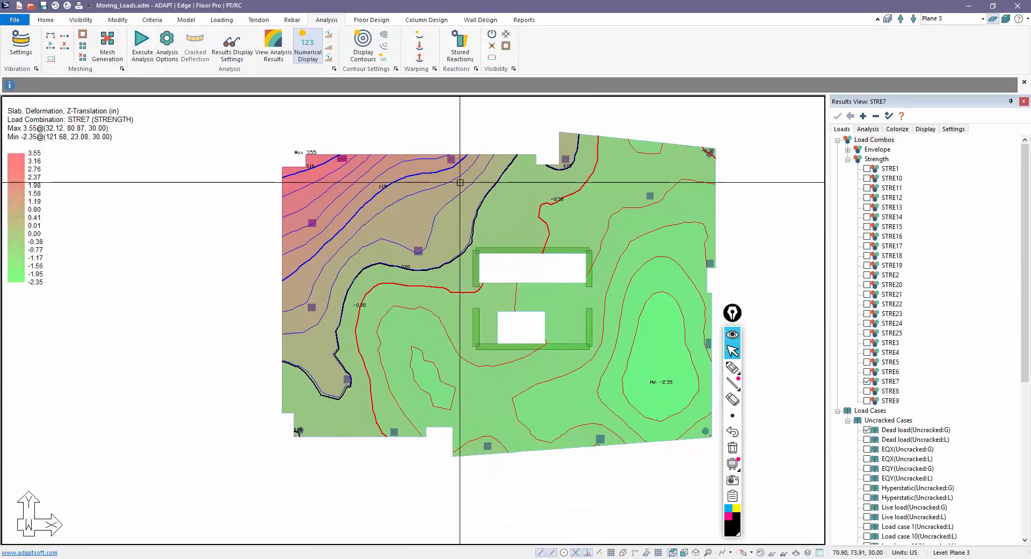
- Retry Save & Mesh Slabs, which stops on a structural error report
{"action": "left_click", "coordinate": [107, 49]}
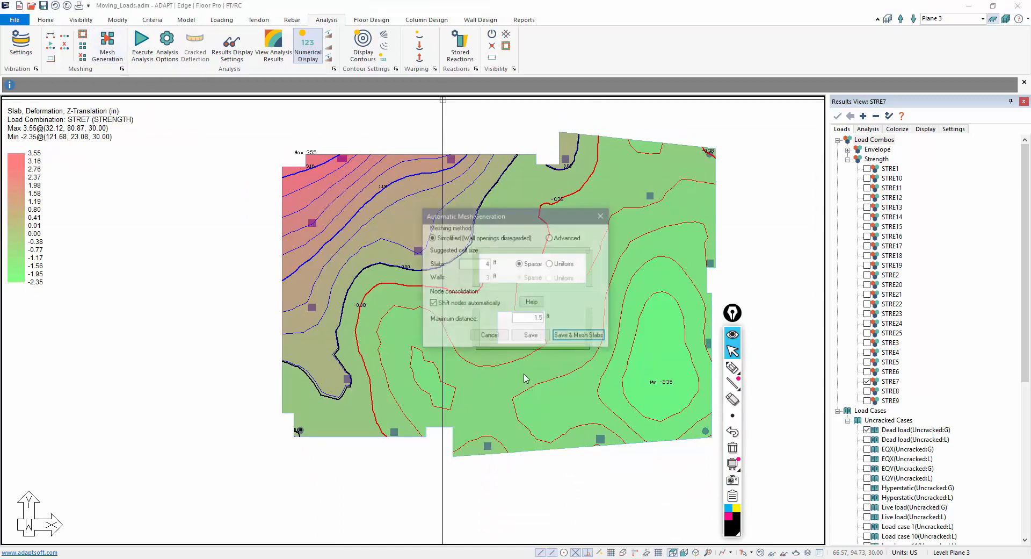
{"action": "left_click", "coordinate": [565, 337]}
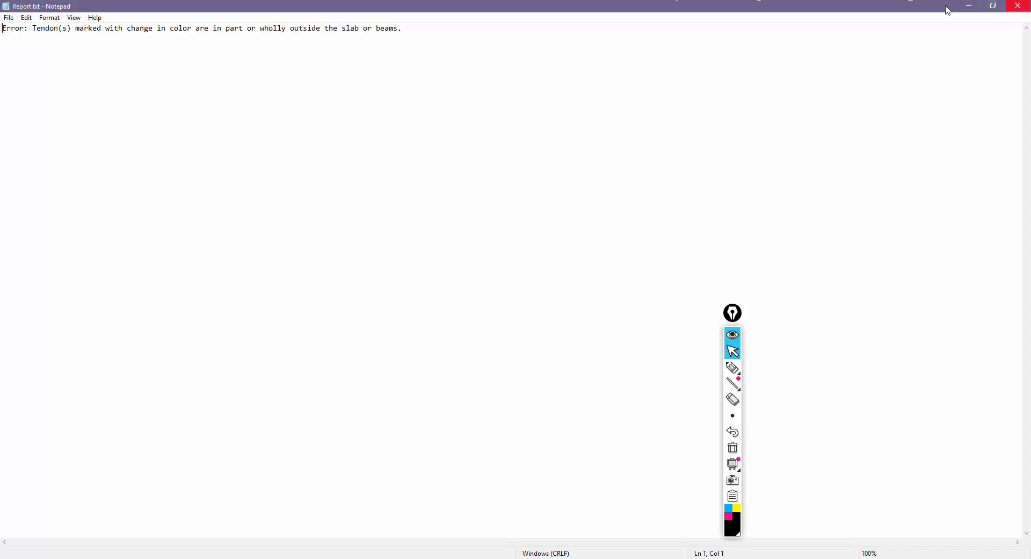
{"action": "left_click", "coordinate": [1015, 7]}
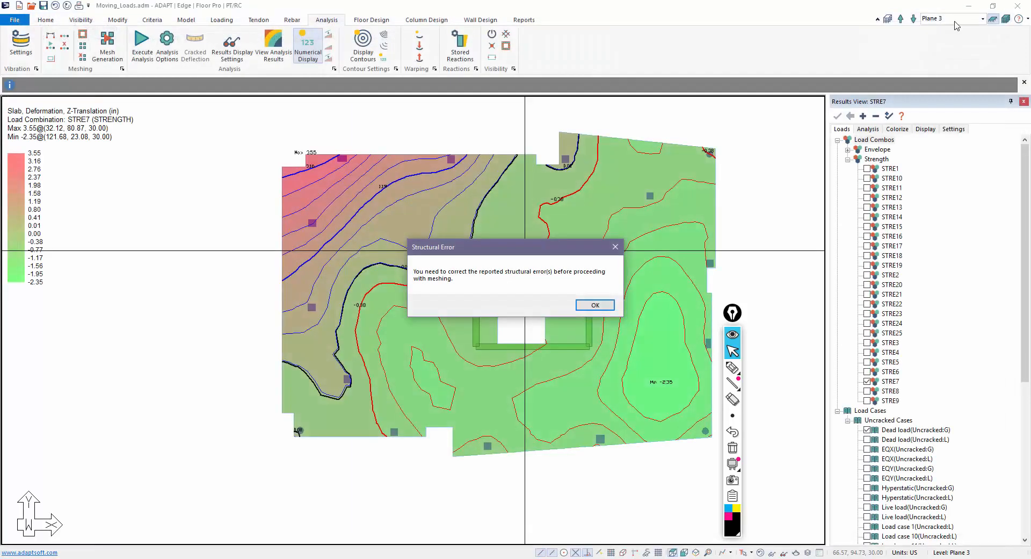
- Dismiss the structural error and hide the Z-Translation contours
{"action": "left_click", "coordinate": [587, 310]}
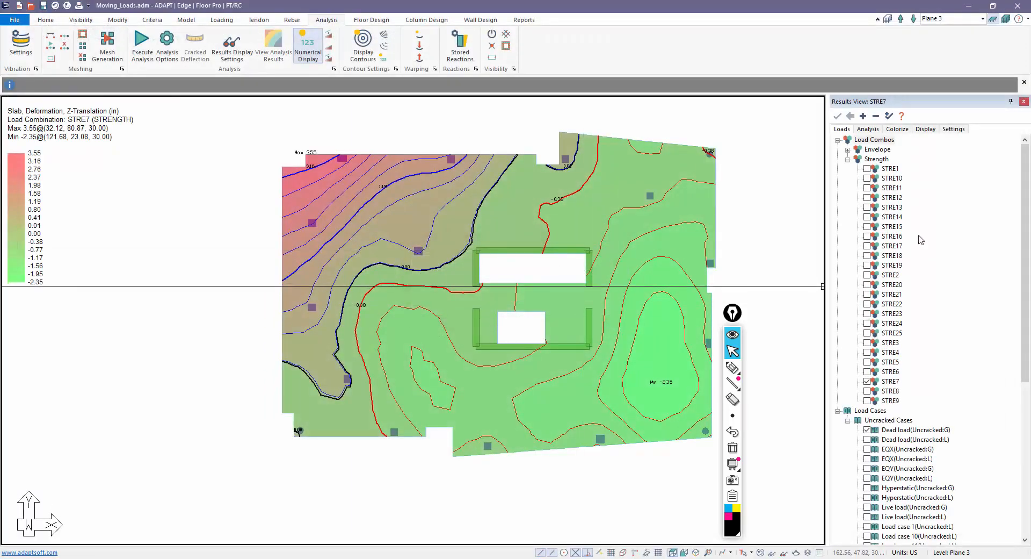
{"action": "left_click", "coordinate": [862, 130]}
{"action": "left_click", "coordinate": [866, 178]}
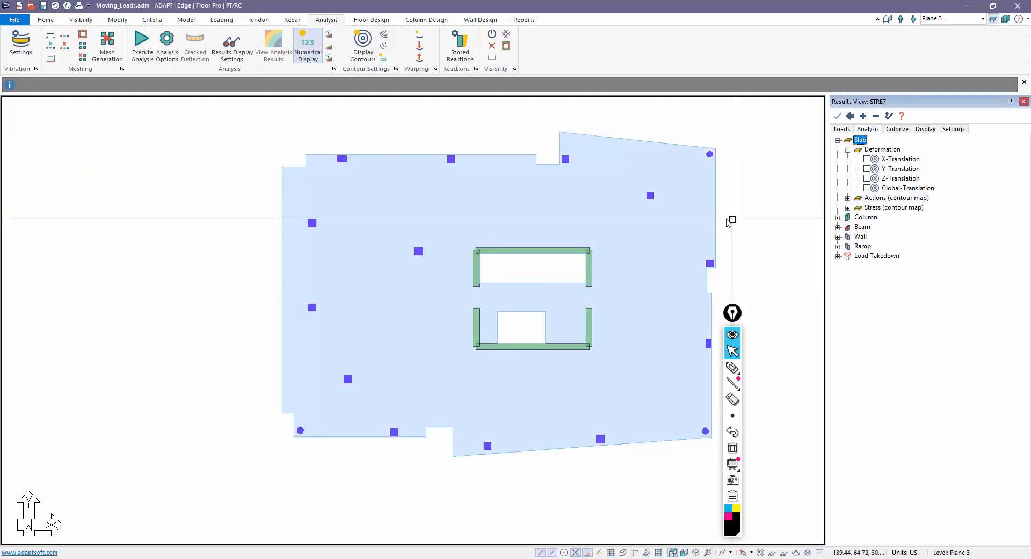
- Show tendons and move the lower-right tendon end just inside the slab edge
{"action": "left_click", "coordinate": [255, 21]}
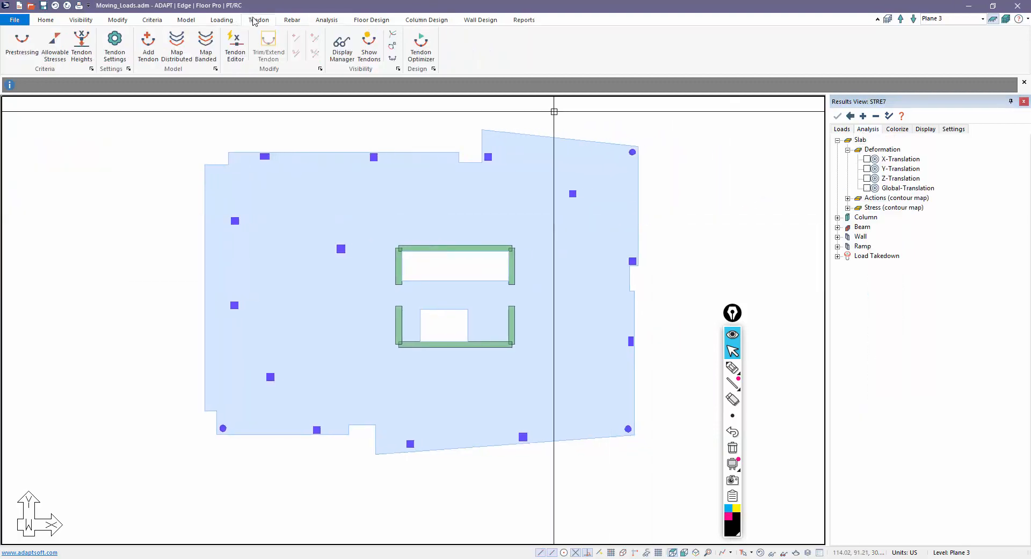
{"action": "left_click", "coordinate": [369, 46]}
{"action": "scroll", "coordinate": [385, 372], "scroll_direction": "up", "scroll_amount": 2}
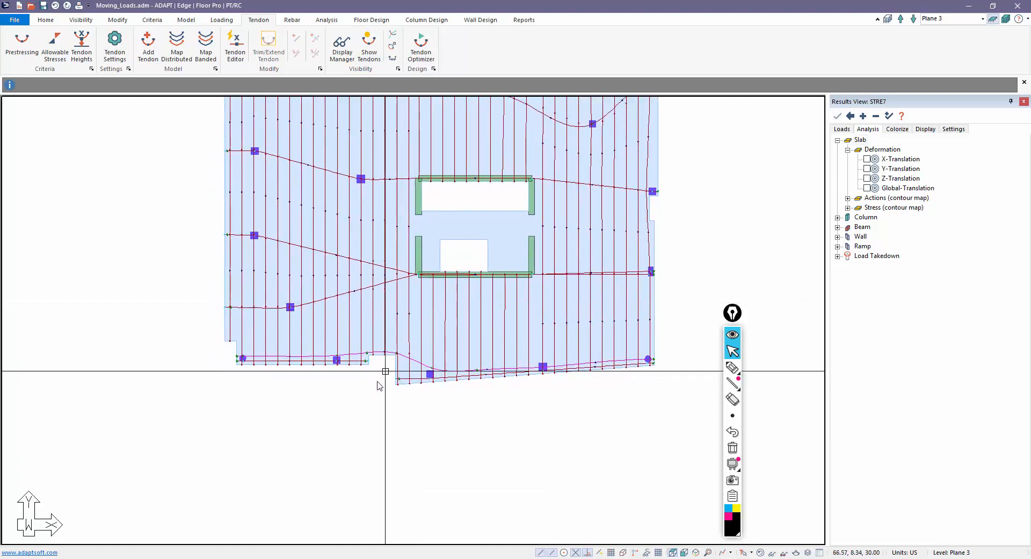
{"action": "scroll", "coordinate": [370, 404], "scroll_direction": "up", "scroll_amount": 3}
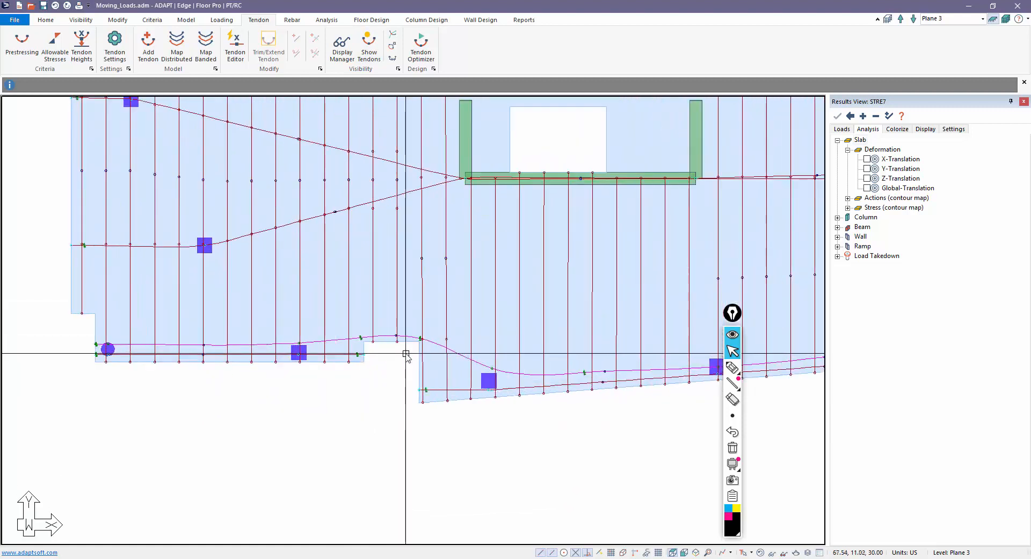
{"action": "scroll", "coordinate": [424, 403], "scroll_direction": "down", "scroll_amount": 4}
{"action": "scroll", "coordinate": [559, 365], "scroll_direction": "up", "scroll_amount": 4}
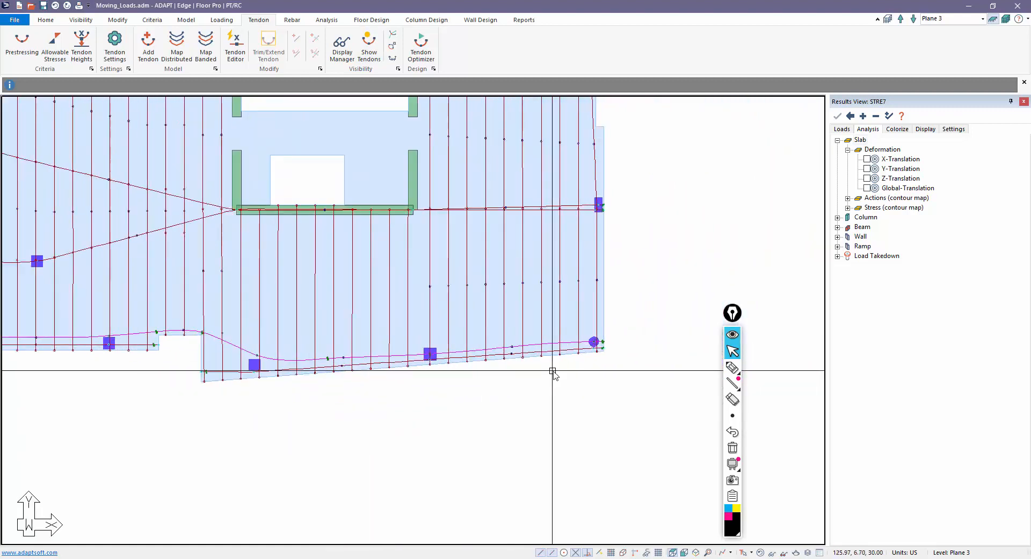
{"action": "scroll", "coordinate": [612, 334], "scroll_direction": "up", "scroll_amount": 3}
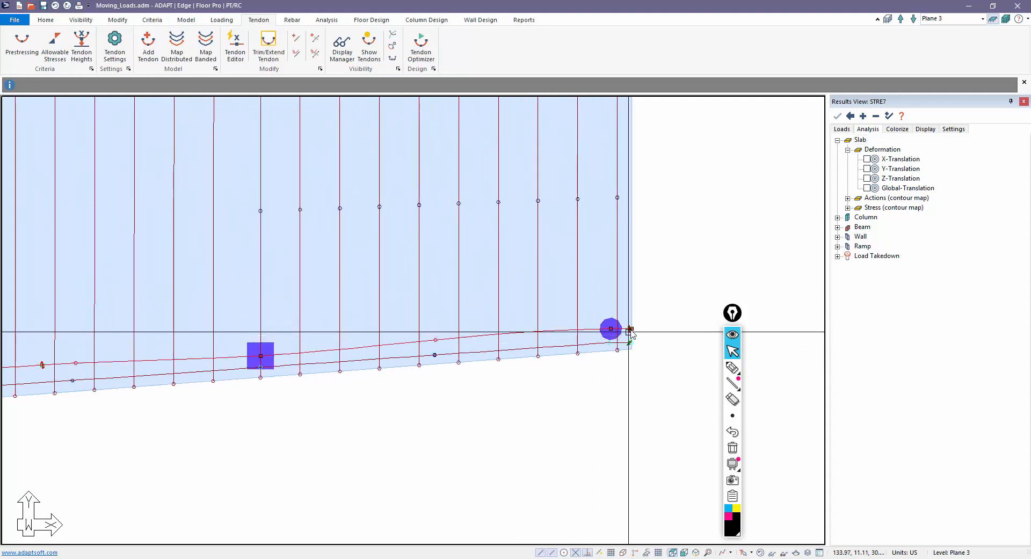
{"action": "scroll", "coordinate": [633, 334], "scroll_direction": "up", "scroll_amount": 5}
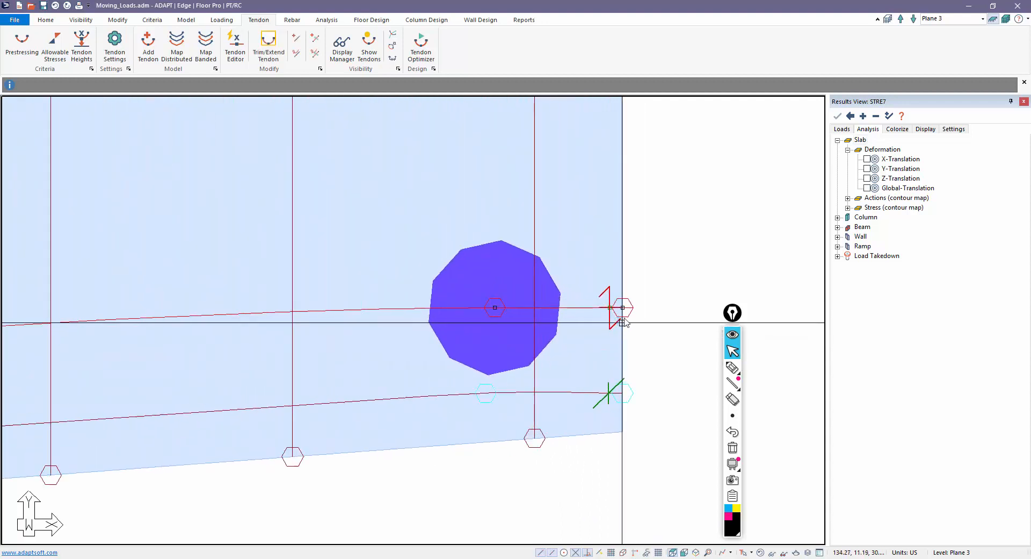
{"action": "left_click", "coordinate": [623, 308]}
{"action": "left_click", "coordinate": [616, 301]}
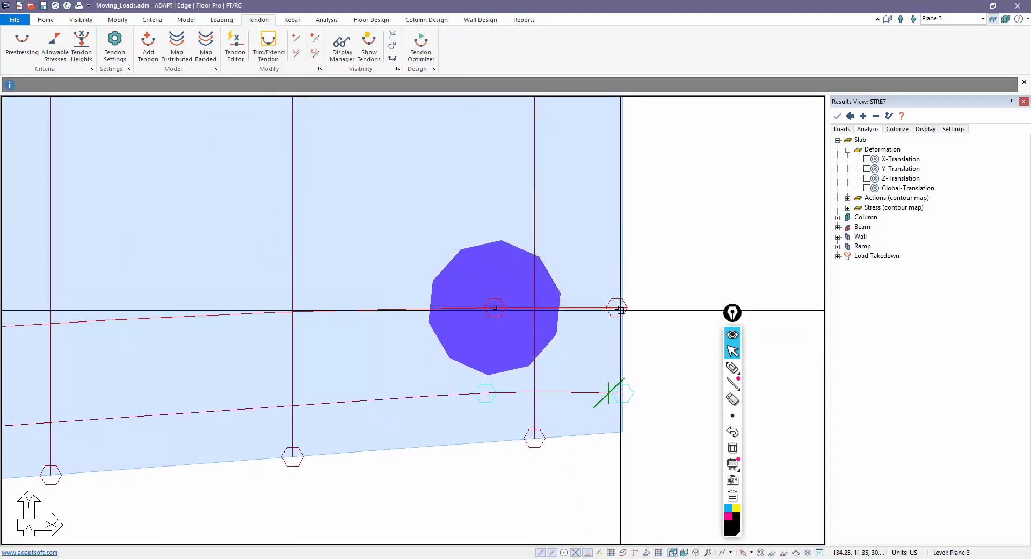
{"action": "scroll", "coordinate": [664, 327], "scroll_direction": "down", "scroll_amount": 6}
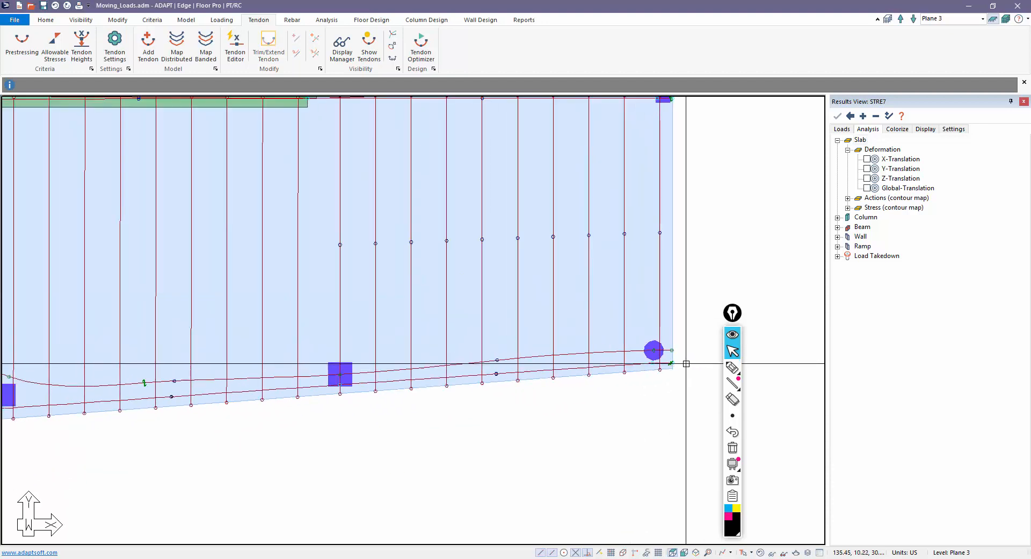
{"action": "middle_click_drag", "start_coordinate": [236, 460], "coordinate": [532, 467]}
{"action": "scroll", "coordinate": [363, 479], "scroll_direction": "down", "scroll_amount": 3}
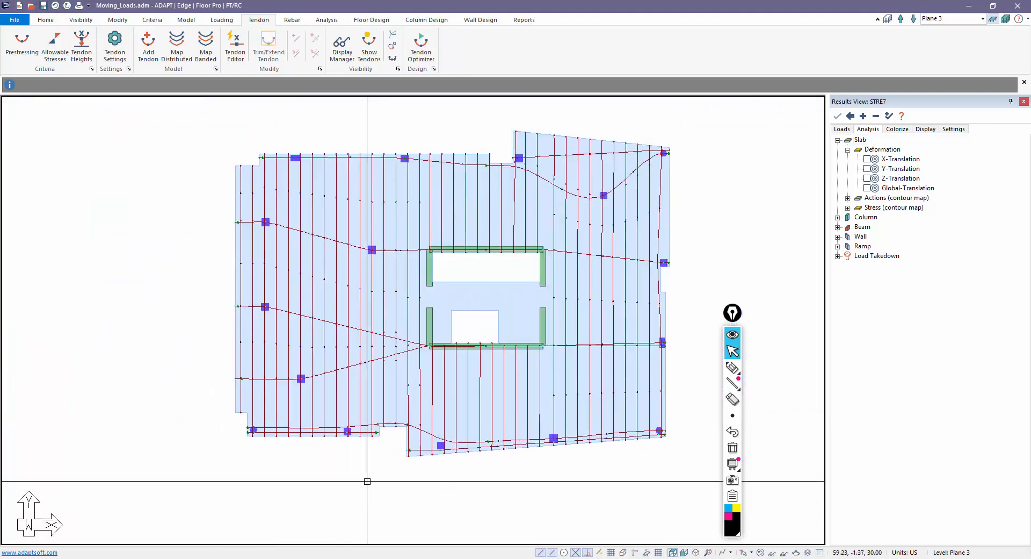
- Hide the tendons and save and mesh the Plane 3 slab
{"action": "left_click", "coordinate": [369, 44]}
{"action": "left_click", "coordinate": [326, 19]}
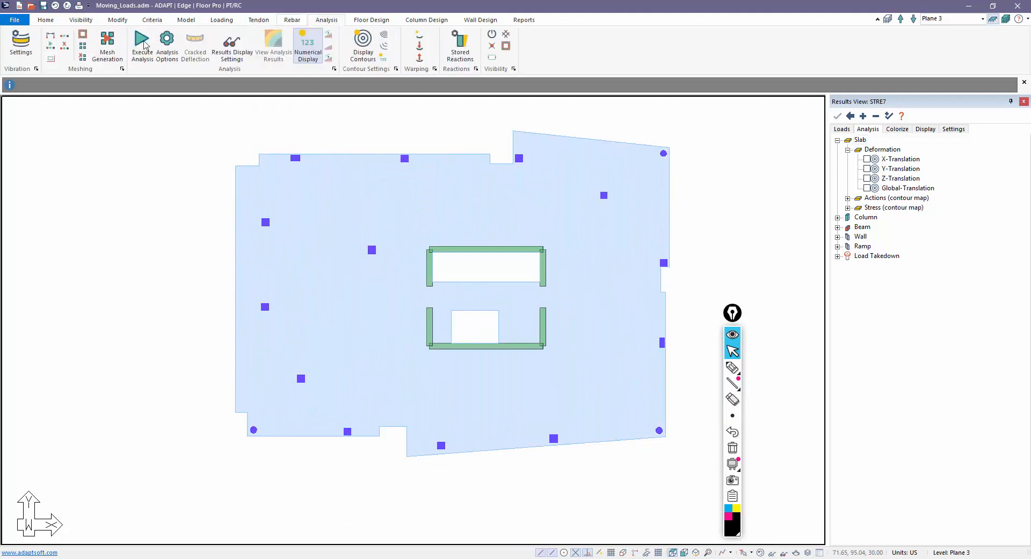
{"action": "left_click", "coordinate": [105, 47]}
{"action": "left_click", "coordinate": [561, 337]}
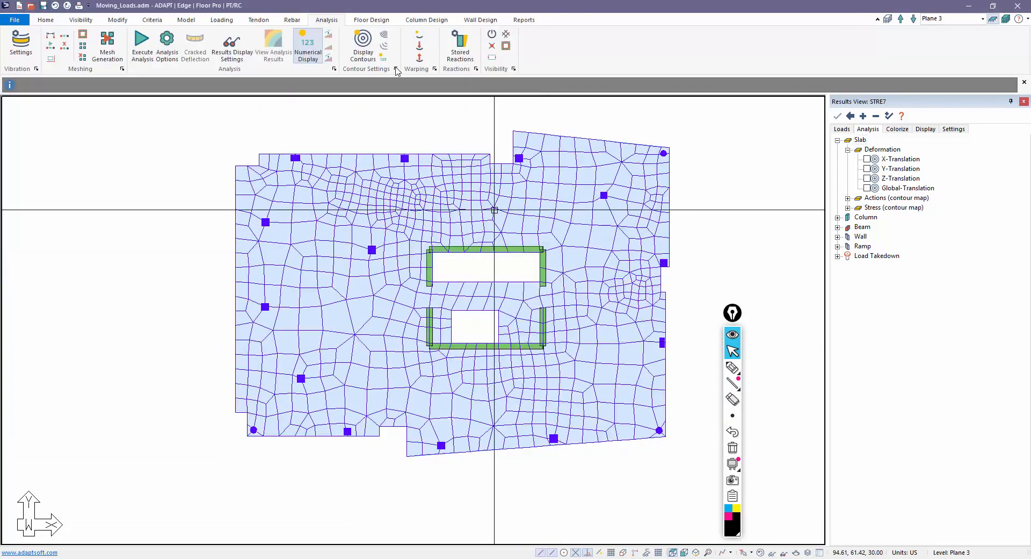
- Run the analysis for the 25 STRE combinations and save the solution
{"action": "left_click", "coordinate": [141, 45]}
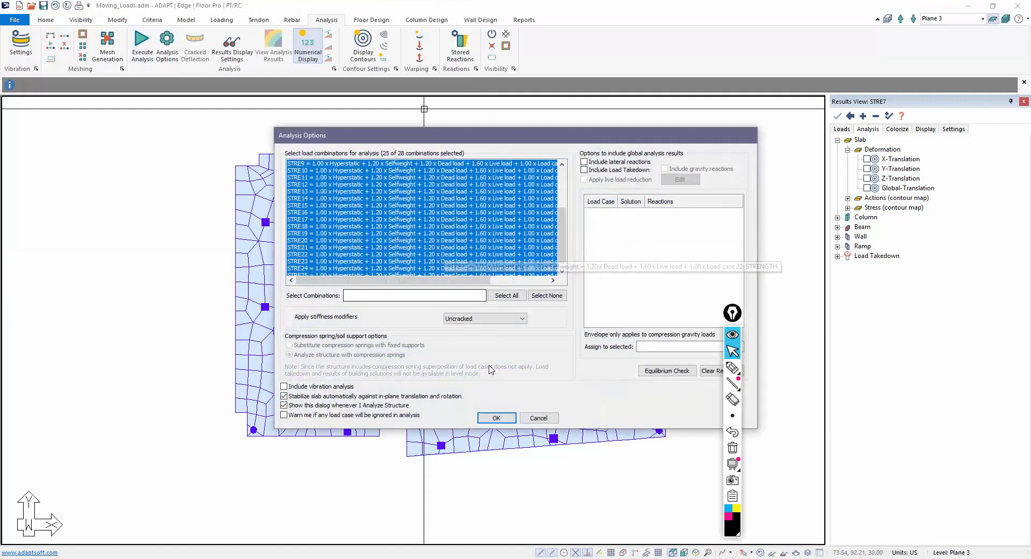
{"action": "left_click", "coordinate": [493, 418]}
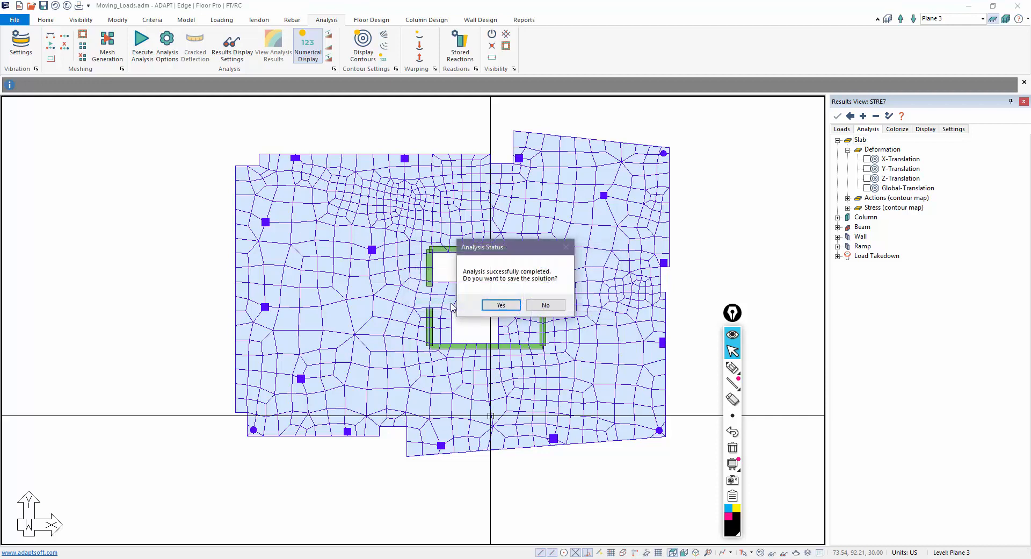
{"action": "left_click", "coordinate": [501, 305]}
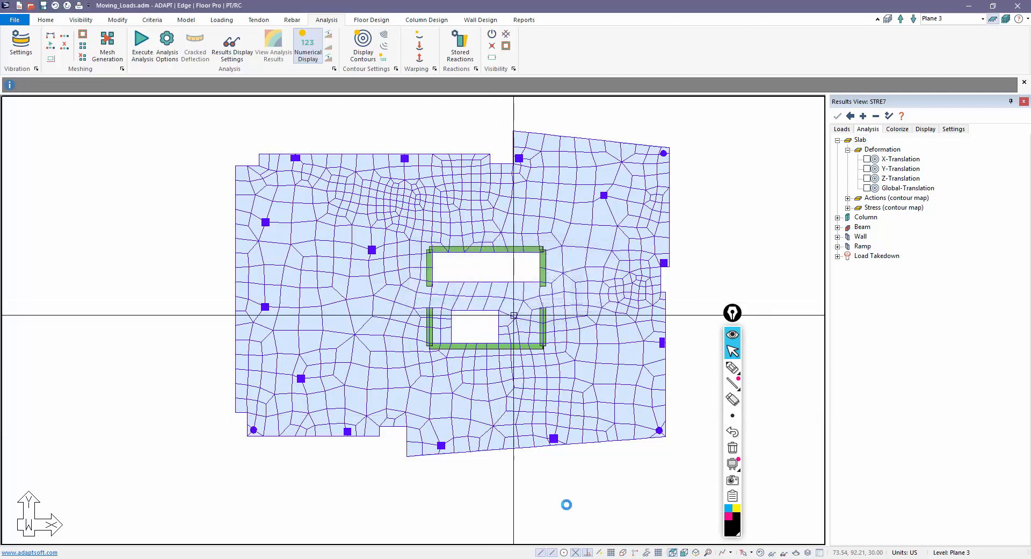
- Hide the mesh, show STRE7 Z-Translation contours (1.93 to -4.40 in), and overlay tendons
{"action": "left_click", "coordinate": [760, 552]}
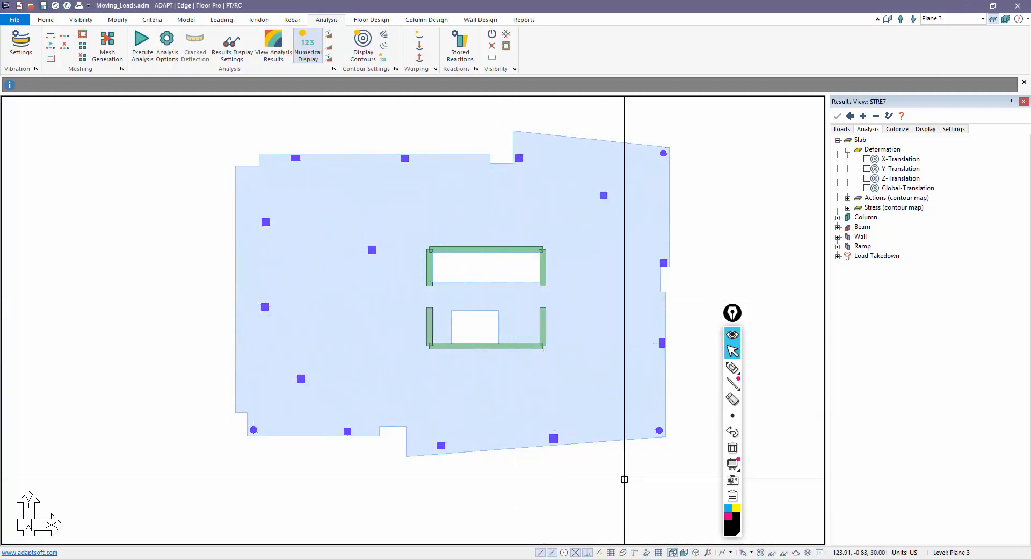
{"action": "left_click", "coordinate": [841, 130]}
{"action": "left_click", "coordinate": [868, 130]}
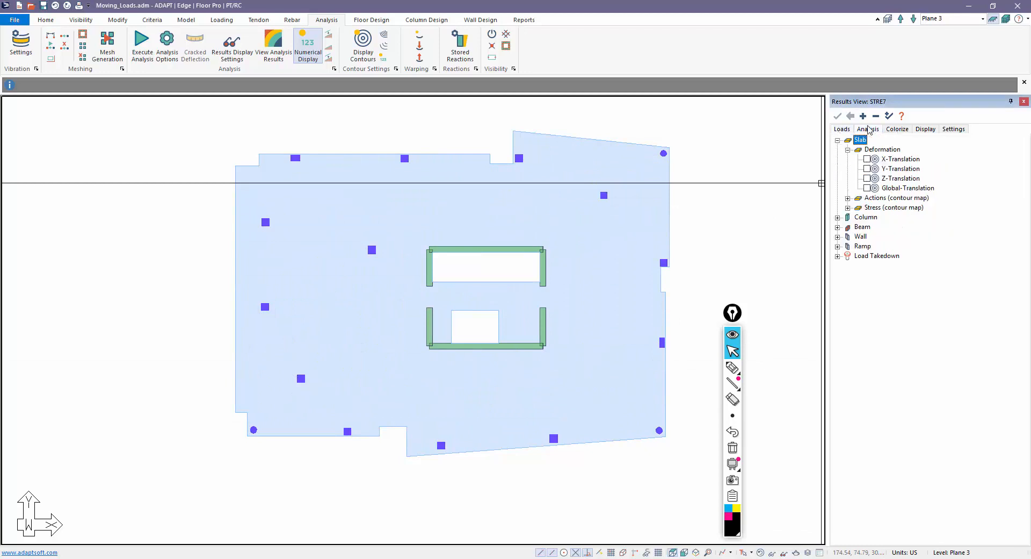
{"action": "left_click", "coordinate": [867, 178]}
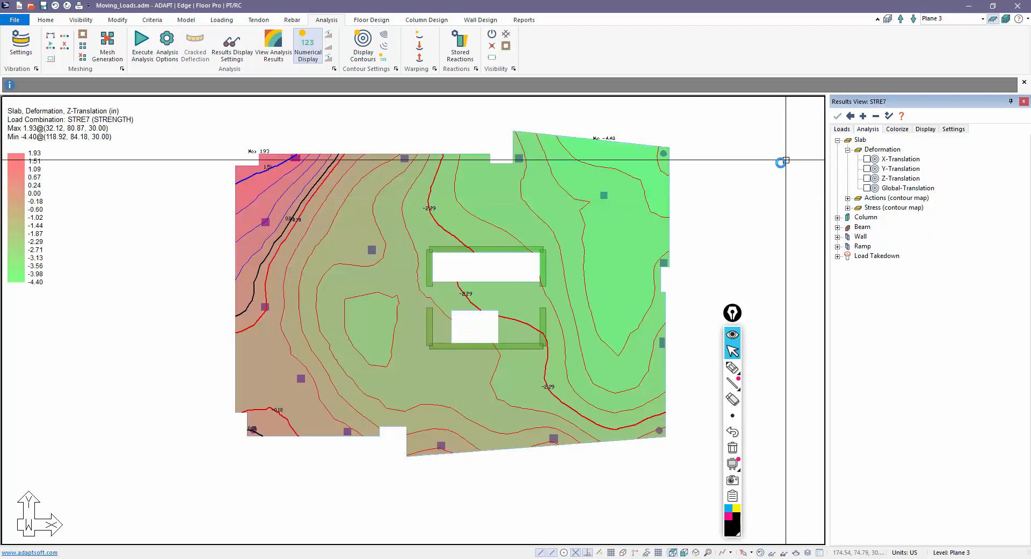
{"action": "middle_click_drag", "start_coordinate": [261, 236], "coordinate": [269, 253]}
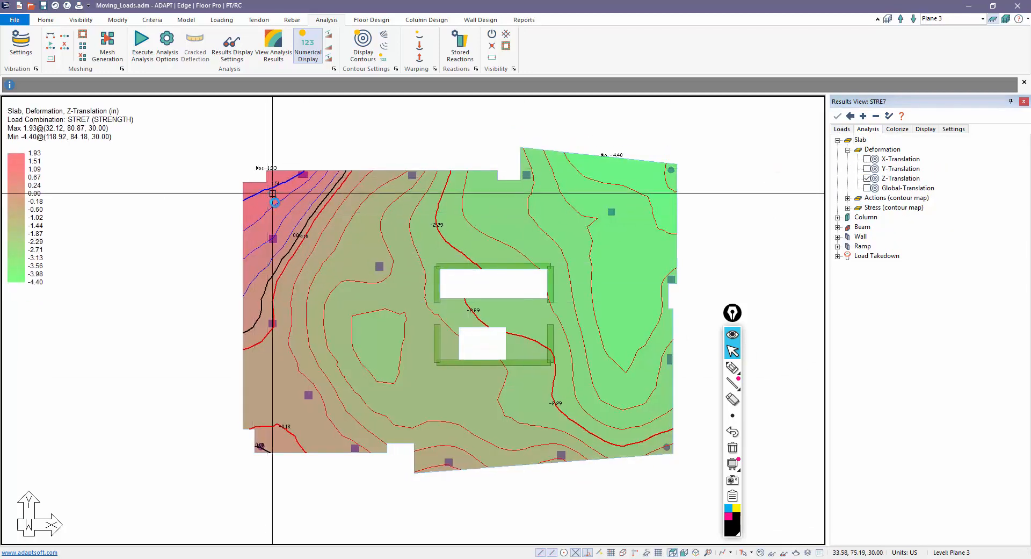
{"action": "scroll", "coordinate": [273, 199], "scroll_direction": "up", "scroll_amount": 4}
{"action": "scroll", "coordinate": [344, 190], "scroll_direction": "down", "scroll_amount": 1}
{"action": "scroll", "coordinate": [365, 255], "scroll_direction": "down", "scroll_amount": 1}
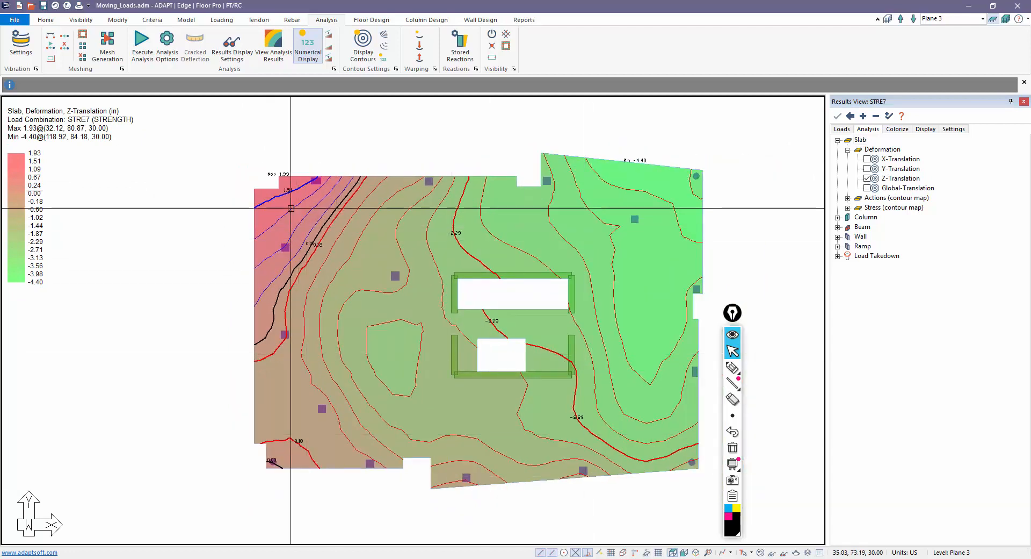
{"action": "scroll", "coordinate": [297, 146], "scroll_direction": "down", "scroll_amount": 1}
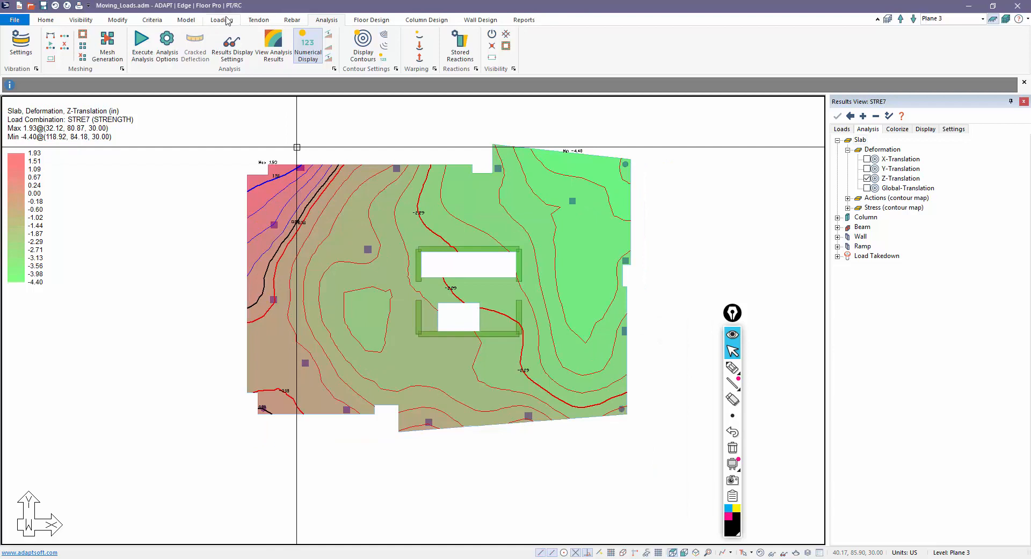
{"action": "left_click", "coordinate": [259, 20]}
{"action": "left_click", "coordinate": [368, 47]}
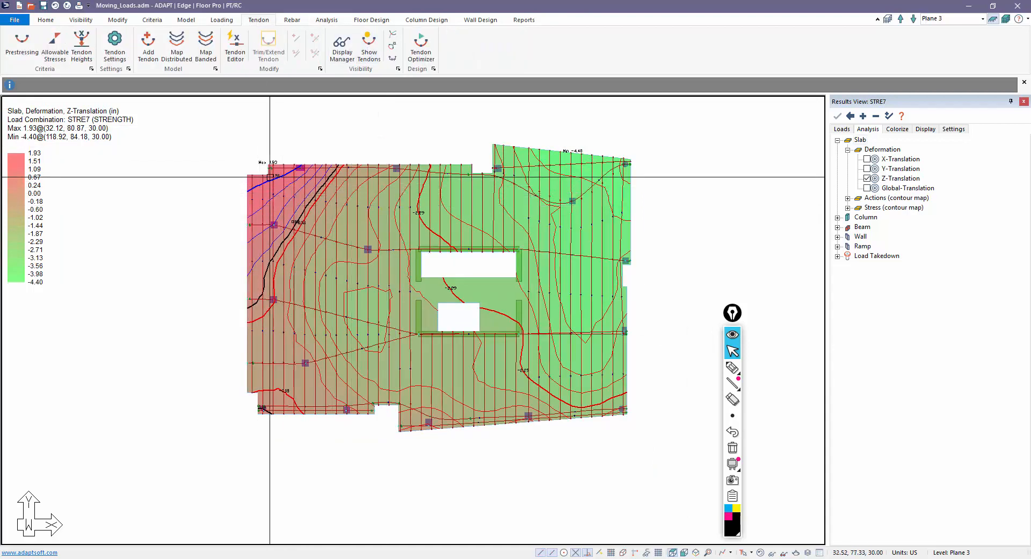
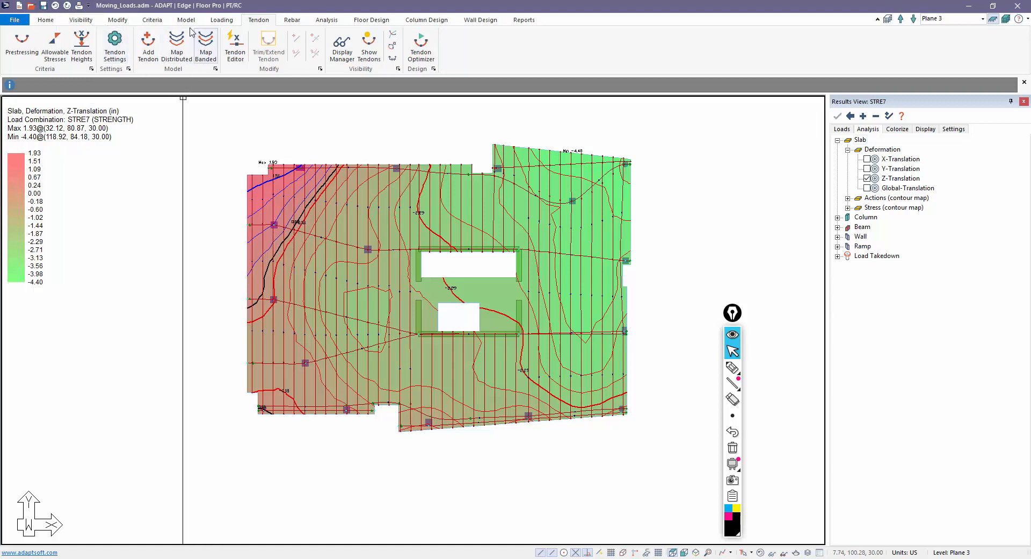
- Switch the ribbon to the Home tab for selection and viewing tools
{"action": "left_click", "coordinate": [46, 21]}
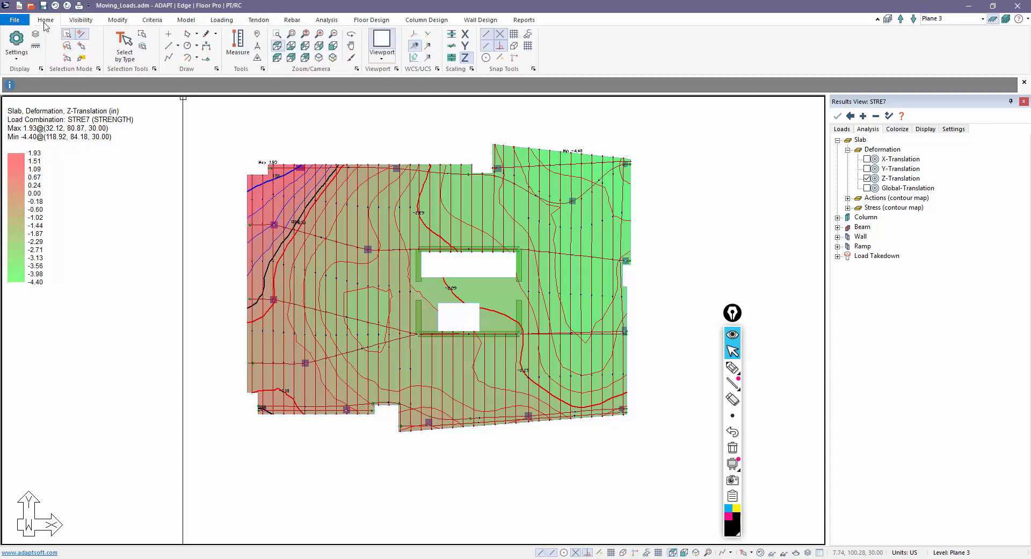
- Select all tendons by type, set them to FEM Disregard, and hide them from the plan
{"action": "left_click", "coordinate": [127, 41]}
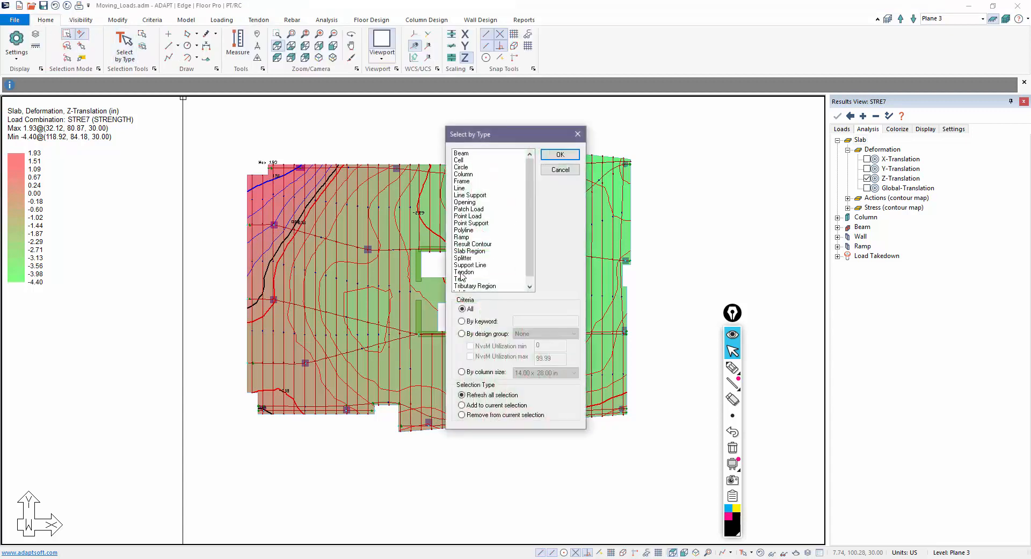
{"action": "left_click", "coordinate": [560, 154]}
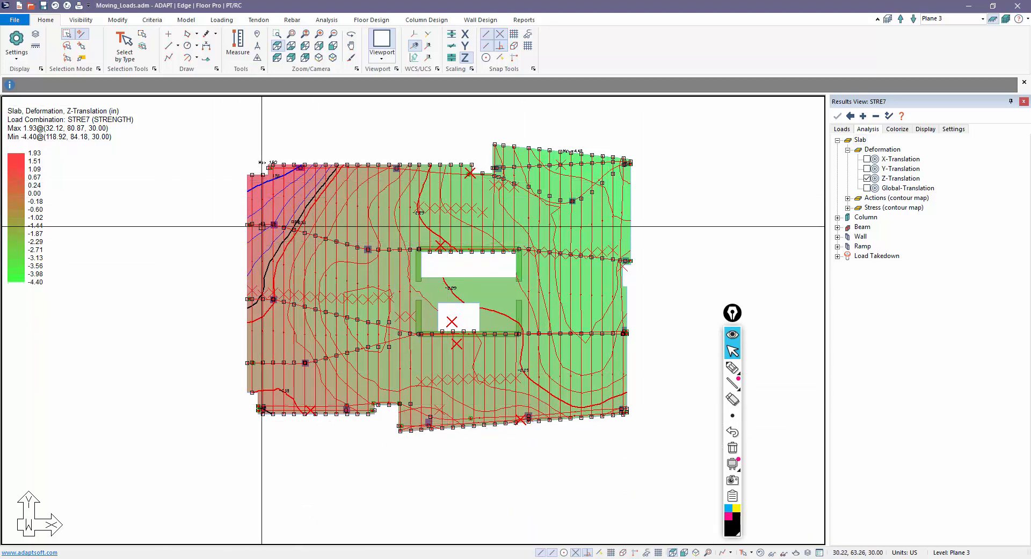
{"action": "left_click", "coordinate": [118, 21]}
{"action": "left_click", "coordinate": [50, 45]}
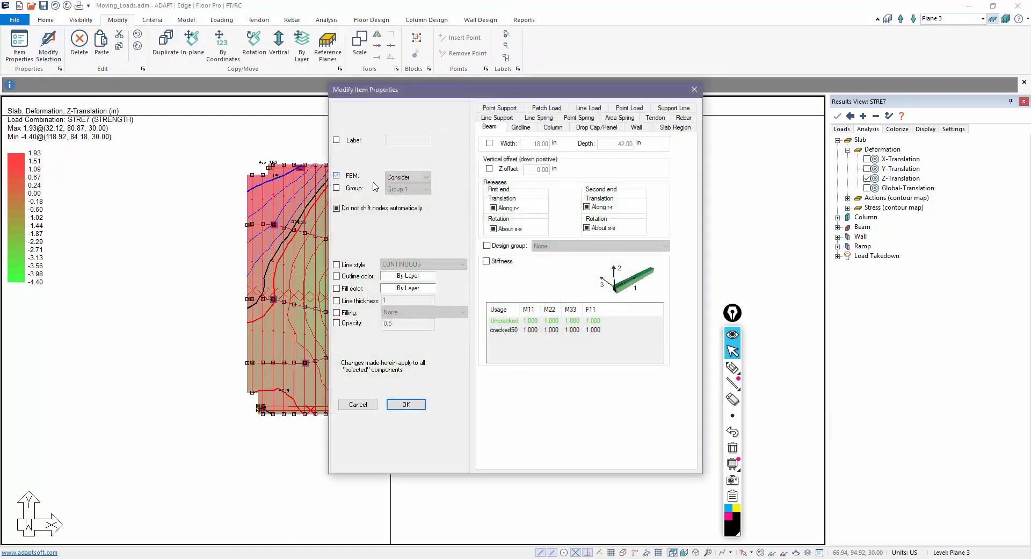
{"action": "left_click", "coordinate": [406, 404]}
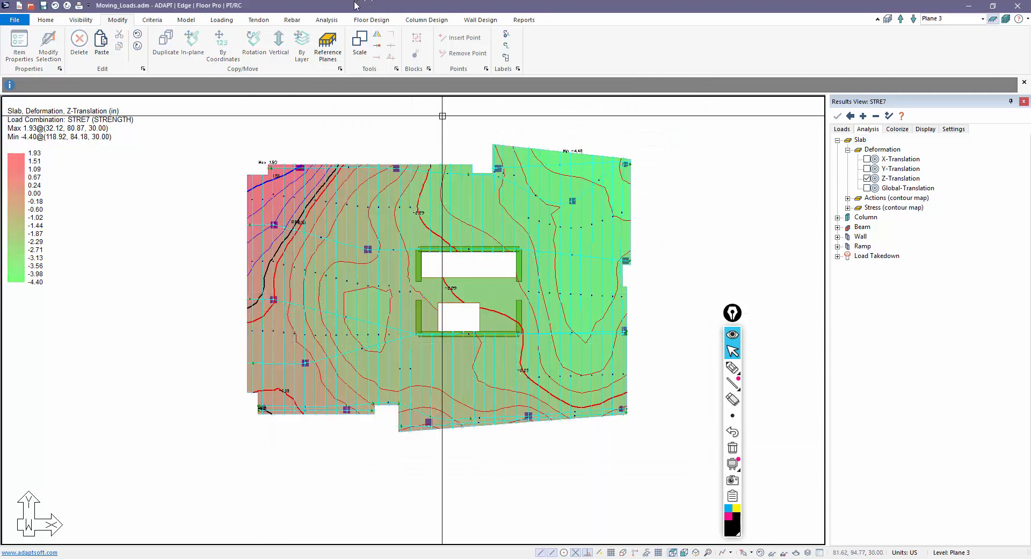
{"action": "left_click", "coordinate": [261, 21]}
{"action": "left_click", "coordinate": [367, 46]}
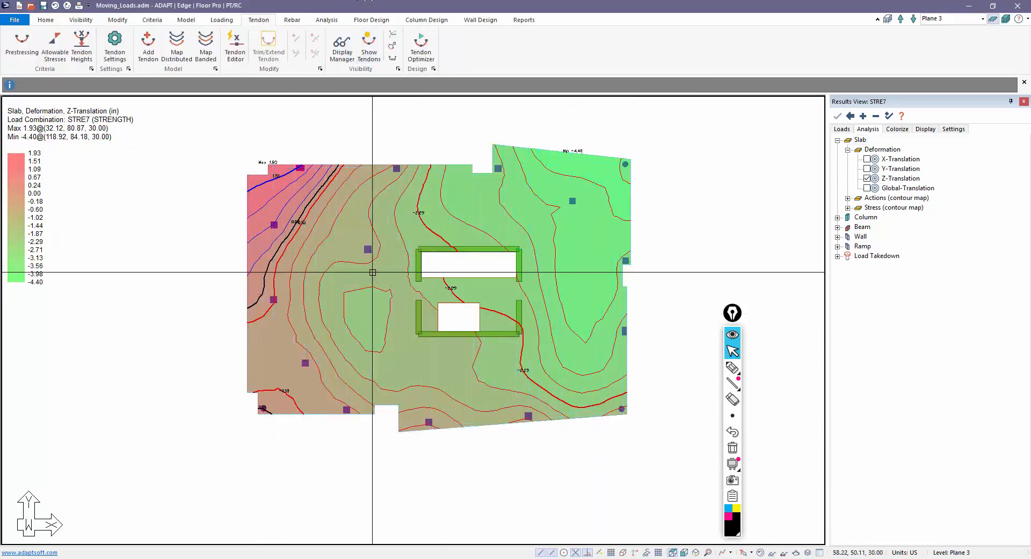
- Re-execute the slab analysis with the current options and save the new solution
{"action": "left_click", "coordinate": [326, 21]}
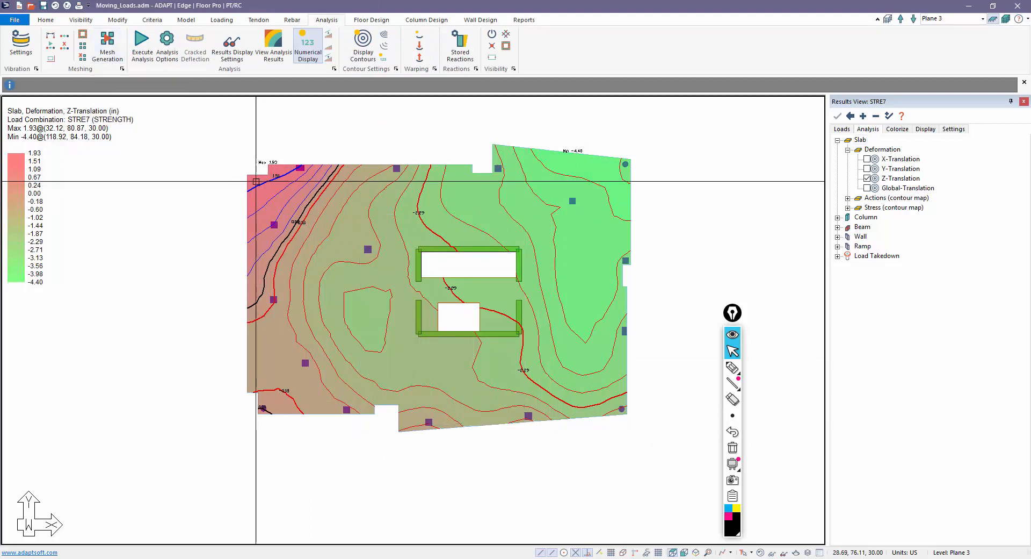
{"action": "middle_click_drag", "start_coordinate": [166, 234], "coordinate": [178, 237]}
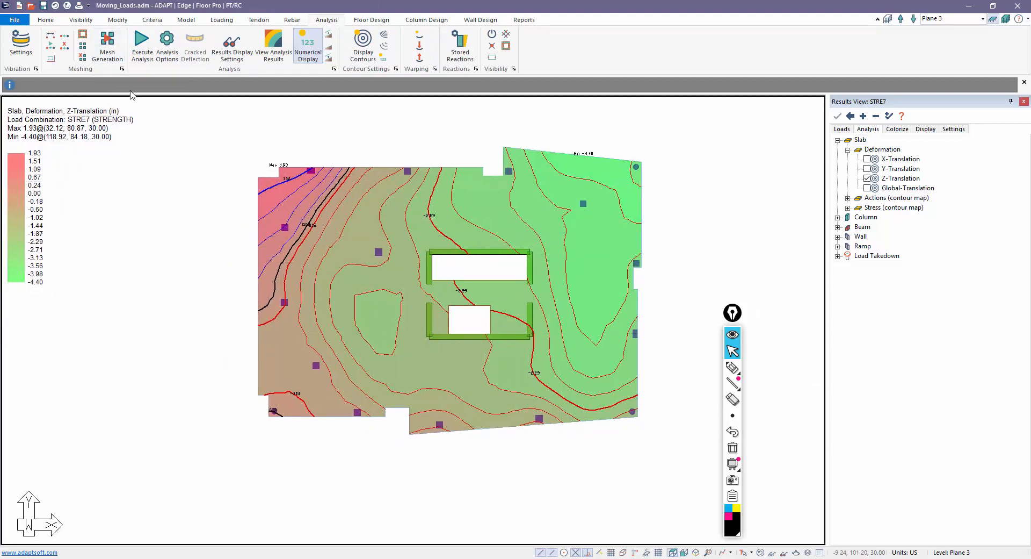
{"action": "scroll", "coordinate": [269, 165], "scroll_direction": "up", "scroll_amount": 1}
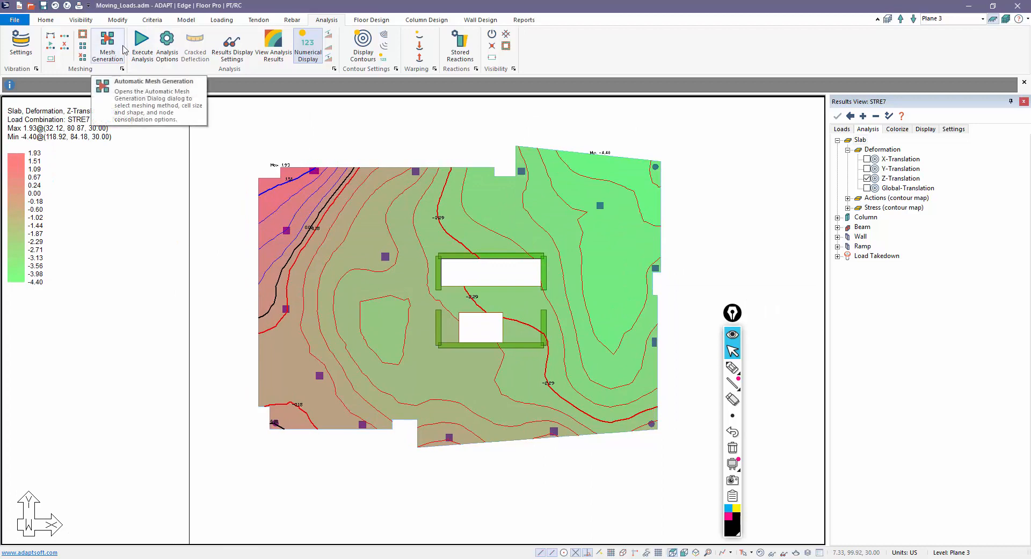
{"action": "left_click", "coordinate": [142, 45]}
{"action": "left_click", "coordinate": [494, 416]}
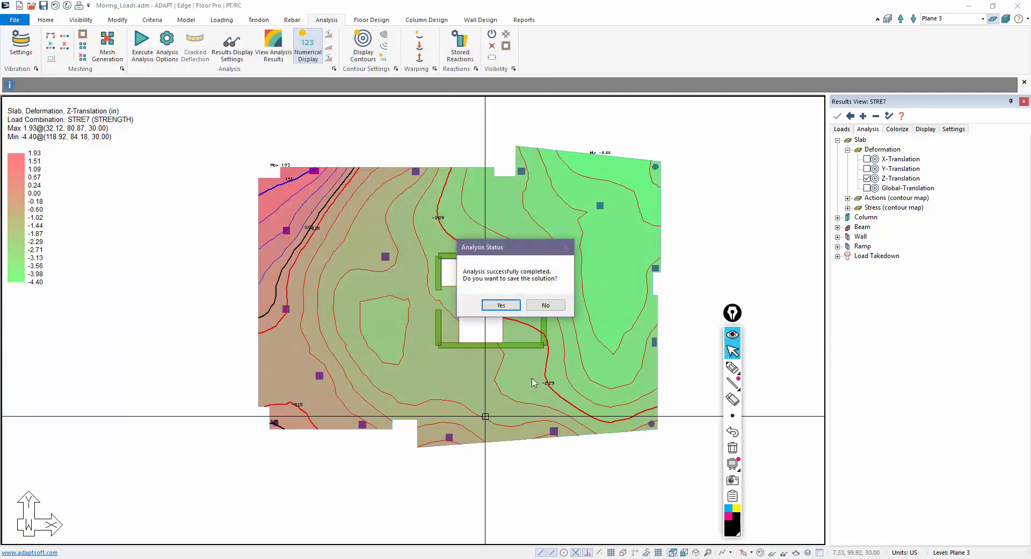
{"action": "left_click", "coordinate": [501, 304]}
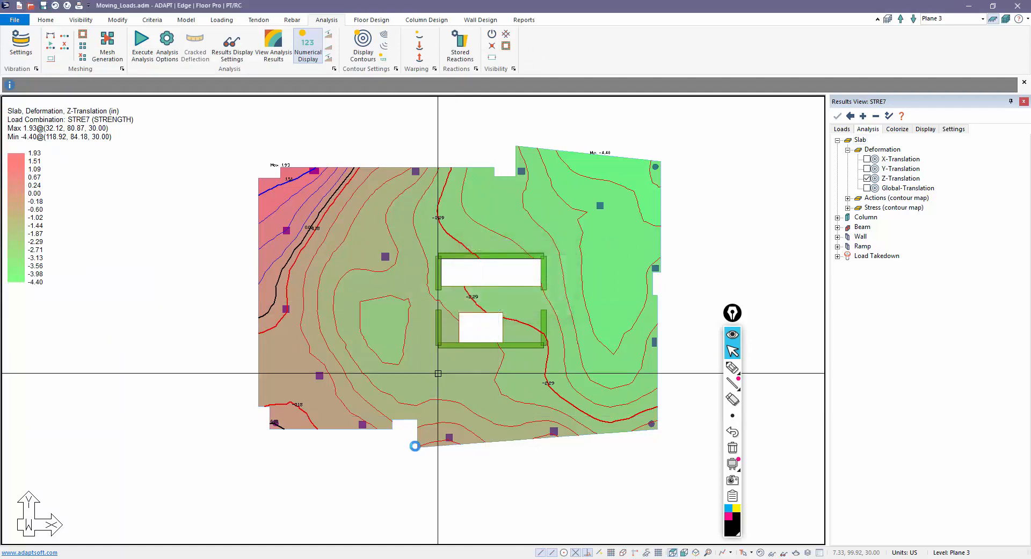
- Show Z-Translation contours for the STRE1 strength combination (0.13 to -1.09 in)
{"action": "left_click", "coordinate": [867, 178]}
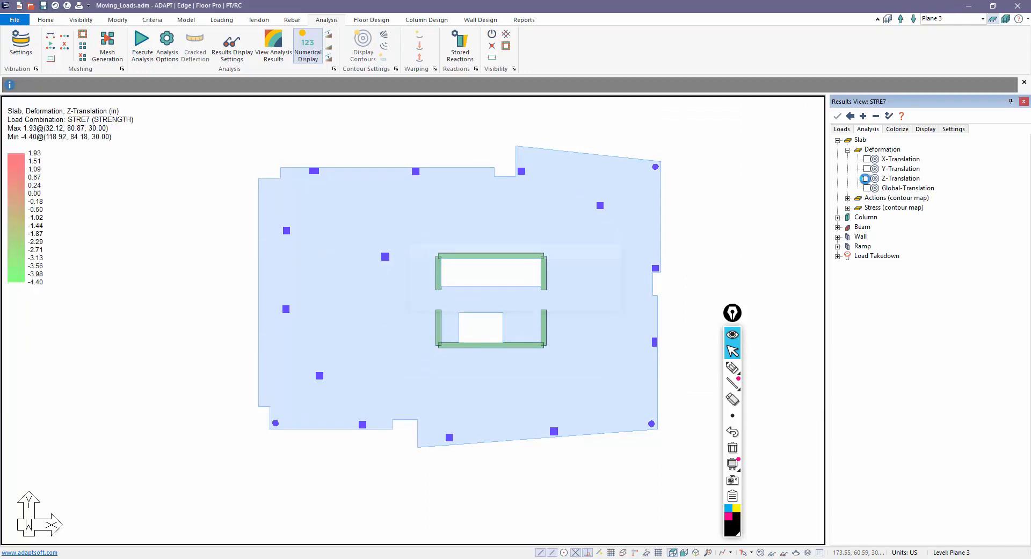
{"action": "left_click", "coordinate": [841, 129]}
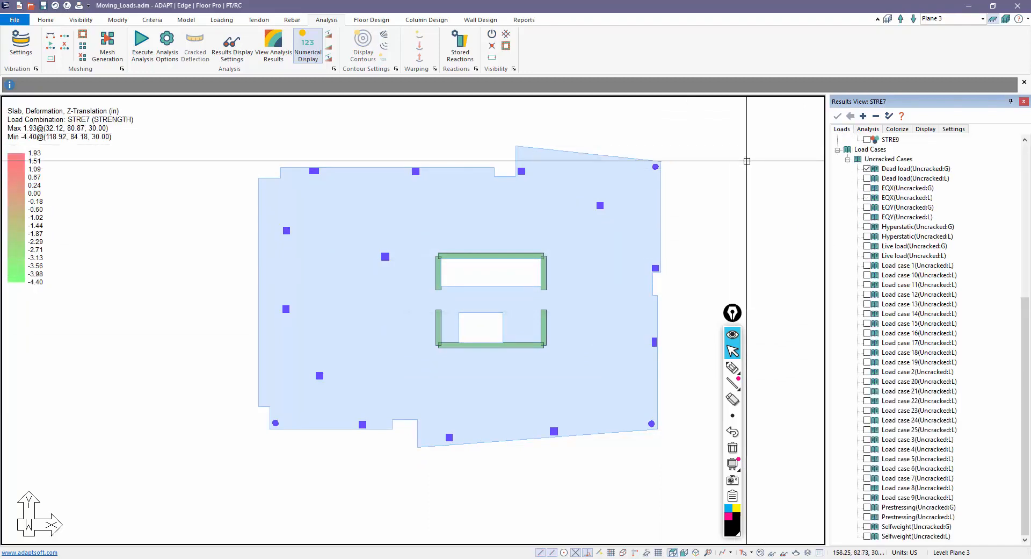
{"action": "scroll", "coordinate": [856, 166], "scroll_direction": "up", "scroll_amount": 9}
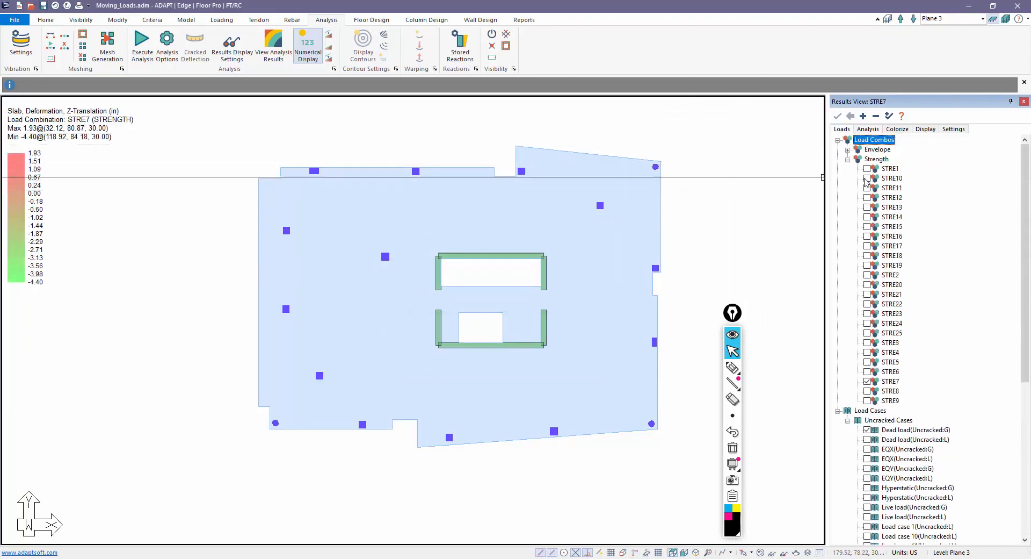
{"action": "left_click", "coordinate": [868, 129]}
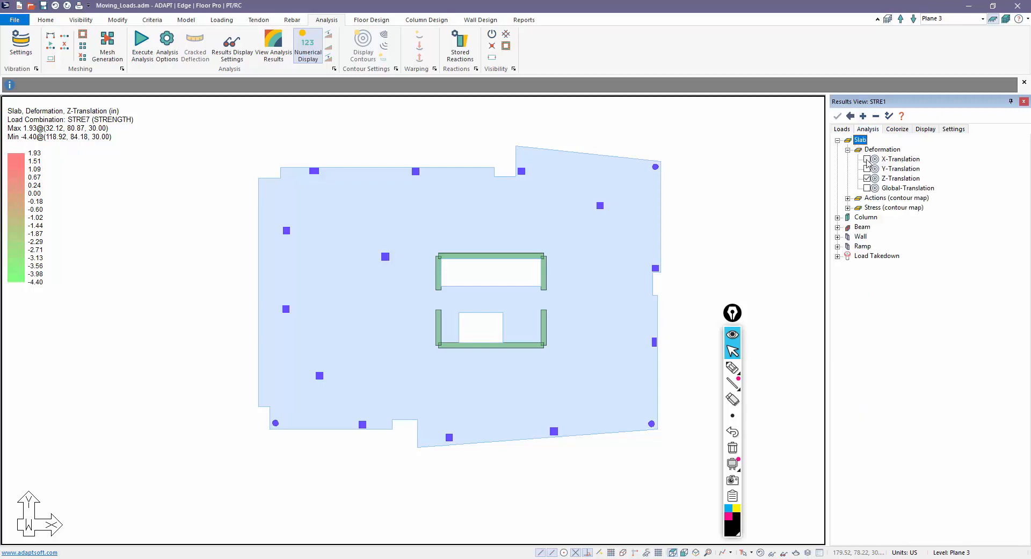
{"action": "left_click", "coordinate": [867, 178]}
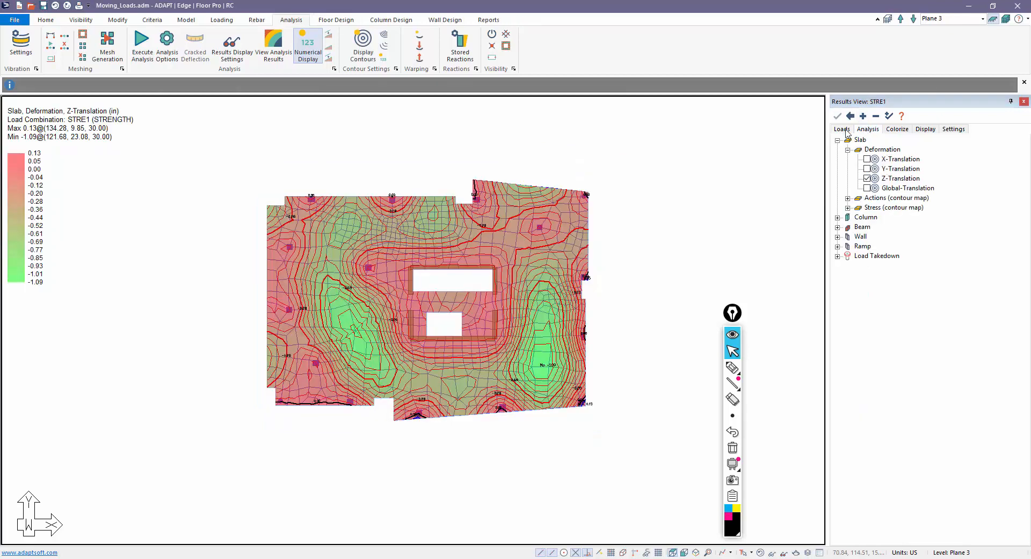
{"action": "left_click", "coordinate": [842, 129]}
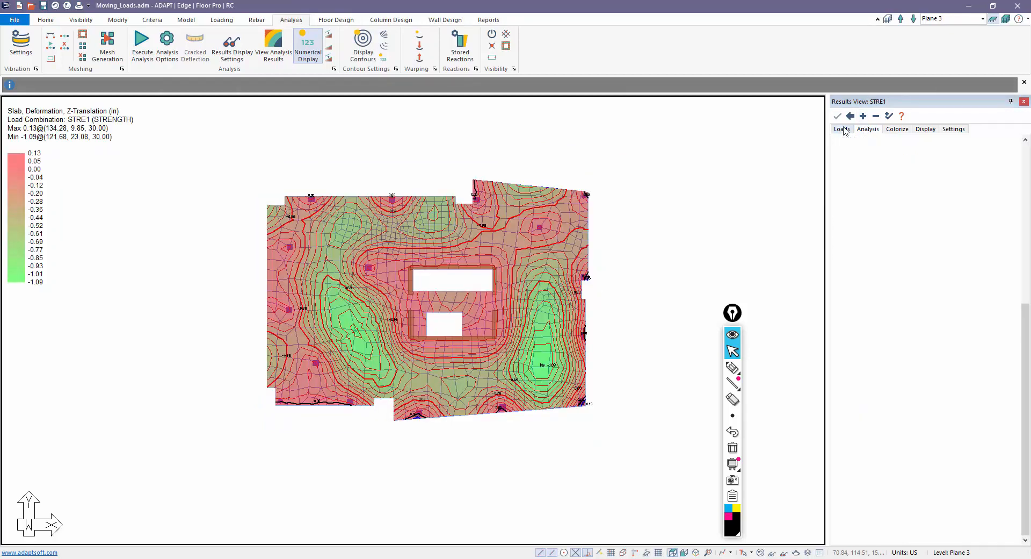
{"action": "scroll", "coordinate": [857, 202], "scroll_direction": "down", "scroll_amount": 5}
{"action": "scroll", "coordinate": [789, 258], "scroll_direction": "up", "scroll_amount": 1}
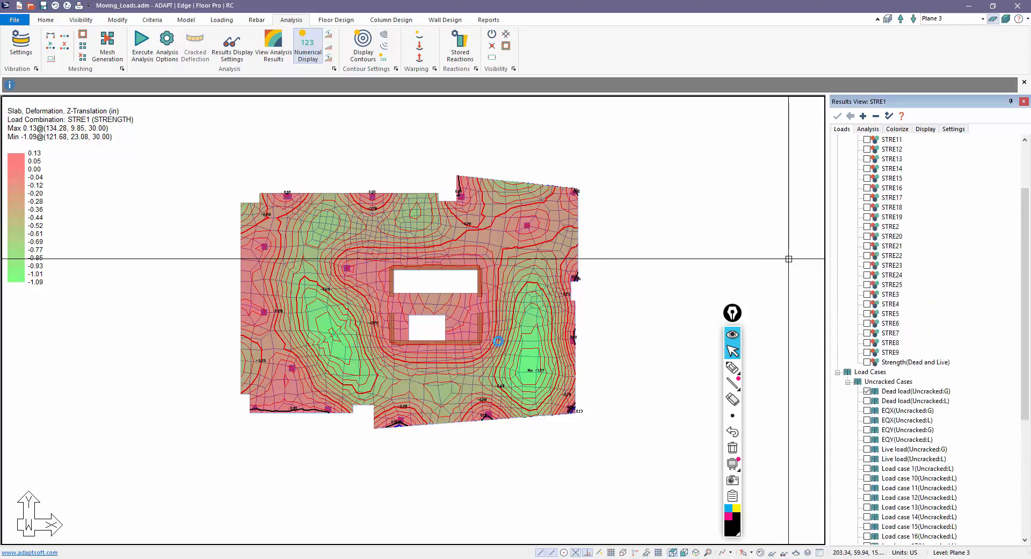
{"action": "scroll", "coordinate": [405, 283], "scroll_direction": "up", "scroll_amount": 2}
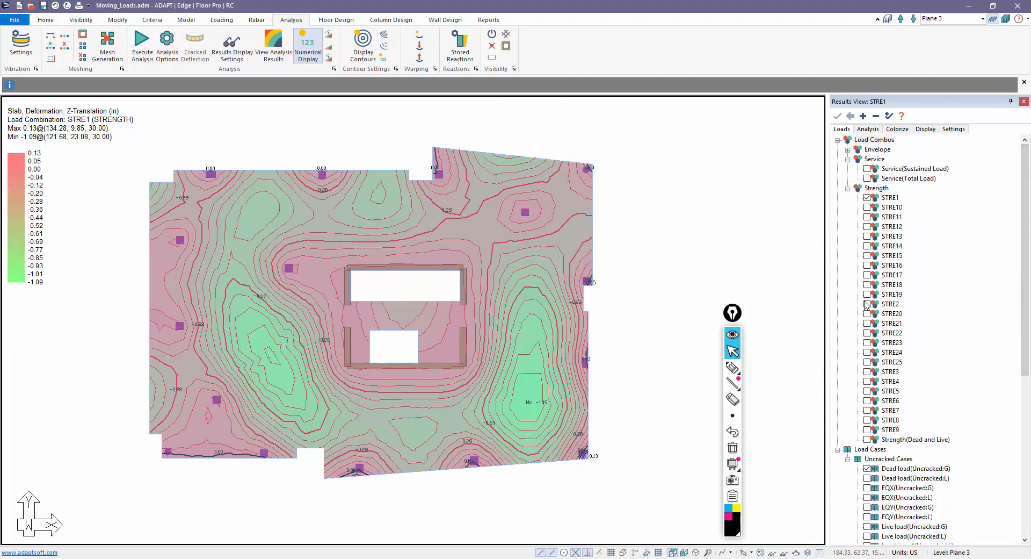
- Review Z-Translation contours for the STRE2, STRE4, STRE5 and STRE25 combinations
{"action": "left_click", "coordinate": [867, 304]}
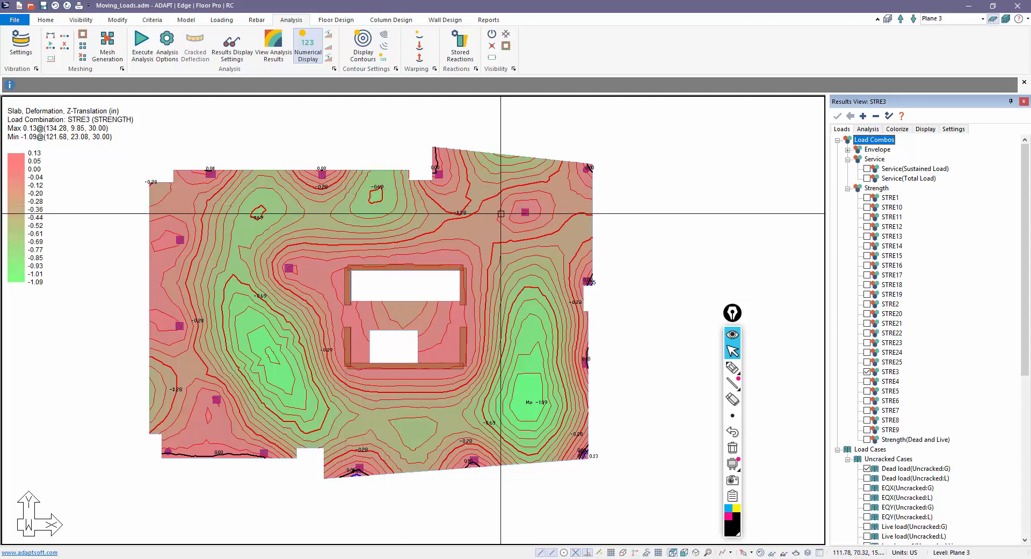
{"action": "left_click", "coordinate": [867, 382]}
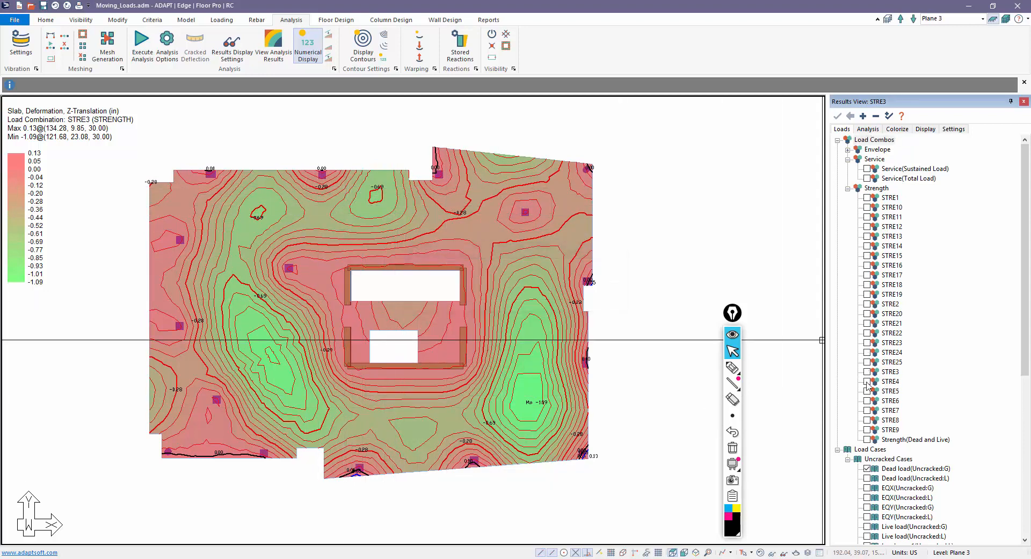
{"action": "left_click", "coordinate": [867, 391]}
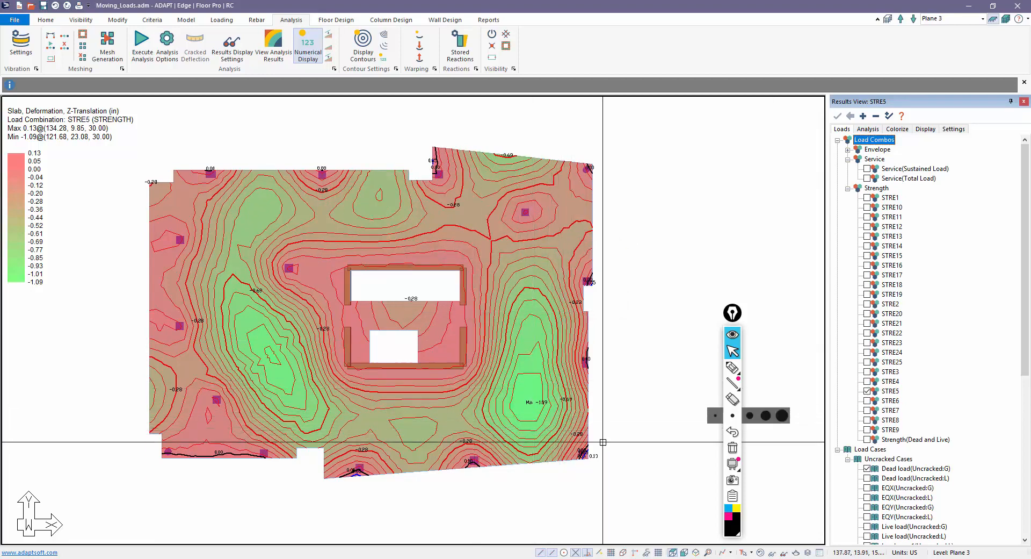
{"action": "left_click", "coordinate": [867, 362]}
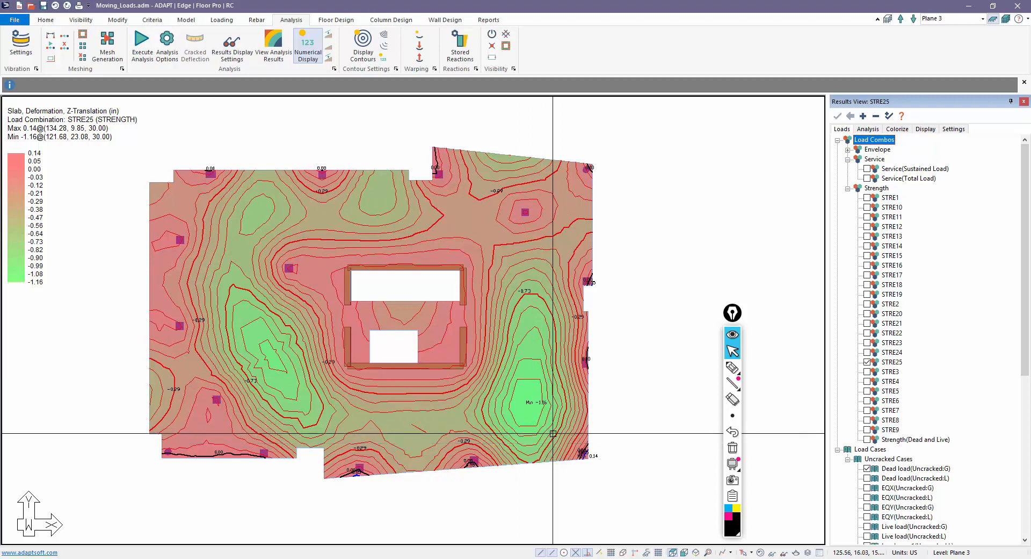
{"action": "middle_click_drag", "start_coordinate": [631, 251], "coordinate": [652, 242]}
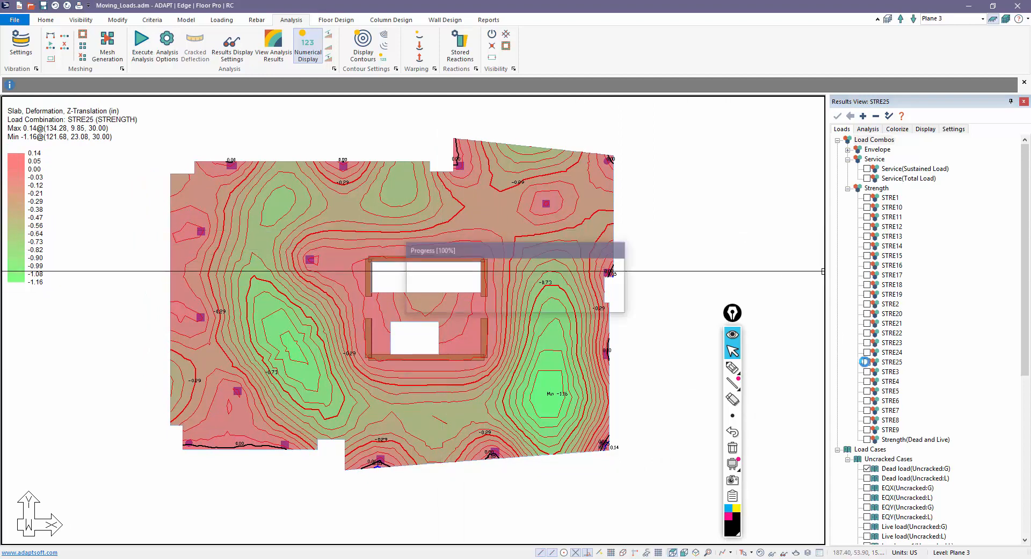
- Turn off the Z-Translation contour map to show the plain slab plan
{"action": "left_click", "coordinate": [864, 140]}
{"action": "left_click", "coordinate": [867, 129]}
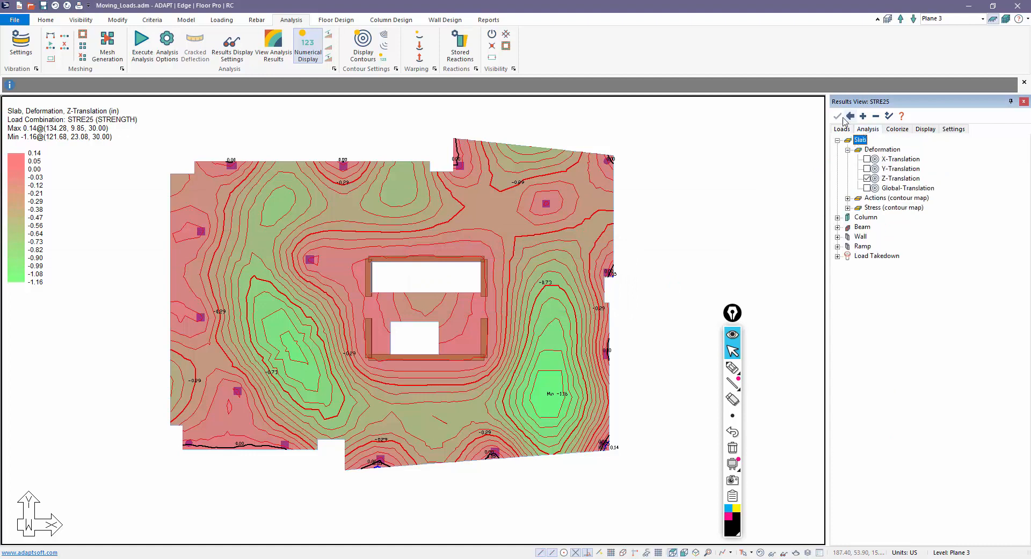
{"action": "left_click", "coordinate": [867, 178]}
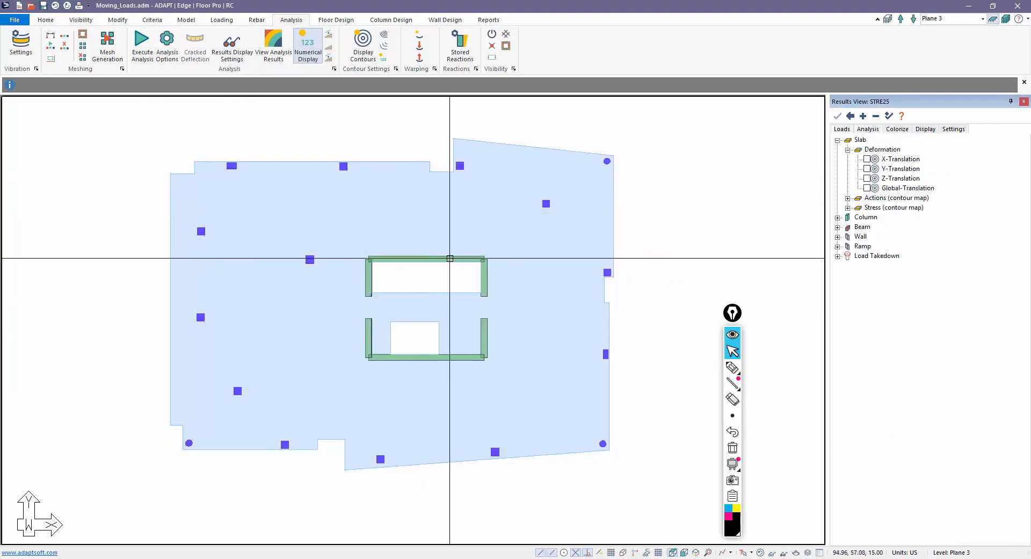
- Start the Dynamic Support Line Editor in X direction and draw the top support line
{"action": "left_click", "coordinate": [329, 19]}
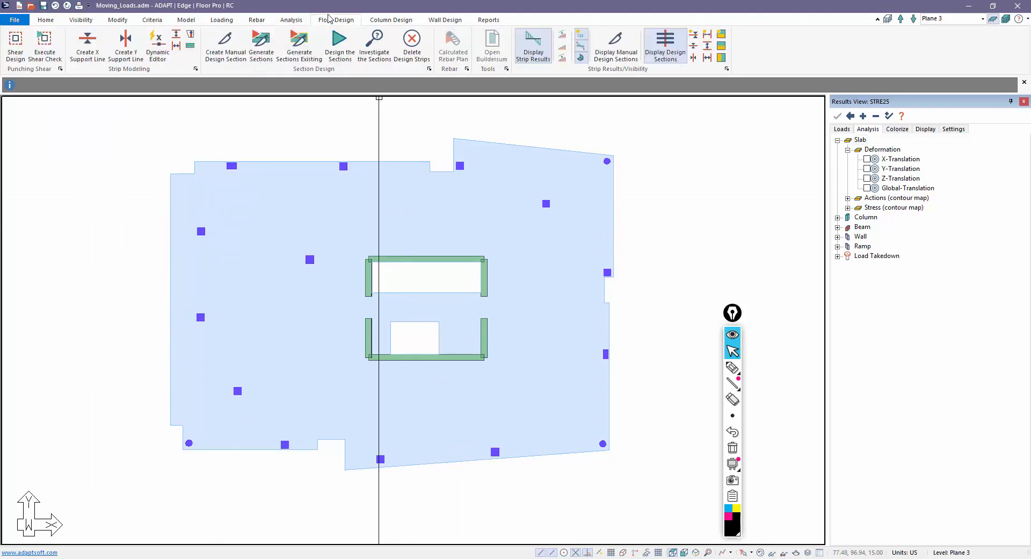
{"action": "left_click", "coordinate": [156, 45]}
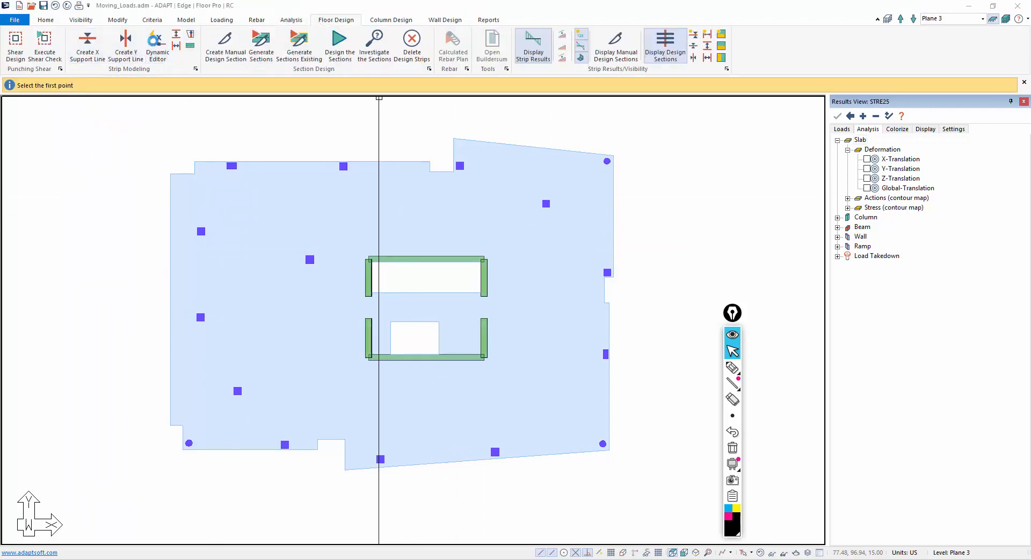
{"action": "left_click_drag", "start_coordinate": [861, 65], "coordinate": [753, 126]}
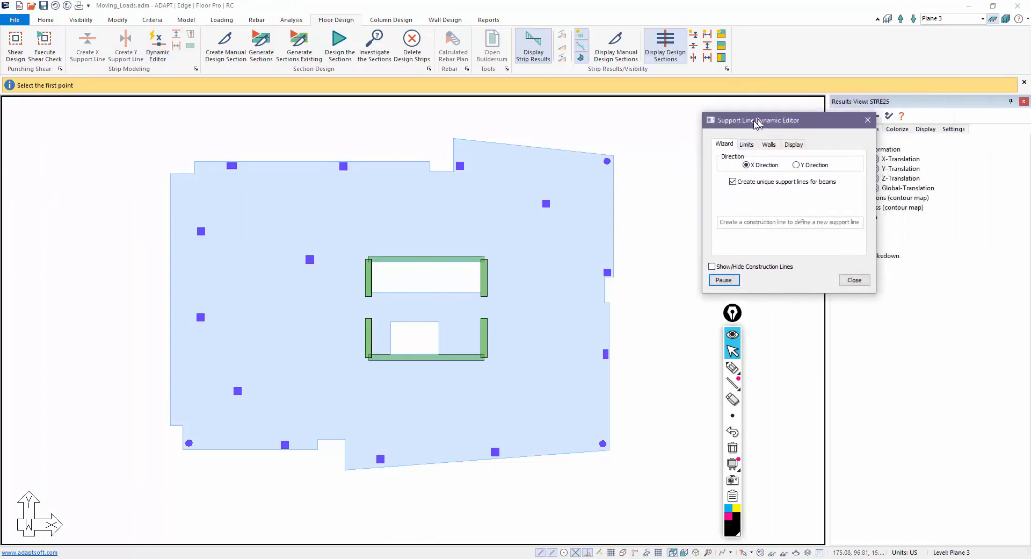
{"action": "left_click", "coordinate": [169, 168]}
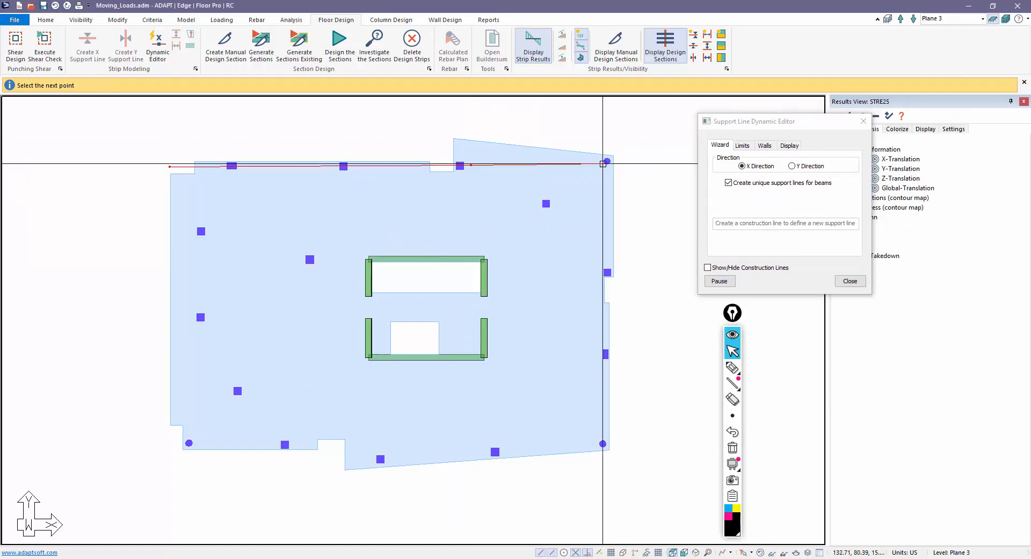
{"action": "left_click", "coordinate": [626, 162]}
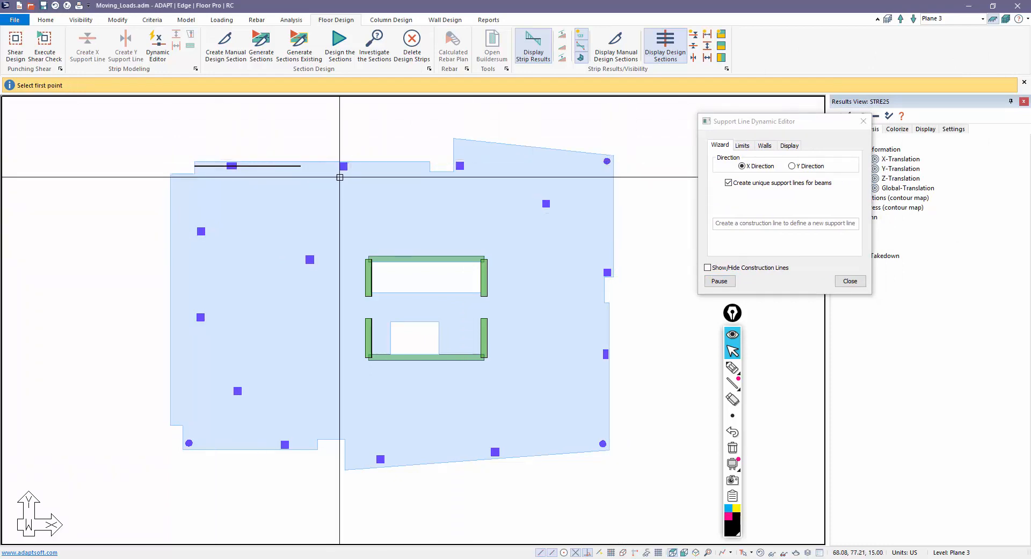
{"action": "left_click", "coordinate": [720, 280]}
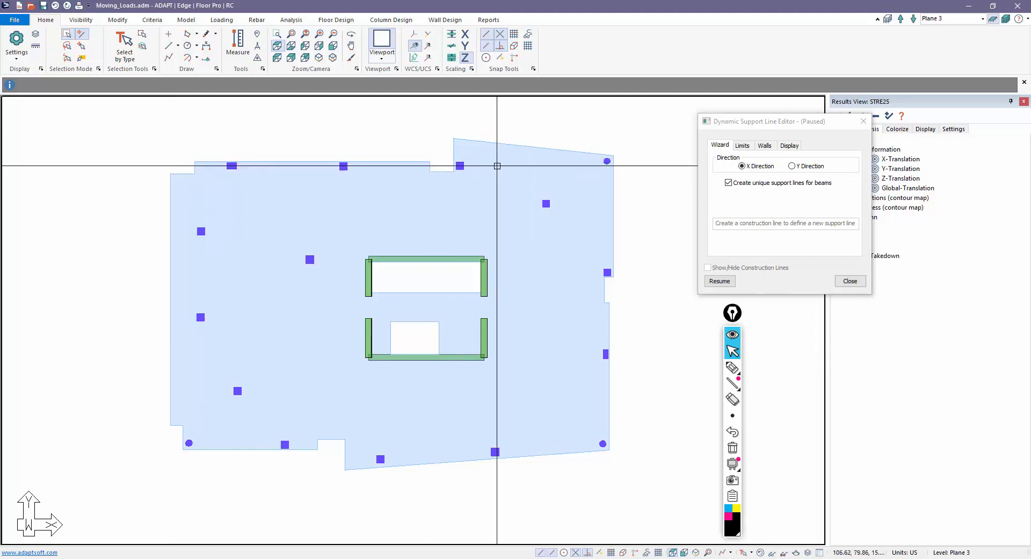
{"action": "left_click", "coordinate": [719, 280]}
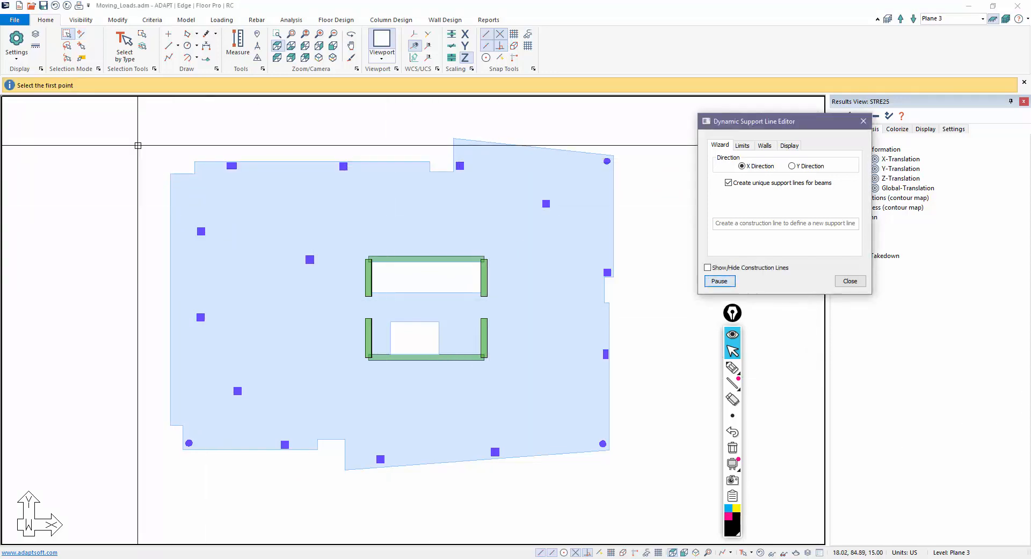
{"action": "left_click", "coordinate": [154, 164]}
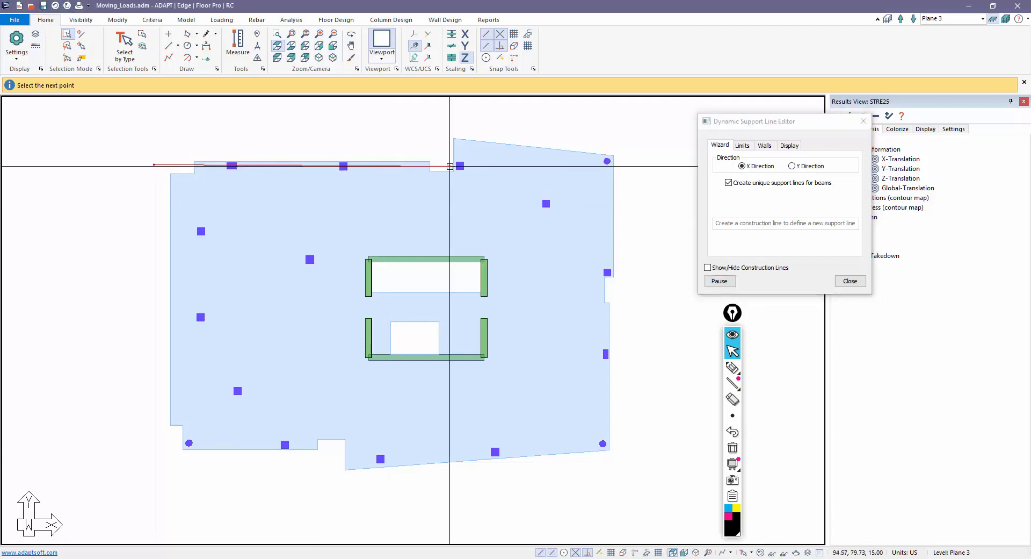
{"action": "left_click", "coordinate": [607, 160]}
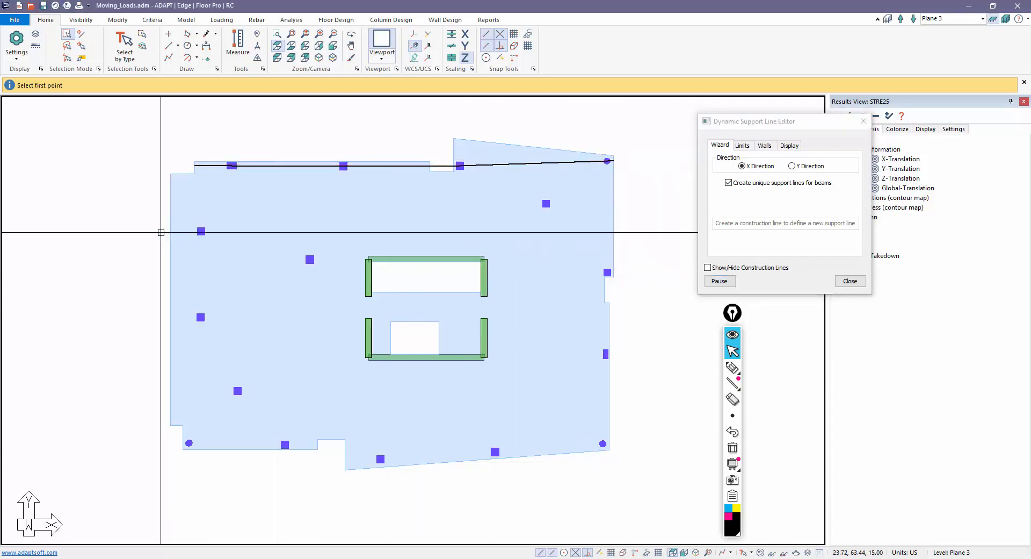
- Draw X support lines through the upper column row past the upper wall and upper-right column
{"action": "left_click", "coordinate": [156, 232]}
{"action": "left_click", "coordinate": [216, 230]}
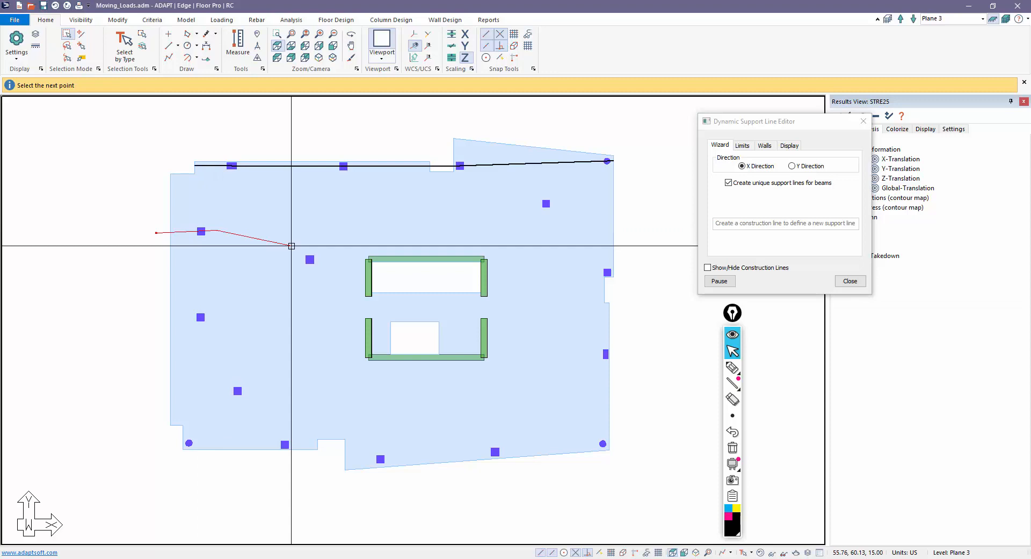
{"action": "left_click", "coordinate": [317, 261]}
{"action": "left_click", "coordinate": [374, 260]}
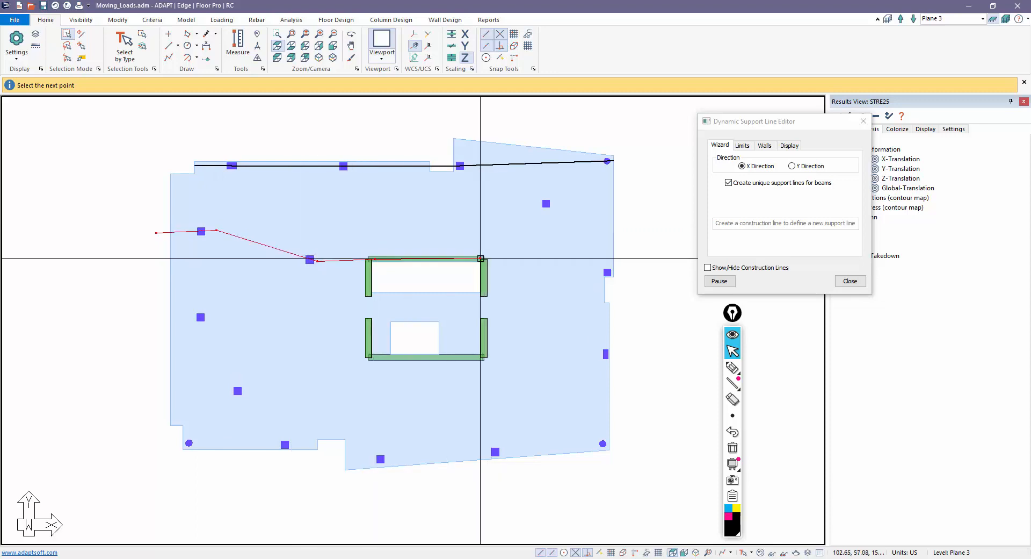
{"action": "left_click", "coordinate": [608, 272]}
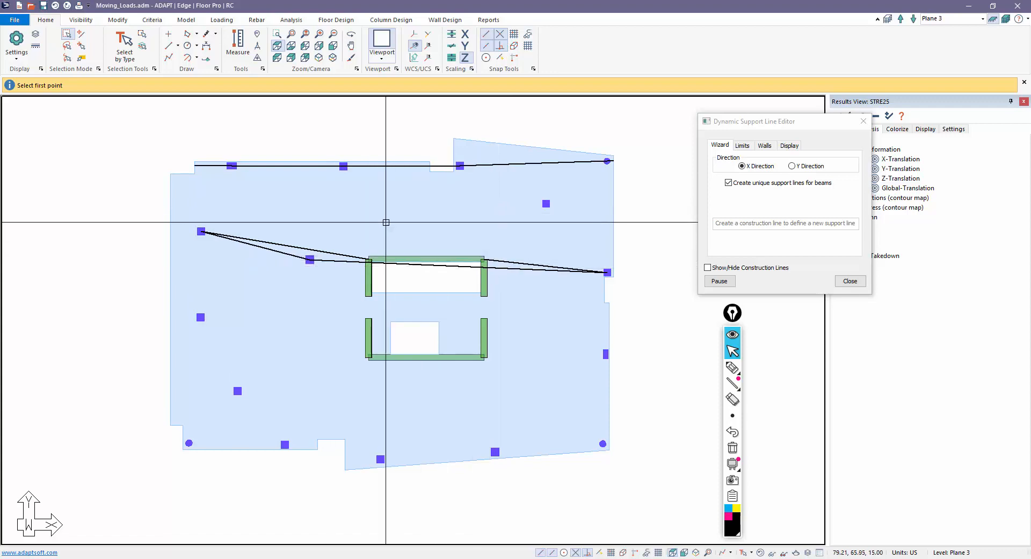
{"action": "left_click", "coordinate": [494, 203]}
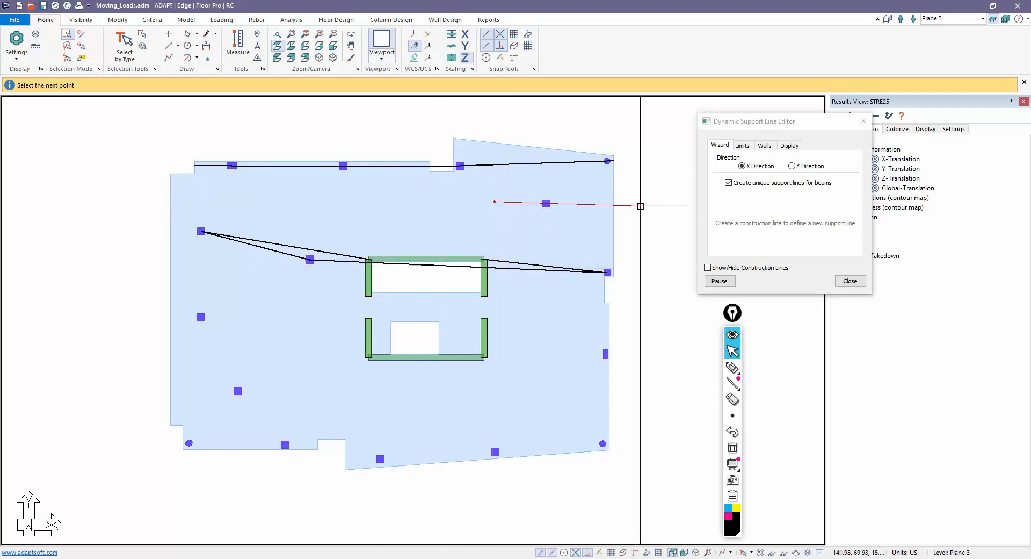
{"action": "left_click", "coordinate": [641, 205]}
{"action": "middle_click_drag", "start_coordinate": [514, 244], "coordinate": [523, 194]}
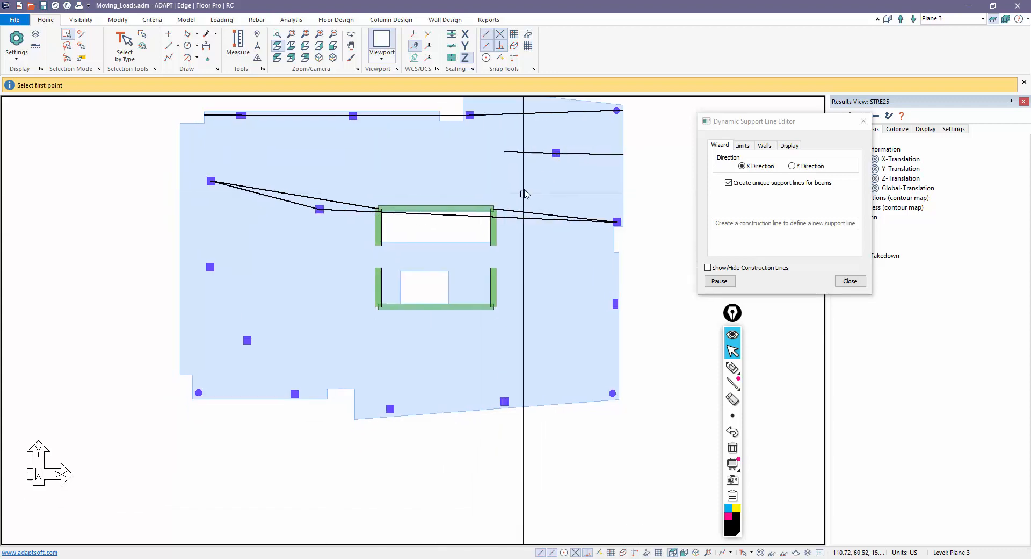
- Draw the lower X support lines along the lower wall, lower-left area and bottom edge
{"action": "left_click", "coordinate": [171, 265]}
{"action": "left_click", "coordinate": [229, 262]}
{"action": "left_click", "coordinate": [389, 302]}
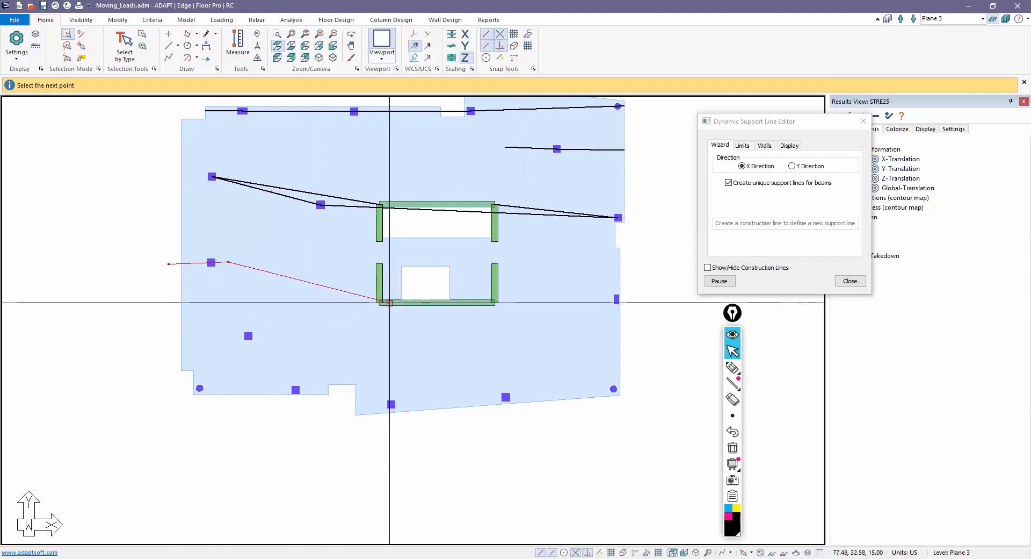
{"action": "left_click", "coordinate": [495, 302]}
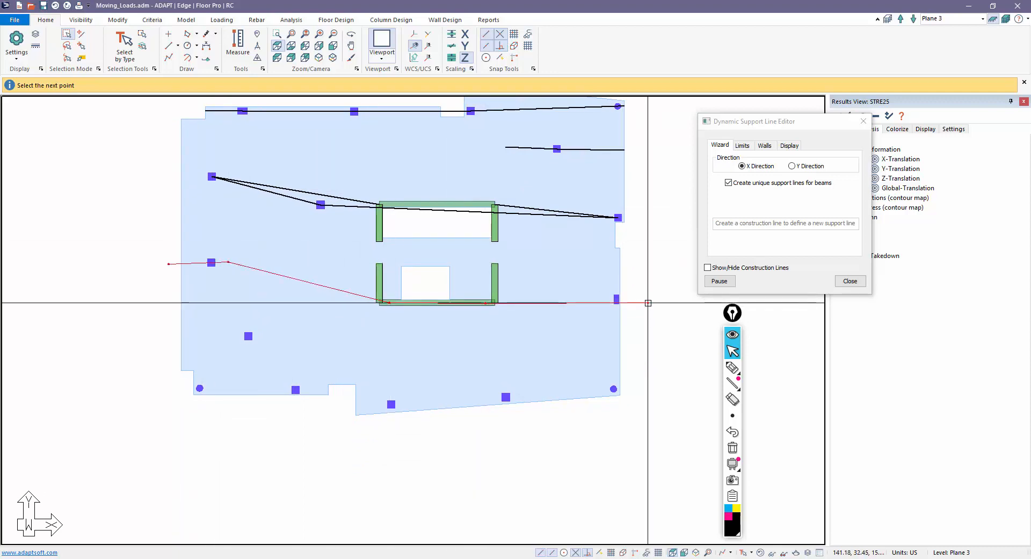
{"action": "left_click", "coordinate": [639, 299]}
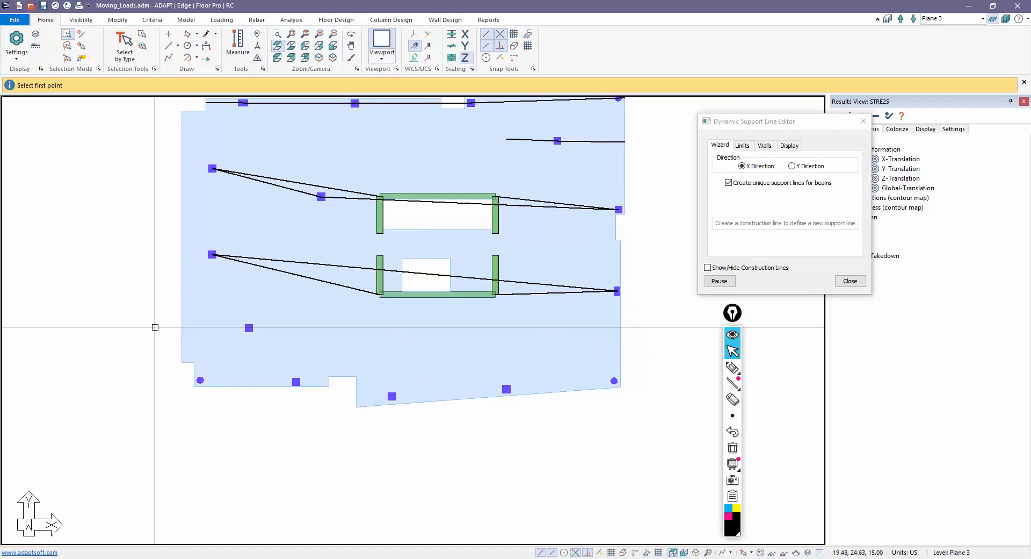
{"action": "left_click", "coordinate": [170, 379]}
{"action": "left_click", "coordinate": [332, 383]}
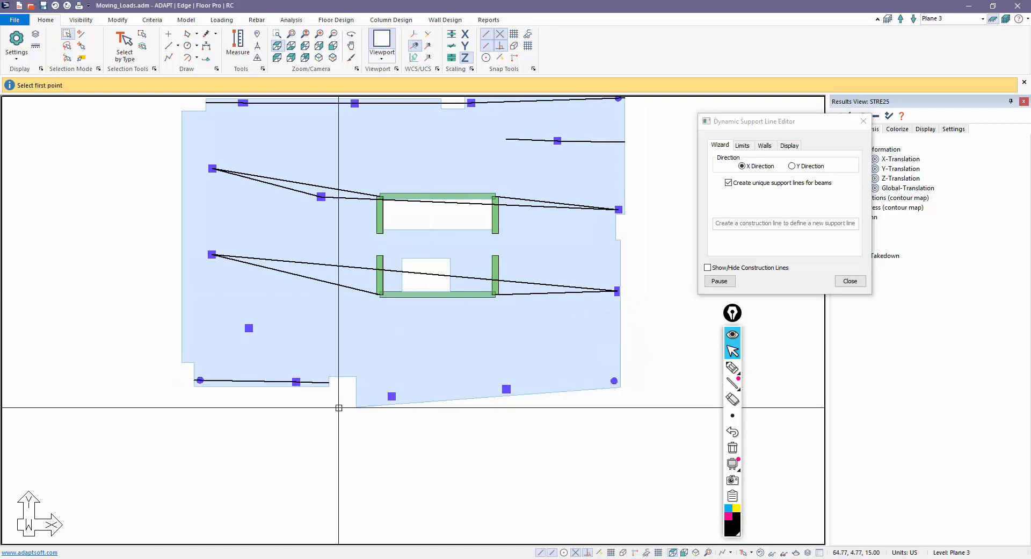
{"action": "left_click", "coordinate": [341, 400]}
{"action": "left_click", "coordinate": [615, 380]}
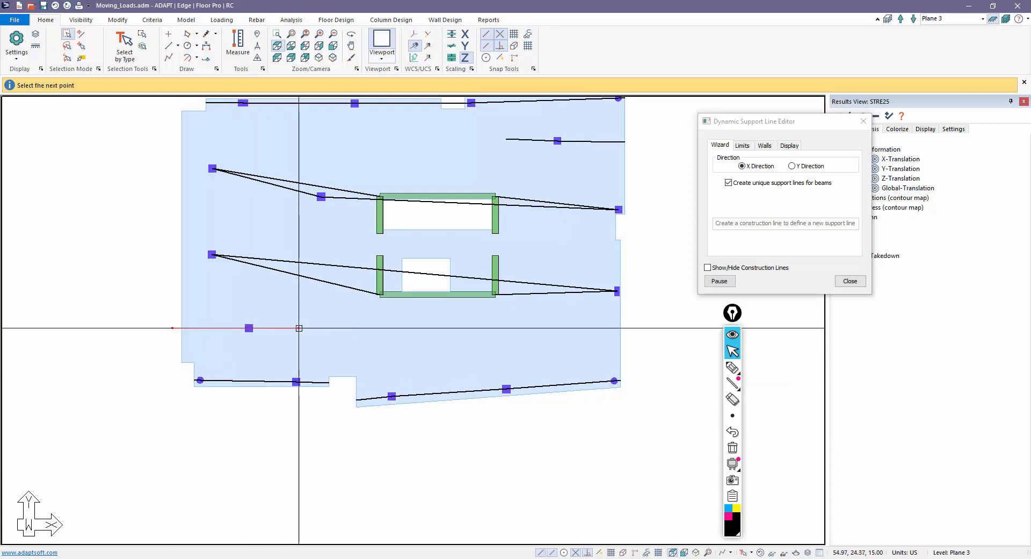
{"action": "scroll", "coordinate": [291, 389], "scroll_direction": "down", "scroll_amount": 1}
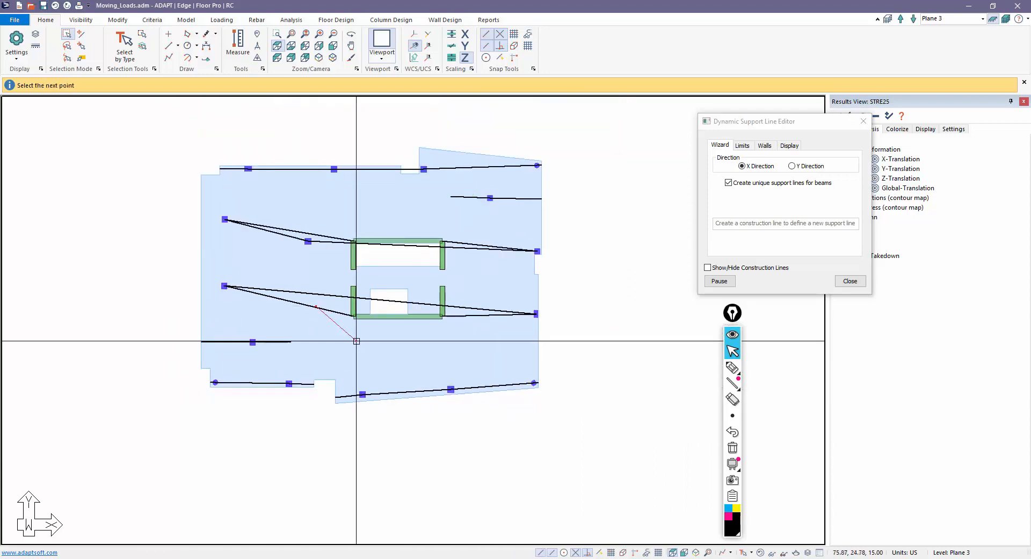
- Move the middle support line's lower-left vertex out to the slab's left edge
{"action": "left_click", "coordinate": [720, 281]}
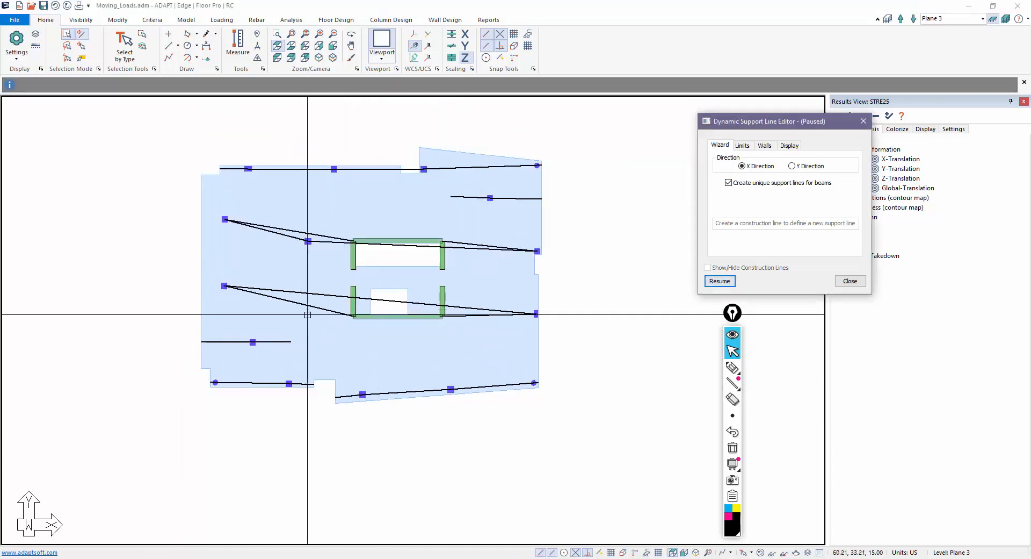
{"action": "left_click", "coordinate": [354, 316]}
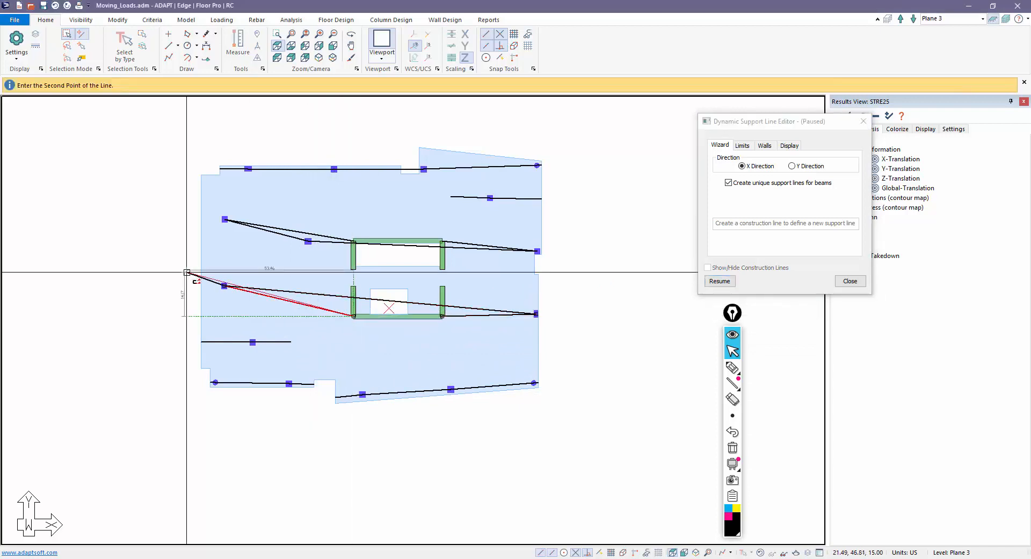
{"action": "left_click", "coordinate": [201, 285]}
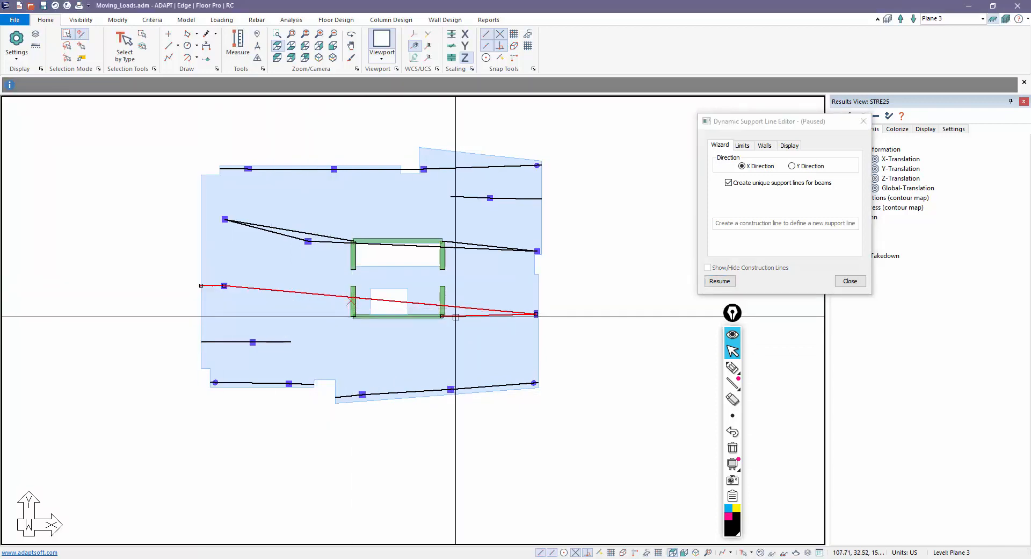
{"action": "scroll", "coordinate": [536, 314], "scroll_direction": "up", "scroll_amount": 4}
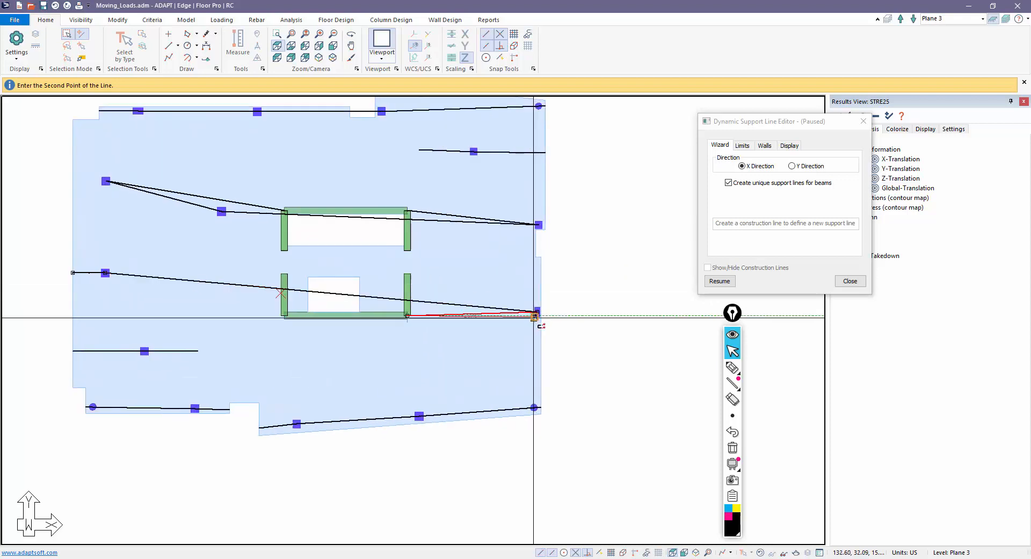
{"action": "scroll", "coordinate": [593, 313], "scroll_direction": "down", "scroll_amount": 3}
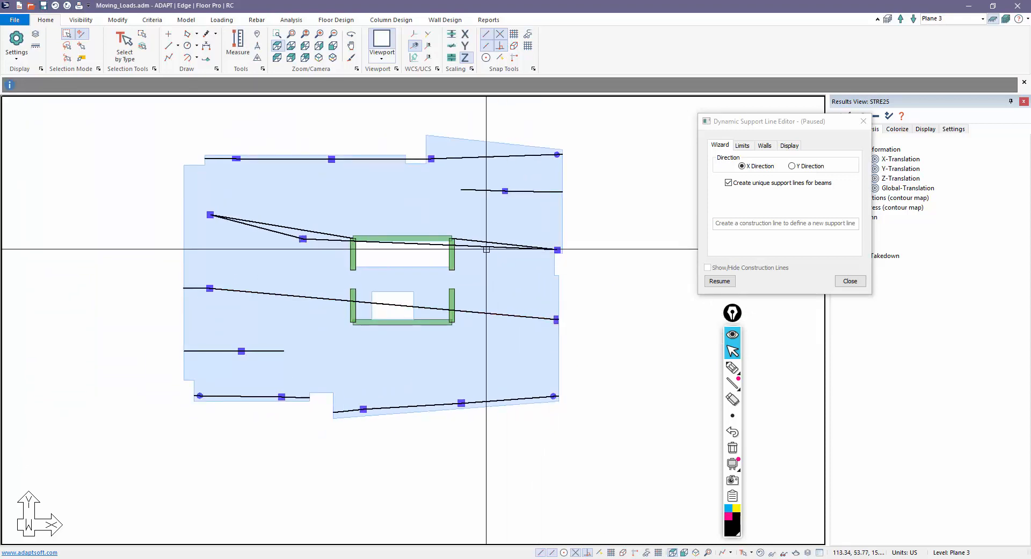
- Straighten the upper support line by repositioning its vertices, then close the support line editor
{"action": "left_click", "coordinate": [561, 249]}
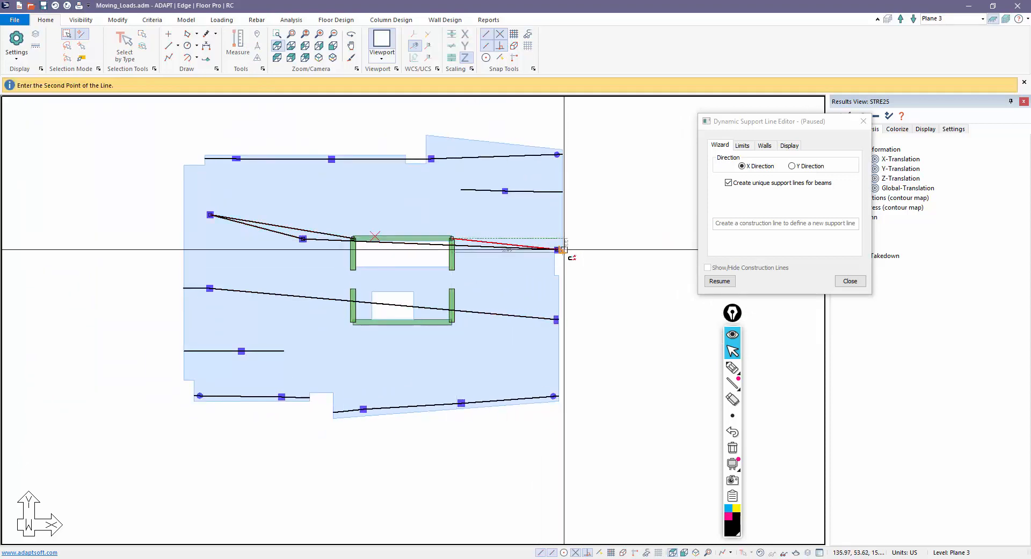
{"action": "left_click", "coordinate": [561, 249]}
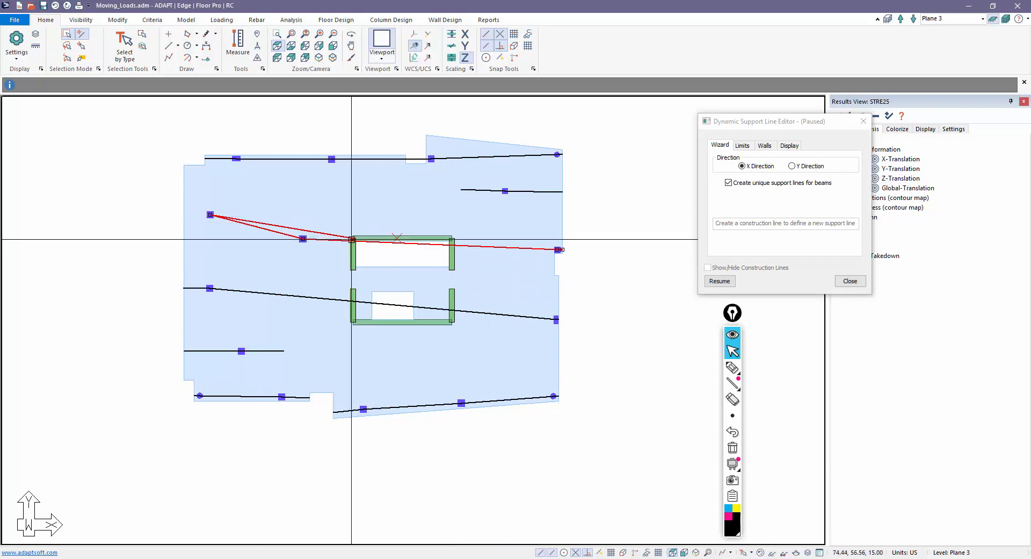
{"action": "left_click", "coordinate": [210, 215]}
{"action": "left_click", "coordinate": [185, 216]}
{"action": "key", "text": "Escape"}
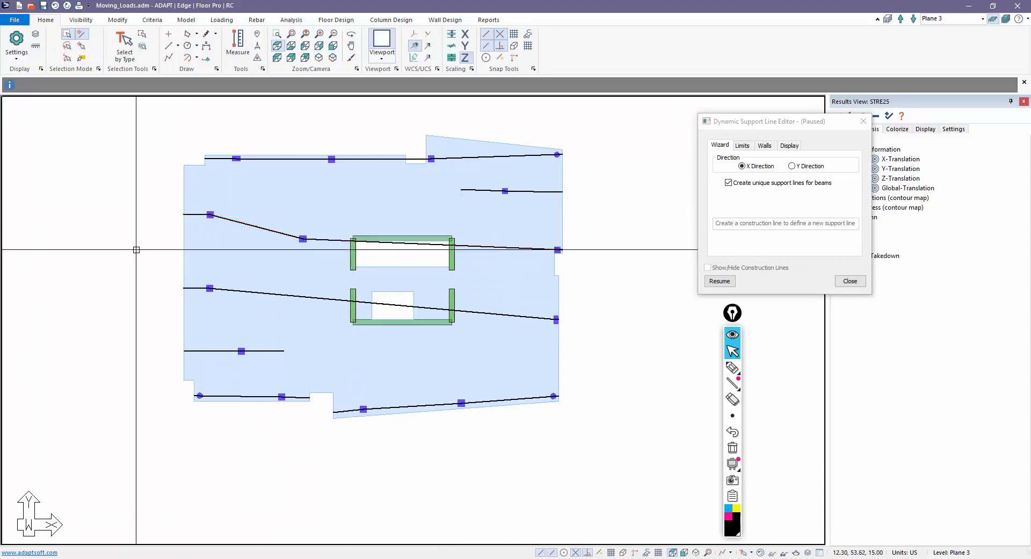
{"action": "scroll", "coordinate": [197, 268], "scroll_direction": "down", "scroll_amount": 4}
{"action": "middle_click_drag", "start_coordinate": [184, 357], "coordinate": [267, 362]}
{"action": "scroll", "coordinate": [267, 361], "scroll_direction": "up", "scroll_amount": 1}
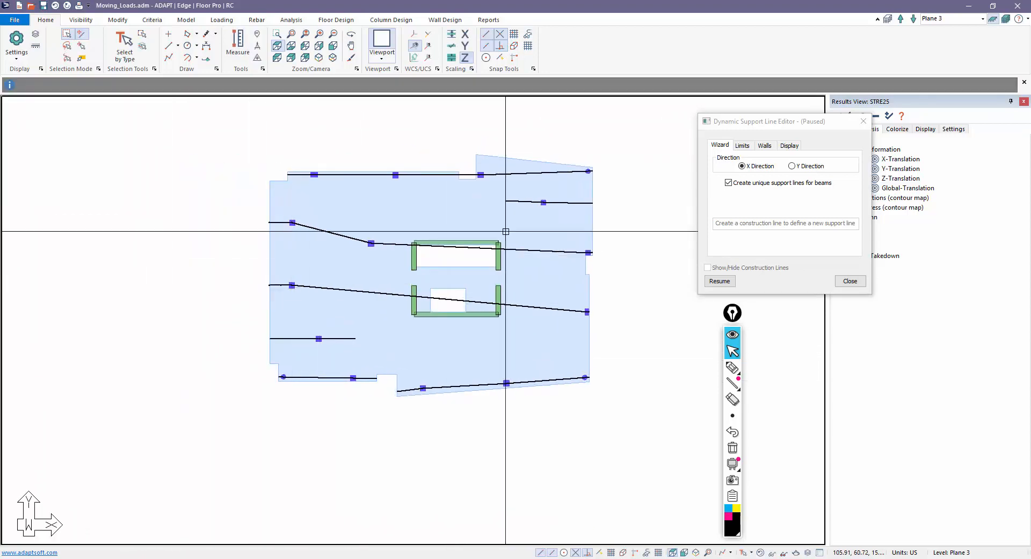
{"action": "scroll", "coordinate": [355, 290], "scroll_direction": "down", "scroll_amount": 1}
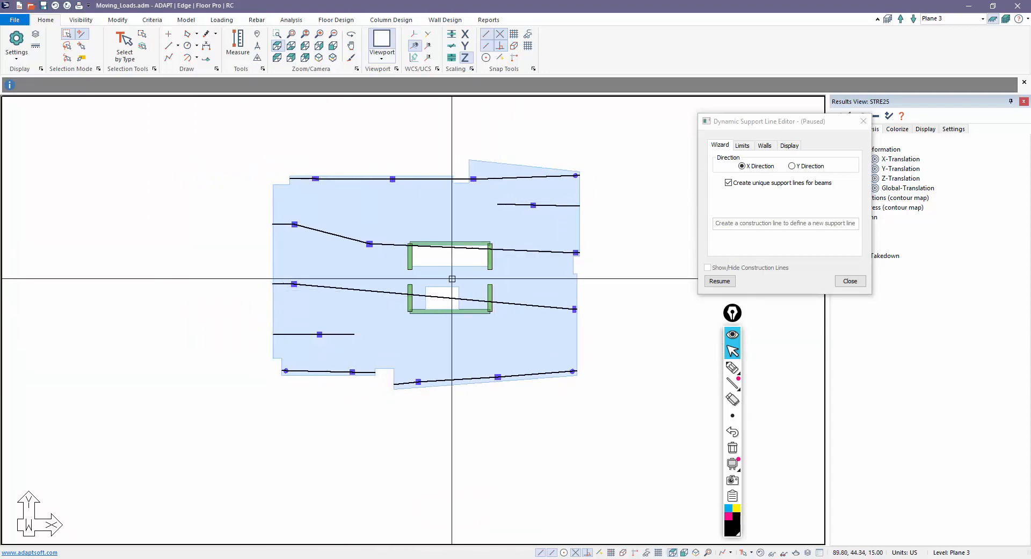
{"action": "scroll", "coordinate": [500, 261], "scroll_direction": "up", "scroll_amount": 1}
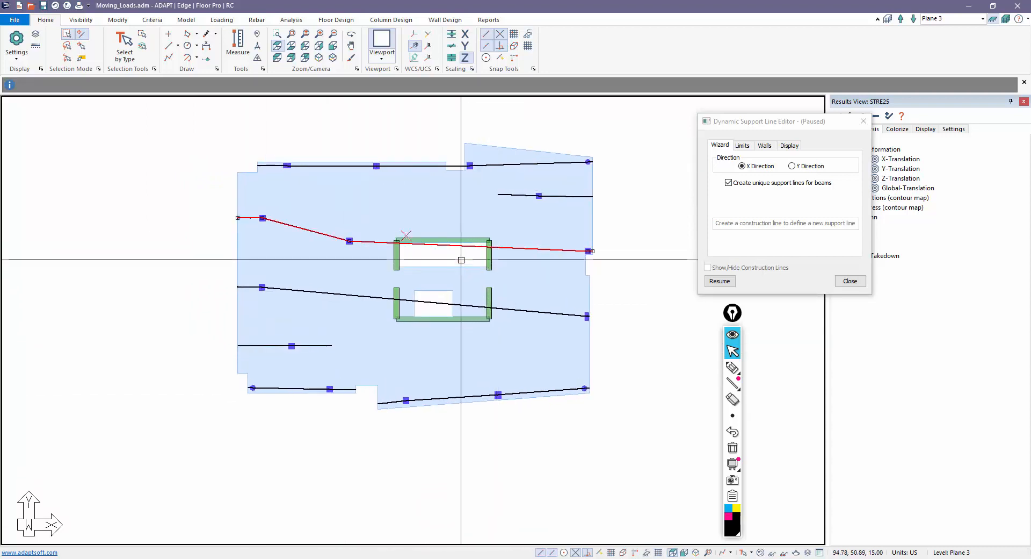
{"action": "left_click", "coordinate": [850, 281]}
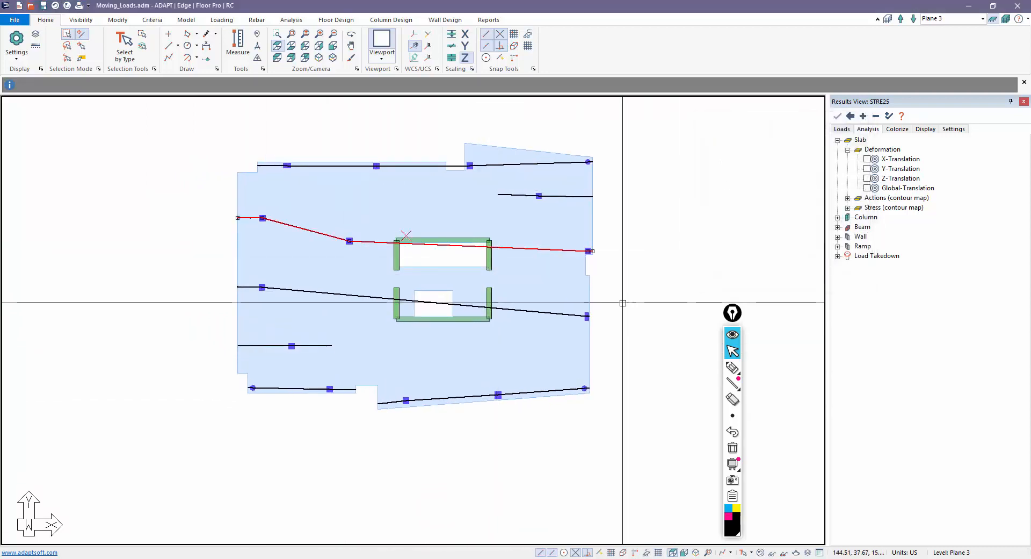
- Insert a vertex on the upper middle support line and move it to the upper wall corner
{"action": "right_click", "coordinate": [513, 249]}
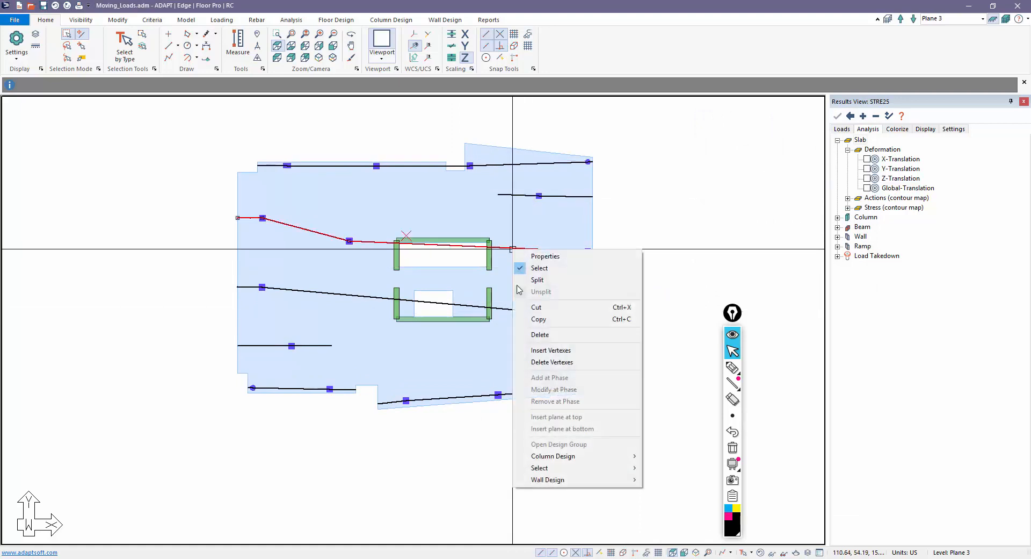
{"action": "left_click", "coordinate": [550, 350]}
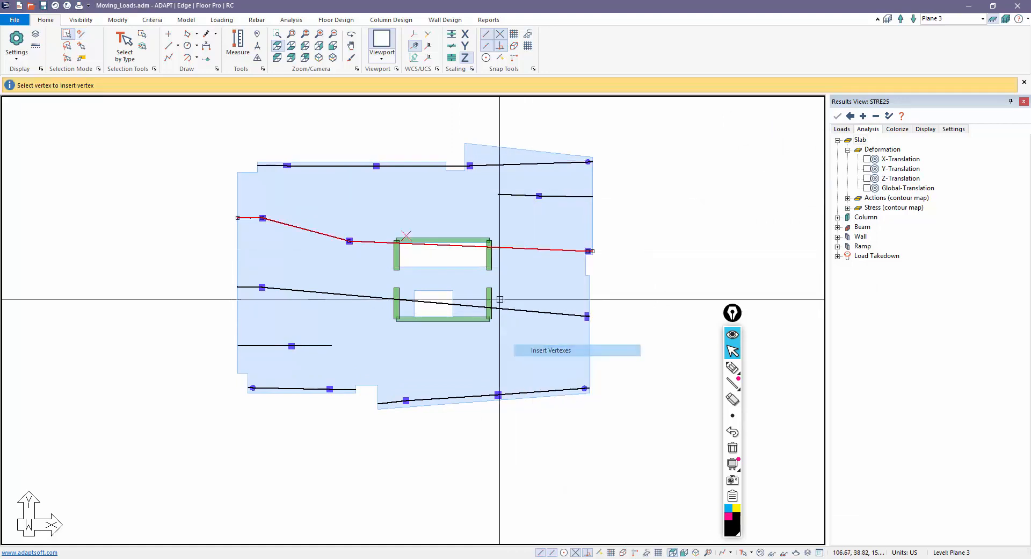
{"action": "left_click", "coordinate": [497, 248]}
{"action": "left_click", "coordinate": [405, 244]}
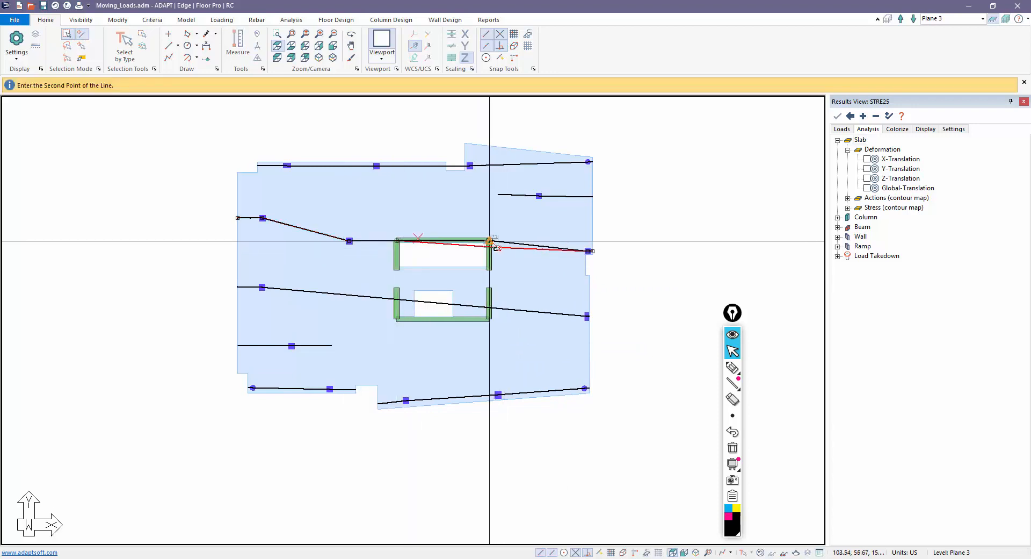
{"action": "left_click", "coordinate": [489, 241]}
- Insert vertices on the lower support line and place them at the lower wall's left and right corners
{"action": "right_click", "coordinate": [433, 301]}
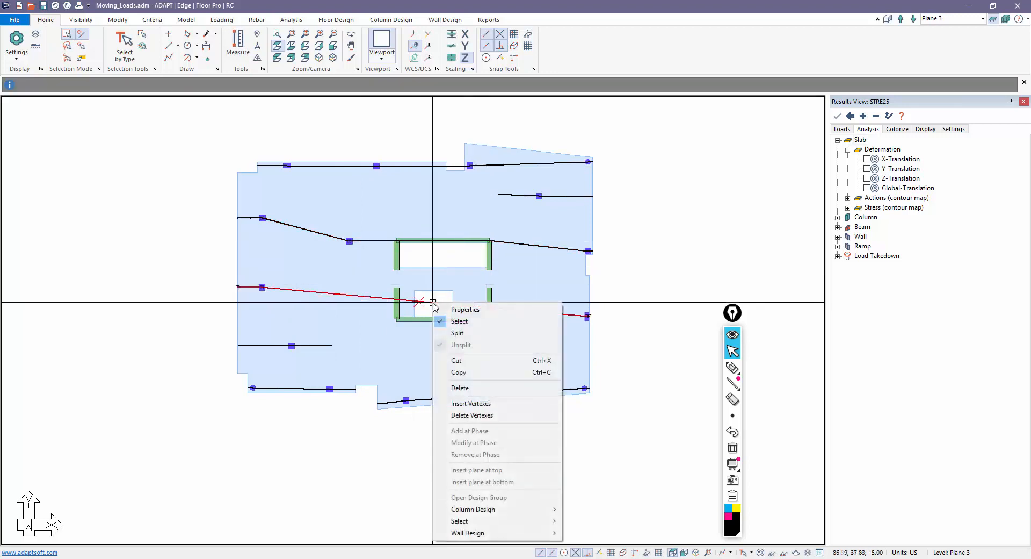
{"action": "left_click", "coordinate": [463, 402]}
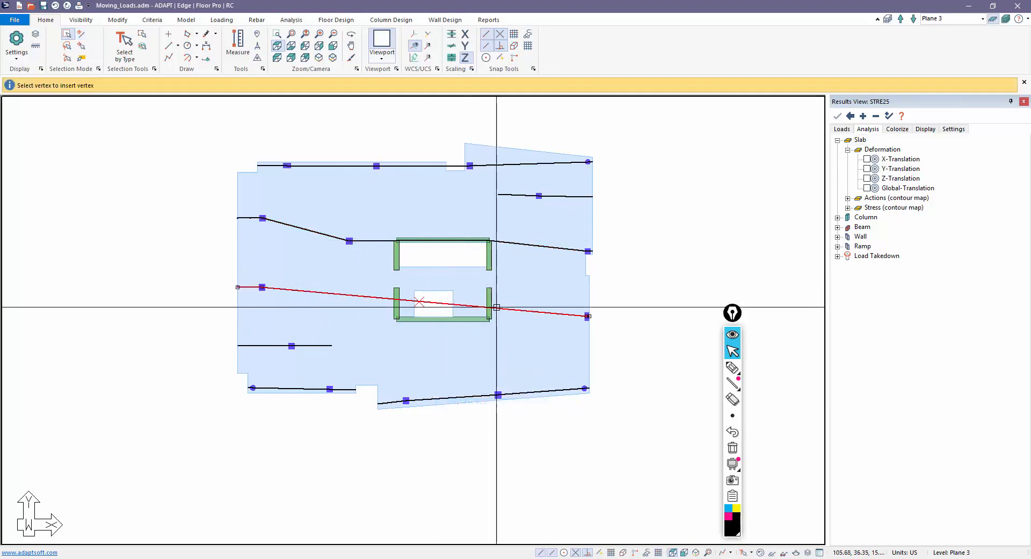
{"action": "left_click", "coordinate": [430, 309]}
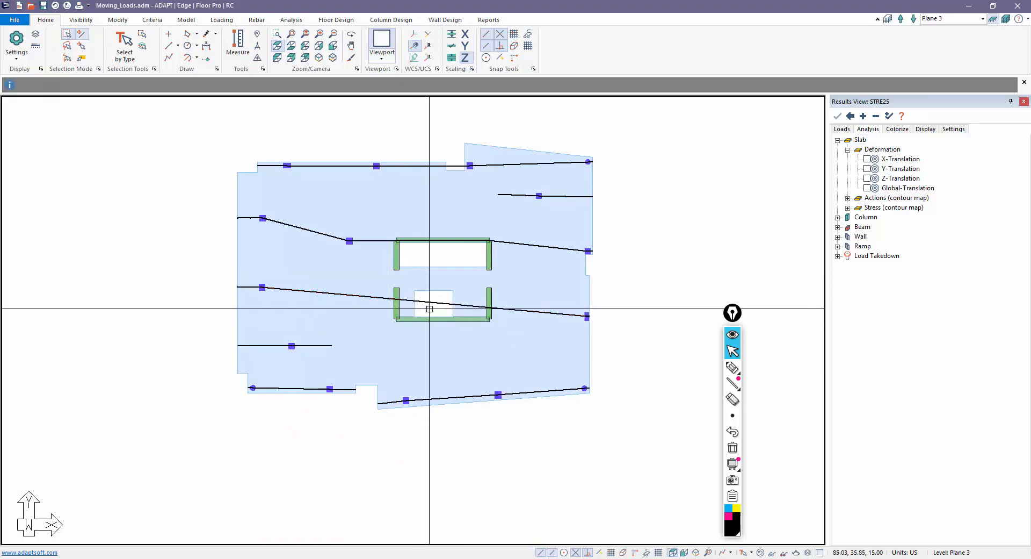
{"action": "left_click", "coordinate": [433, 304]}
{"action": "left_click", "coordinate": [388, 298]}
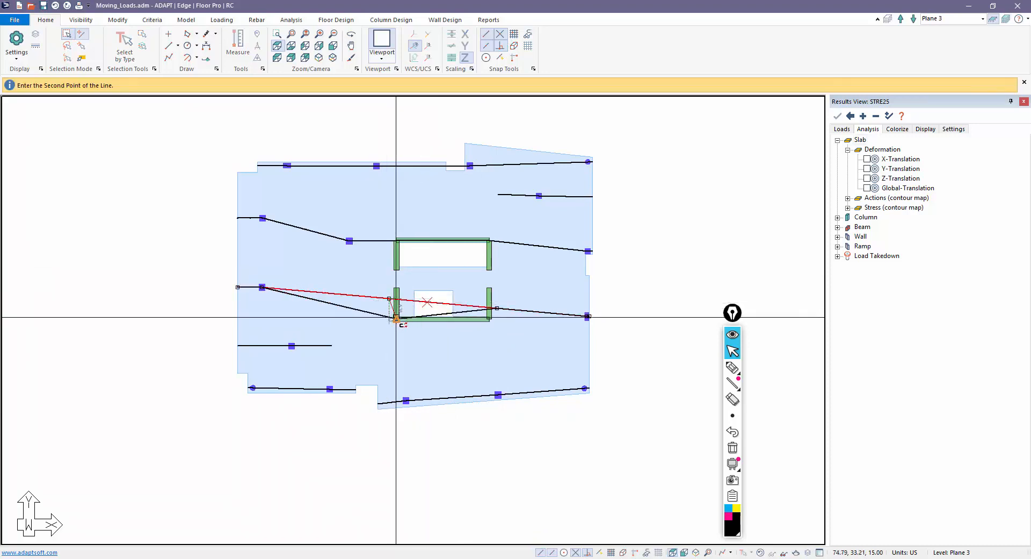
{"action": "left_click", "coordinate": [396, 318]}
{"action": "left_click", "coordinate": [492, 308]}
{"action": "left_click", "coordinate": [489, 319]}
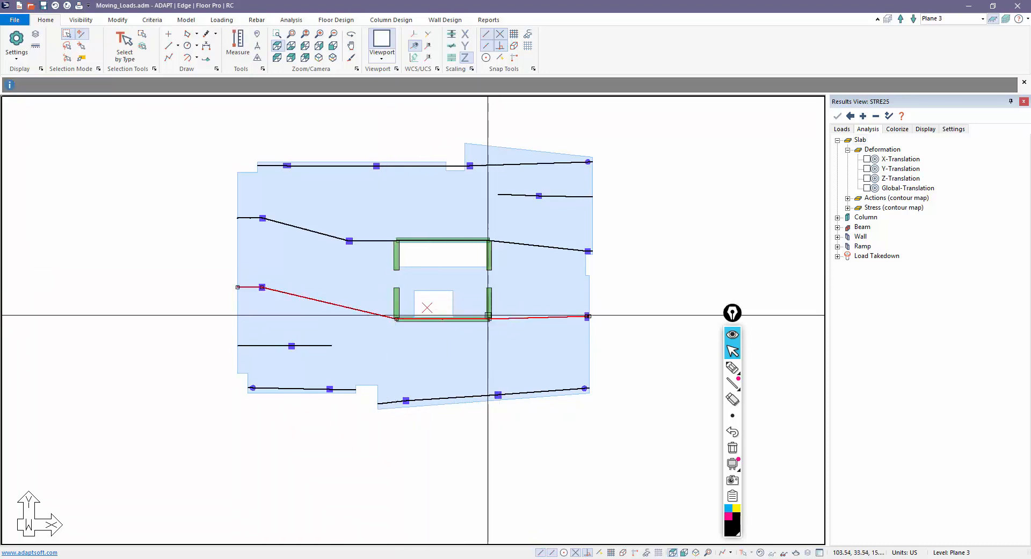
{"action": "key", "text": "Escape"}
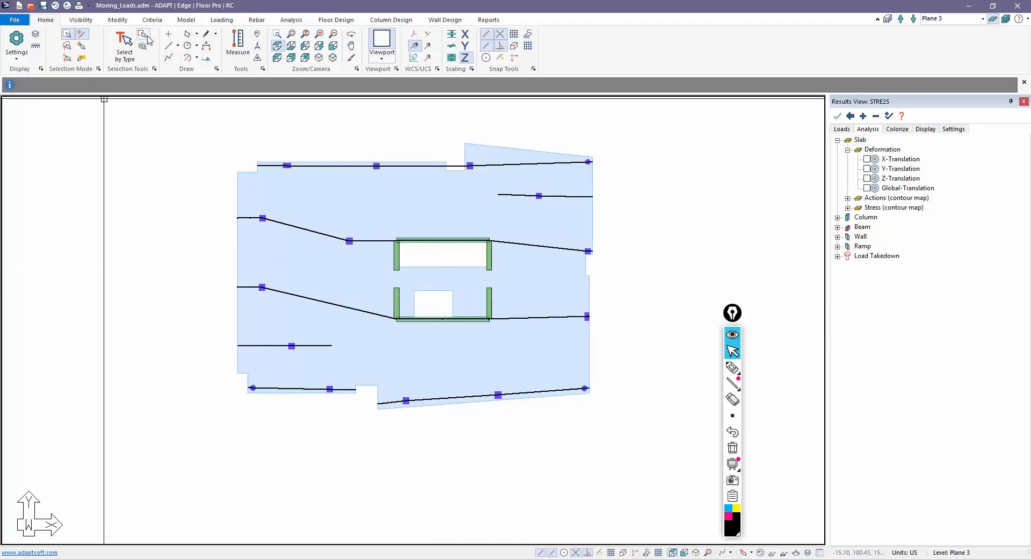
{"action": "left_click", "coordinate": [218, 20]}
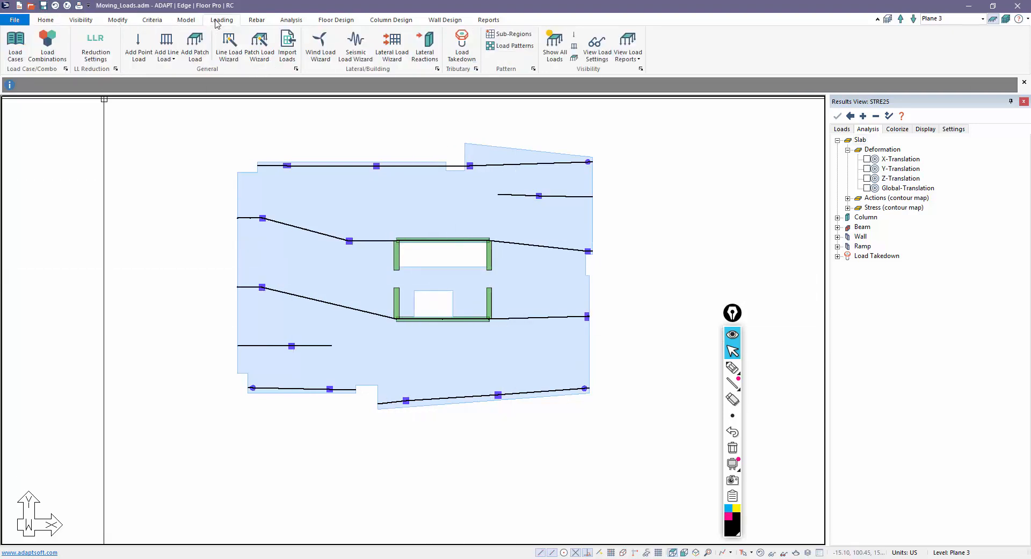
- Draw strip splitter lines along the upper walls' top edge and the lower walls' bottom edge
{"action": "left_click", "coordinate": [331, 20]}
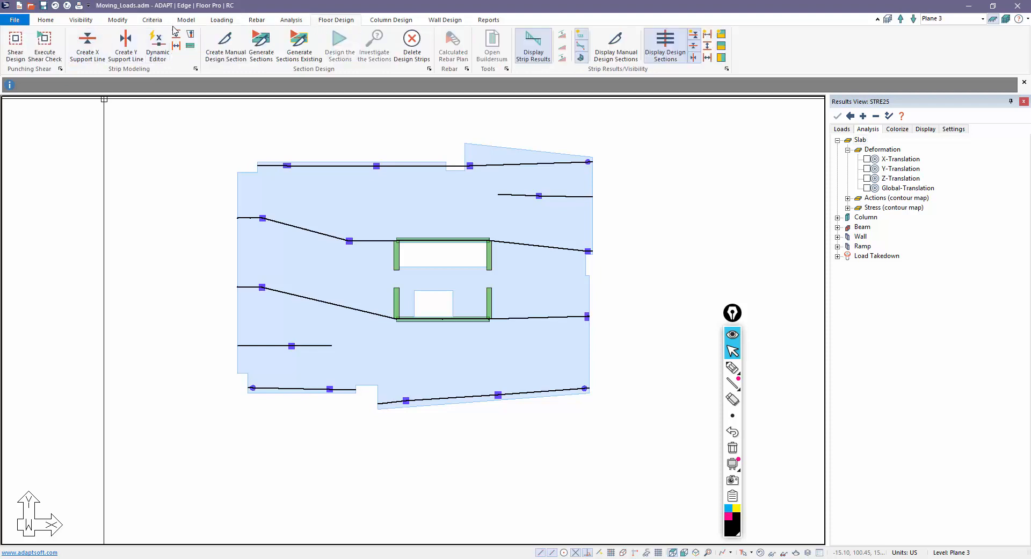
{"action": "left_click", "coordinate": [176, 36]}
{"action": "scroll", "coordinate": [446, 258], "scroll_direction": "up", "scroll_amount": 4}
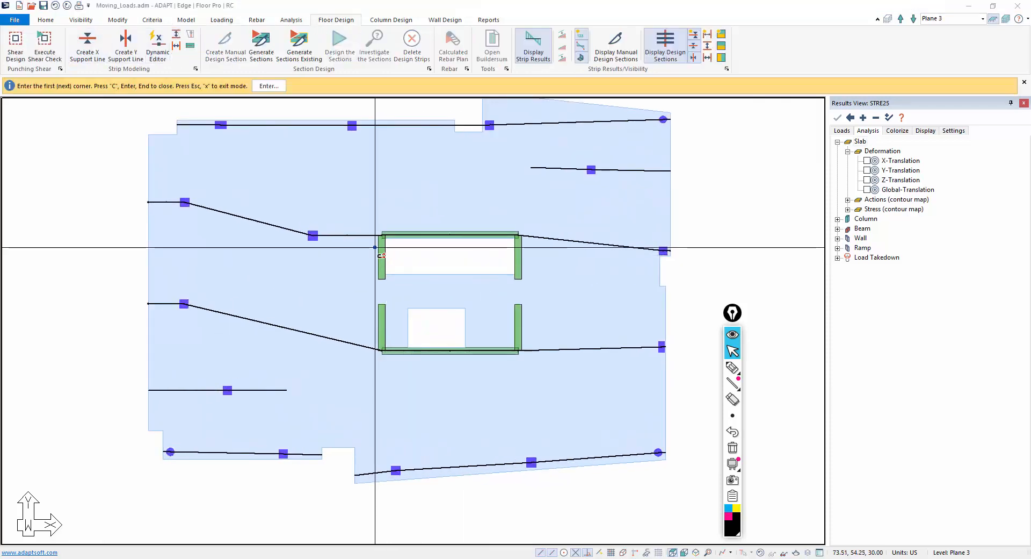
{"action": "left_click", "coordinate": [374, 242]}
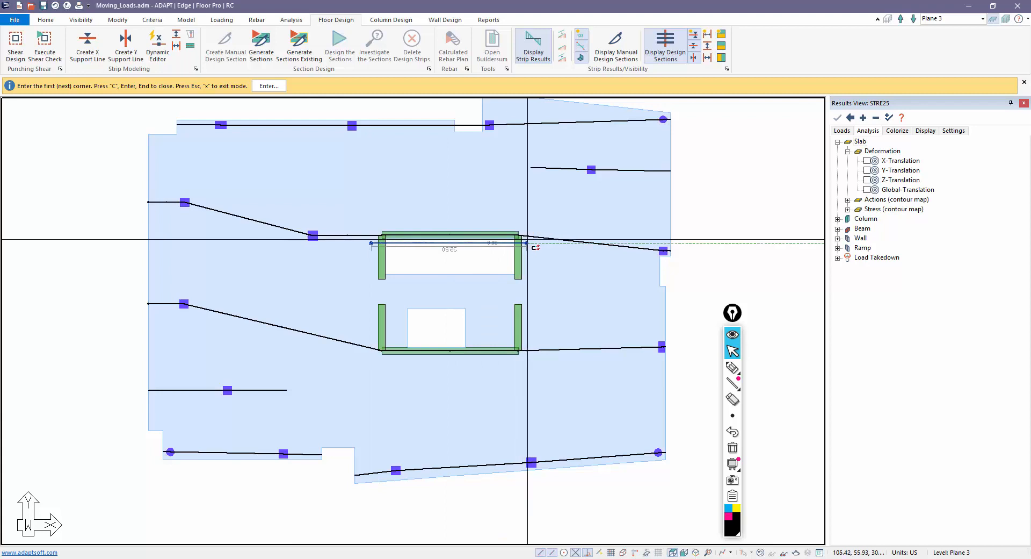
{"action": "left_click", "coordinate": [526, 243]}
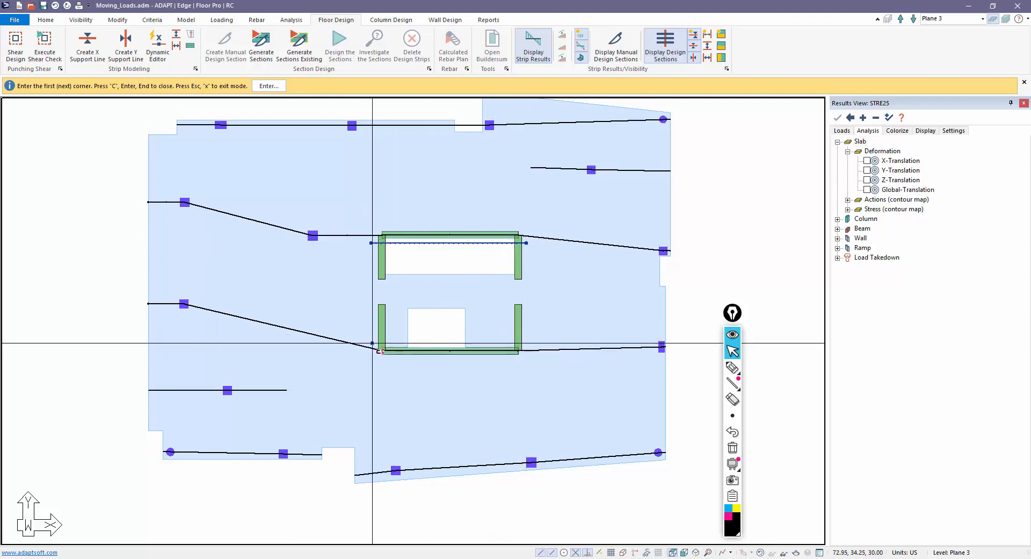
{"action": "left_click", "coordinate": [373, 342]}
{"action": "left_click", "coordinate": [526, 342]}
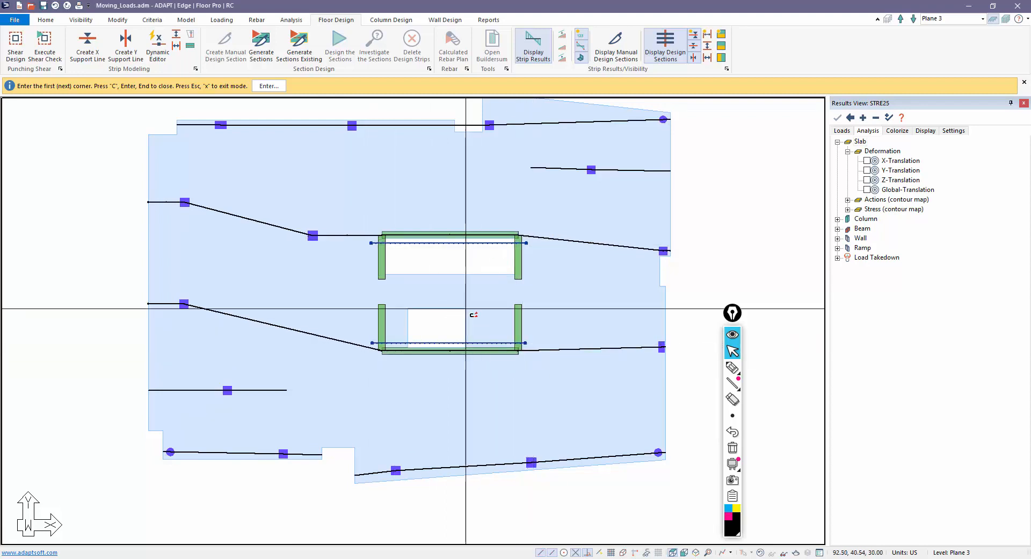
{"action": "scroll", "coordinate": [462, 372], "scroll_direction": "down", "scroll_amount": 2}
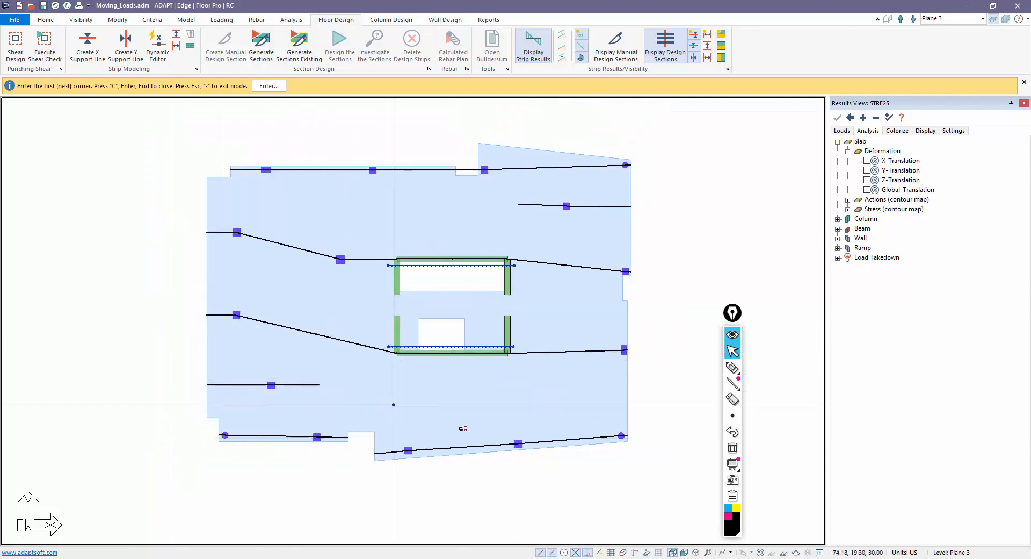
{"action": "right_click", "coordinate": [748, 157]}
{"action": "left_click", "coordinate": [768, 164]}
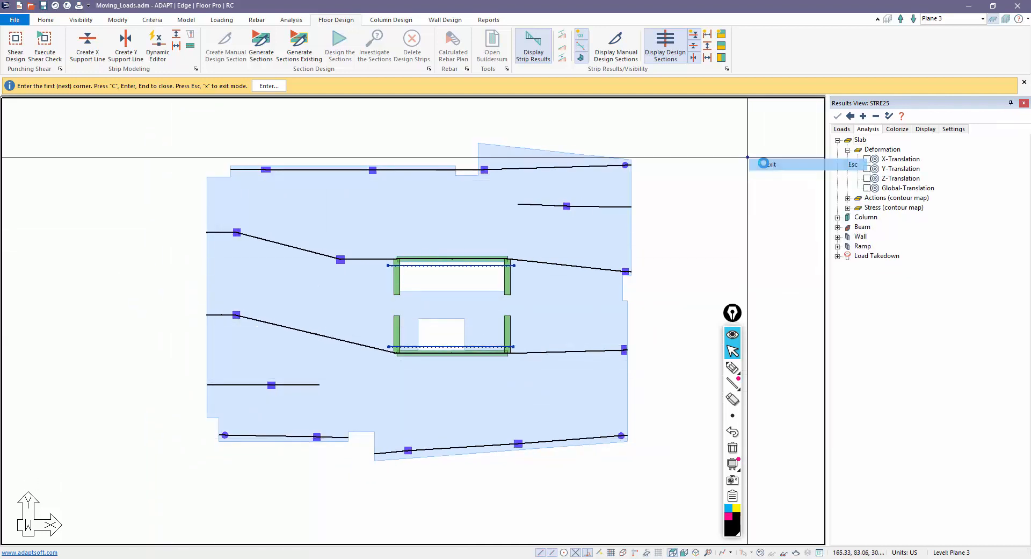
- Generate design sections, clearing previous strip work, and inspect the resulting design strips
{"action": "left_click", "coordinate": [260, 54]}
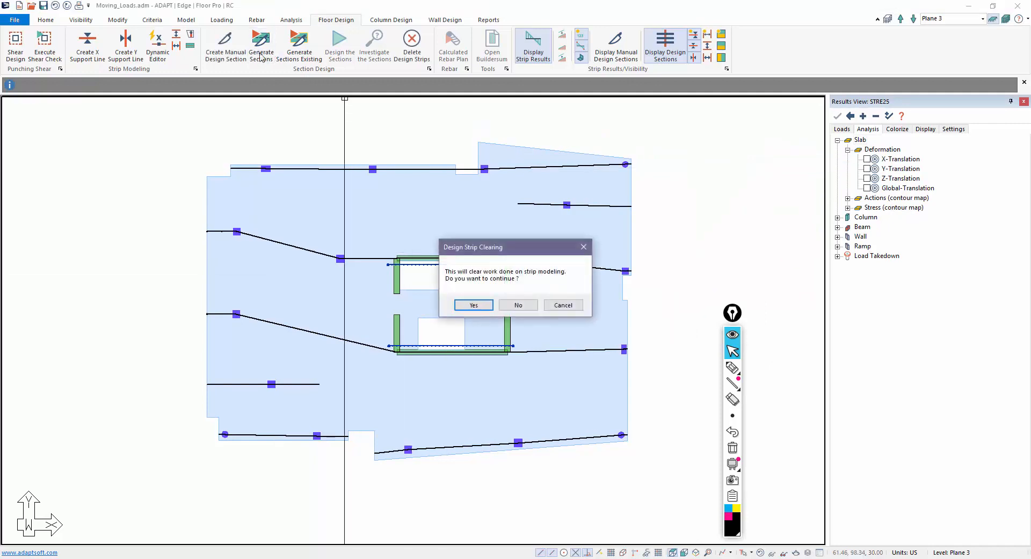
{"action": "left_click", "coordinate": [472, 304]}
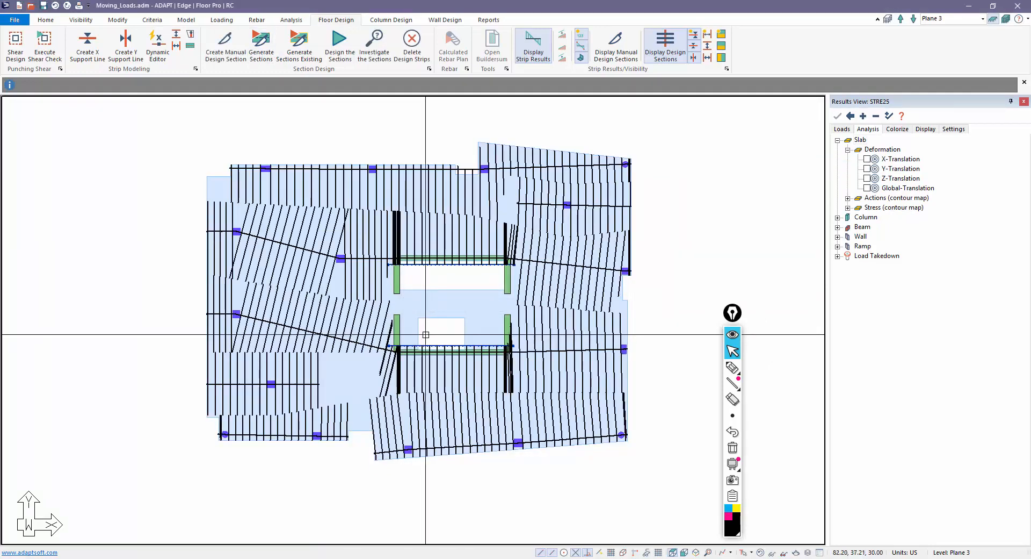
{"action": "left_click", "coordinate": [506, 159]}
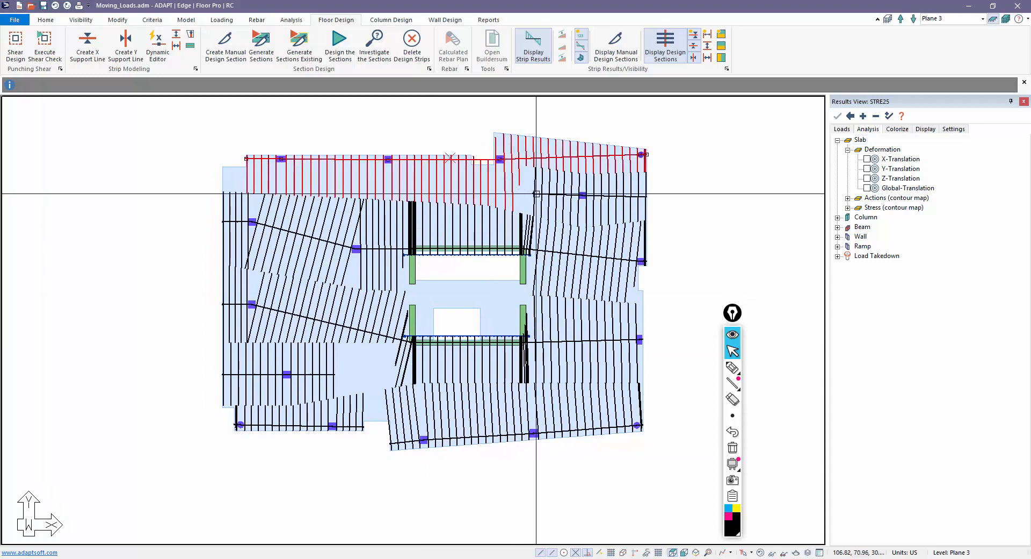
{"action": "left_click", "coordinate": [536, 194]}
{"action": "left_click", "coordinate": [380, 220]}
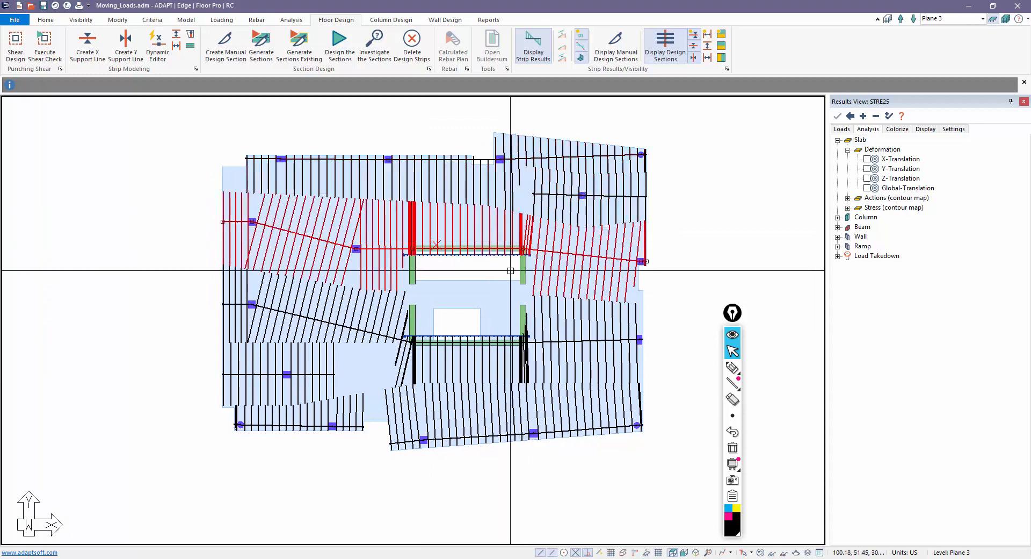
{"action": "left_click", "coordinate": [377, 325]}
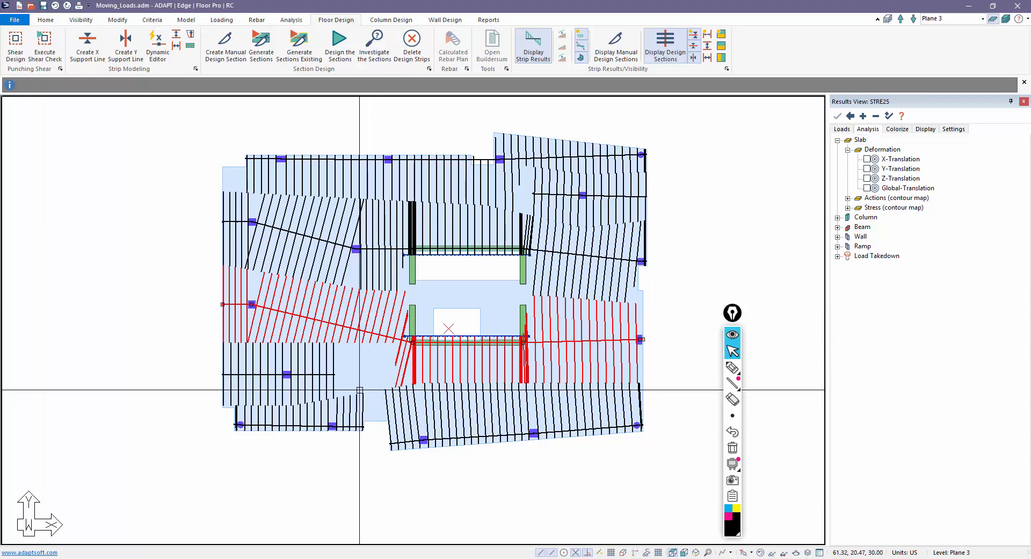
{"action": "left_click", "coordinate": [205, 378]}
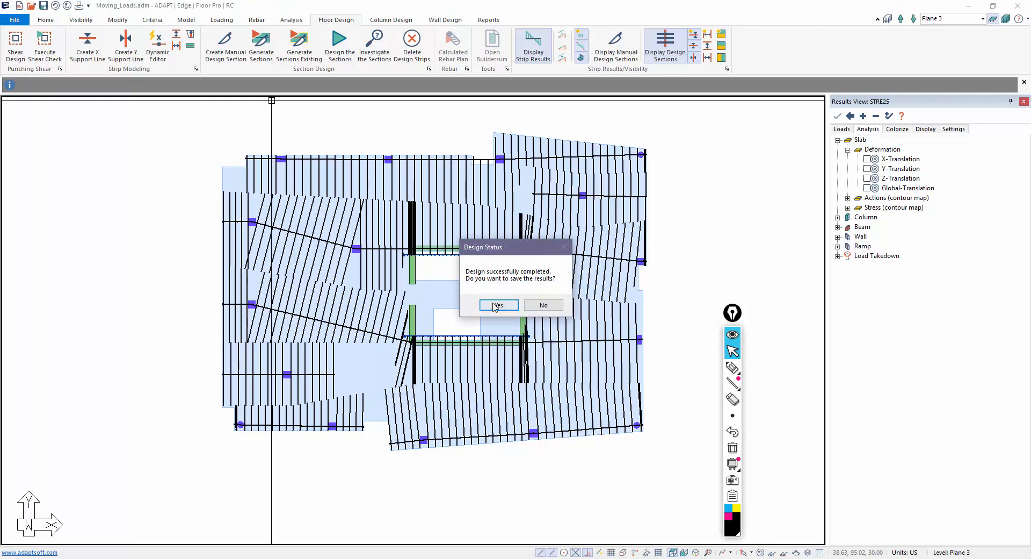
{"action": "left_click", "coordinate": [497, 305]}
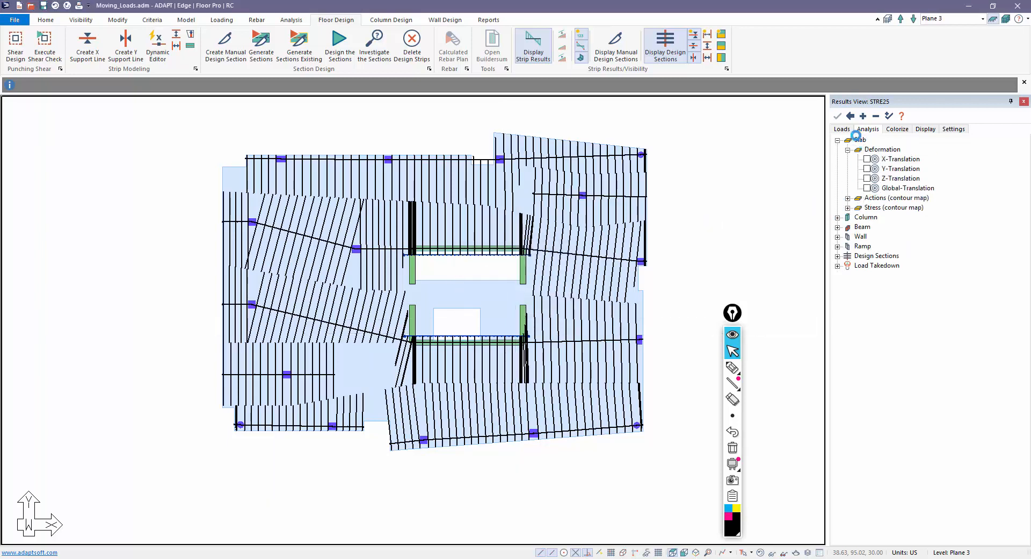
{"action": "left_click", "coordinate": [846, 132]}
{"action": "scroll", "coordinate": [866, 211], "scroll_direction": "up", "scroll_amount": 10}
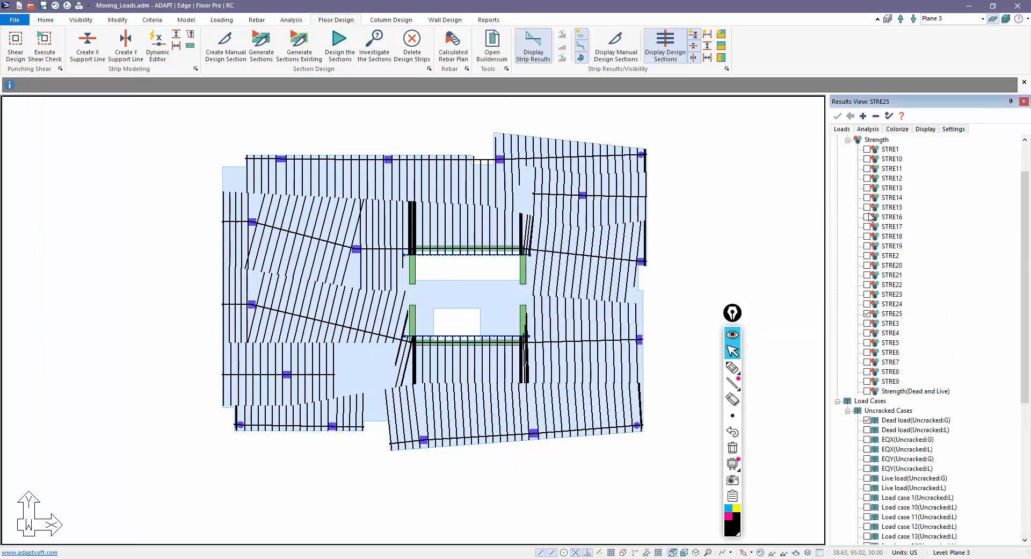
{"action": "left_click", "coordinate": [848, 188]}
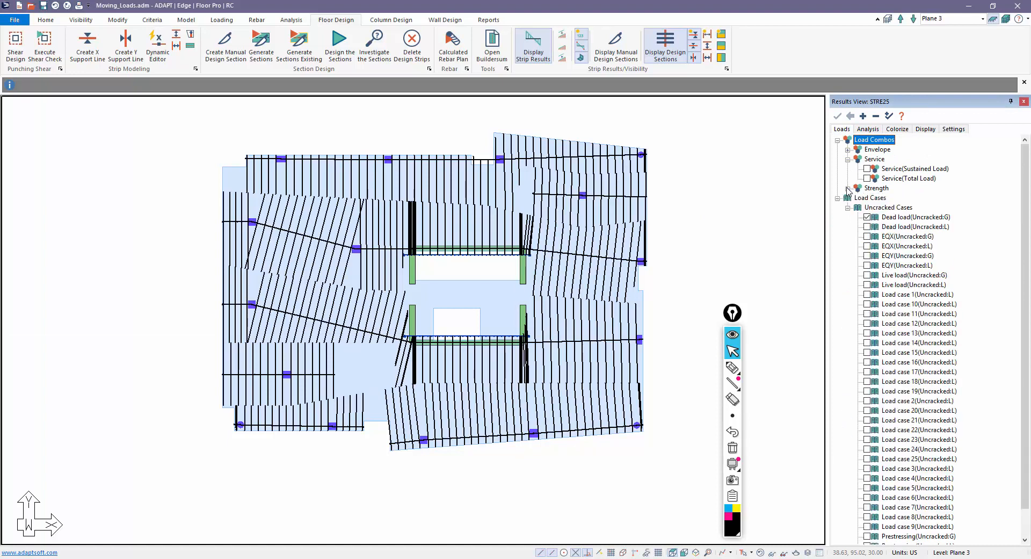
{"action": "left_click", "coordinate": [847, 188]}
{"action": "left_click", "coordinate": [847, 188]}
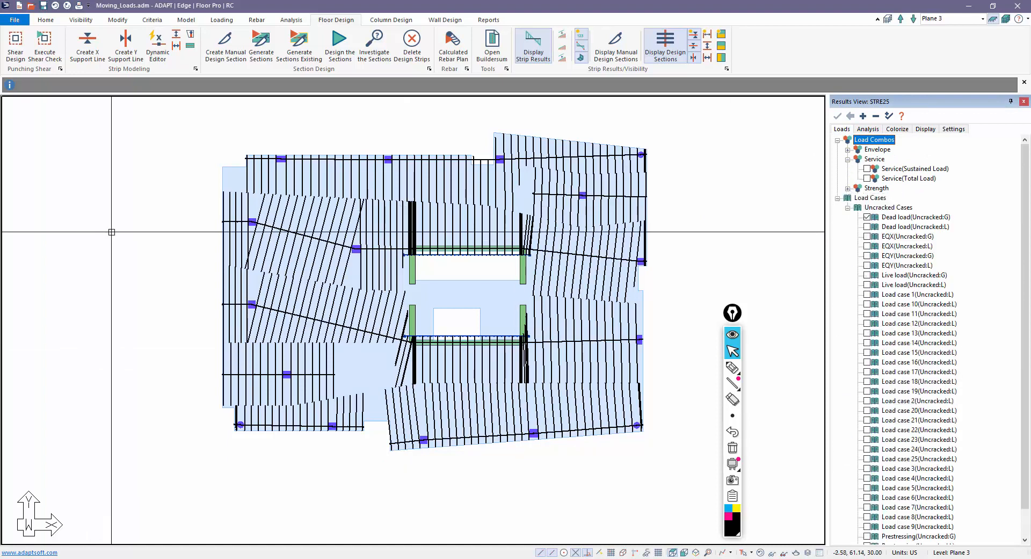
{"action": "left_click", "coordinate": [847, 150]}
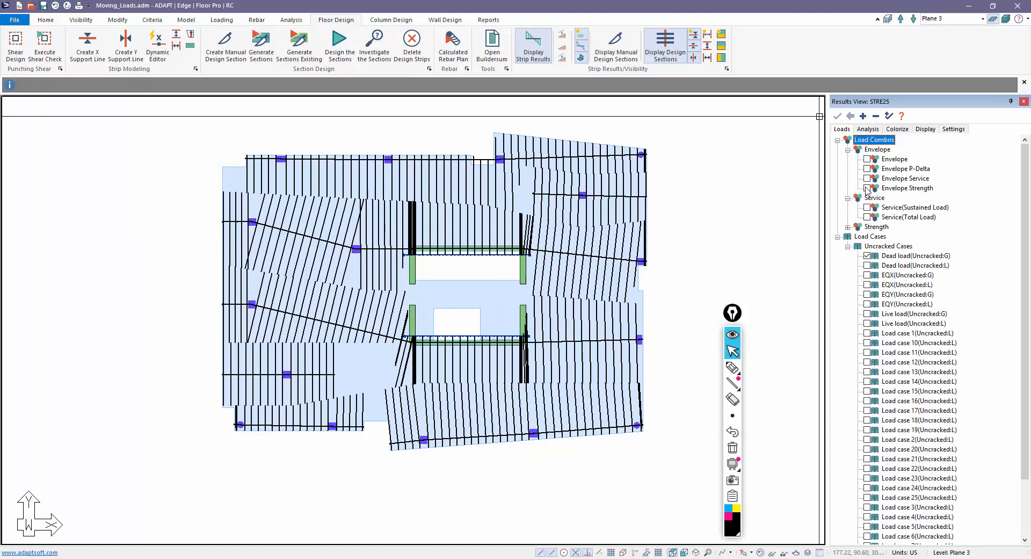
{"action": "left_click", "coordinate": [866, 129]}
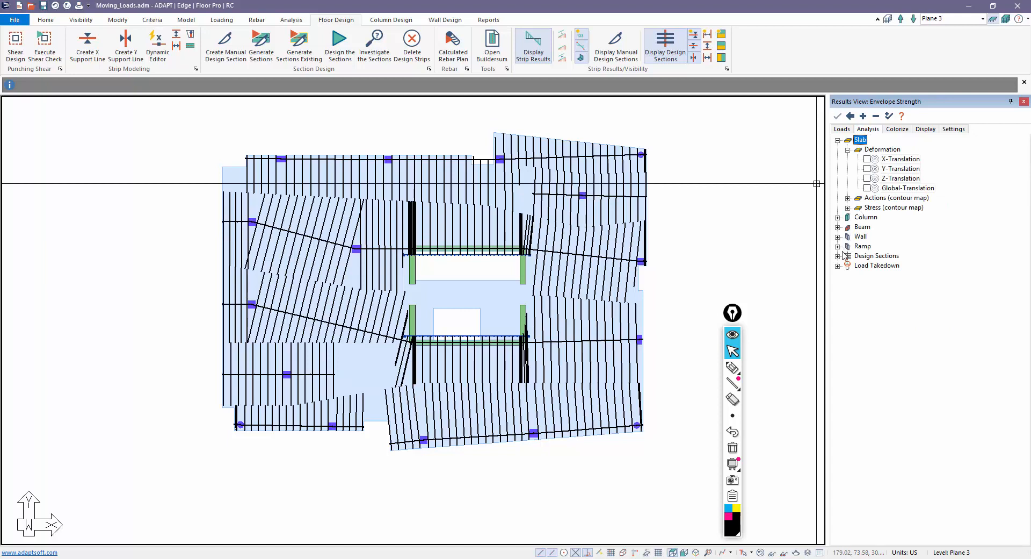
{"action": "left_click", "coordinate": [837, 256]}
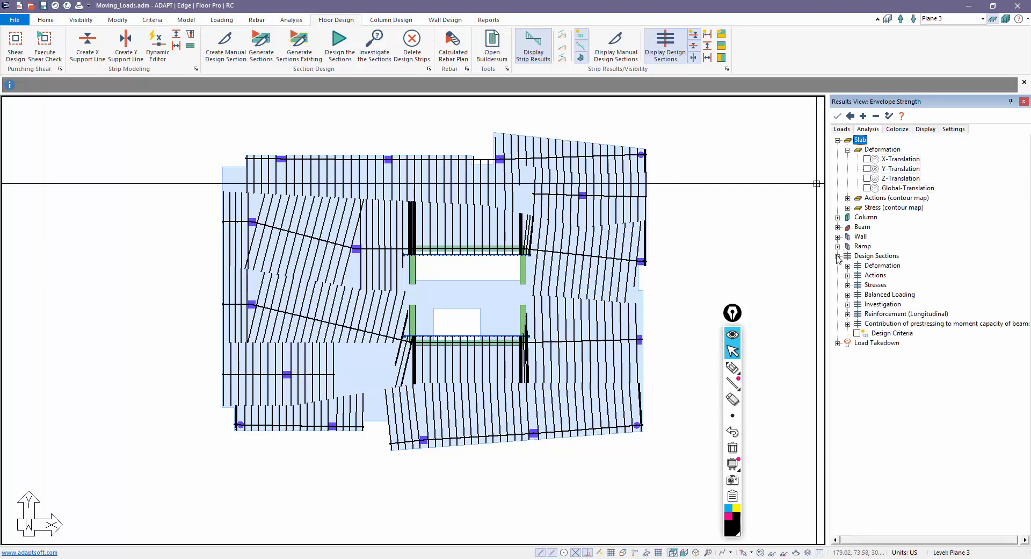
{"action": "left_click", "coordinate": [848, 275]}
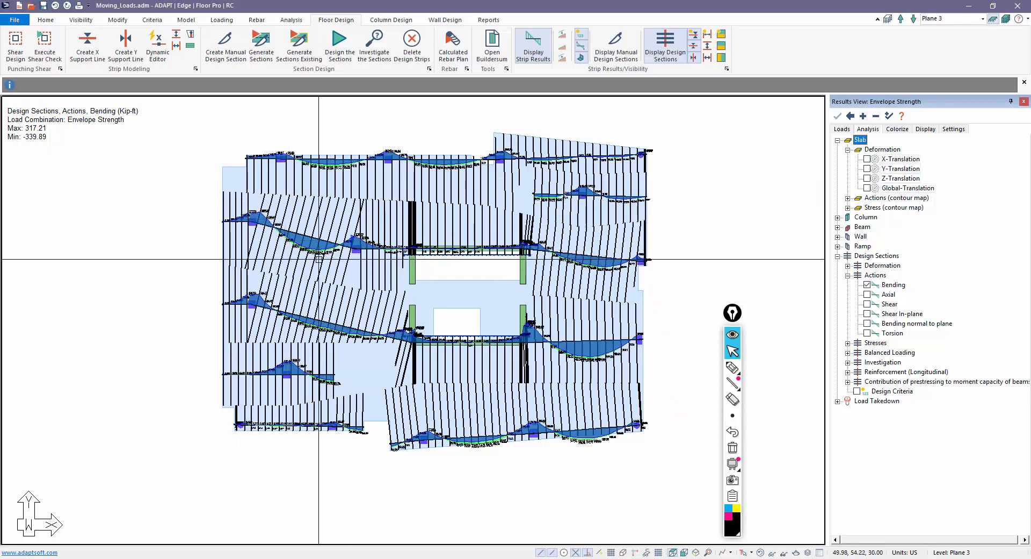
{"action": "middle_click_drag", "start_coordinate": [646, 321], "coordinate": [655, 281]}
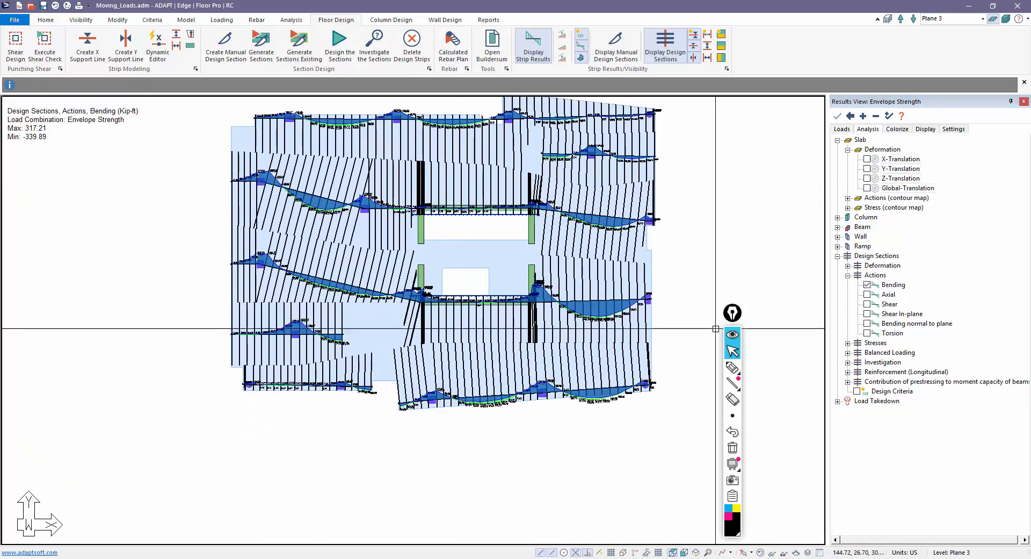
{"action": "middle_click_drag", "start_coordinate": [729, 219], "coordinate": [734, 247]}
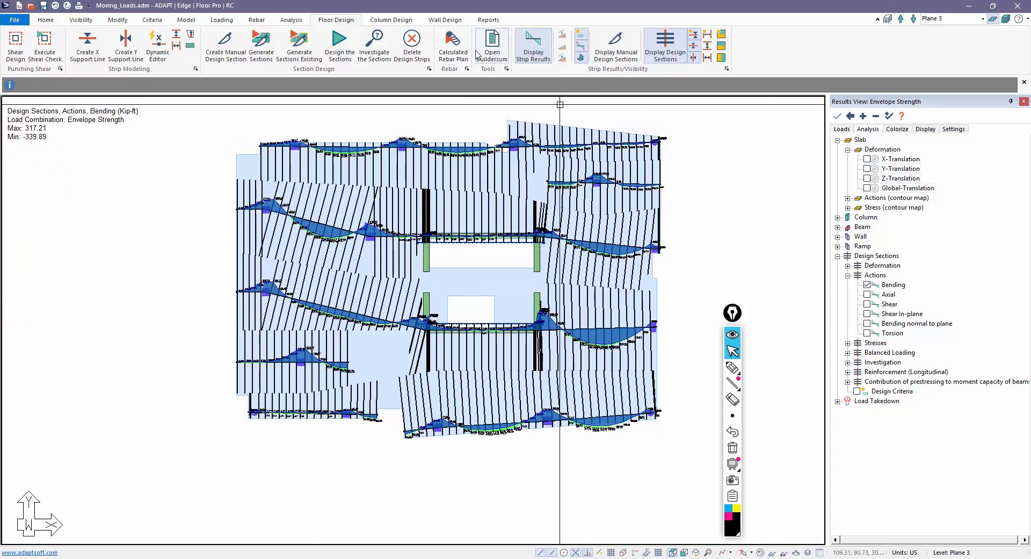
- Generate the Envelope Strength rebar plan, then hide the design strips, bending diagrams and rebar
{"action": "left_click", "coordinate": [450, 48]}
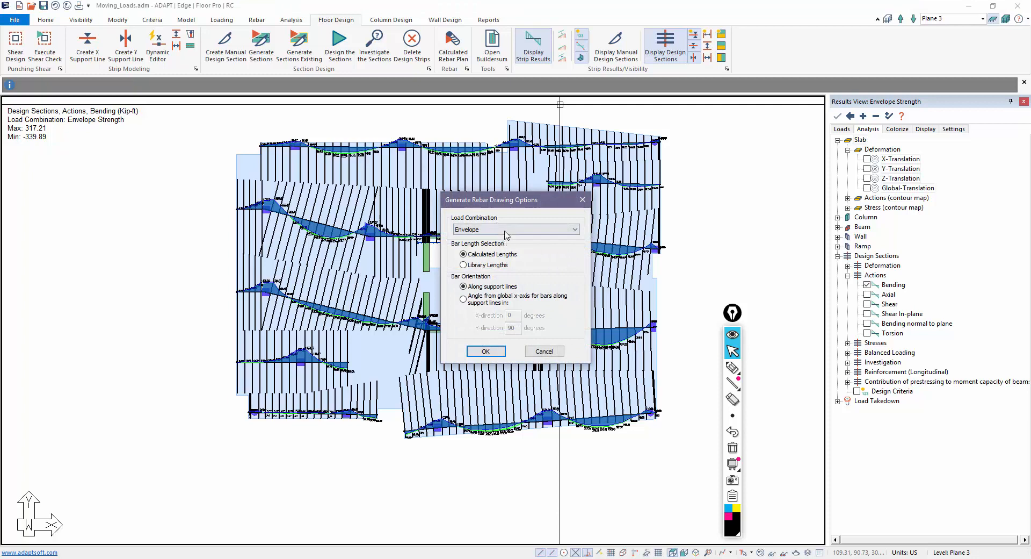
{"action": "left_click", "coordinate": [506, 231]}
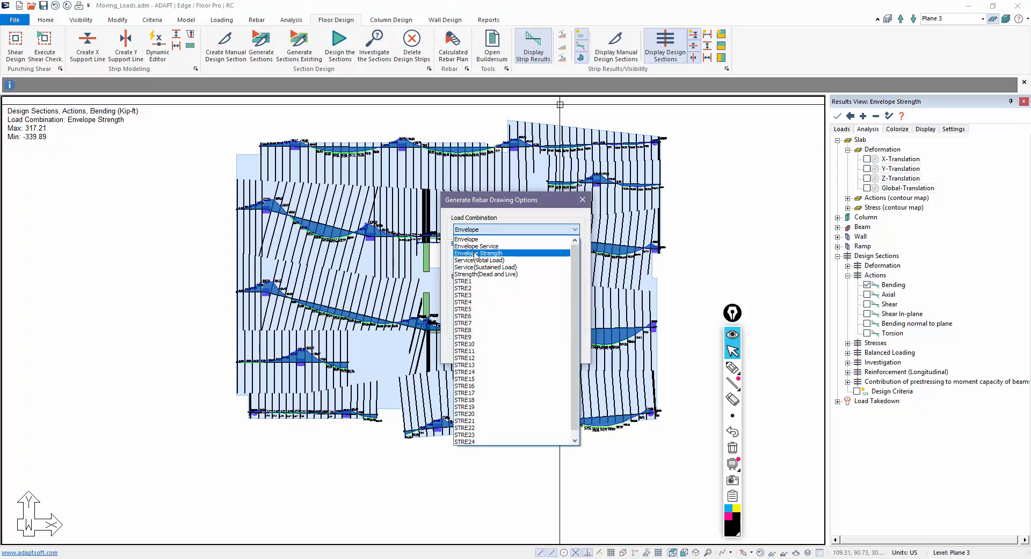
{"action": "left_click", "coordinate": [475, 253]}
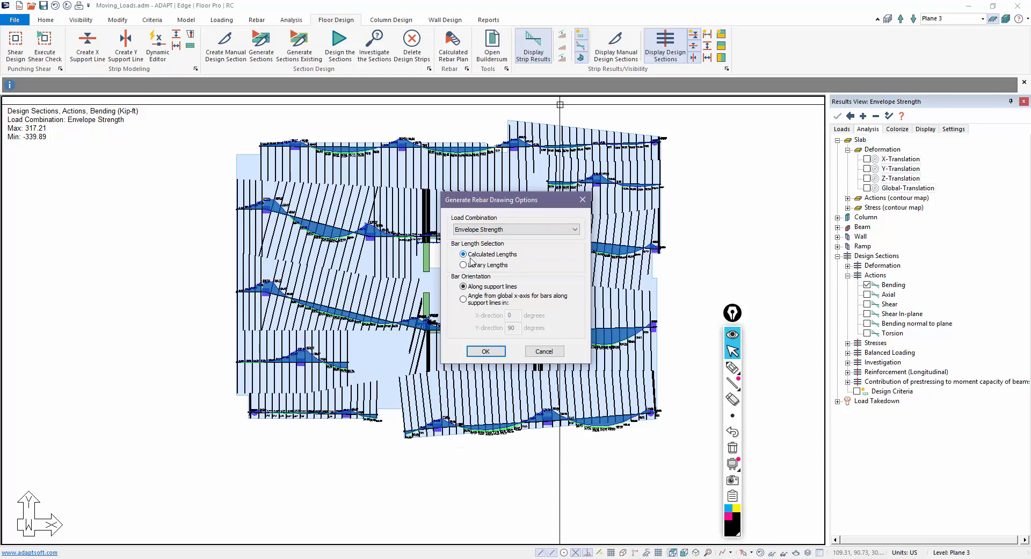
{"action": "left_click", "coordinate": [486, 351]}
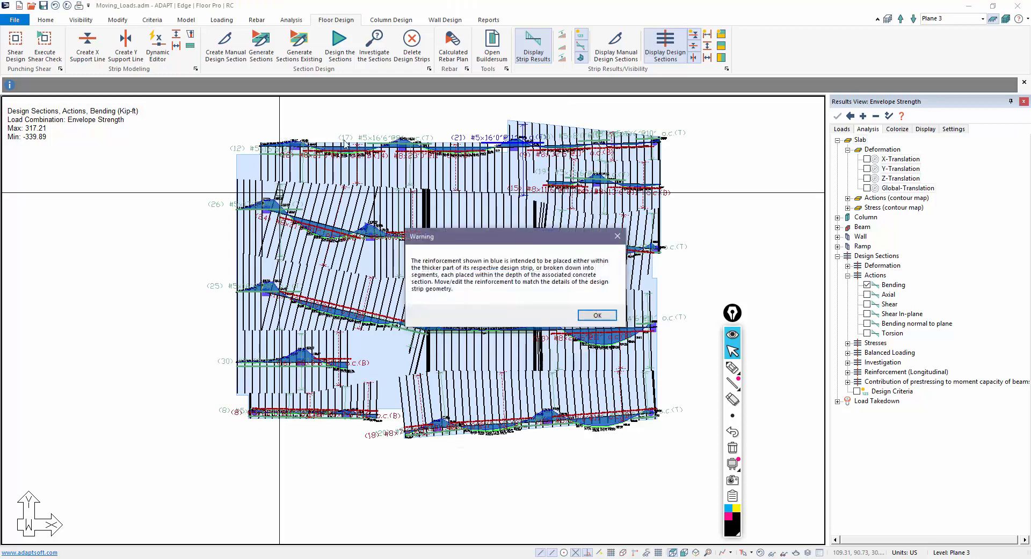
{"action": "left_click", "coordinate": [594, 316]}
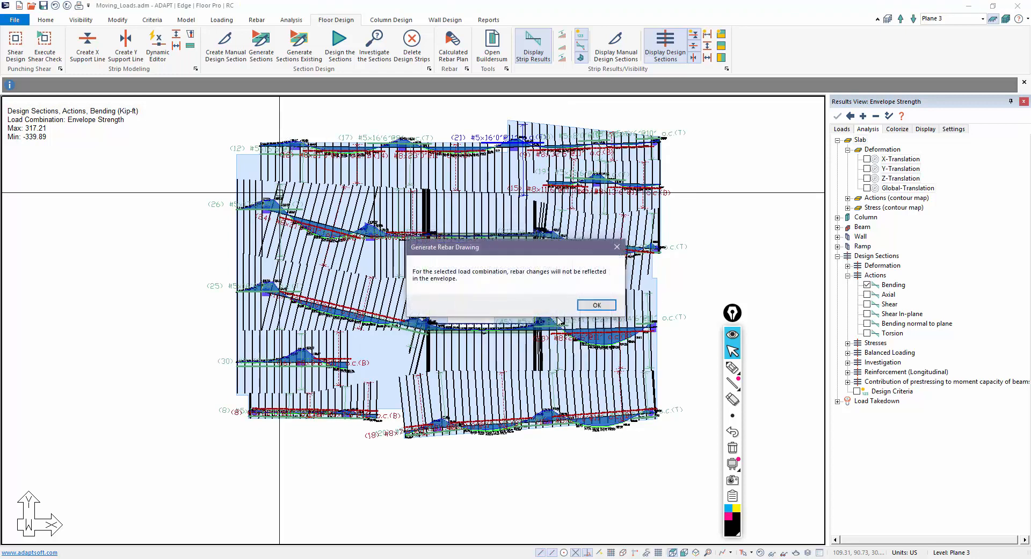
{"action": "left_click", "coordinate": [601, 305]}
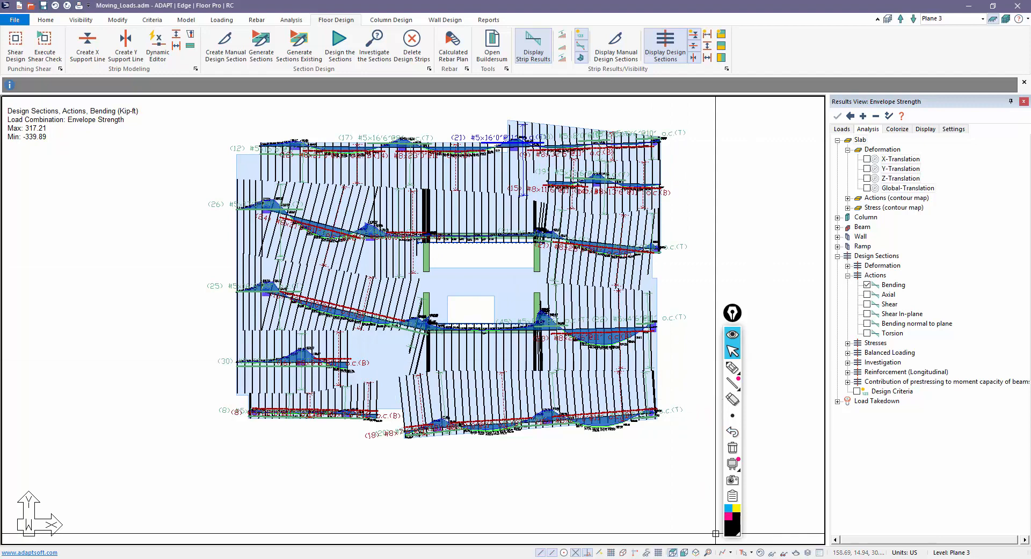
{"action": "left_click", "coordinate": [761, 552]}
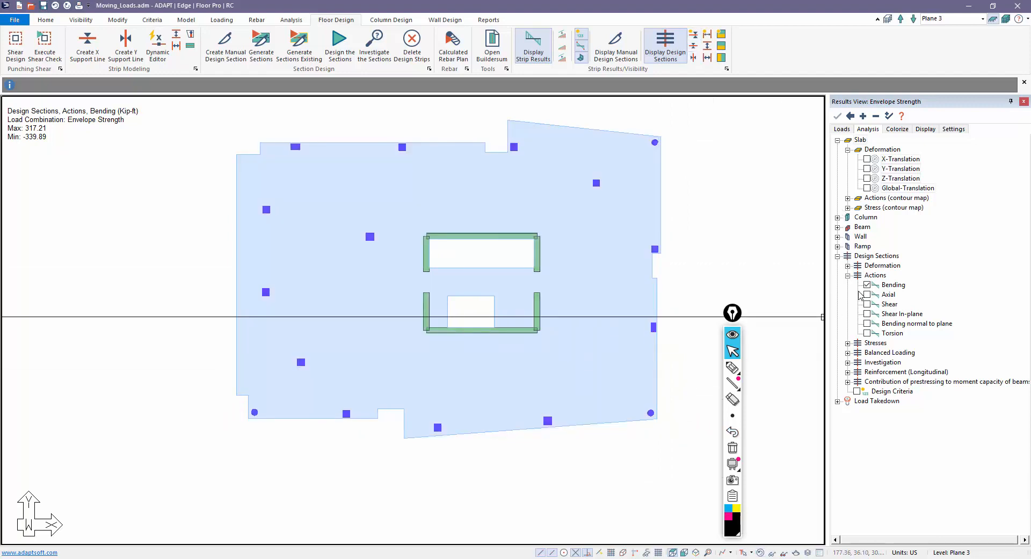
- Plot design-section bending moments for STRE1, ranging 293.70 to -340.83 kip-ft
{"action": "left_click", "coordinate": [678, 51]}
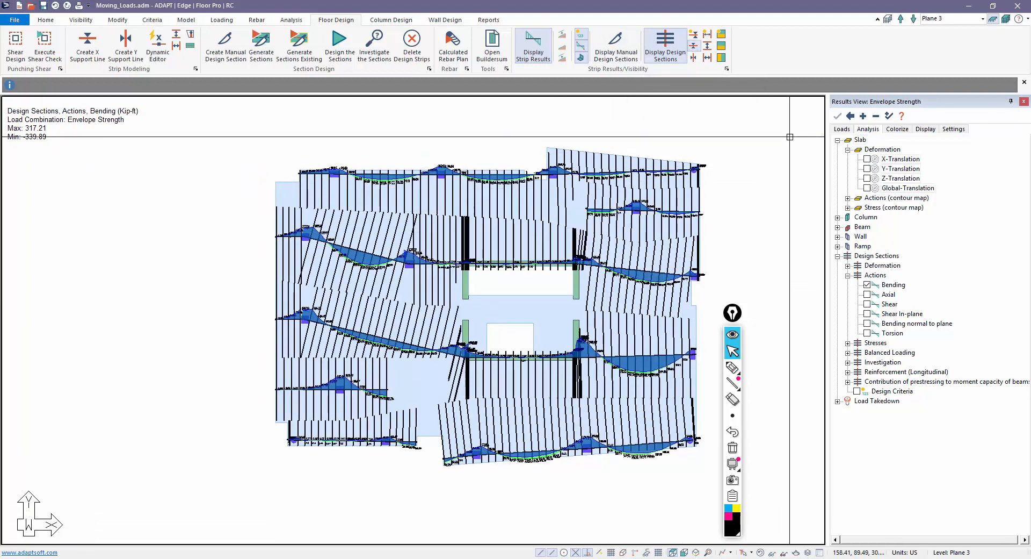
{"action": "left_click", "coordinate": [842, 129]}
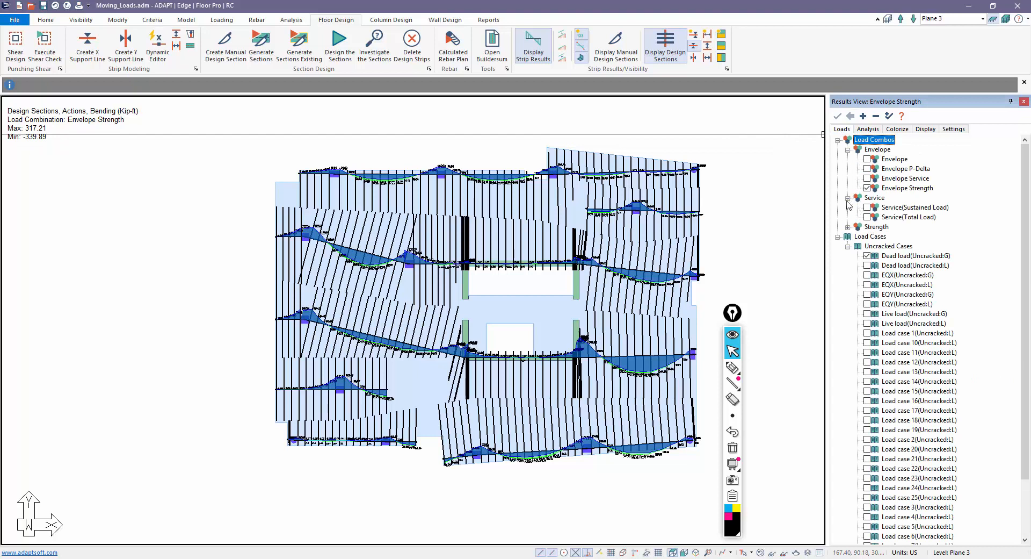
{"action": "left_click", "coordinate": [847, 227]}
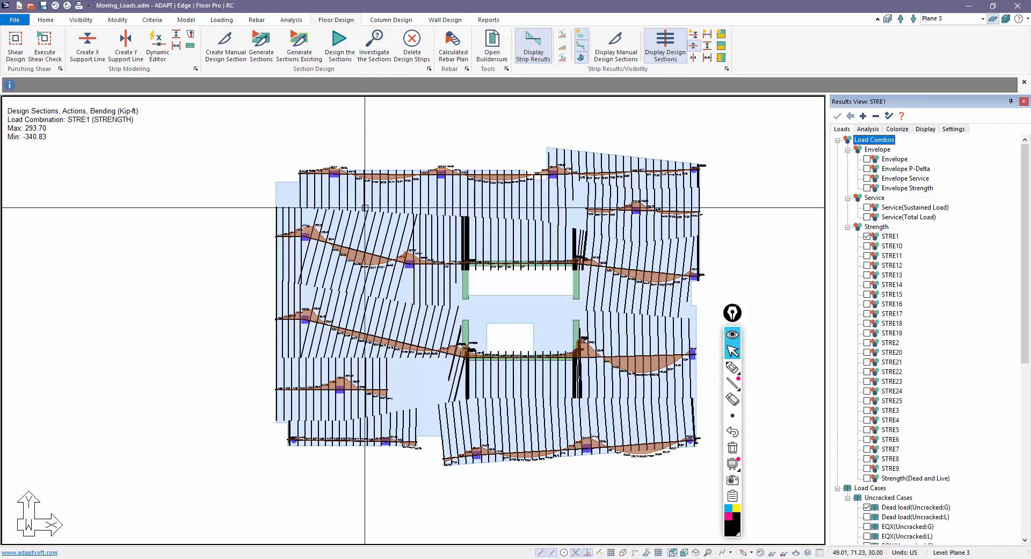
{"action": "scroll", "coordinate": [335, 173], "scroll_direction": "up", "scroll_amount": 5}
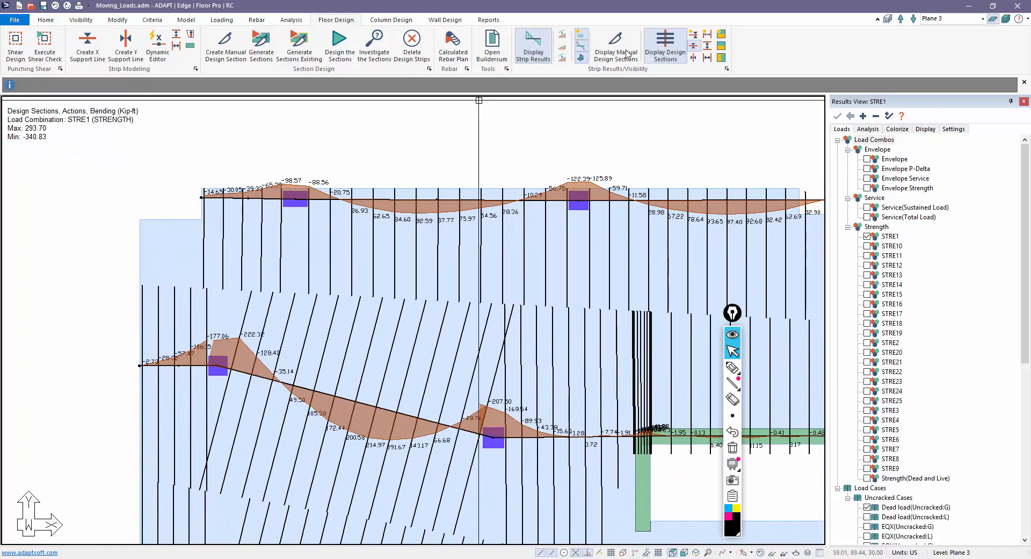
{"action": "left_click", "coordinate": [238, 23]}
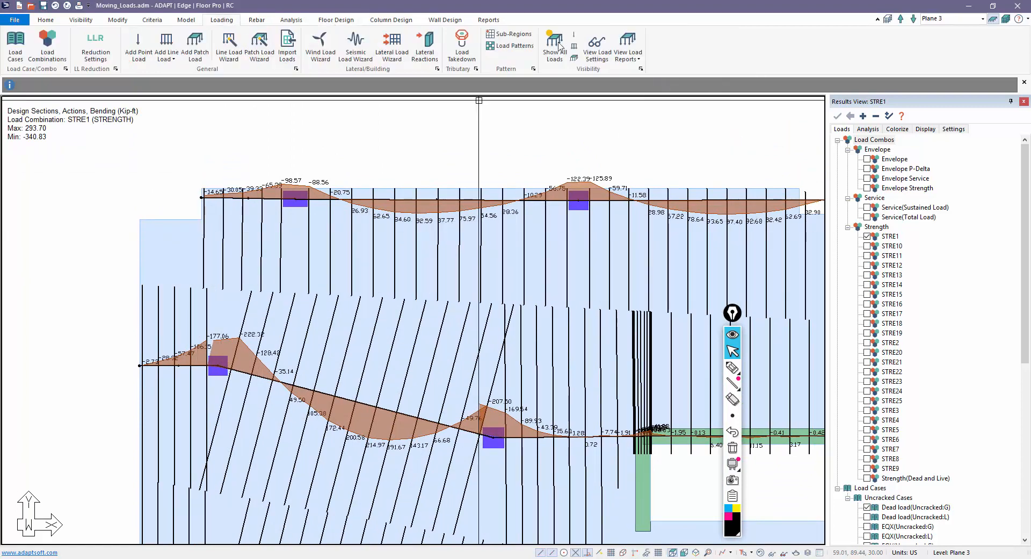
- Show all loads, step through STRE2, STRE3, STRE4 and STRE5, and view STRE5 moments on the whole slab
{"action": "left_click", "coordinate": [553, 47]}
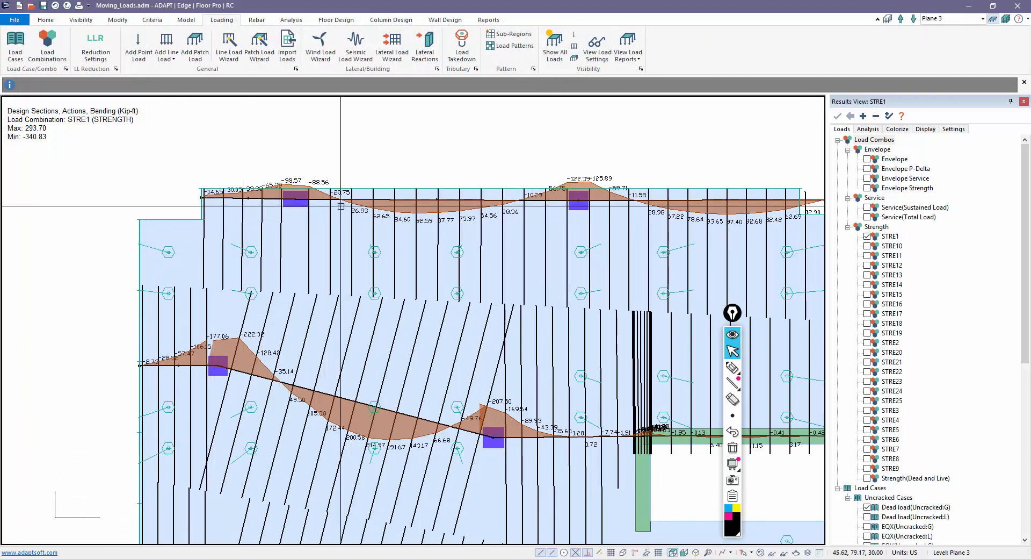
{"action": "left_click", "coordinate": [573, 34]}
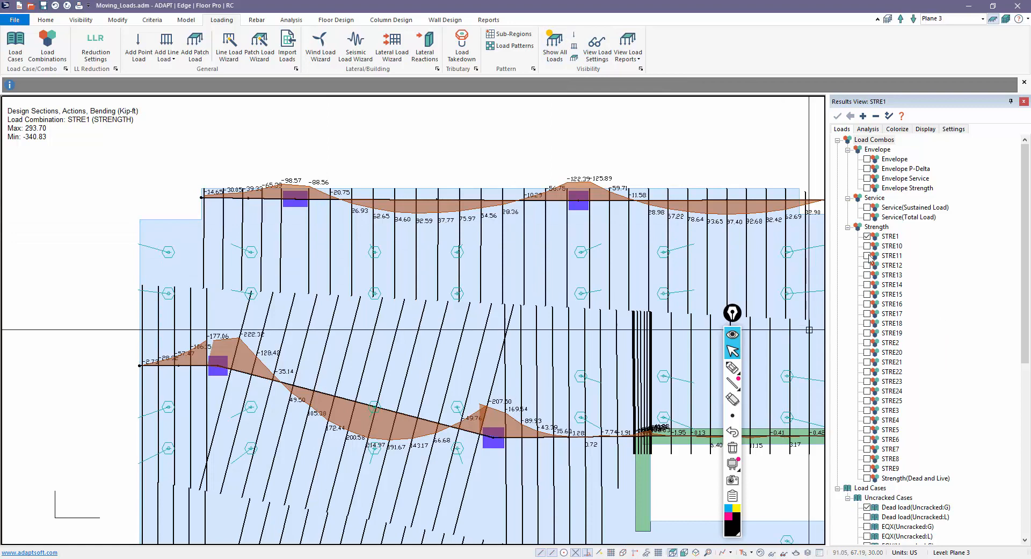
{"action": "left_click", "coordinate": [867, 343]}
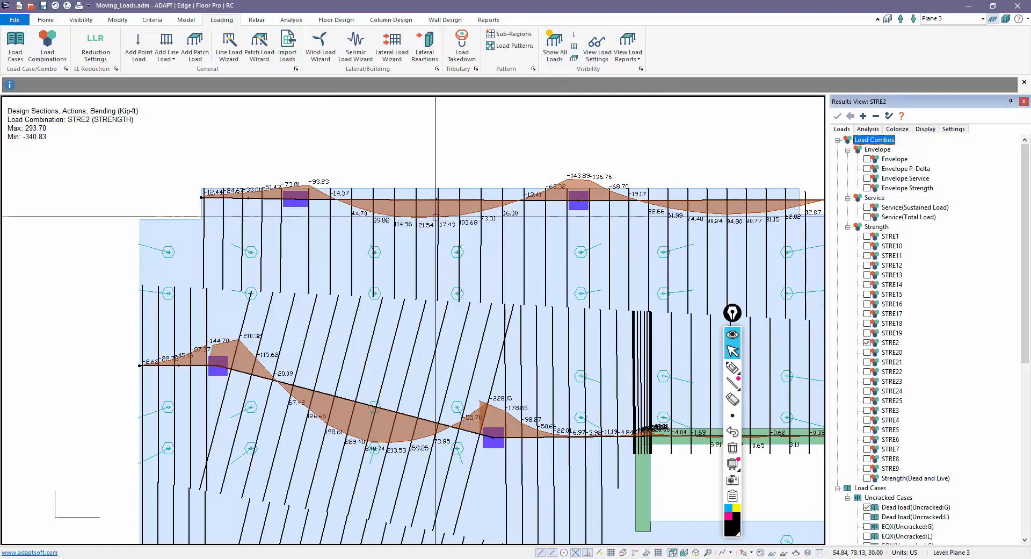
{"action": "left_click", "coordinate": [868, 410]}
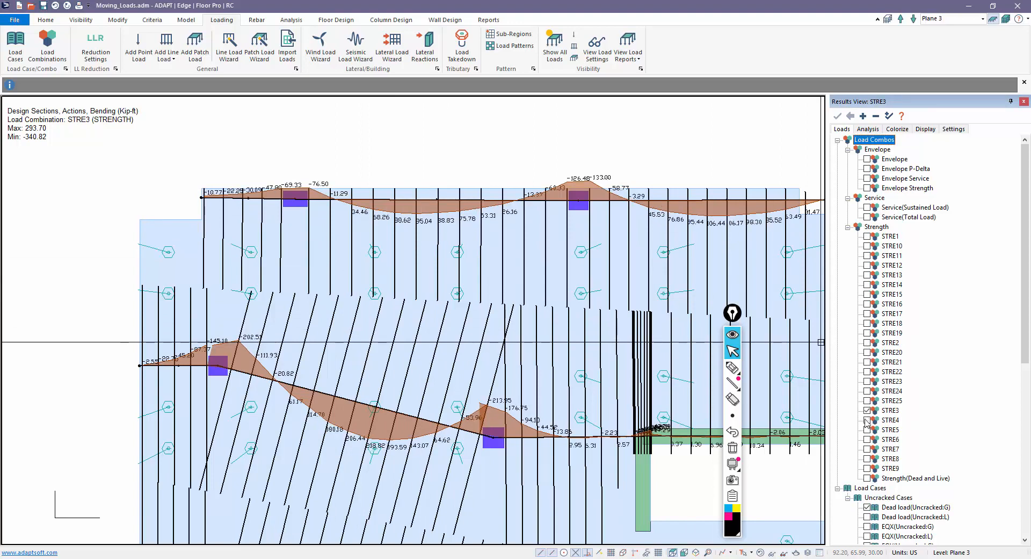
{"action": "left_click", "coordinate": [867, 420]}
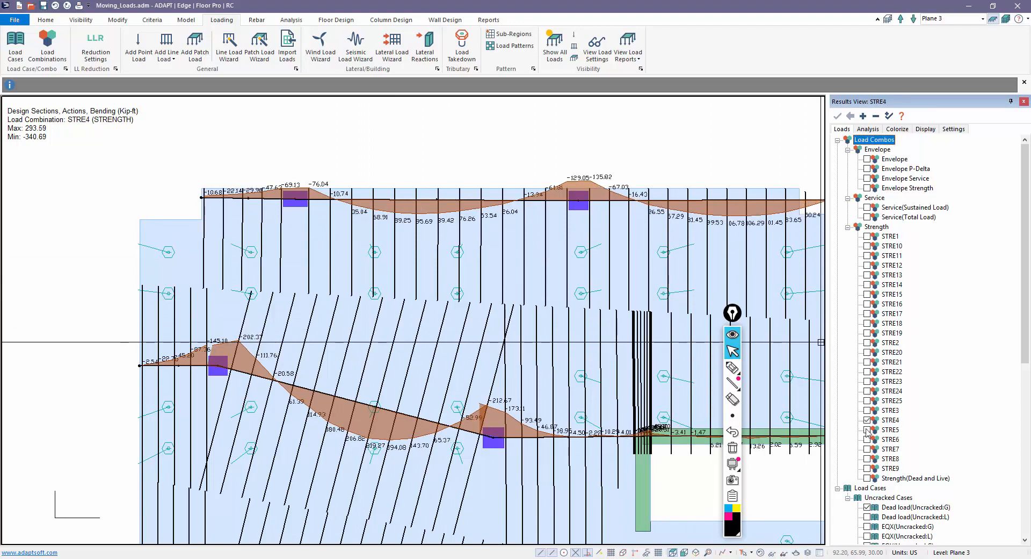
{"action": "left_click", "coordinate": [867, 429]}
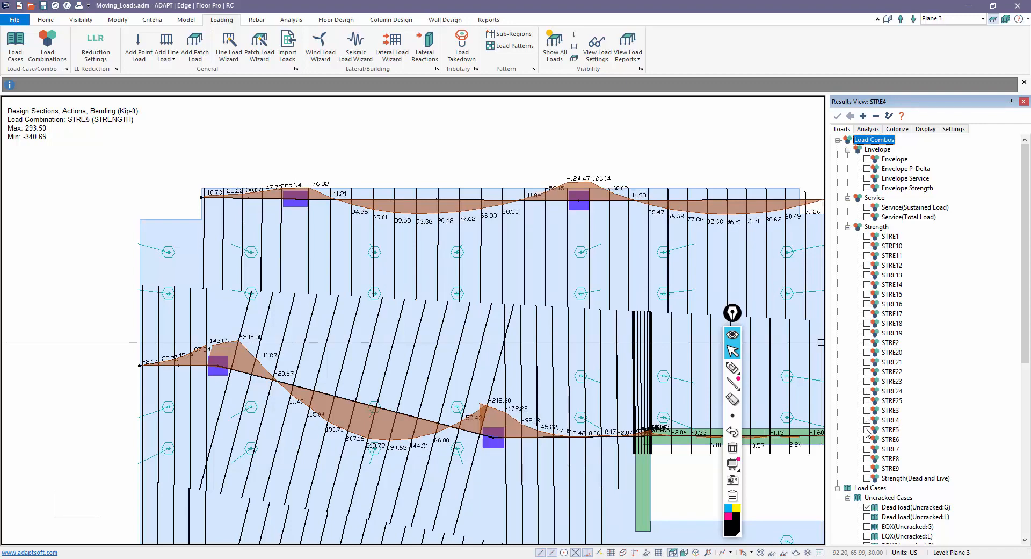
{"action": "scroll", "coordinate": [524, 355], "scroll_direction": "down", "scroll_amount": 4}
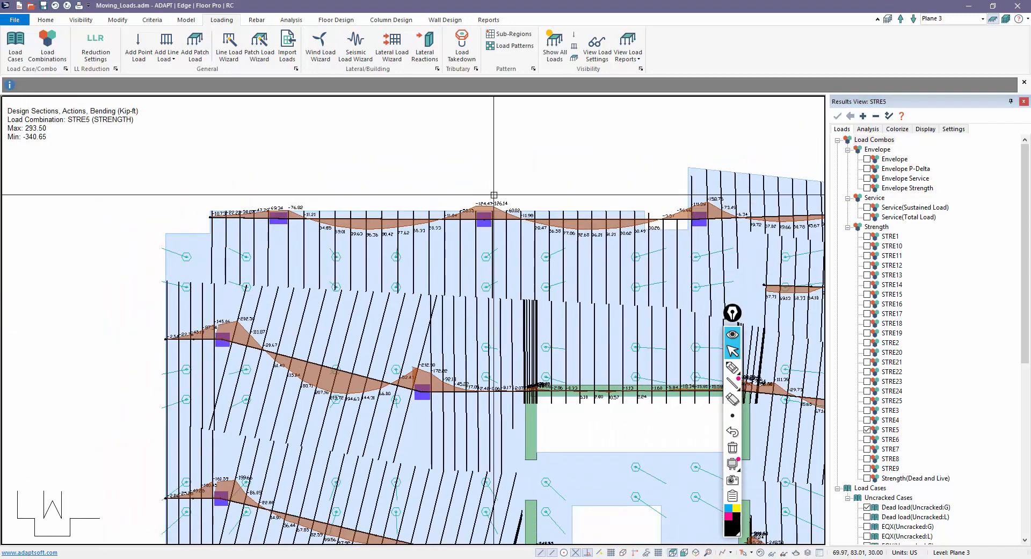
{"action": "scroll", "coordinate": [525, 355], "scroll_direction": "down", "scroll_amount": 3}
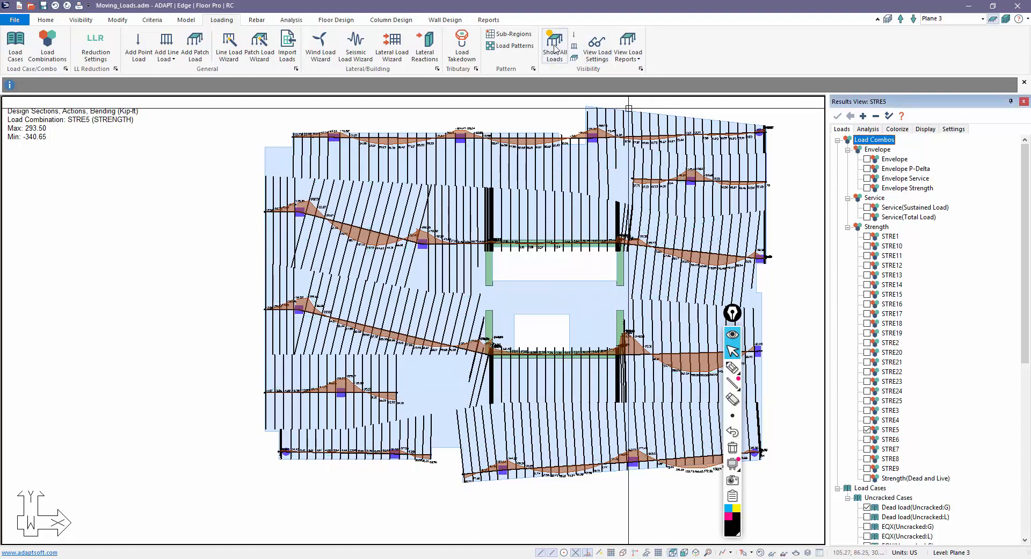
{"action": "middle_click_drag", "start_coordinate": [578, 294], "coordinate": [562, 309]}
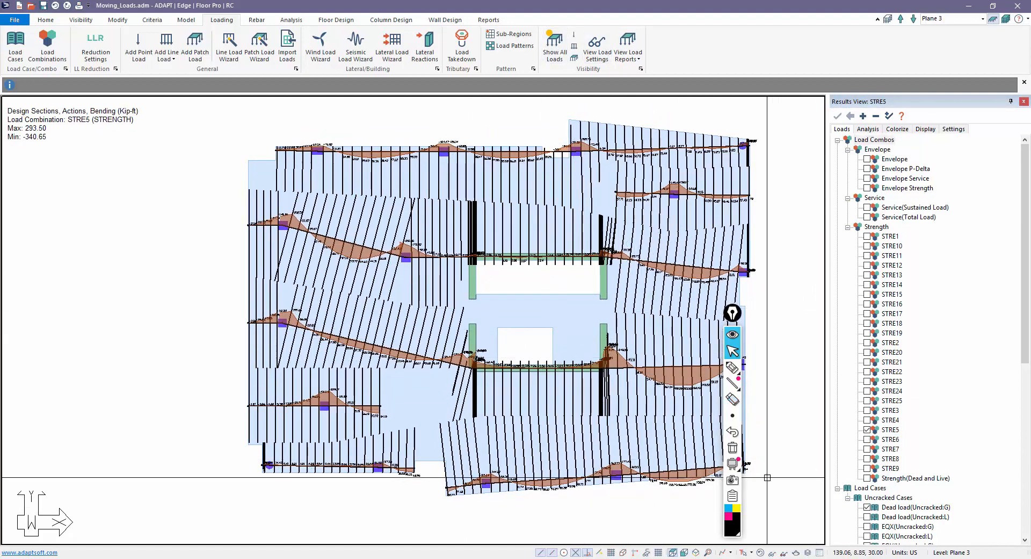
{"action": "mouse_move", "coordinate": [732, 370]}
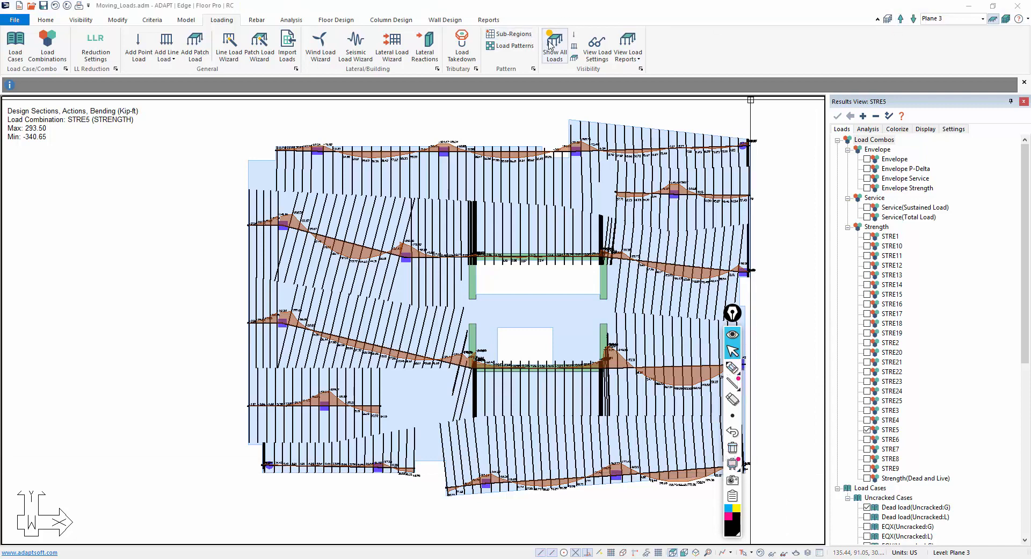
- Hide the design sections and run Execute Shear Check, accepting the stud shear criteria
{"action": "left_click", "coordinate": [336, 20]}
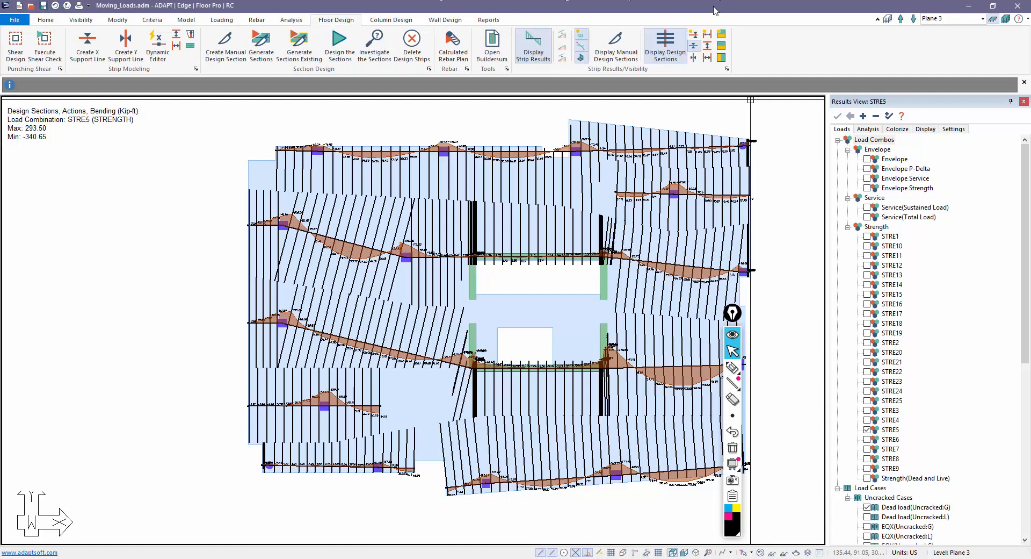
{"action": "left_click", "coordinate": [677, 40]}
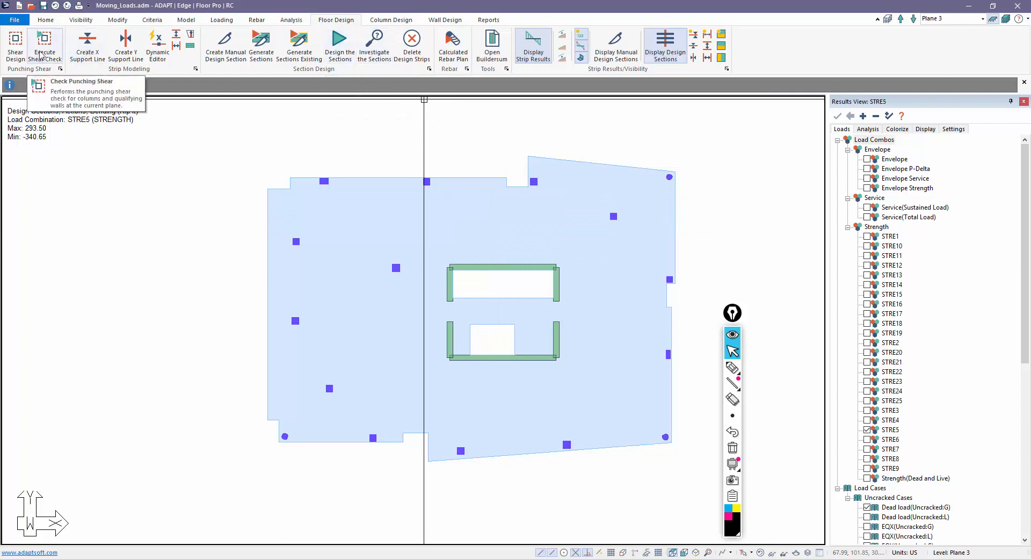
{"action": "left_click", "coordinate": [15, 46]}
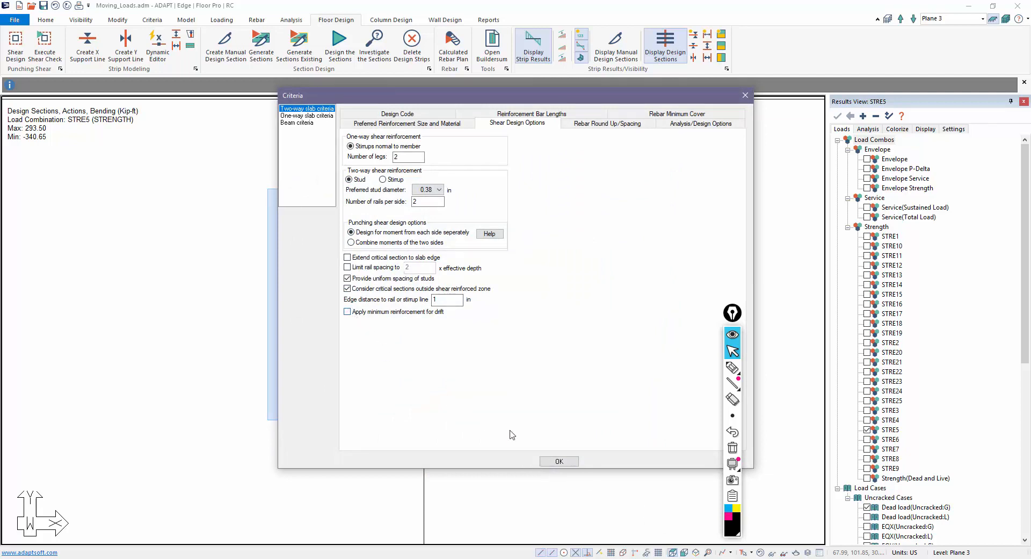
{"action": "left_click", "coordinate": [558, 461]}
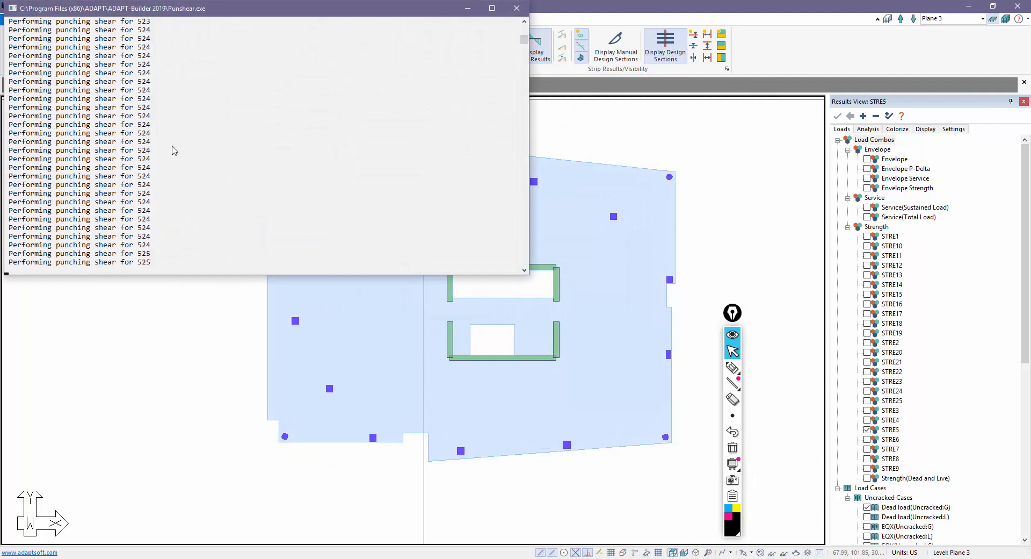
{"action": "left_click", "coordinate": [558, 307]}
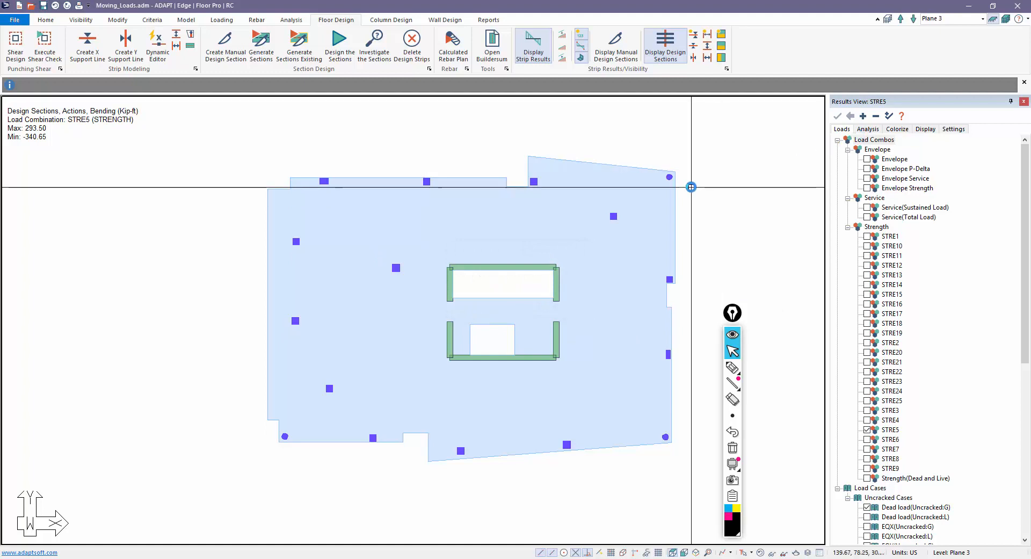
- Plot Punching Shear > Reinforcement, showing 0.38 in stud rails at every column
{"action": "left_click", "coordinate": [838, 141]}
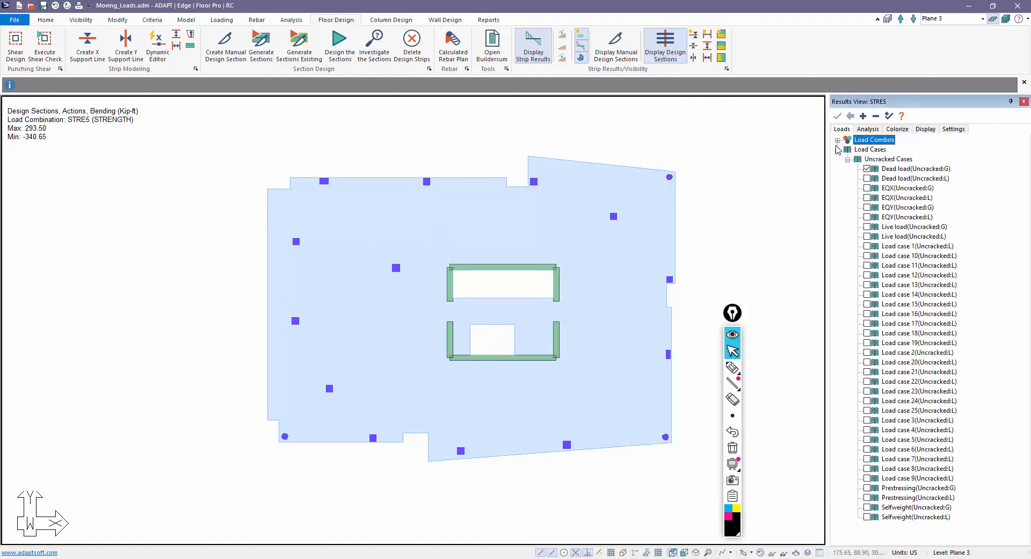
{"action": "left_click", "coordinate": [837, 150]}
{"action": "left_click", "coordinate": [864, 130]}
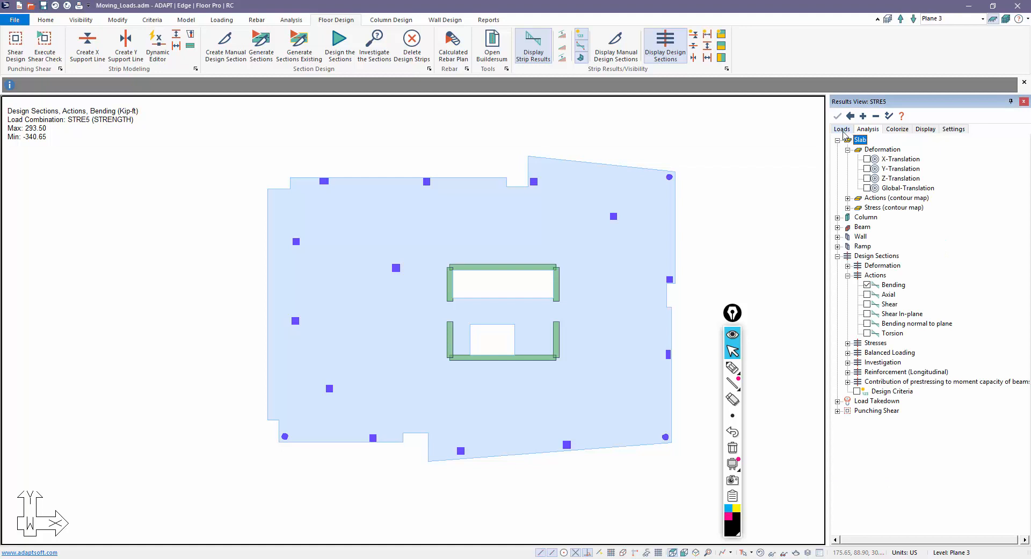
{"action": "left_click", "coordinate": [837, 411]}
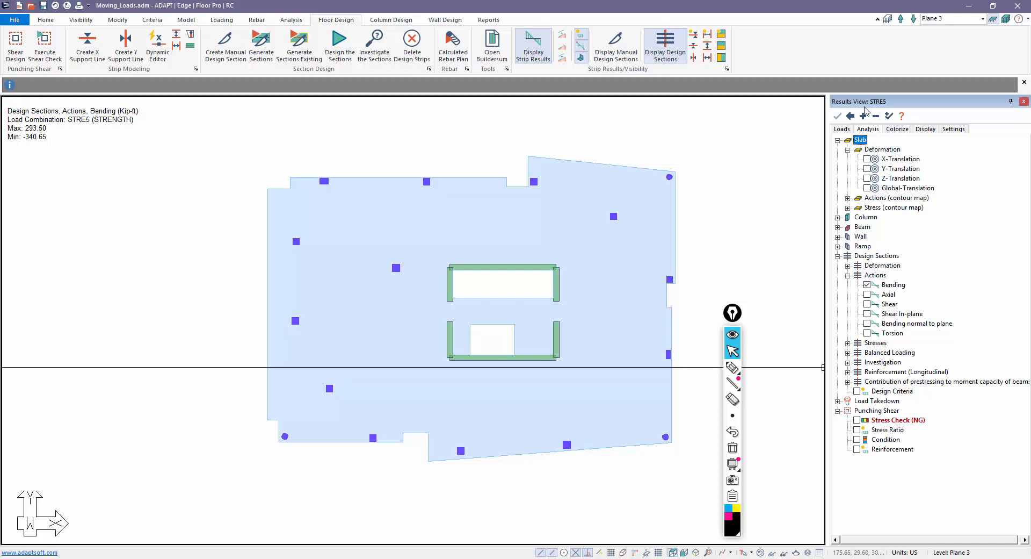
{"action": "left_click", "coordinate": [841, 130]}
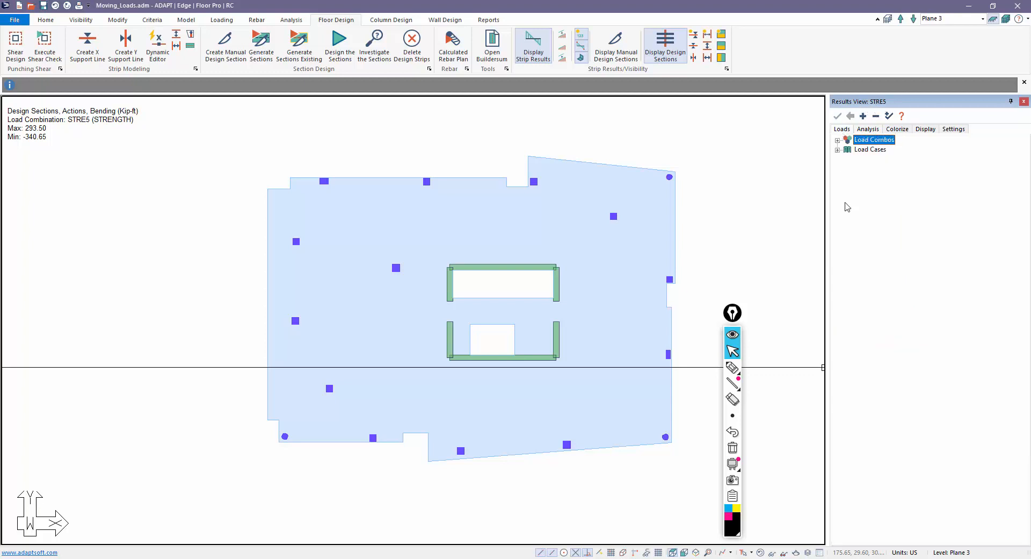
{"action": "left_click", "coordinate": [838, 140]}
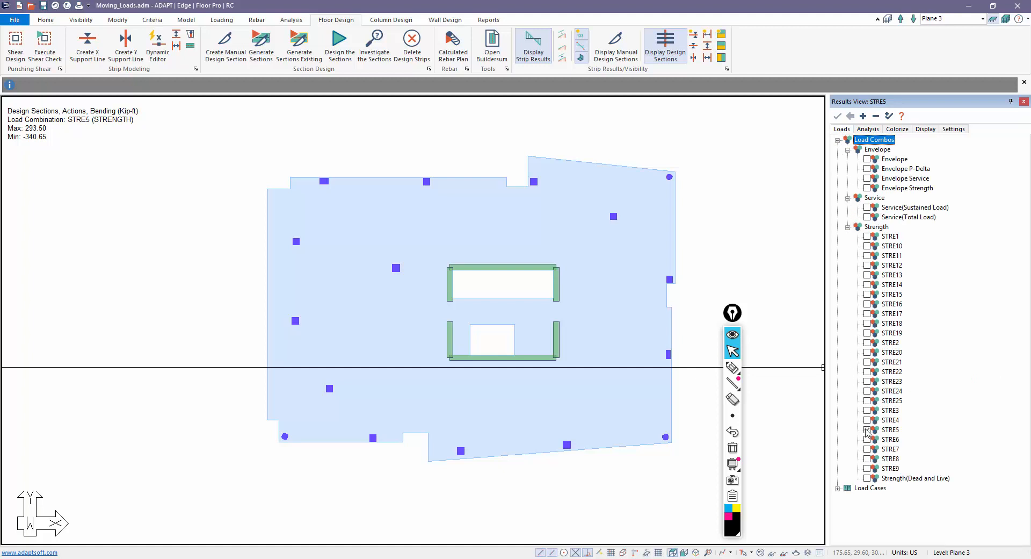
{"action": "left_click", "coordinate": [869, 129]}
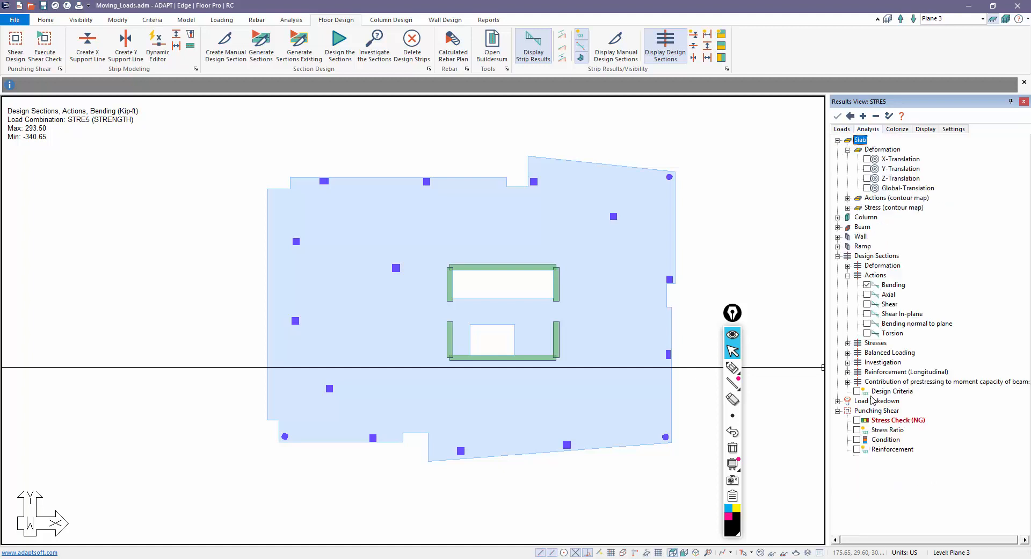
{"action": "left_click", "coordinate": [857, 449]}
{"action": "scroll", "coordinate": [333, 236], "scroll_direction": "up", "scroll_amount": 2}
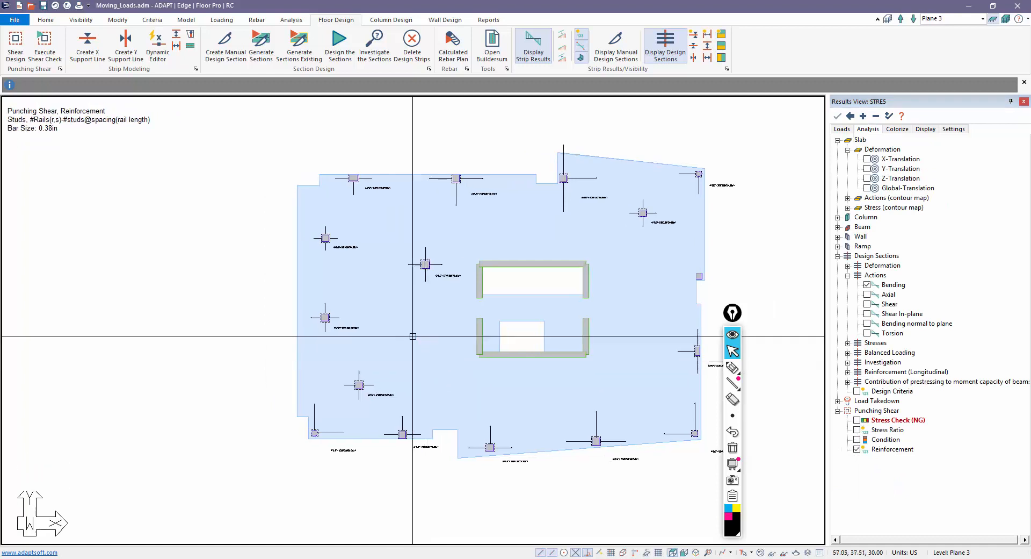
- Try STRE23, then switch the stud-rail plot to the Envelope Strength combination
{"action": "scroll", "coordinate": [398, 258], "scroll_direction": "up", "scroll_amount": 3}
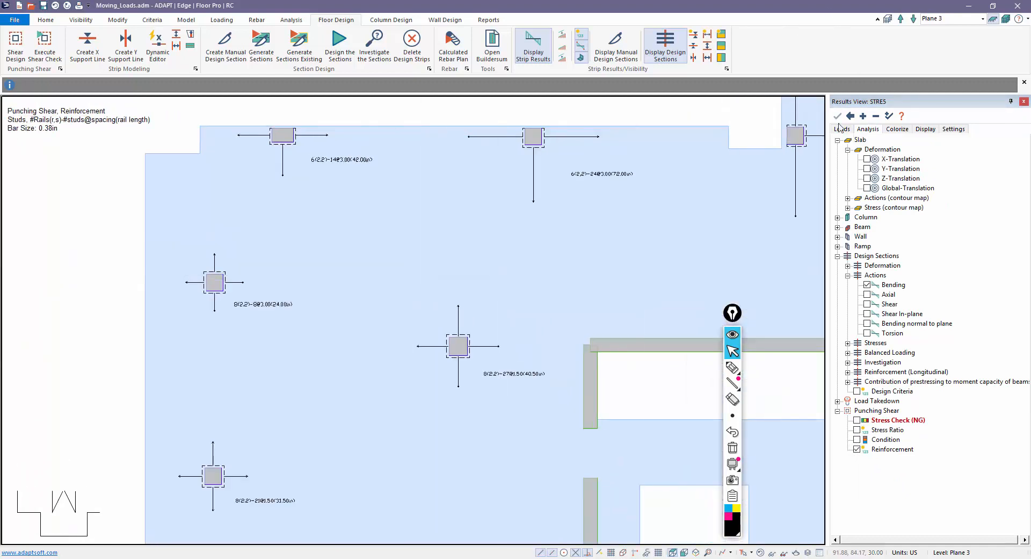
{"action": "left_click", "coordinate": [842, 130]}
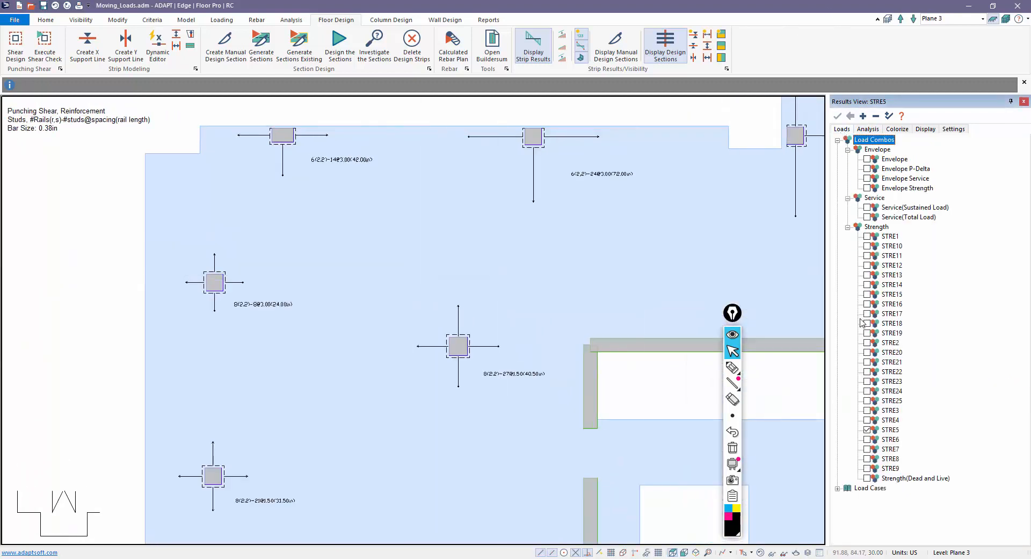
{"action": "left_click", "coordinate": [866, 381]}
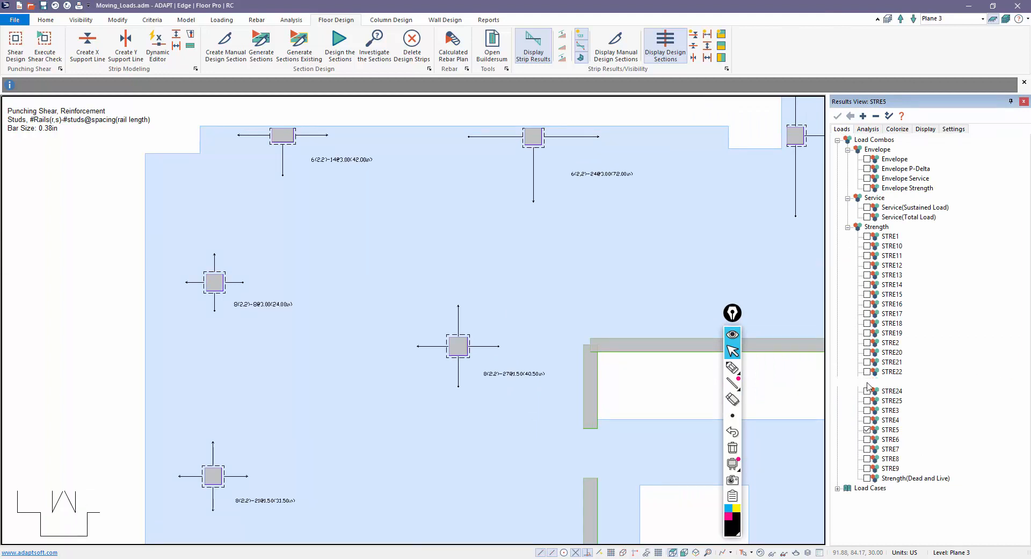
{"action": "middle_click_drag", "start_coordinate": [489, 373], "coordinate": [431, 295]}
{"action": "scroll", "coordinate": [431, 295], "scroll_direction": "down", "scroll_amount": 5}
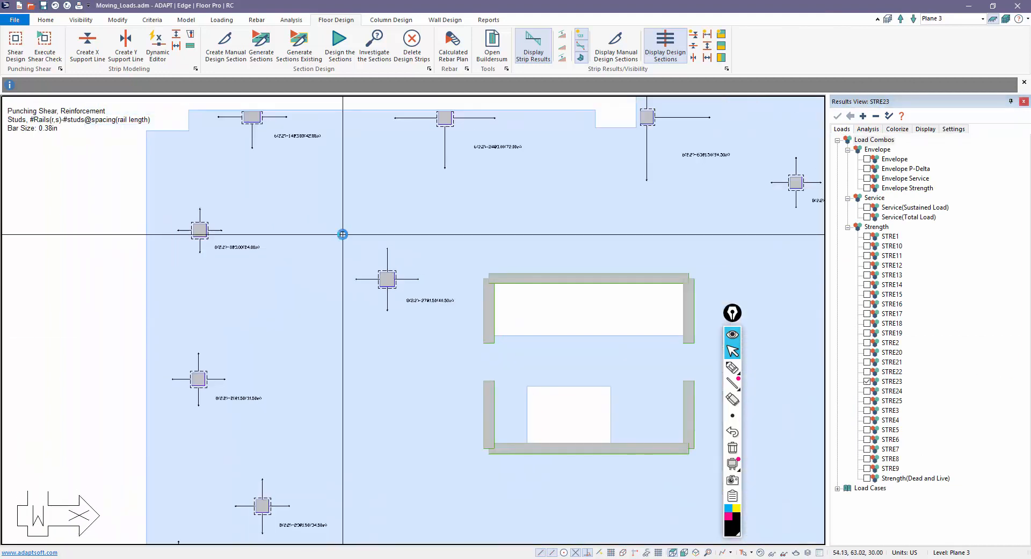
{"action": "scroll", "coordinate": [603, 453], "scroll_direction": "up", "scroll_amount": 3}
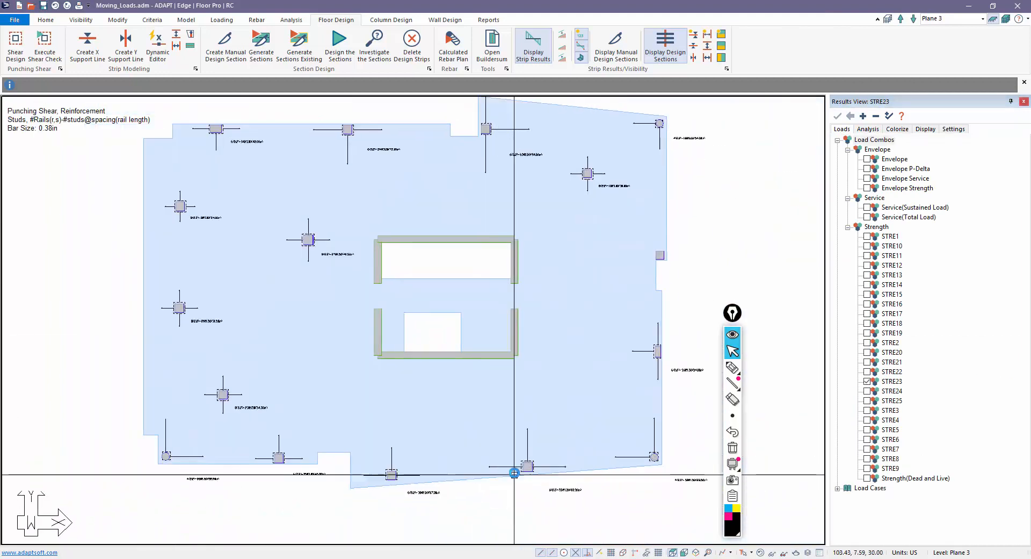
{"action": "middle_click_drag", "start_coordinate": [406, 368], "coordinate": [505, 414]}
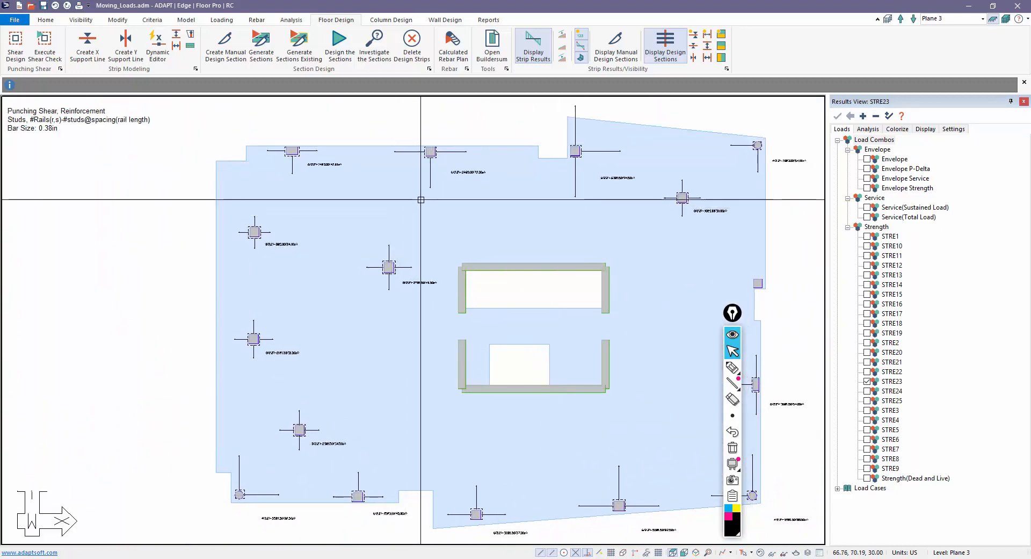
{"action": "left_click", "coordinate": [867, 188]}
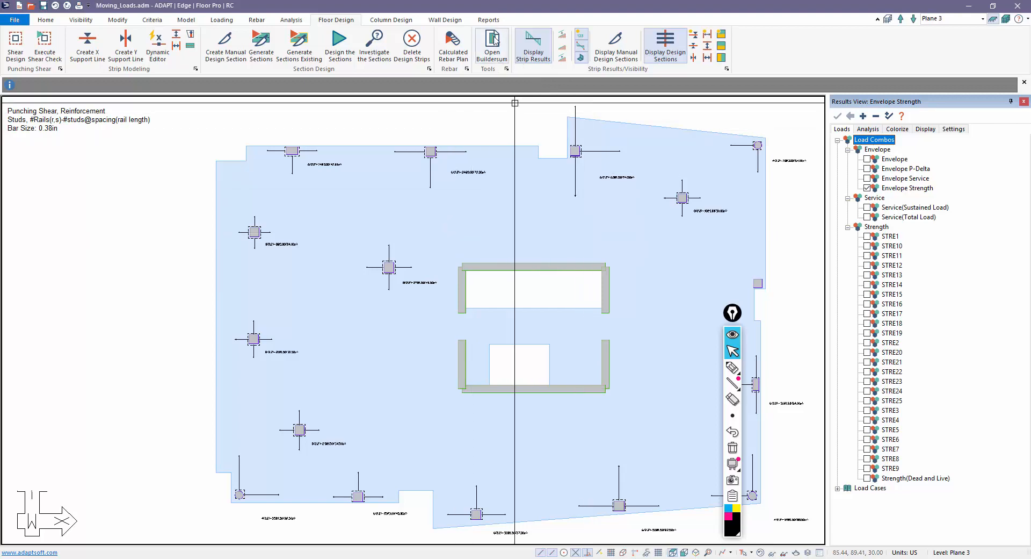
- Export the punching shear XLS report, declining to open the spreadsheet
{"action": "left_click", "coordinate": [489, 20]}
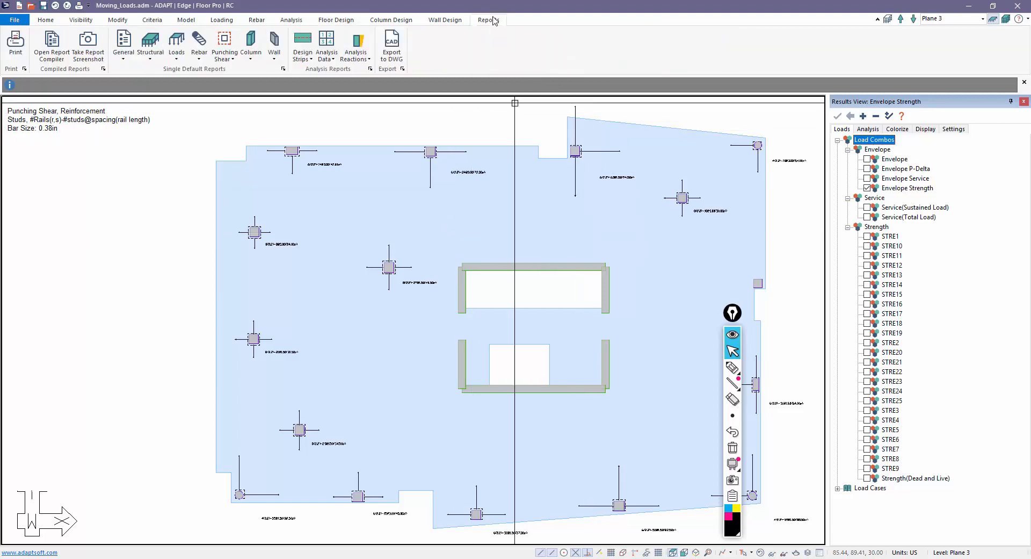
{"action": "left_click", "coordinate": [225, 59]}
{"action": "left_click", "coordinate": [259, 129]}
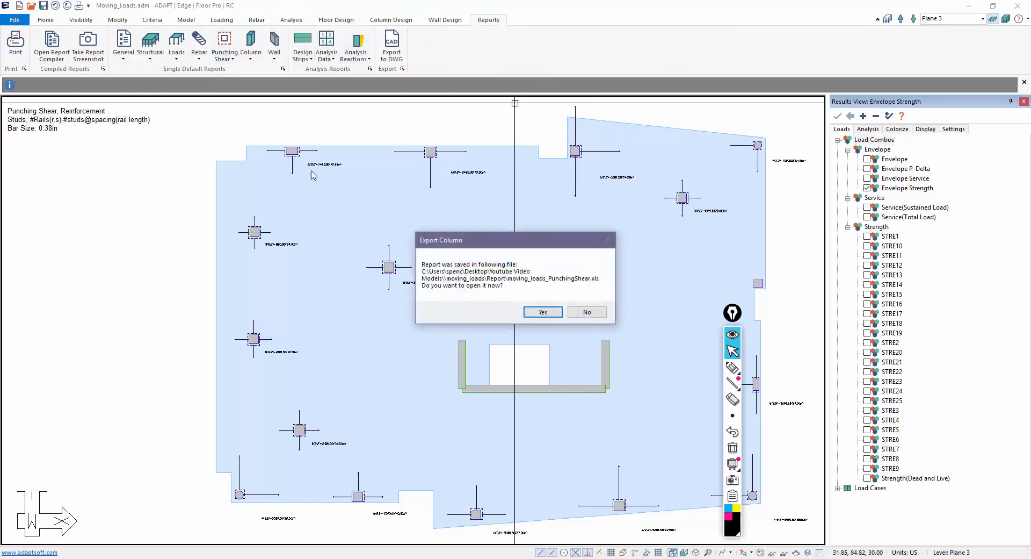
{"action": "left_click", "coordinate": [583, 313]}
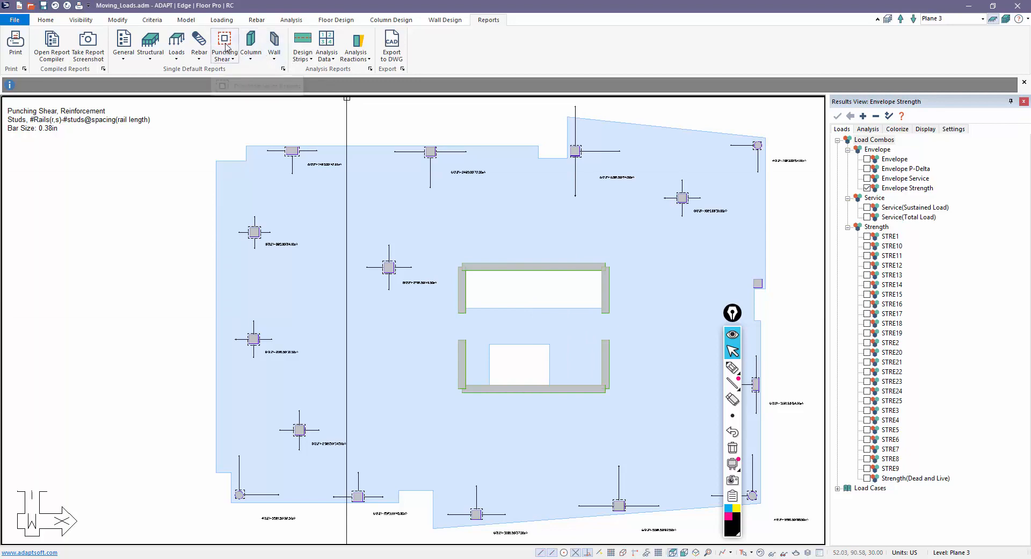
- Generate the PunShearRein.rtf stud-rail schedule, then close it and minimize Word
{"action": "left_click", "coordinate": [225, 47]}
{"action": "left_click", "coordinate": [242, 105]}
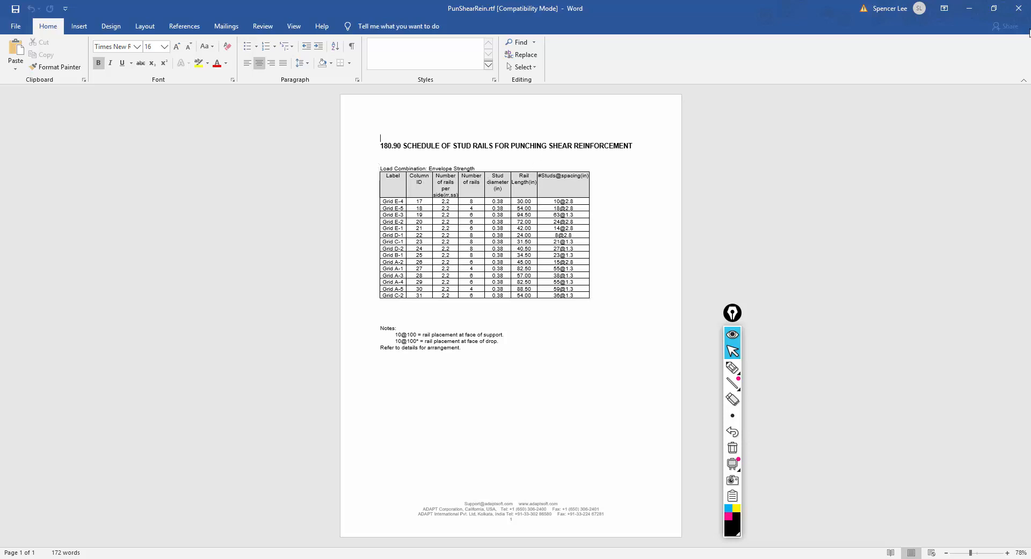
{"action": "left_click", "coordinate": [1018, 8]}
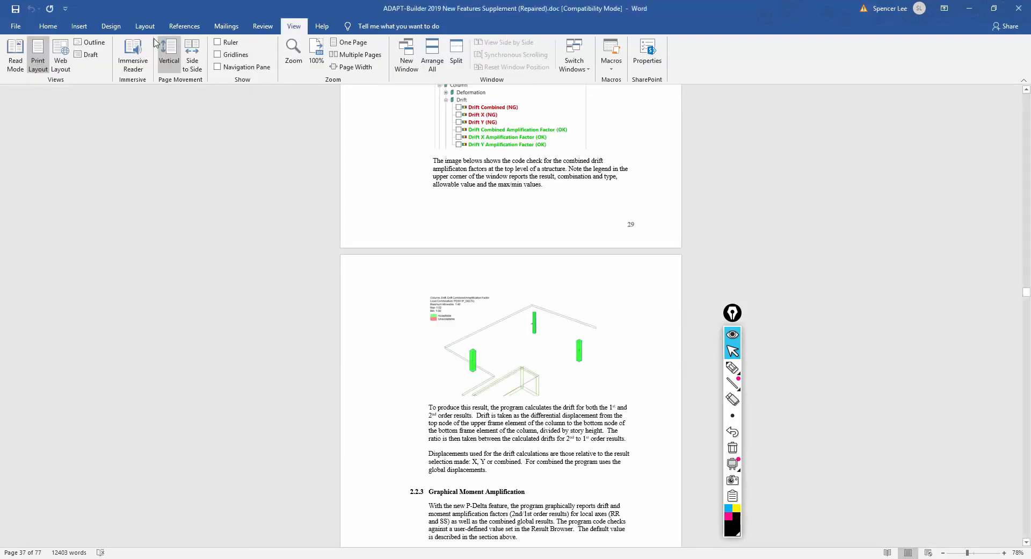
{"action": "left_click", "coordinate": [965, 8]}
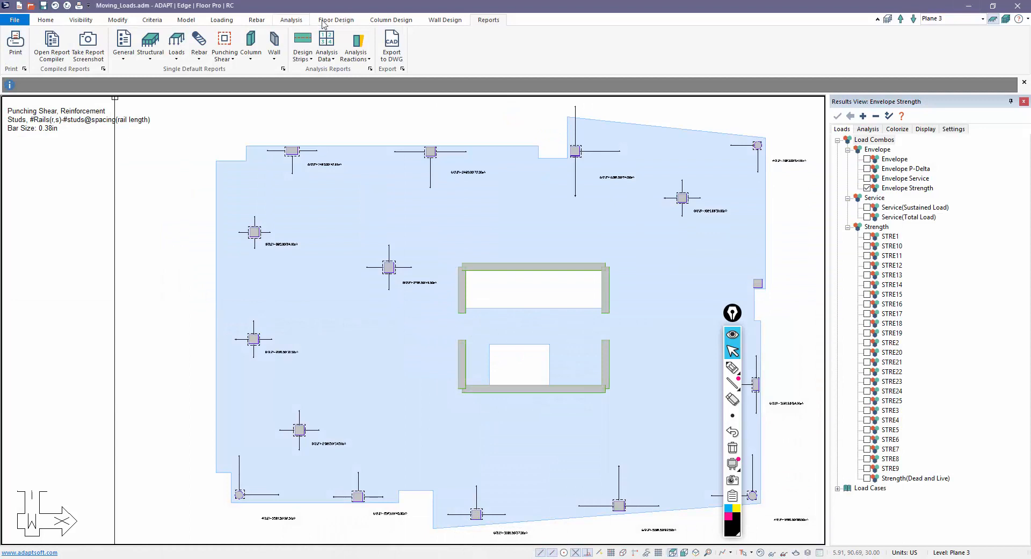
{"action": "left_click", "coordinate": [335, 20]}
- Rerun the punching shear check after accepting the Shear Design Options criteria
{"action": "left_click", "coordinate": [15, 46]}
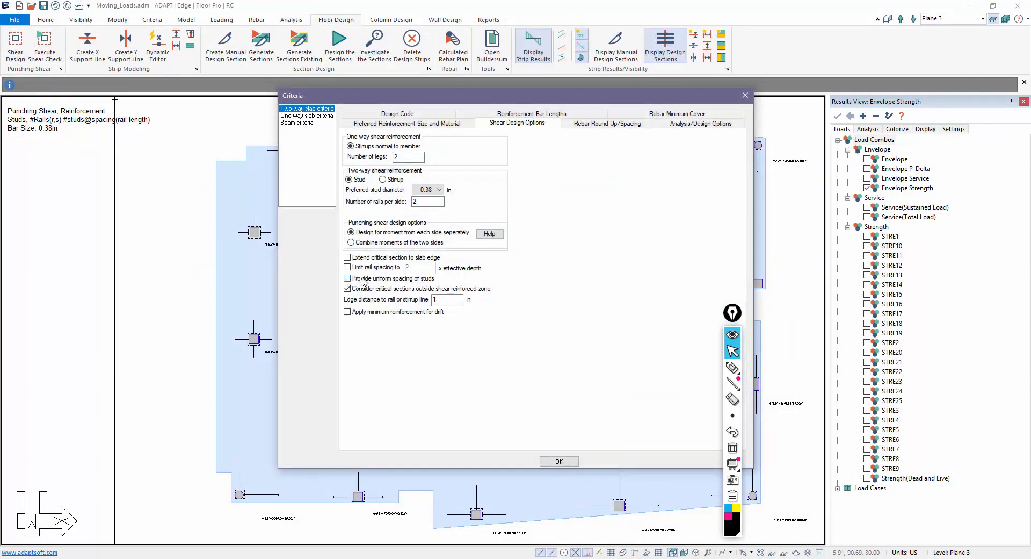
{"action": "left_click", "coordinate": [557, 460]}
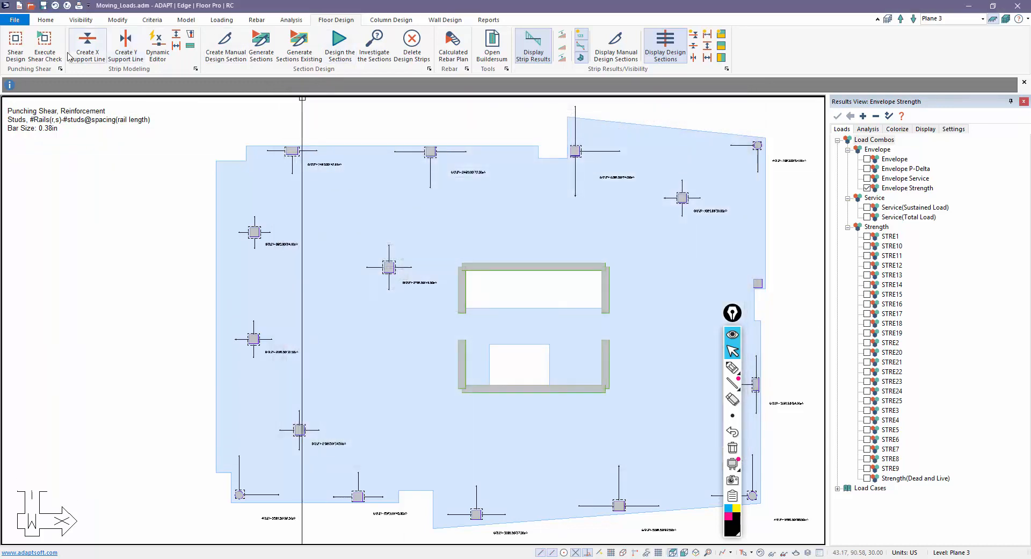
{"action": "left_click", "coordinate": [50, 54]}
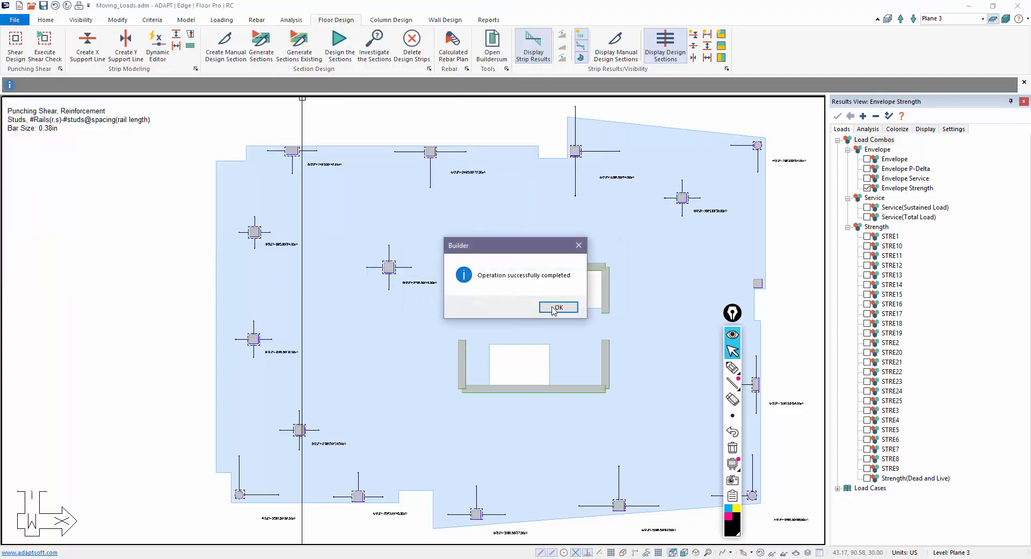
{"action": "left_click", "coordinate": [557, 308]}
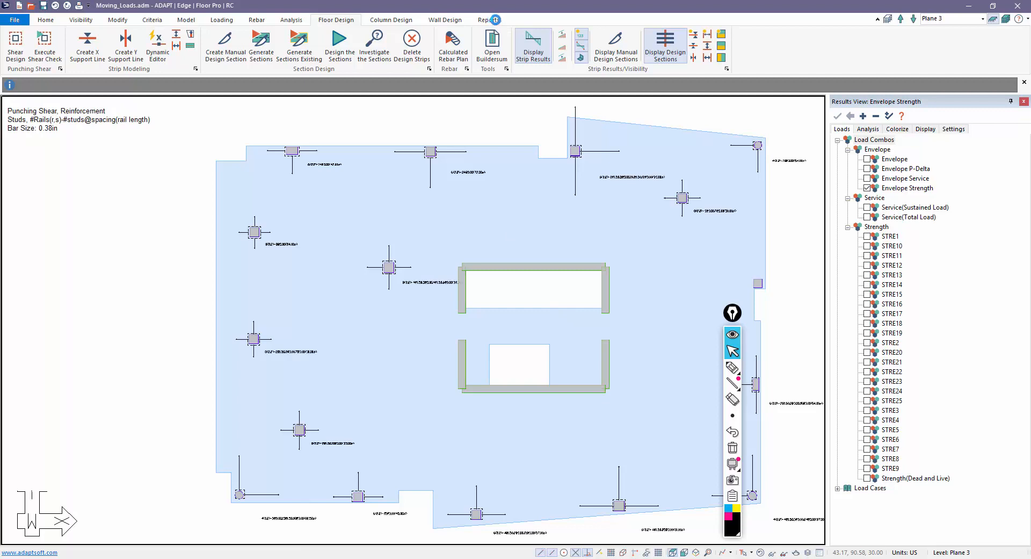
- Regenerate the Punching Shear Reinforcement report, opening PunShearRein.rtf in Word
{"action": "left_click", "coordinate": [489, 19]}
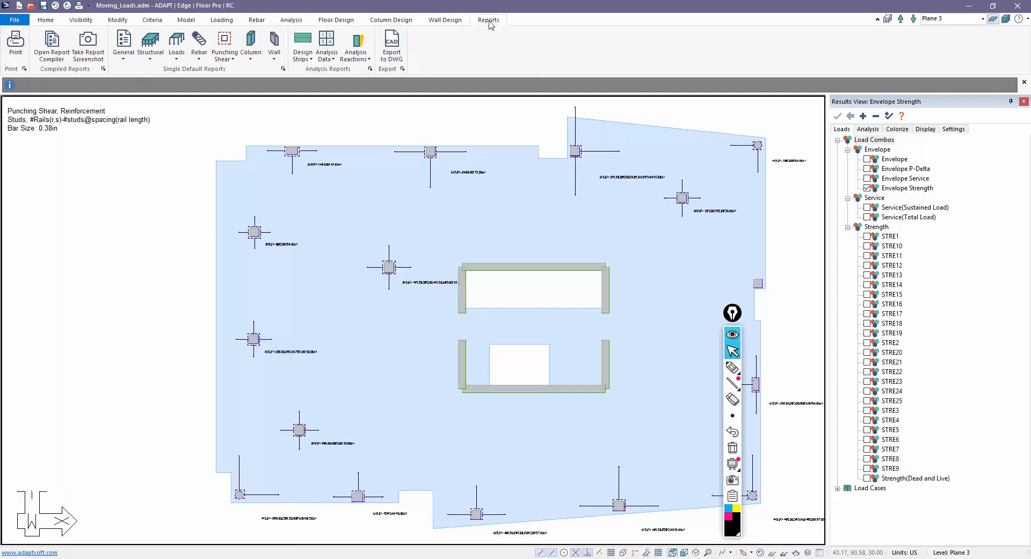
{"action": "left_click", "coordinate": [235, 47]}
{"action": "left_click", "coordinate": [248, 104]}
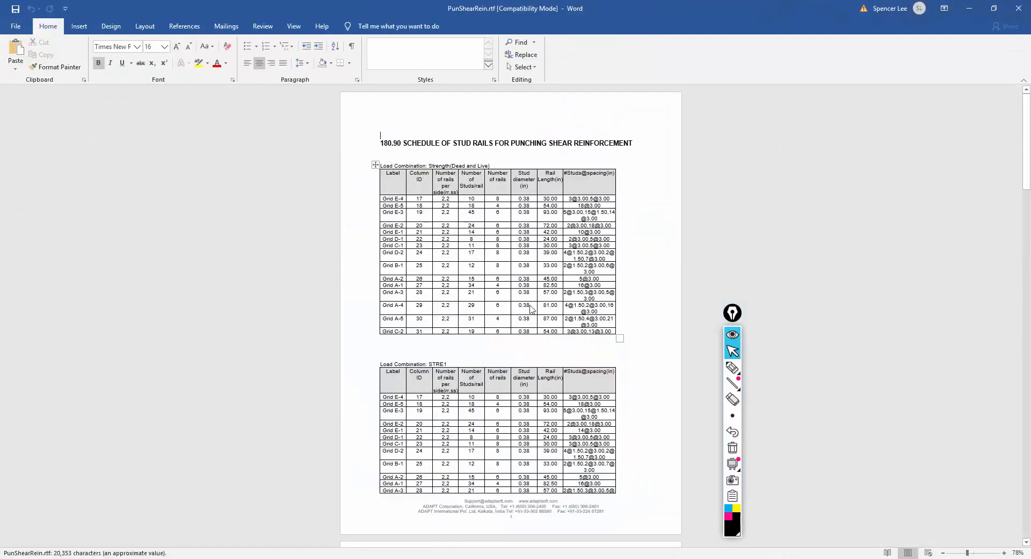
- Scroll PunShearRein.rtf down to the Envelope Strength table on page 15
{"action": "scroll", "coordinate": [441, 307], "scroll_direction": "down", "scroll_amount": 1}
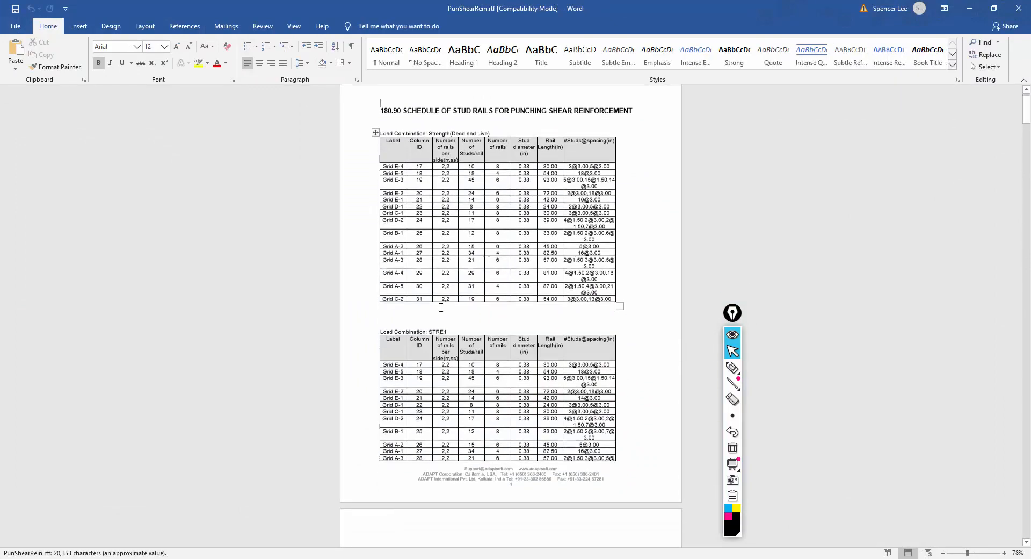
{"action": "scroll", "coordinate": [441, 307], "scroll_direction": "down", "scroll_amount": 9}
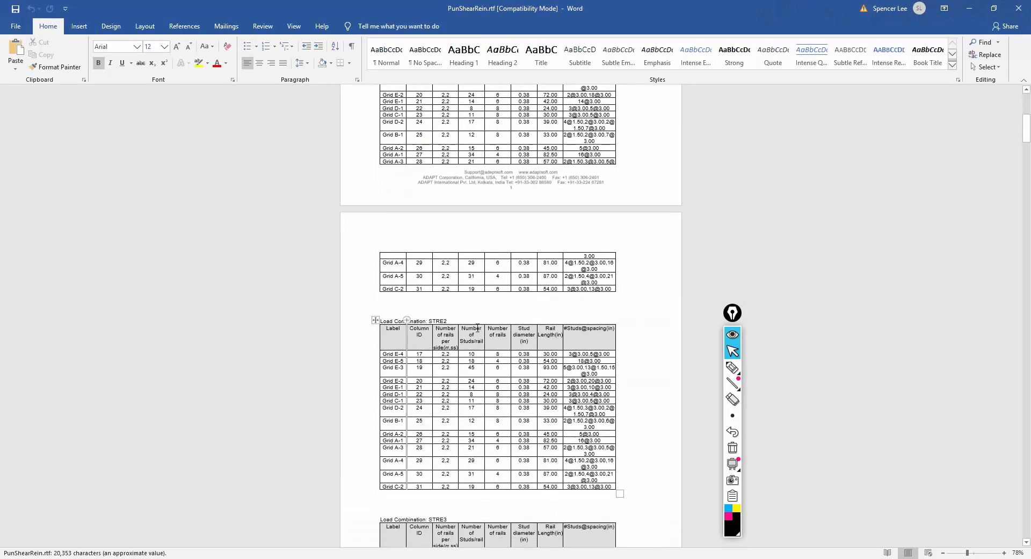
{"action": "scroll", "coordinate": [478, 327], "scroll_direction": "down", "scroll_amount": 13}
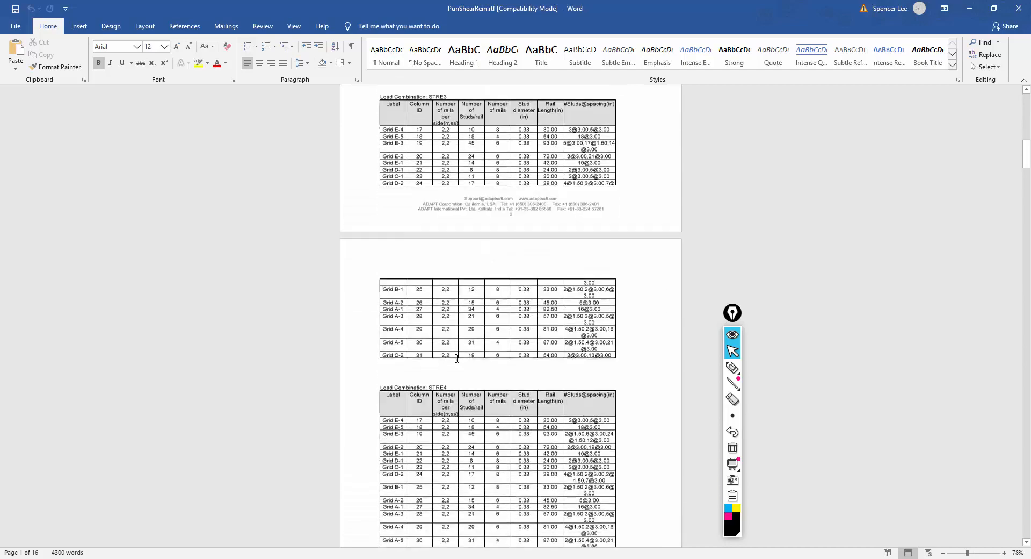
{"action": "scroll", "coordinate": [457, 358], "scroll_direction": "down", "scroll_amount": 20}
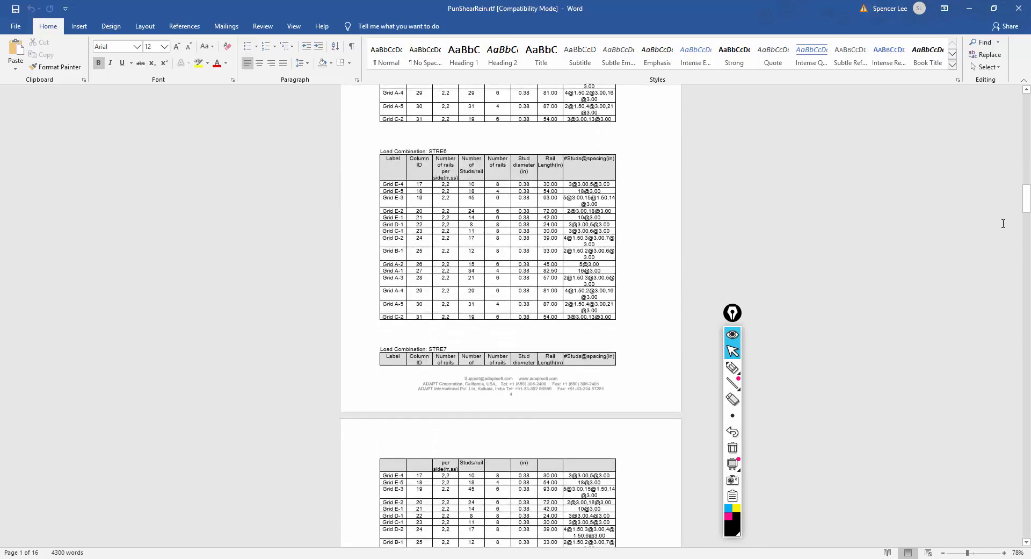
{"action": "left_click_drag", "start_coordinate": [1027, 203], "coordinate": [1027, 499]}
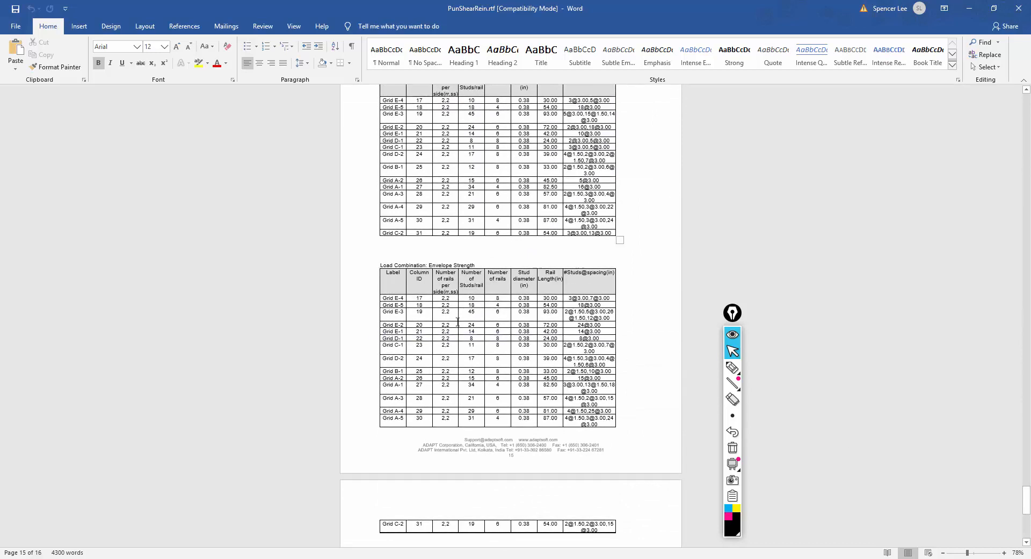